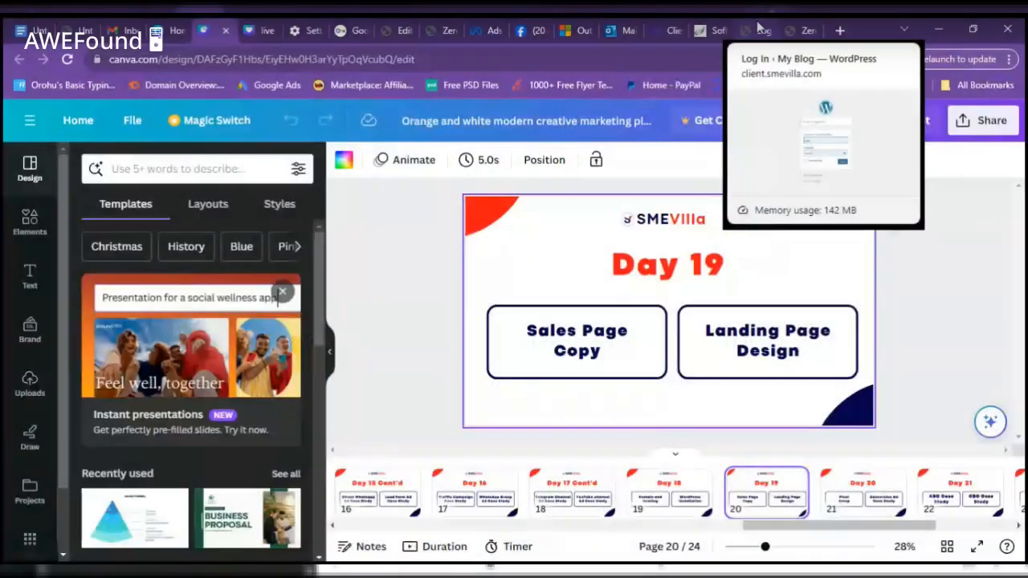
- In the blog's login tab, go to client.smevilla.com/wp-admin/ via the Dashboard suggestion
click(758, 28)
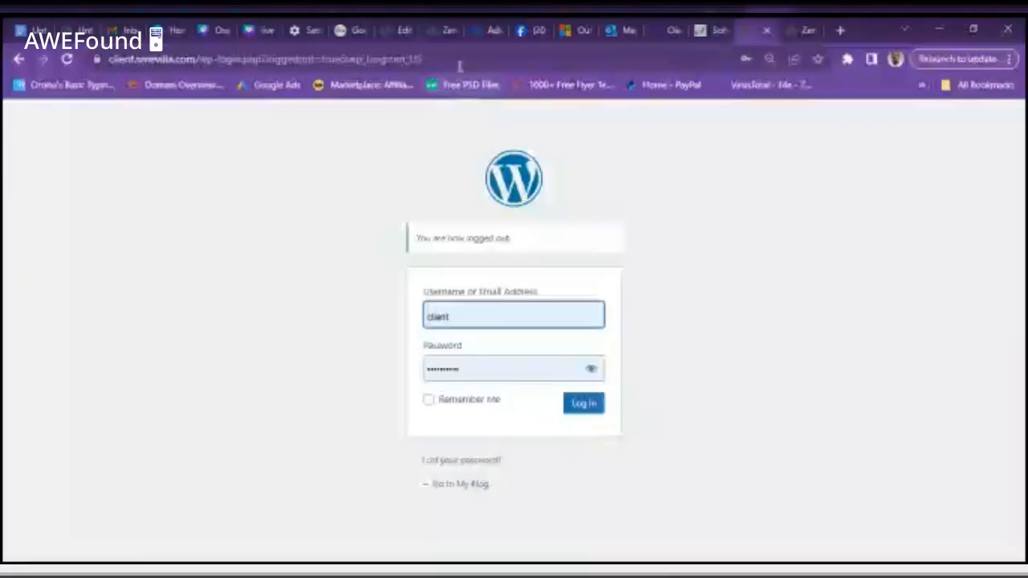
drag(422, 58, 112, 90)
text(c)
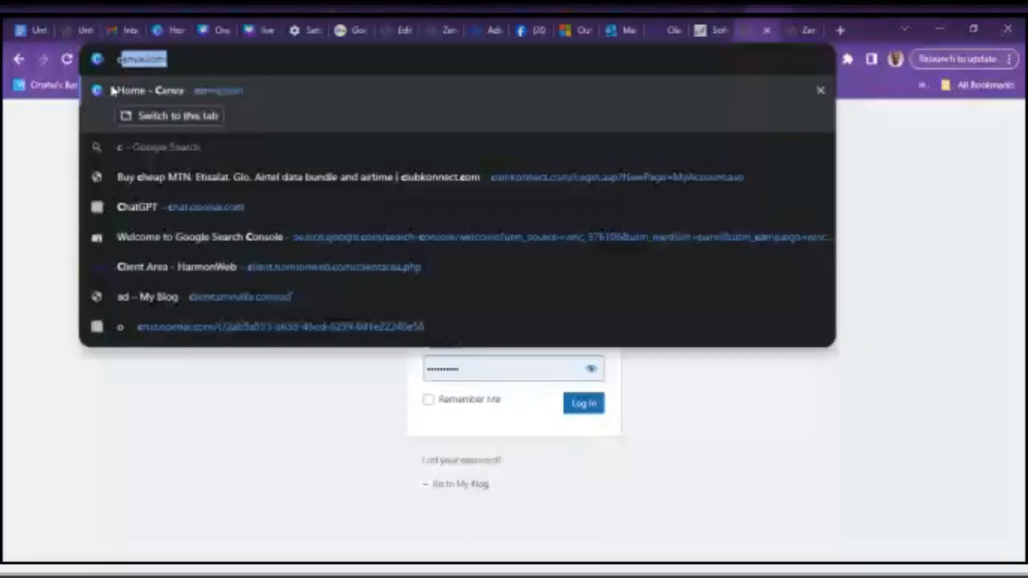
text(lient.smevilla.com/)
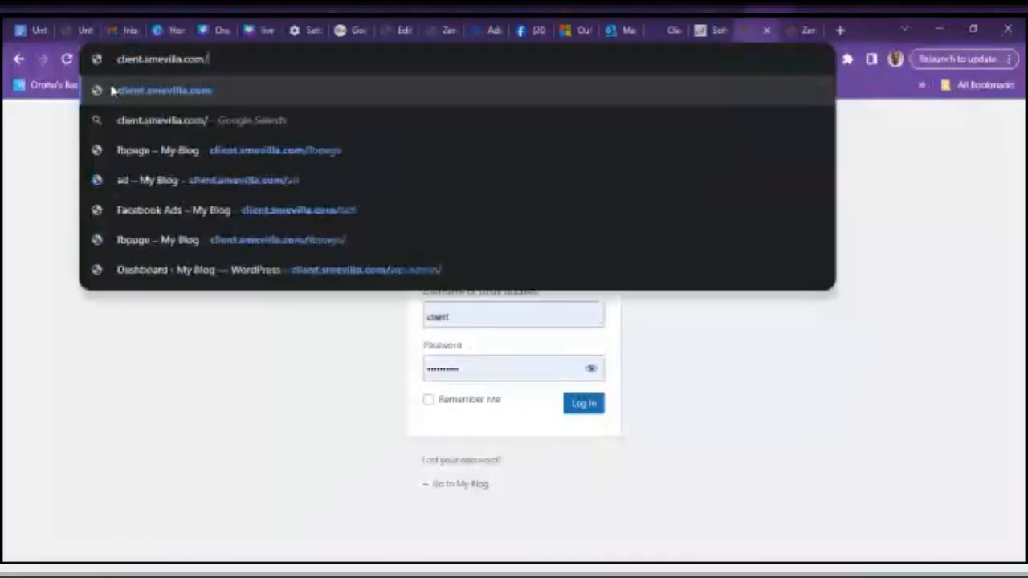
text(w)
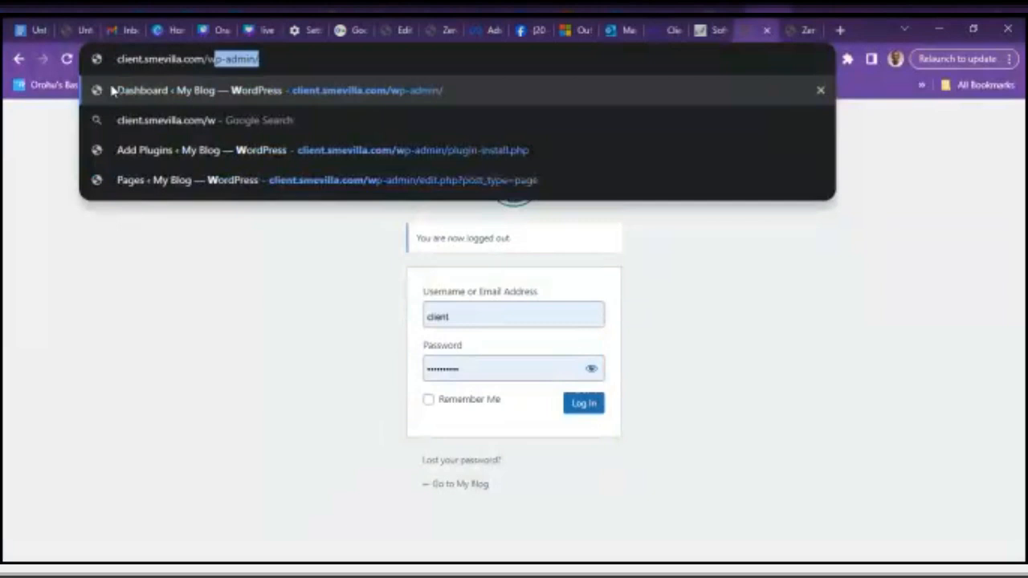
click(113, 90)
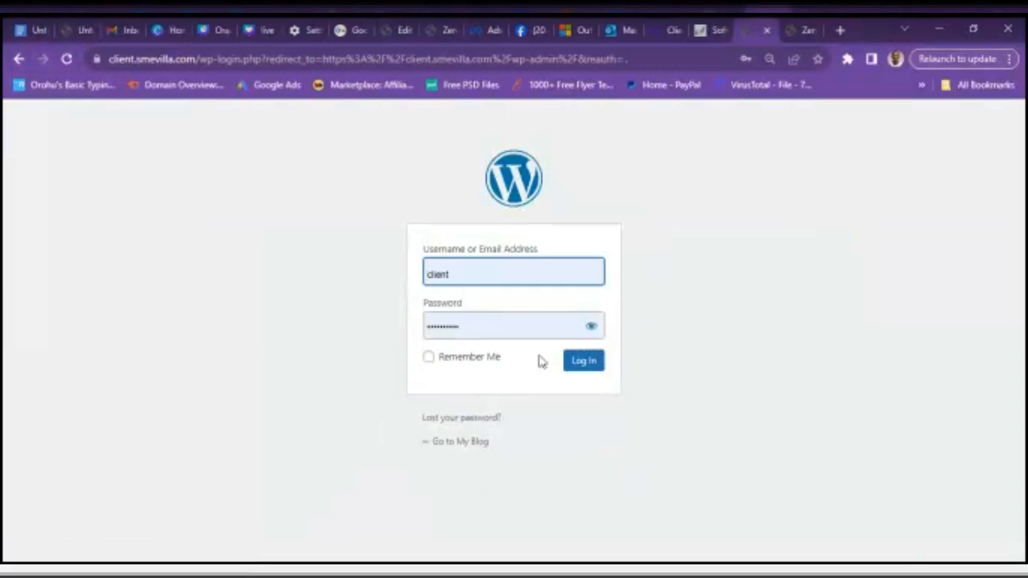
- Log in with the saved credentials and scroll through the admin Dashboard
click(583, 362)
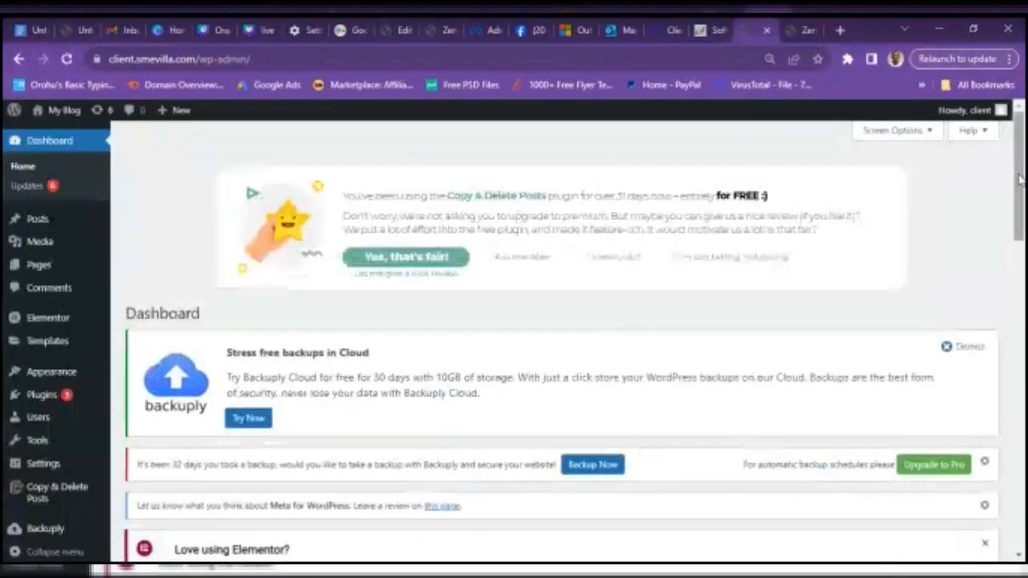
drag(1018, 179, 1025, 209)
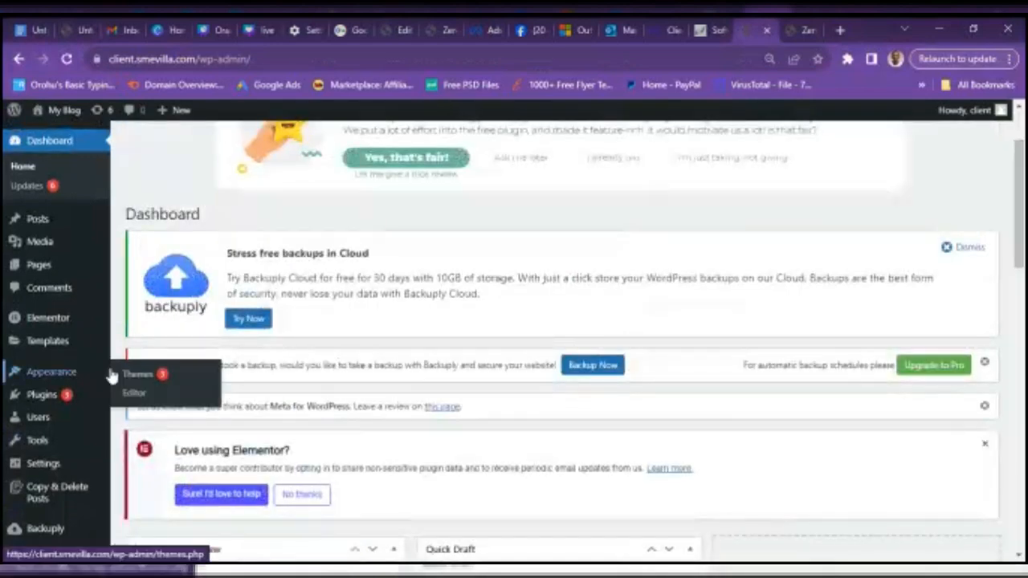
- Update the Backuply plugin to version 1.2.2 from the Installed Plugins list
mouse_move(64, 401)
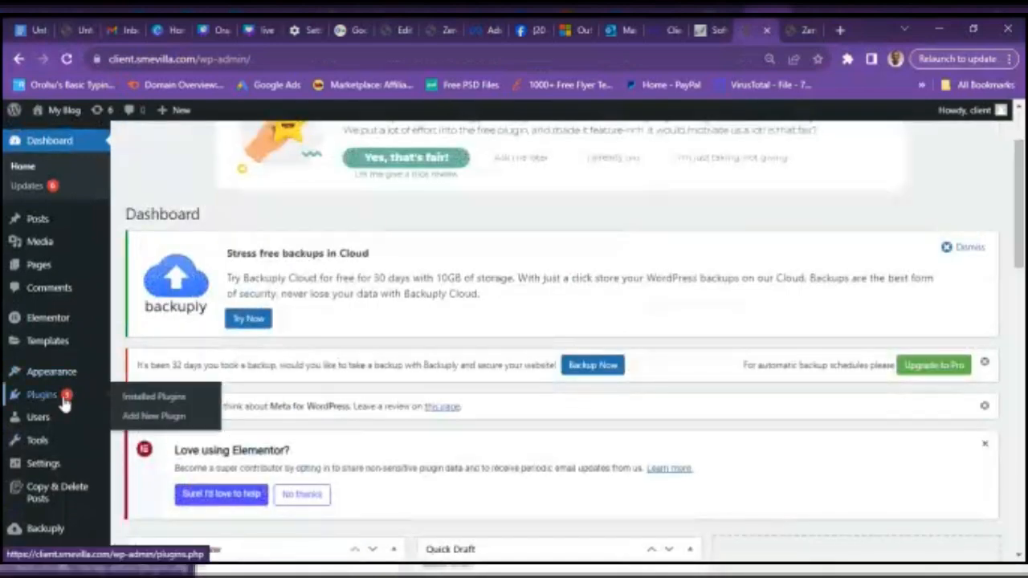
click(143, 404)
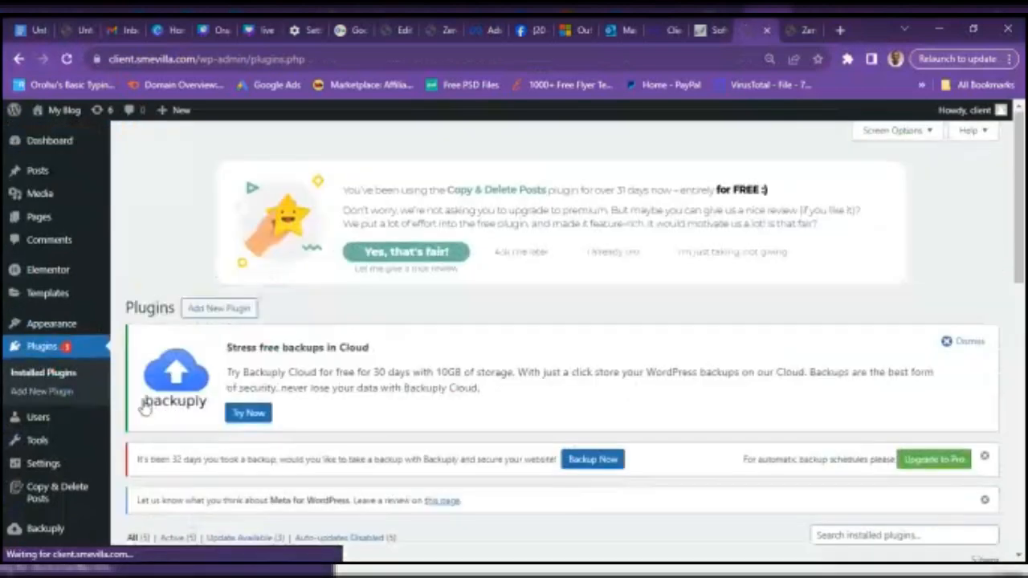
drag(1018, 237, 1025, 376)
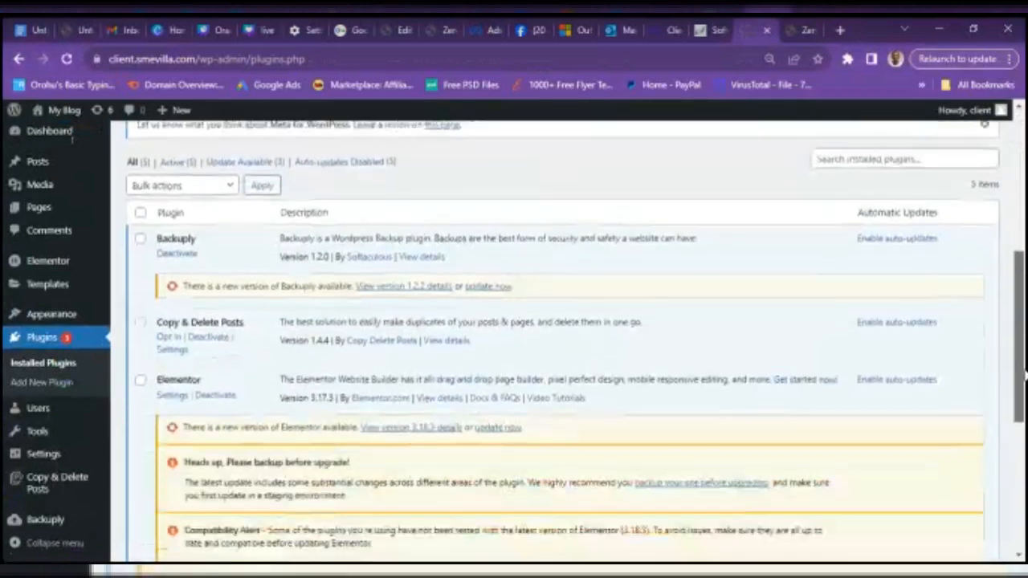
click(488, 287)
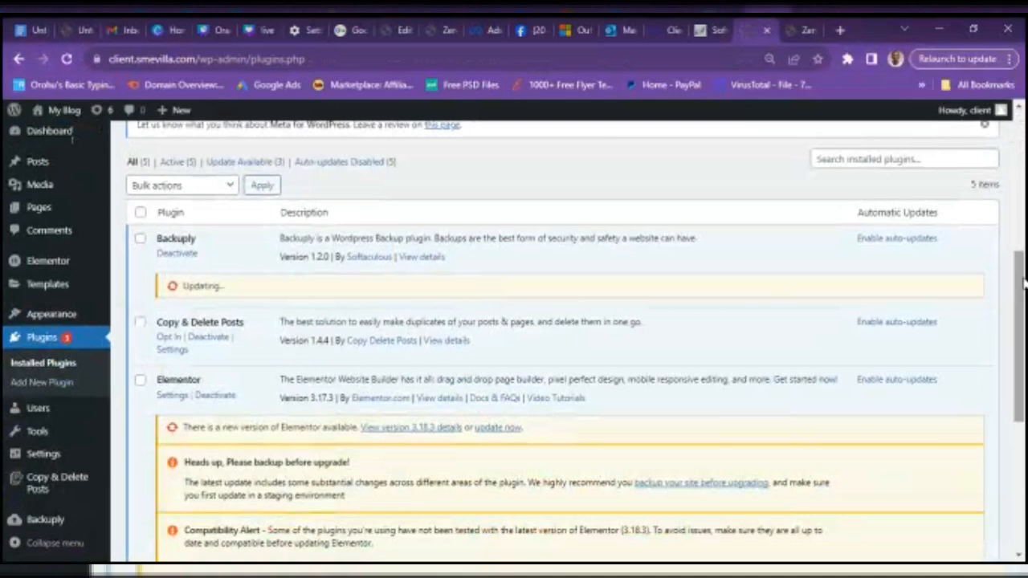
drag(1025, 294, 1025, 340)
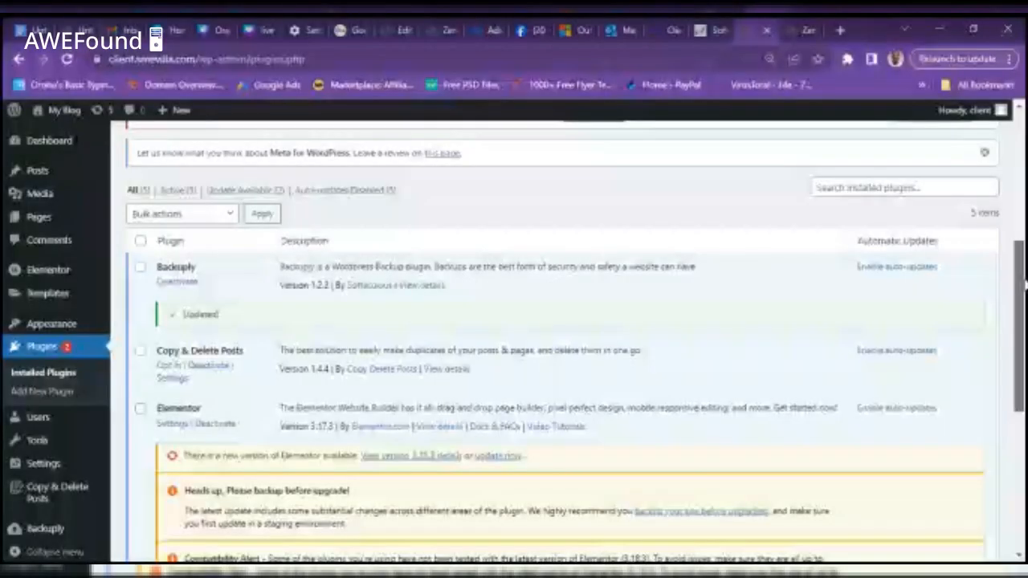
- Scroll to the pending updates: Elementor 3.17.3→3.18.3 and Elementor Pro 3.7.1→3.18.2
drag(1025, 285, 1024, 373)
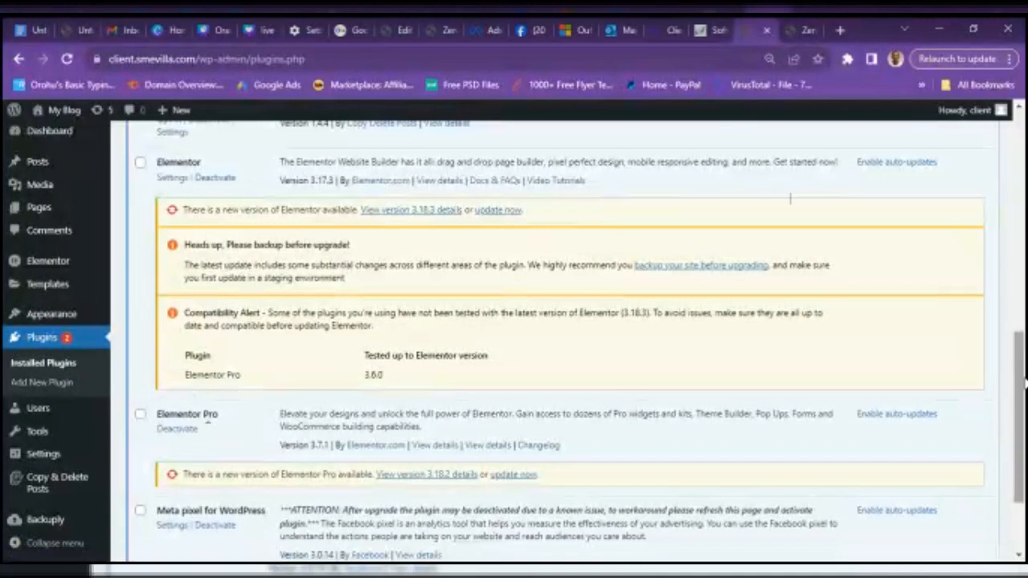
- Update Elementor from 3.17.3 to 3.18.3, leaving Elementor Pro at 3.7.1
drag(1024, 379, 1023, 380)
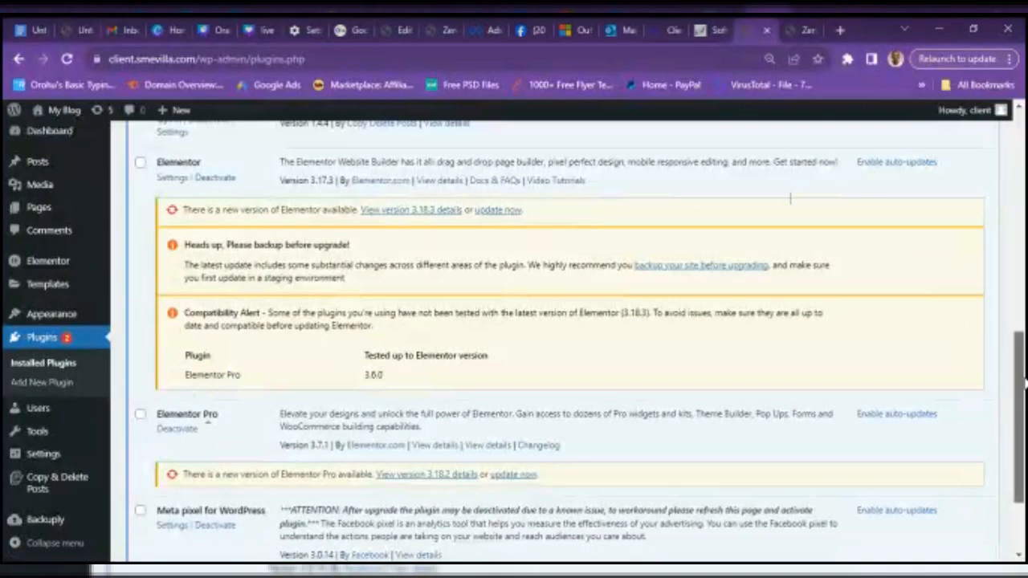
drag(1023, 384, 1013, 290)
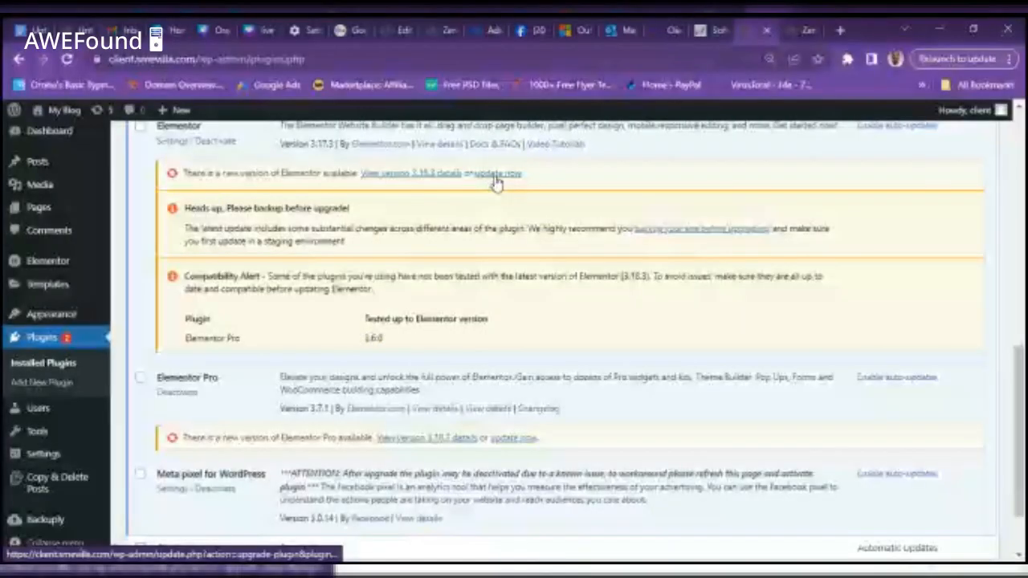
click(495, 174)
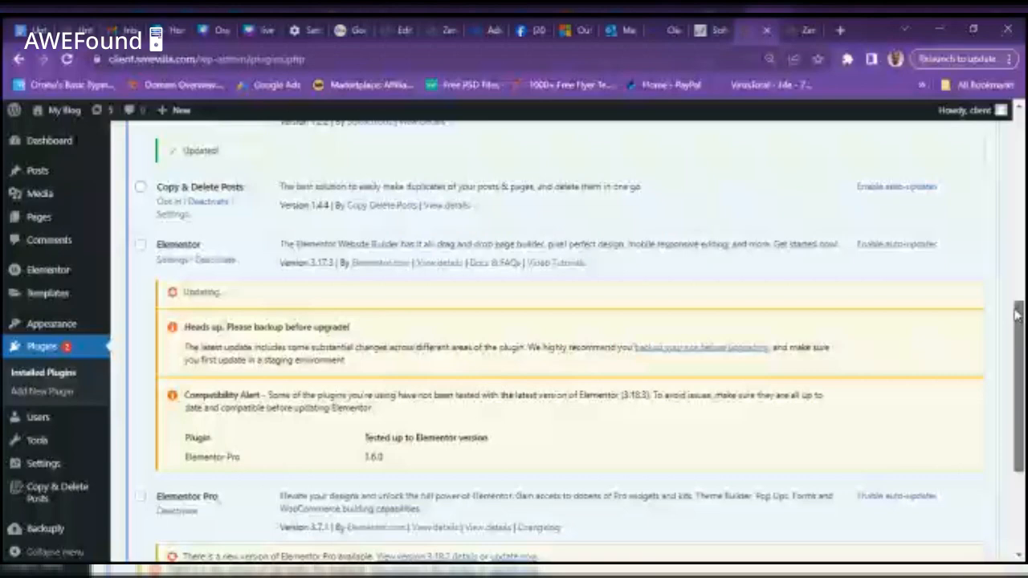
mouse_move(1015, 315)
mouse_down()
mouse_move(1002, 257)
mouse_move(1024, 326)
mouse_move(1026, 405)
mouse_move(1019, 288)
mouse_move(1020, 310)
mouse_up()
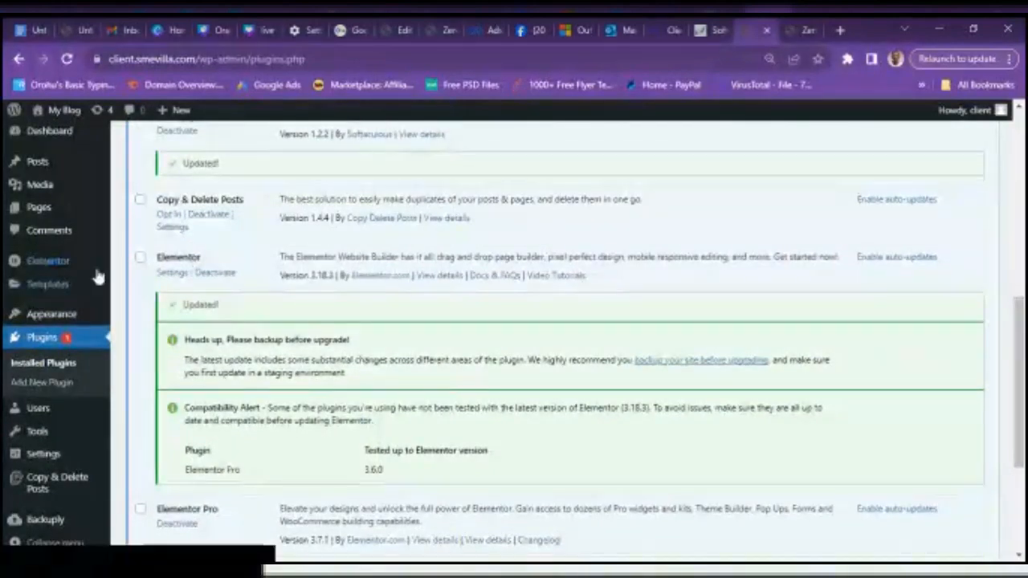
scroll(910, 222, up, 5)
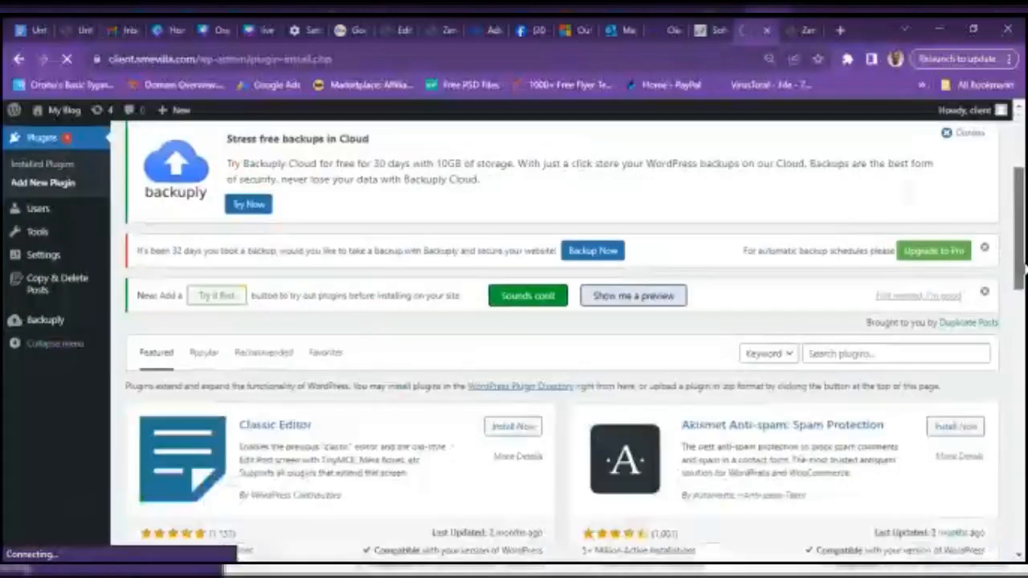
- Search the plugin directory for 'elementor' from past searches and browse the 1,036 results
scroll(562, 321, down, 2)
click(866, 295)
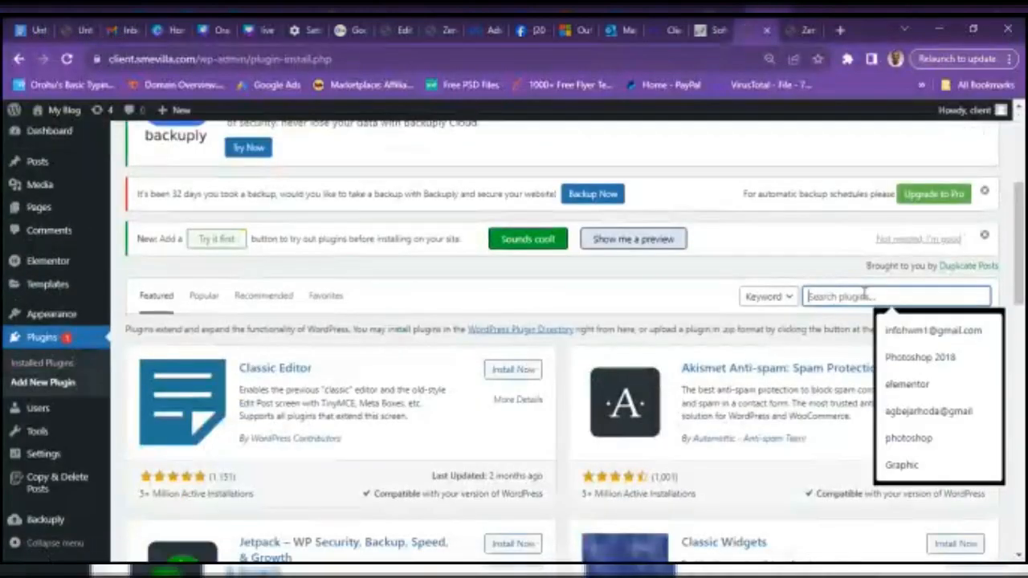
click(919, 393)
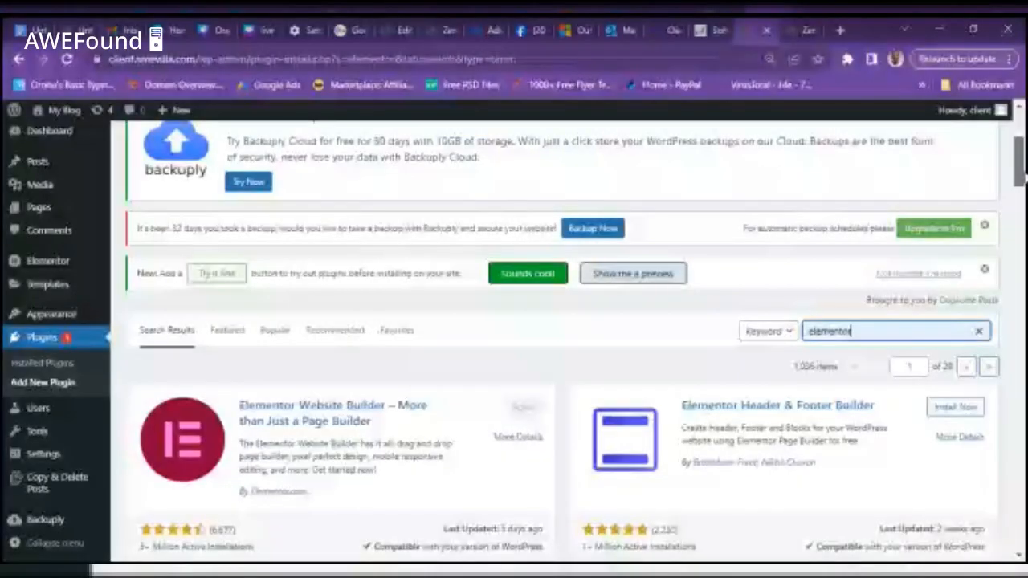
scroll(1021, 138, up, 5)
scroll(1021, 138, down, 5)
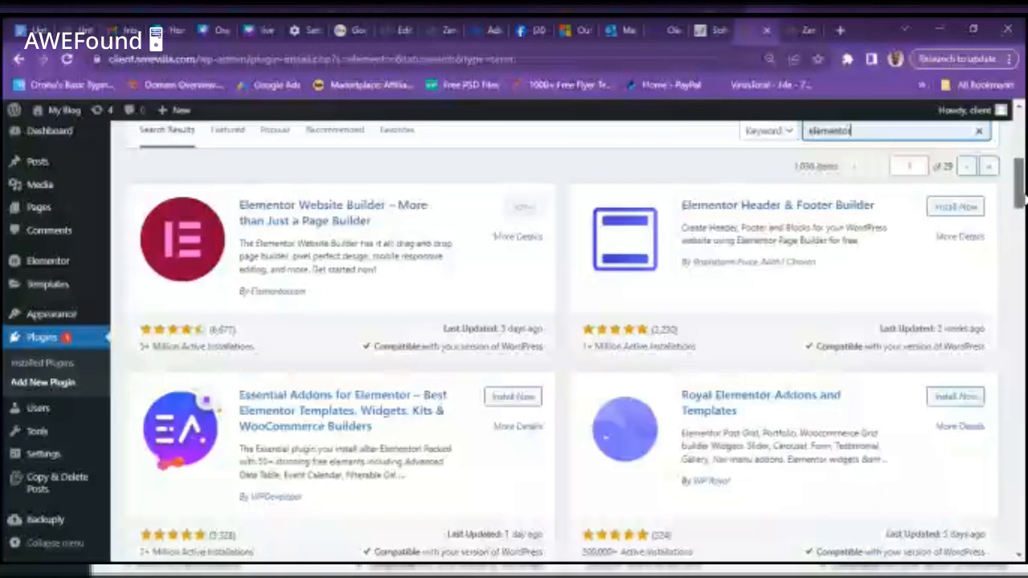
scroll(1019, 199, up, 5)
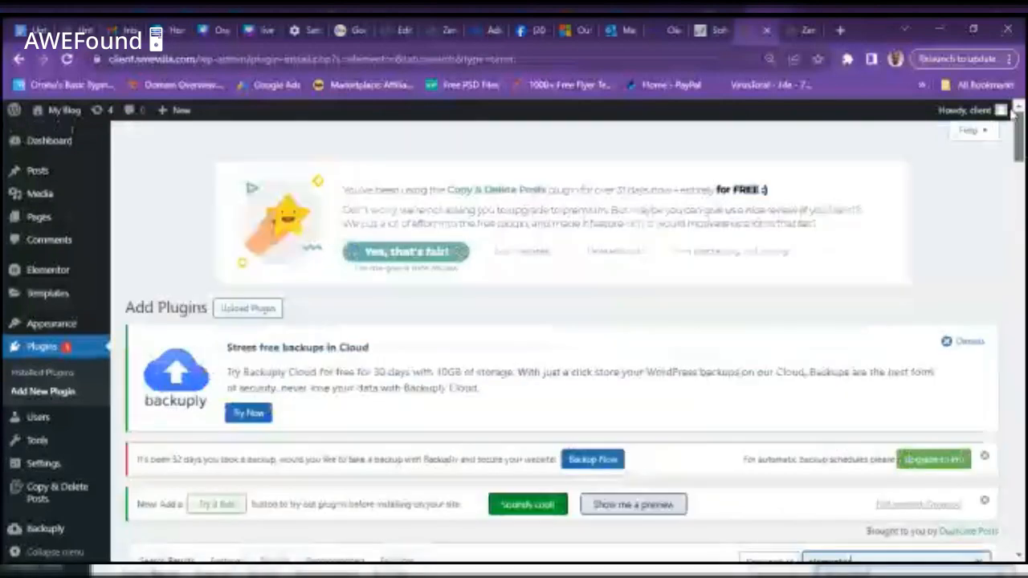
- Reload the Add Plugins page and reveal the .zip plugin upload section
click(66, 393)
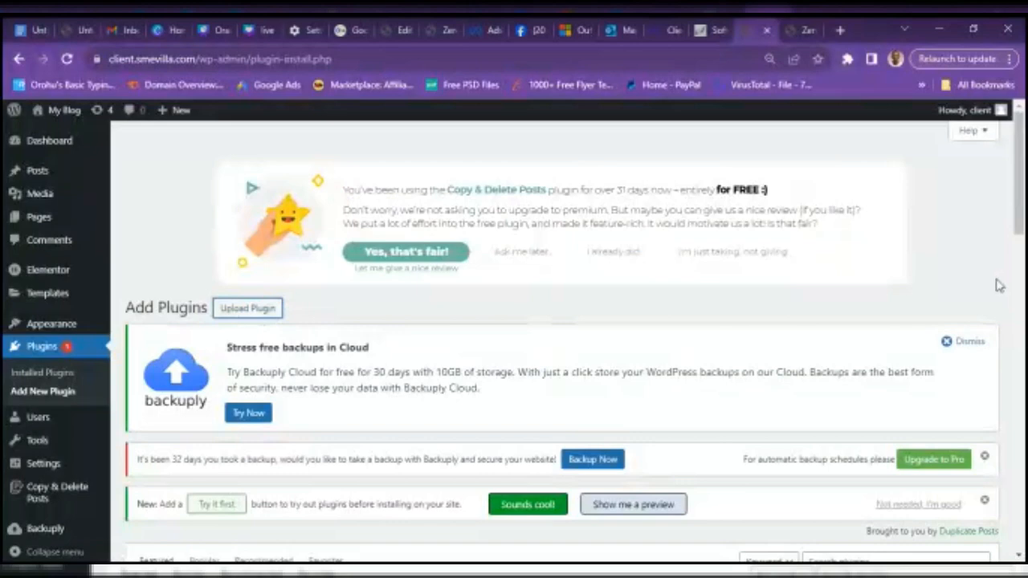
drag(1022, 230, 1013, 151)
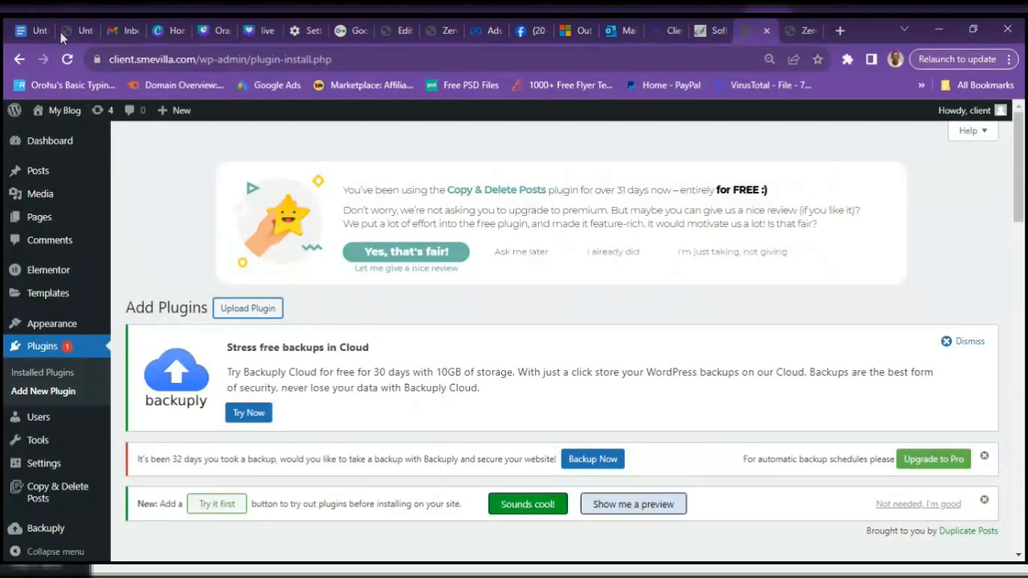
click(67, 63)
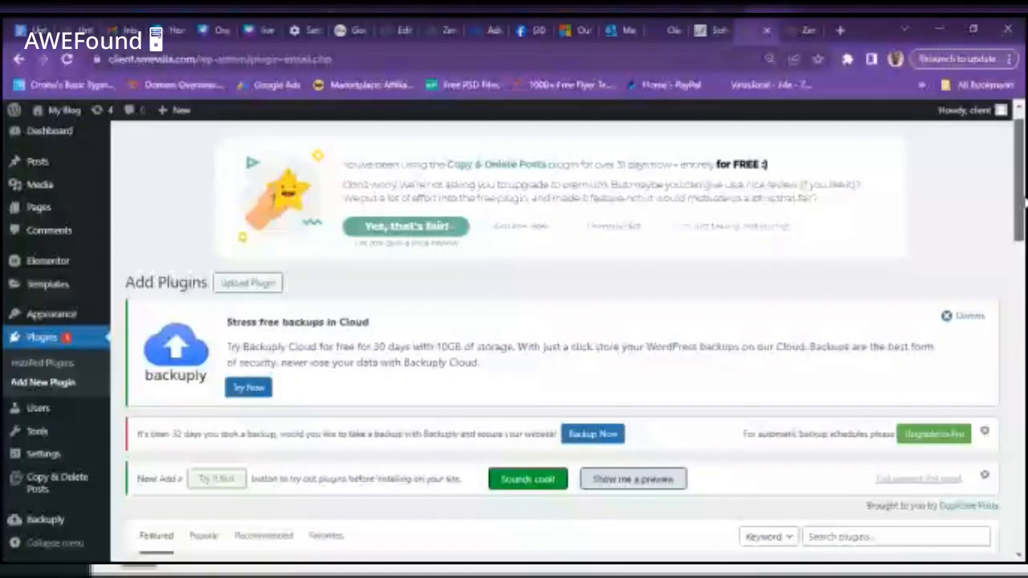
scroll(1025, 203, down, 1)
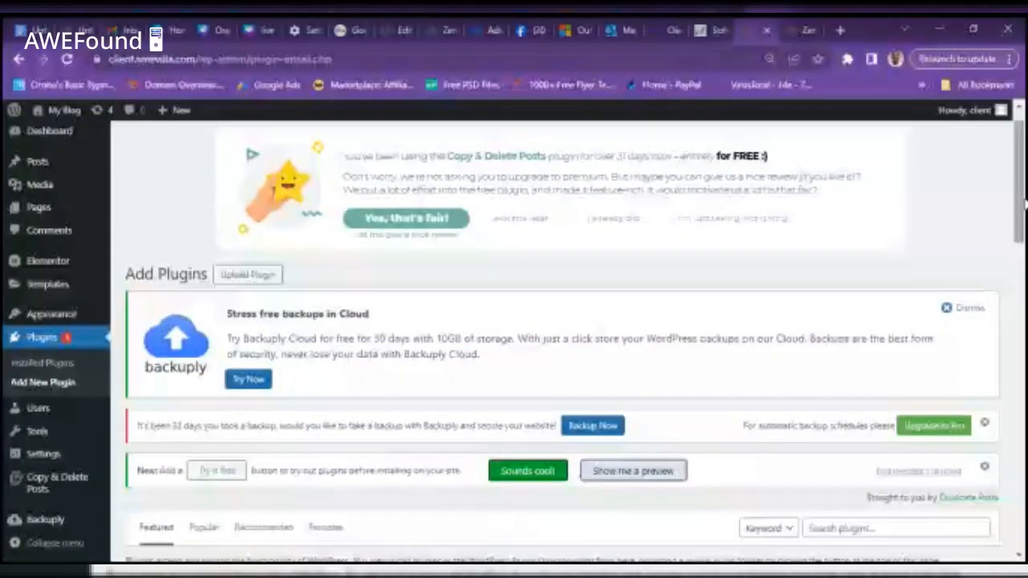
click(249, 276)
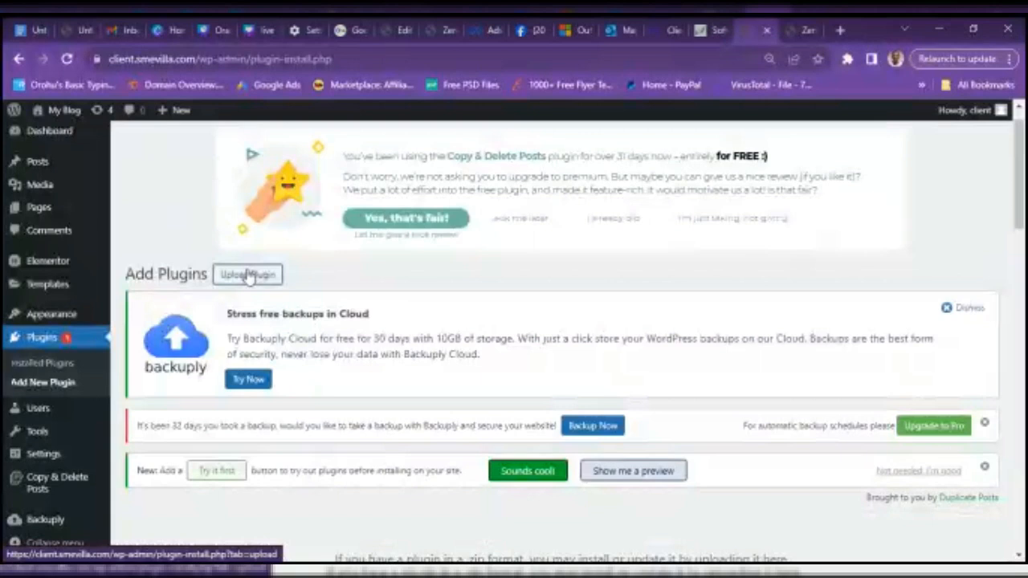
- Open the Upload Plugin page in a new tab to show the .zip upload form
right_click(249, 275)
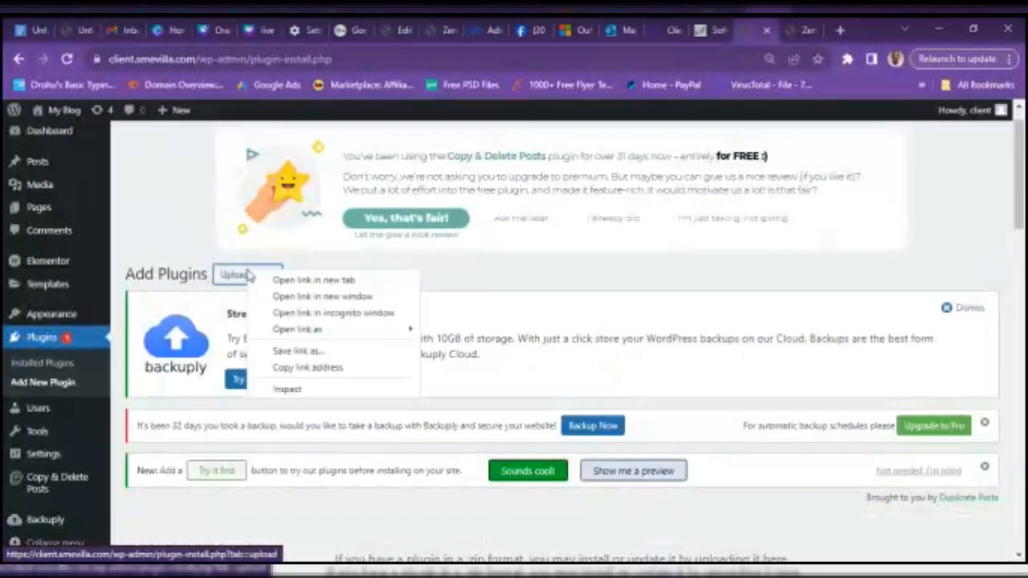
click(311, 285)
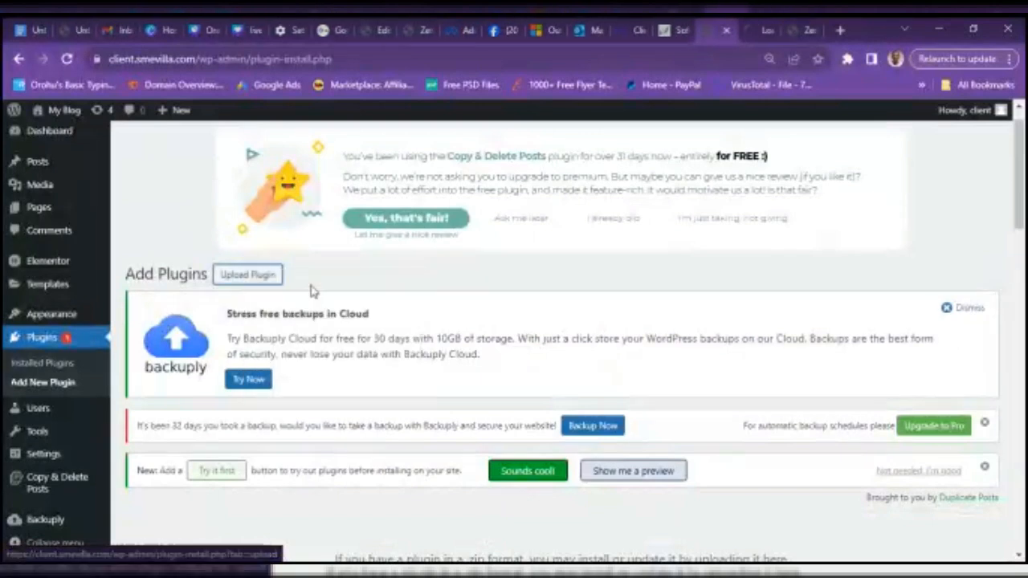
click(749, 30)
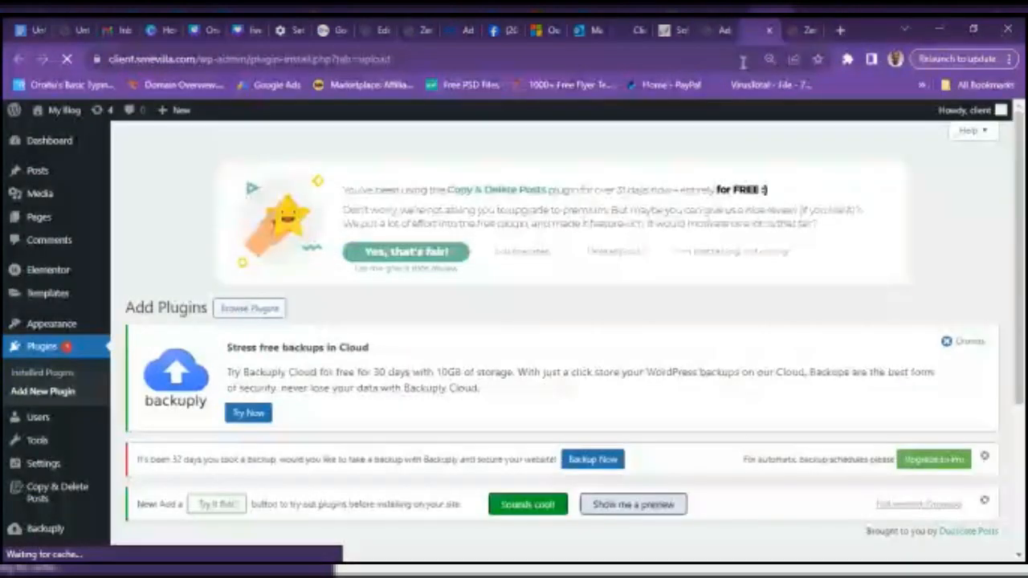
drag(1019, 168, 1026, 319)
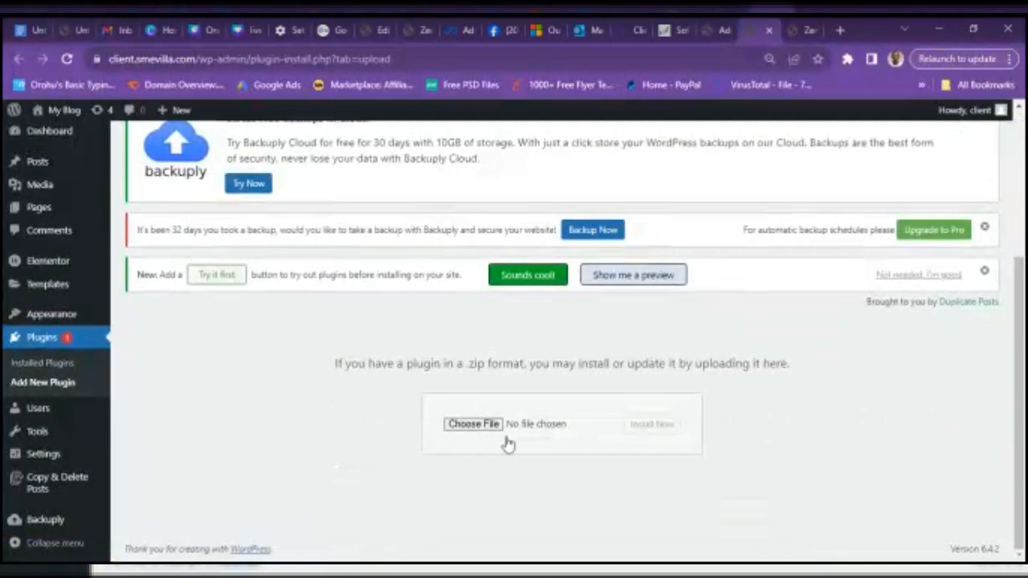
- Choose wpforms.zip from Desktop > My Courses > WebDesign > Bonuses > Plugins as the upload file
click(474, 424)
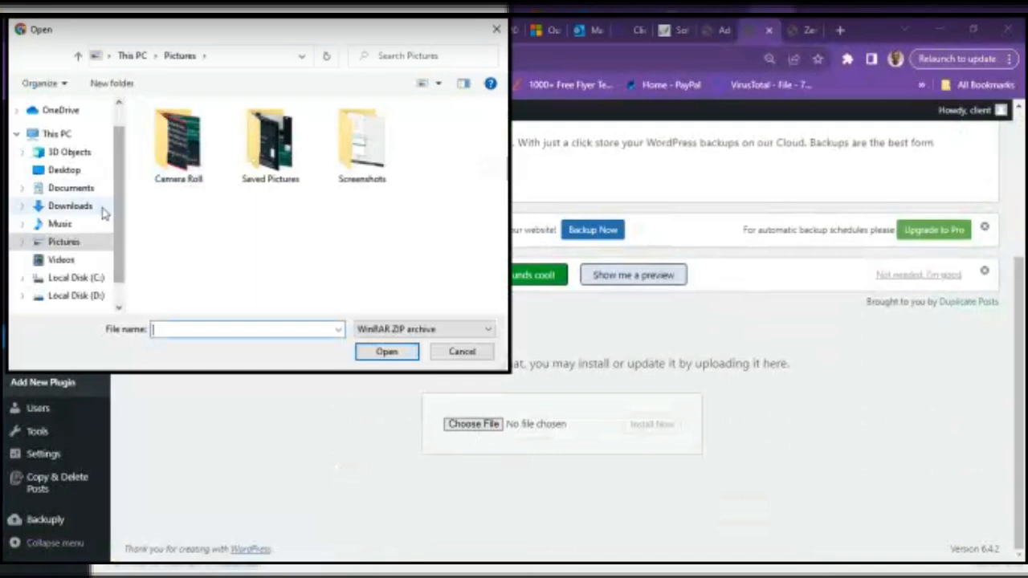
click(64, 171)
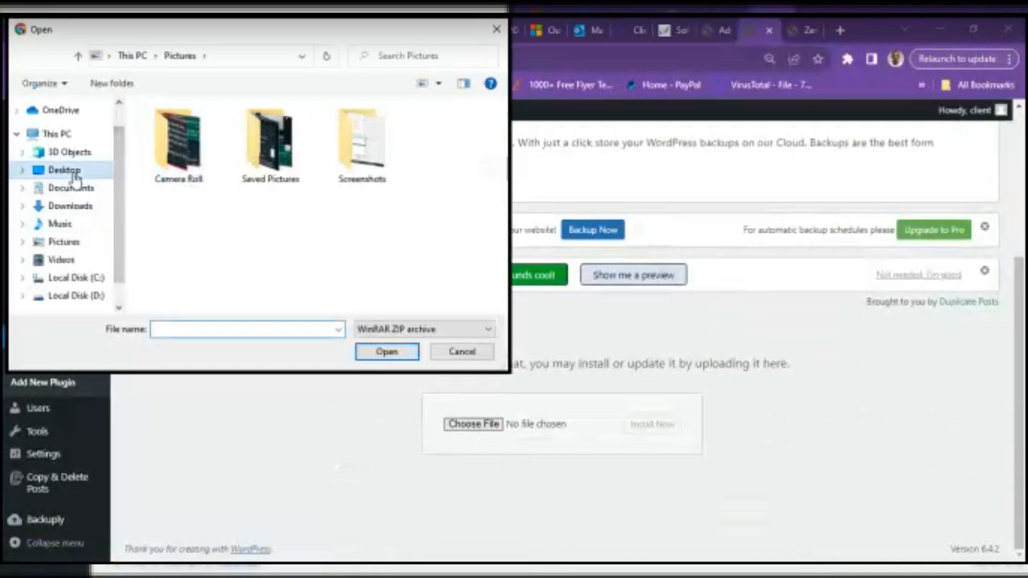
double_click(194, 220)
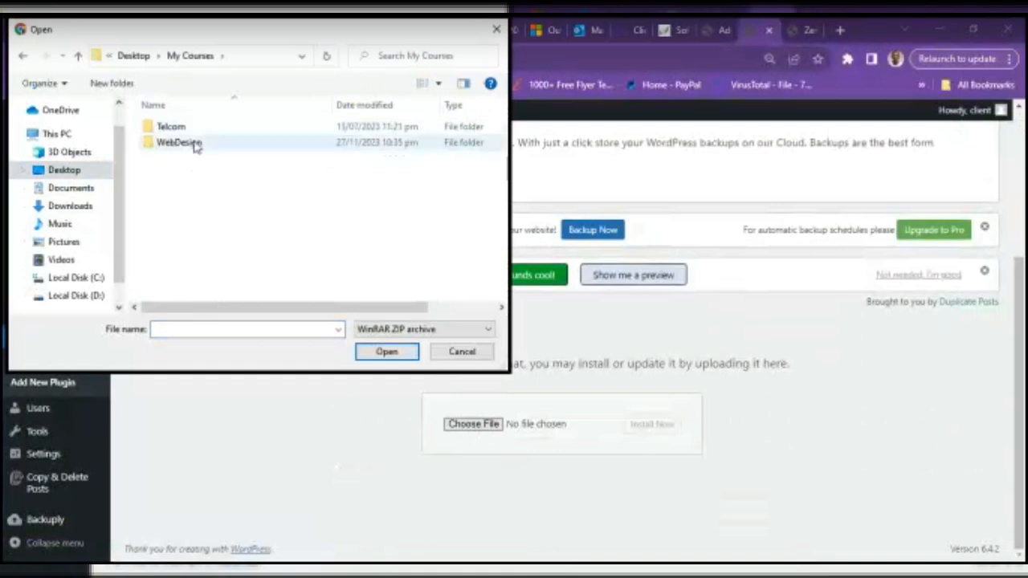
double_click(195, 143)
click(208, 180)
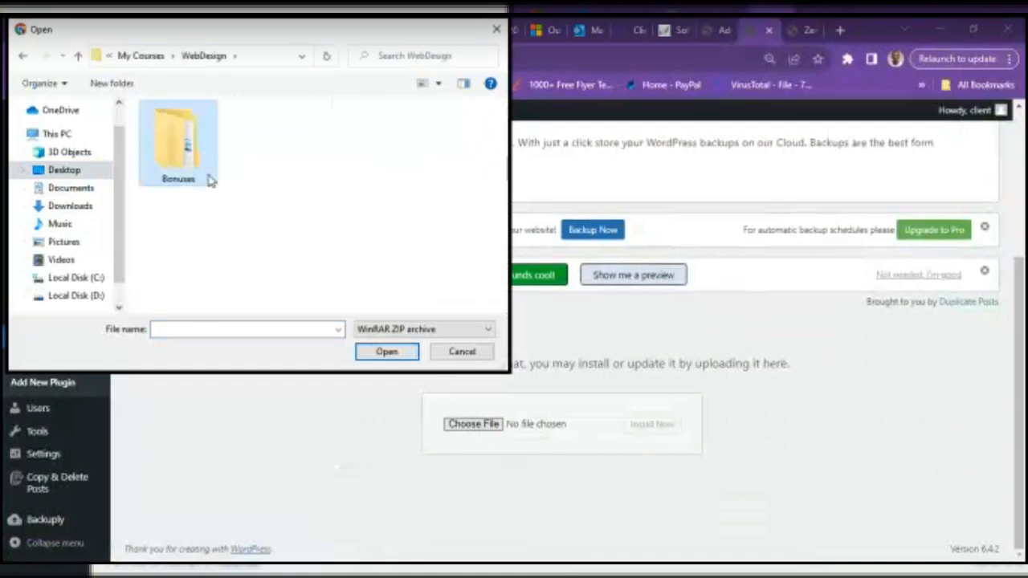
double_click(175, 175)
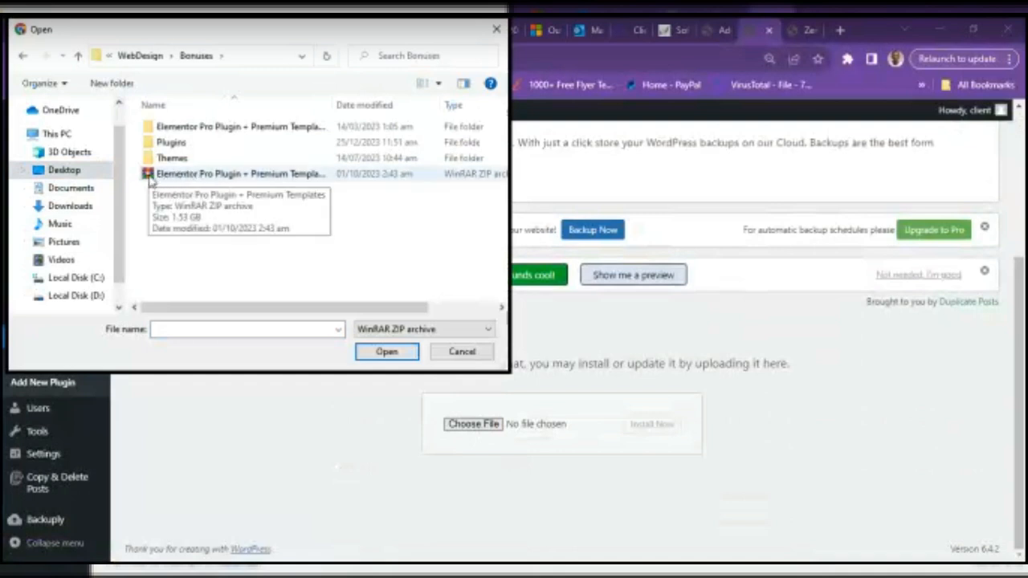
double_click(184, 142)
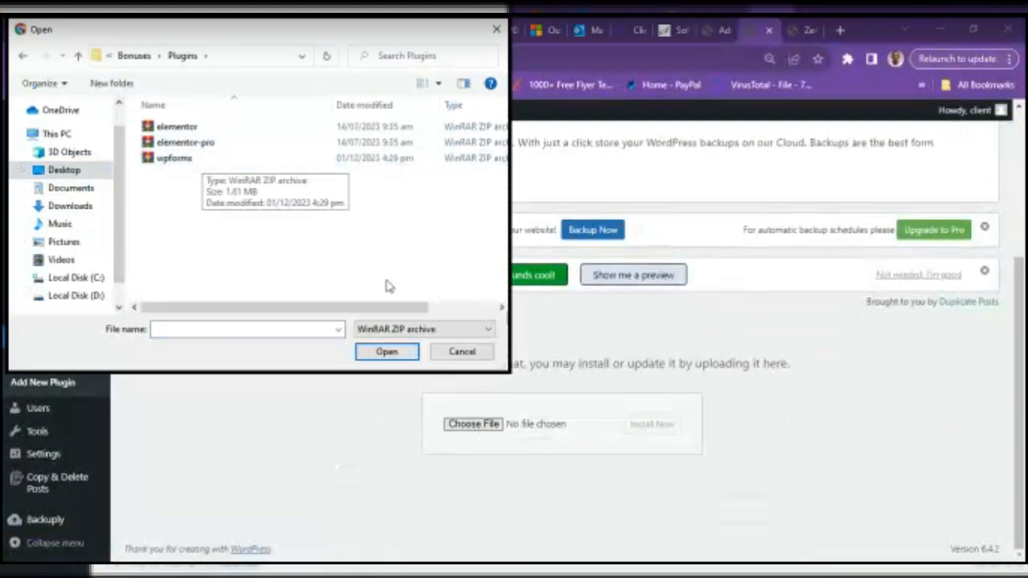
click(216, 160)
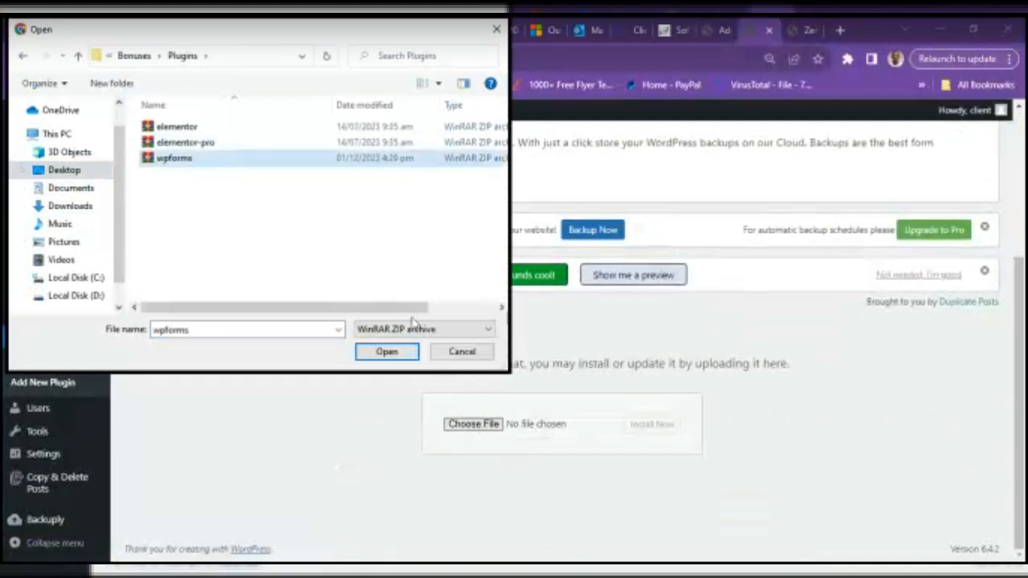
click(376, 359)
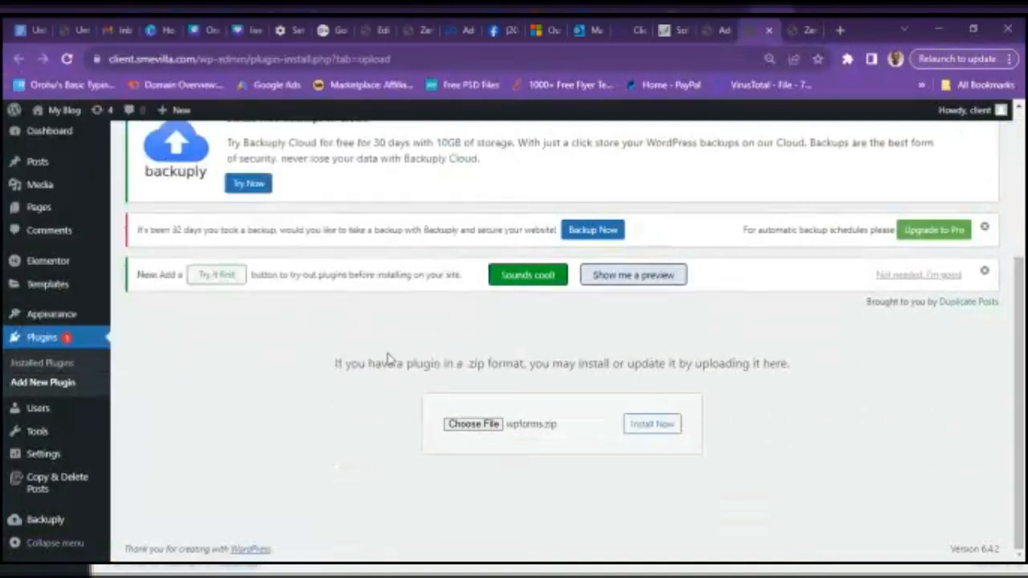
- Install the wpforms.zip plugin and wait for 'Plugin installed successfully'
click(652, 425)
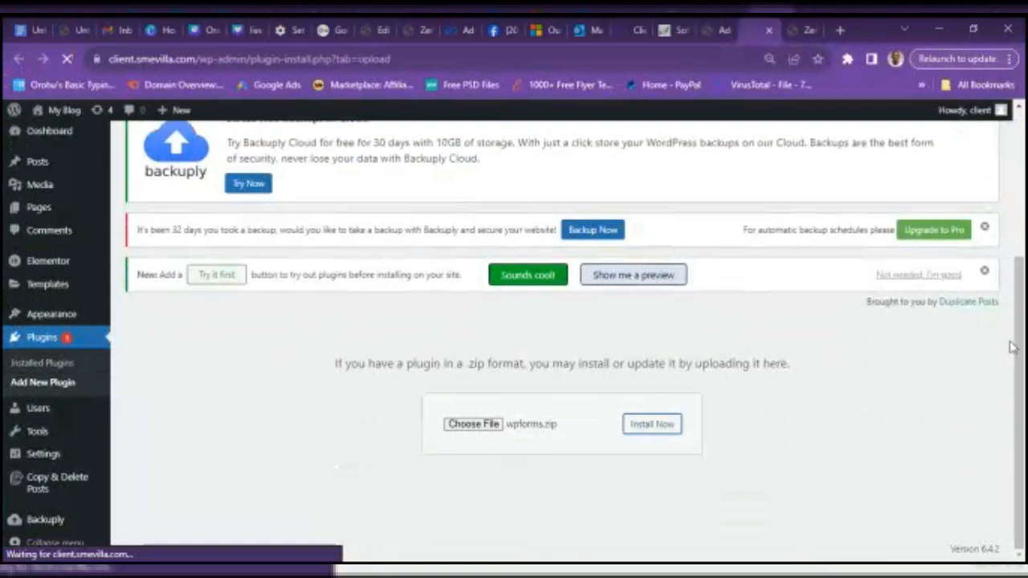
drag(1022, 347, 1025, 376)
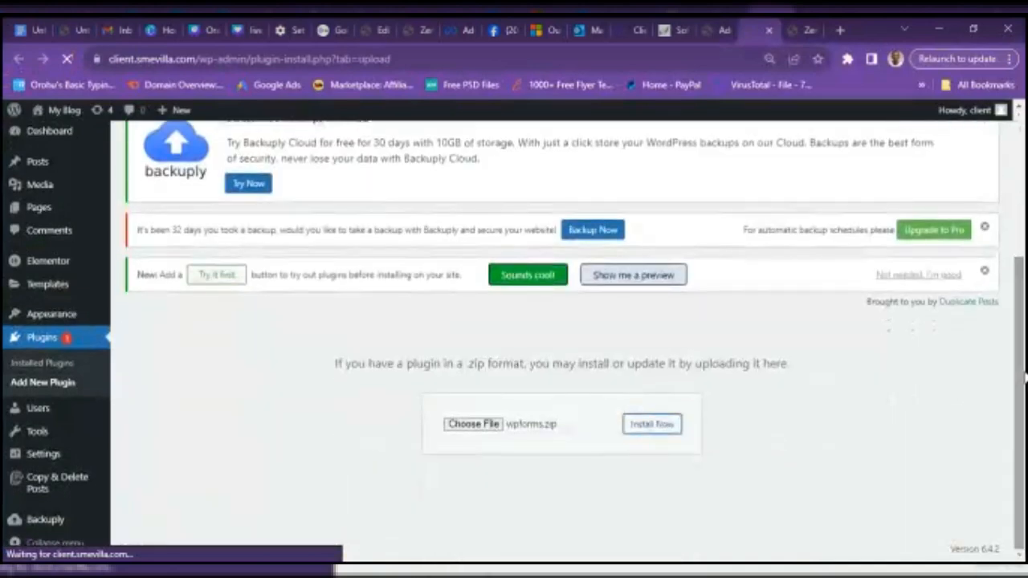
drag(1024, 387, 1005, 176)
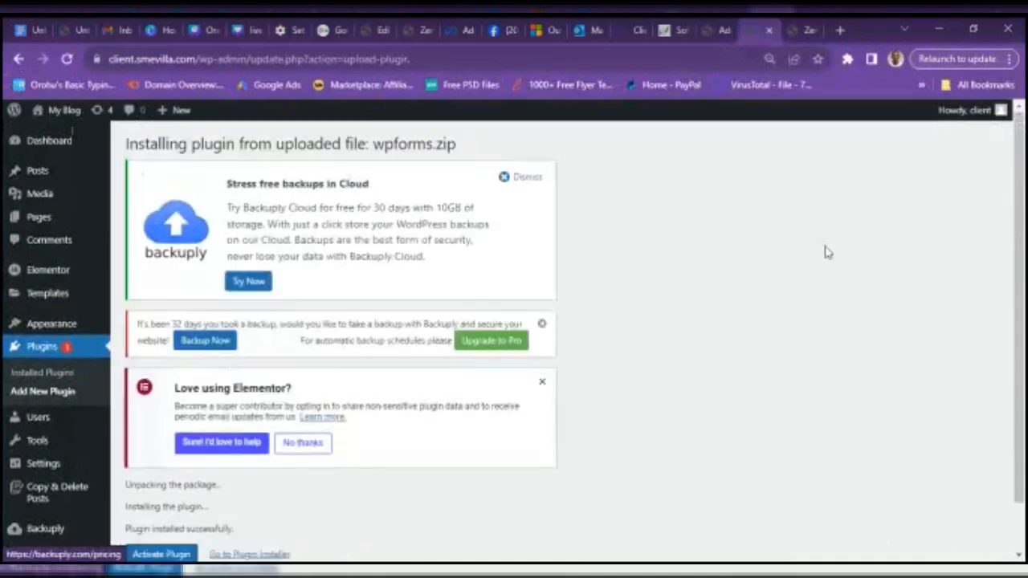
- Activate the newly installed WPForms plugin from the install results page
drag(1022, 225, 1024, 354)
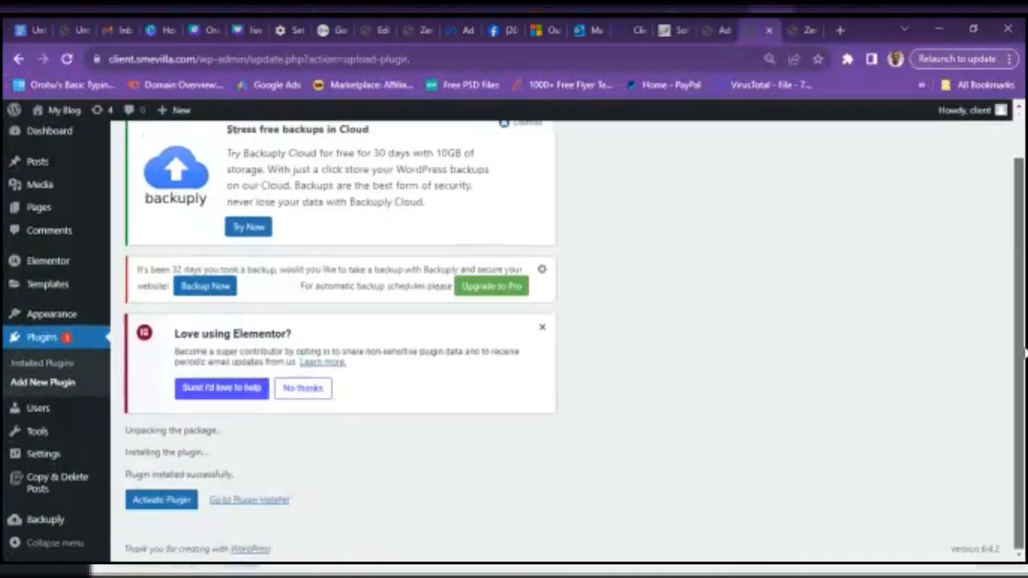
click(171, 500)
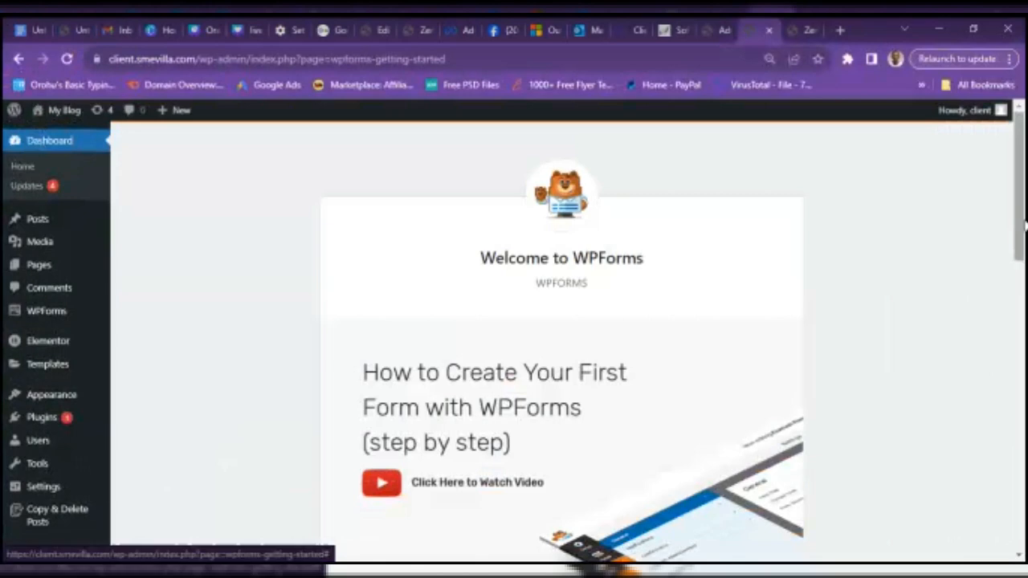
- Look over the WPForms welcome screen, then go to the site's Pages list
drag(1024, 227, 1012, 198)
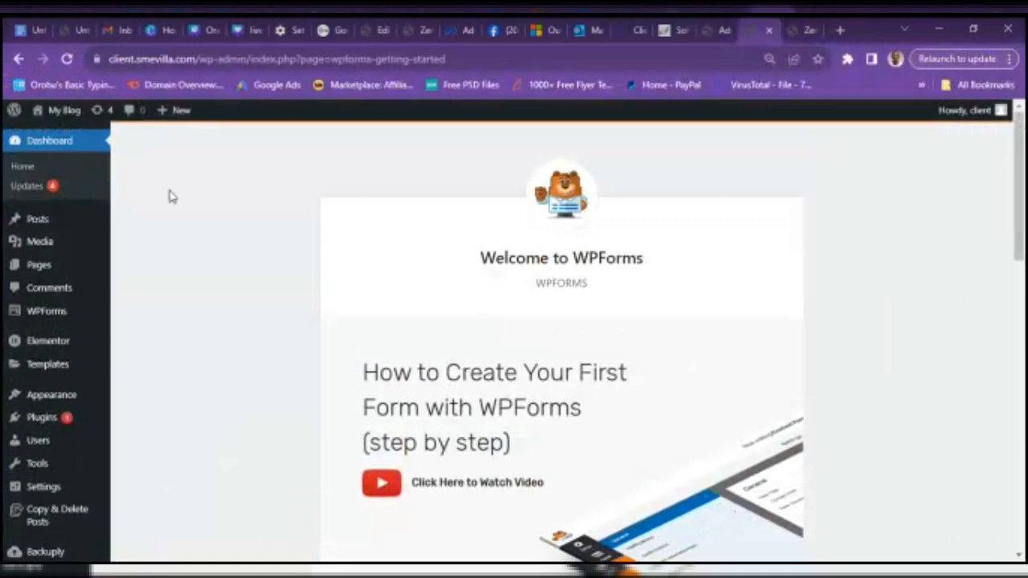
click(44, 268)
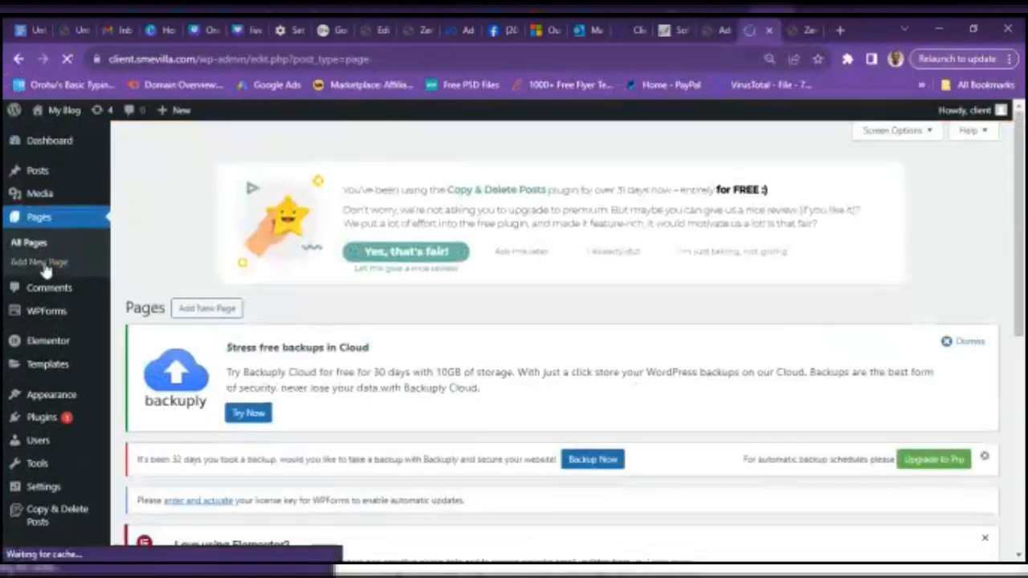
- Add a new page, correcting the mistyped title 'make' and typing 'practice' instead
click(211, 309)
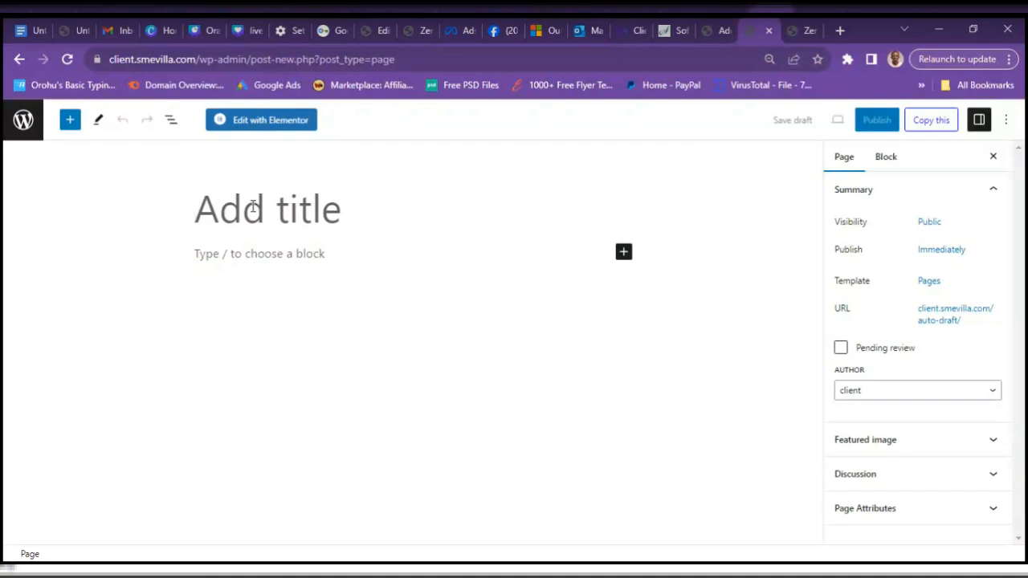
text(ma)
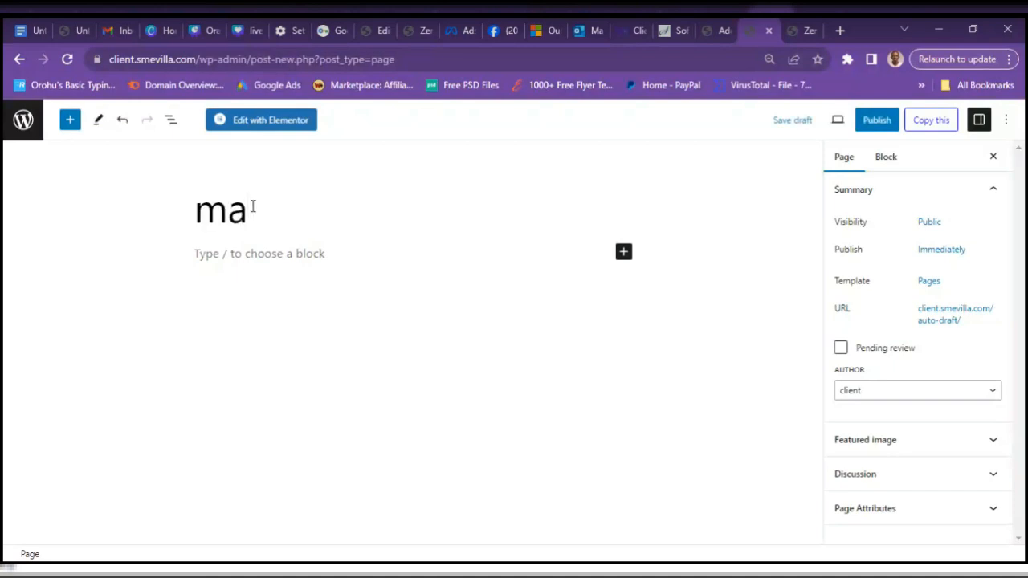
text(ke)
key(BackSpace)
key(BackSpace)
key(BackSpace)
key(BackSpace)
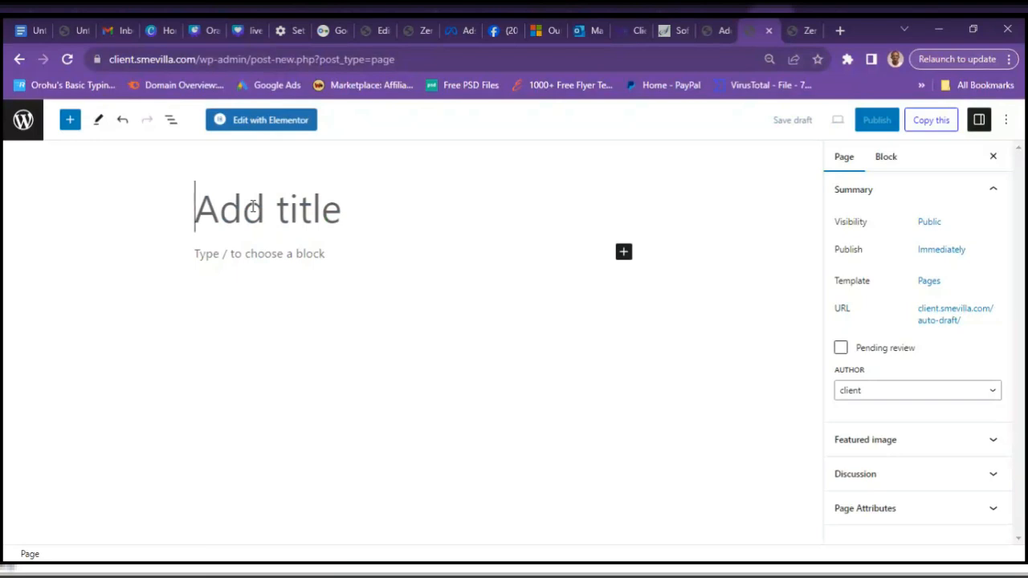
text(p)
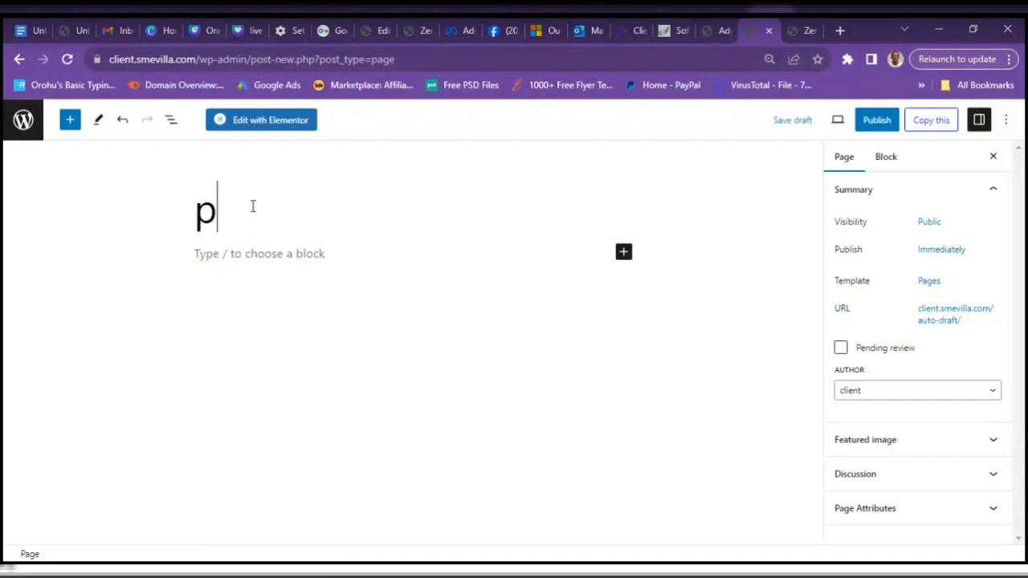
text(ractice)
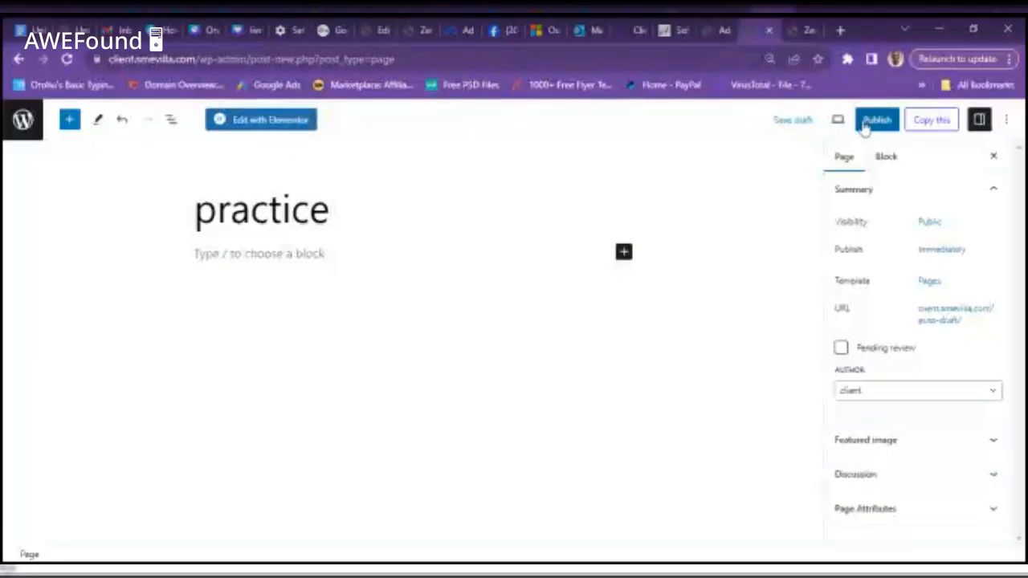
- Publish the practice page and copy its web address
click(872, 122)
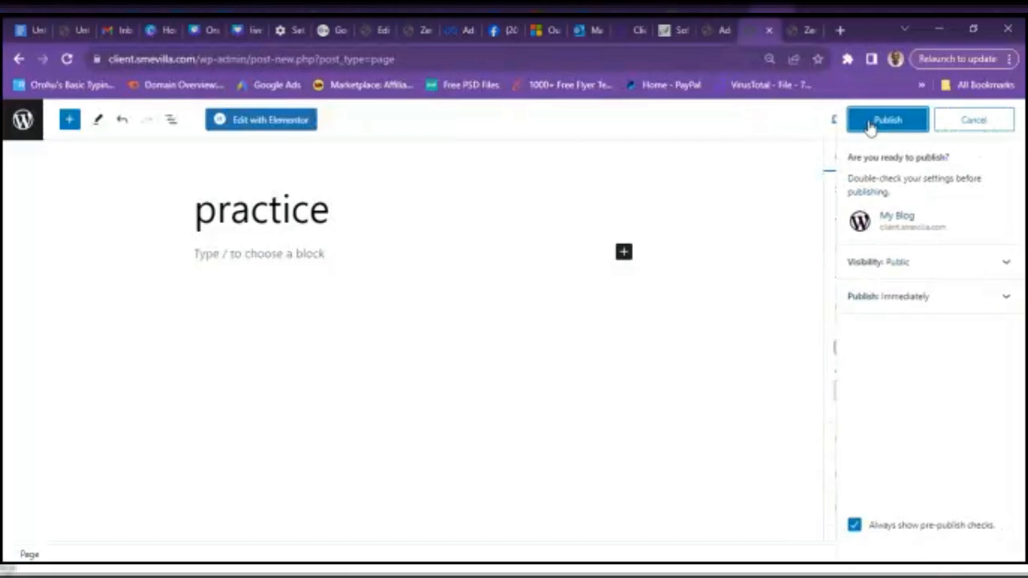
click(870, 122)
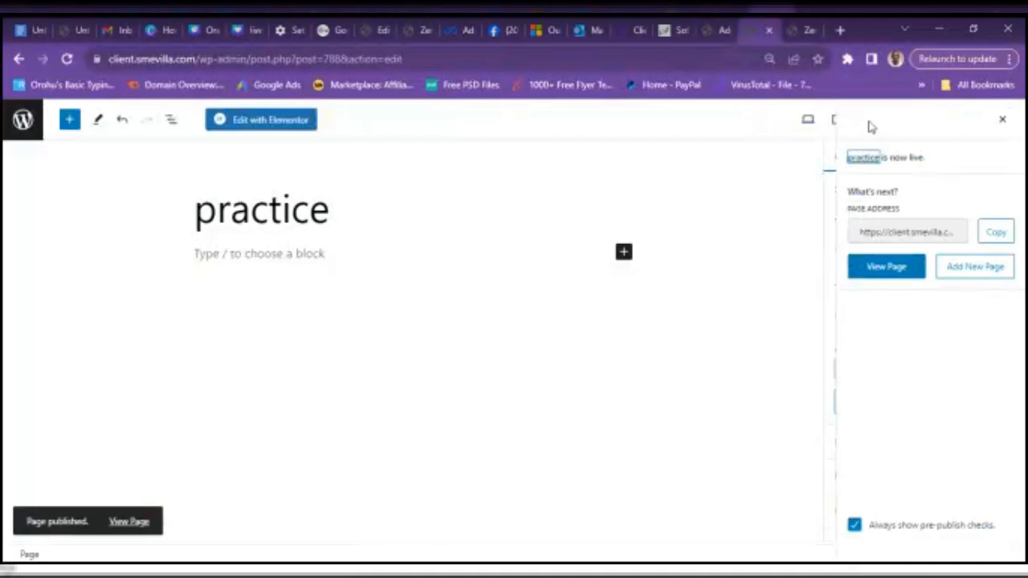
click(995, 234)
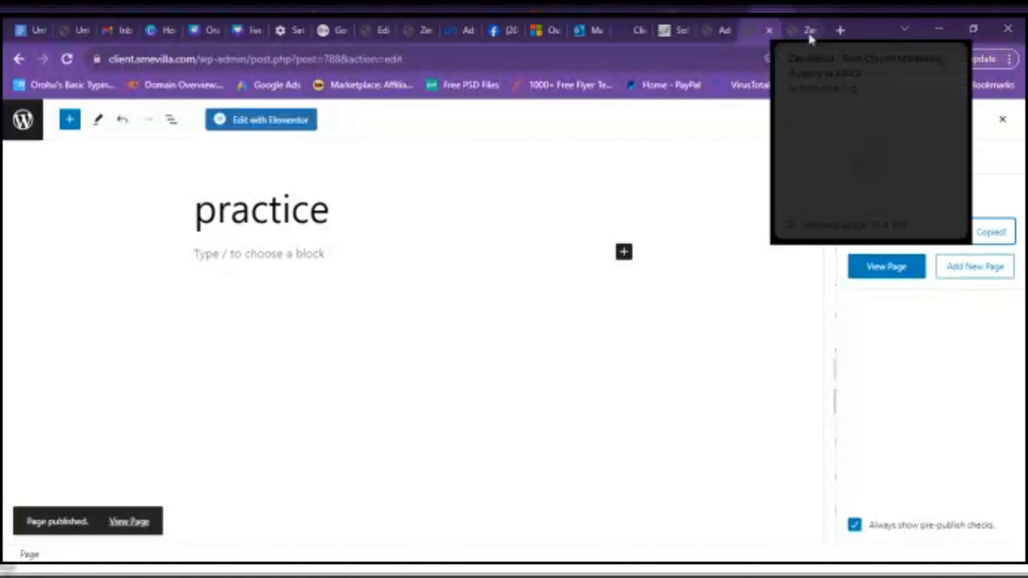
- Load the copied practice page address in another browser tab
click(807, 31)
click(742, 61)
key(ctrl+v)
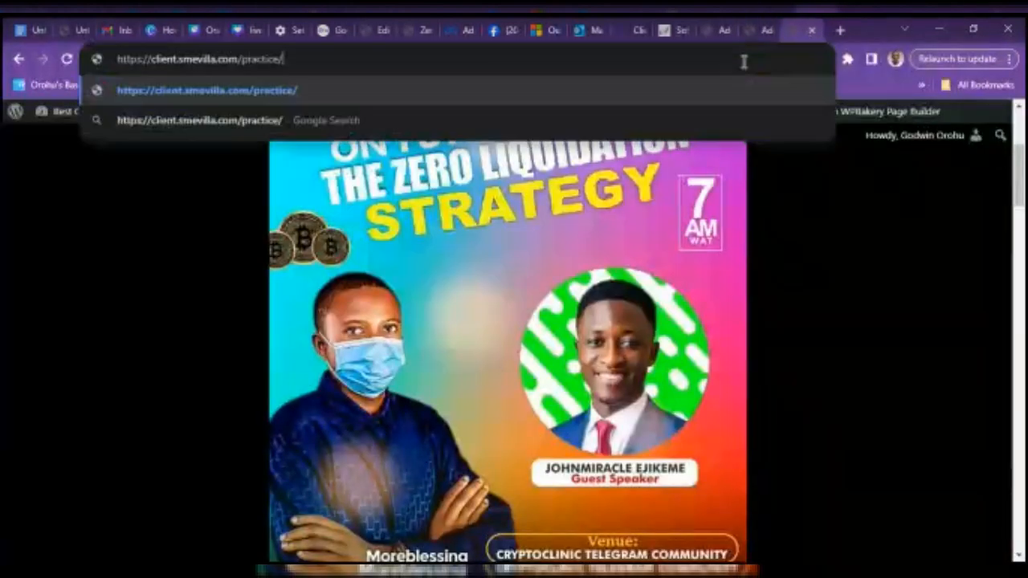
key(Return)
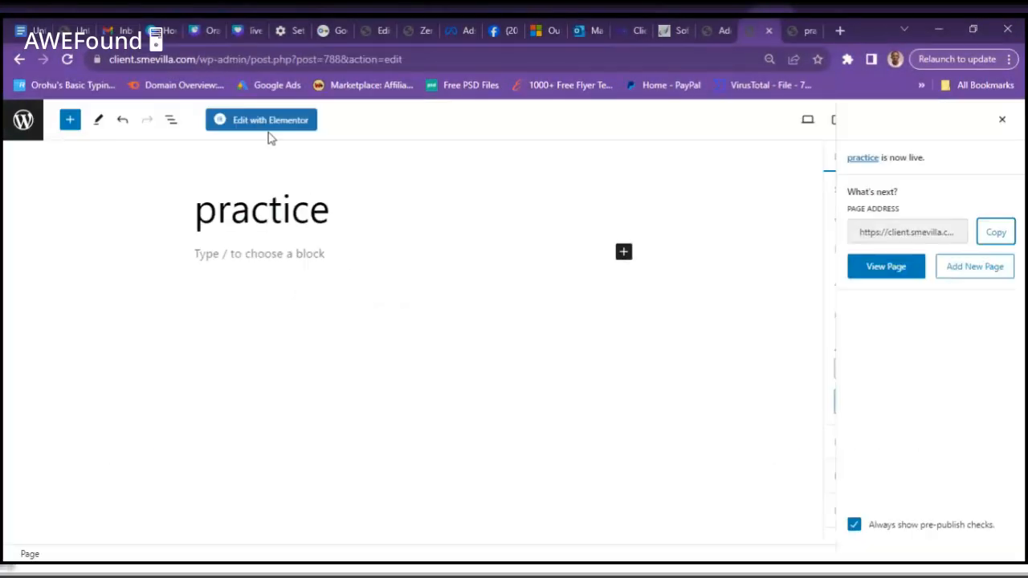
- Open the practice page in Elementor and set its page layout to Elementor Canvas
click(266, 122)
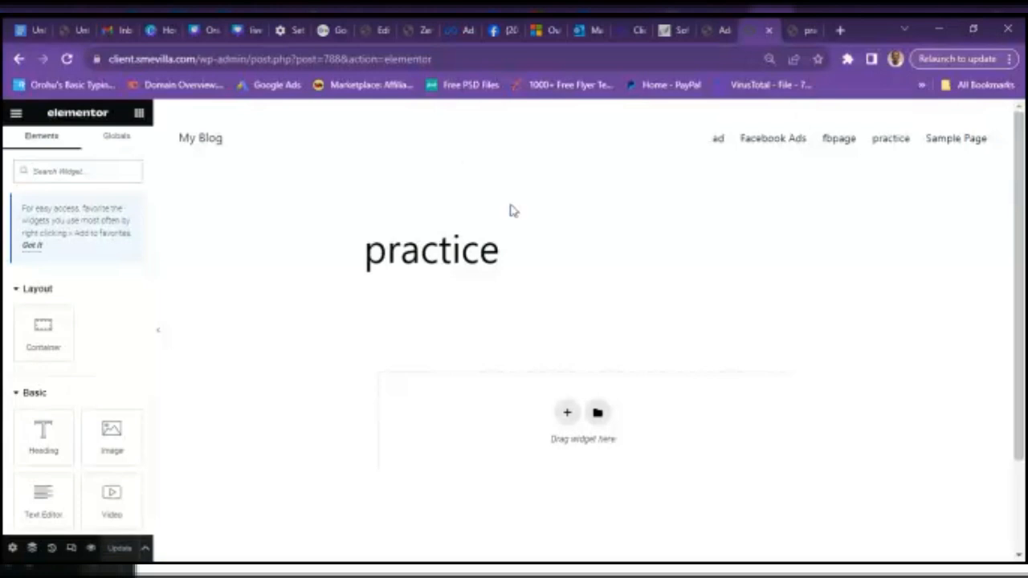
click(12, 549)
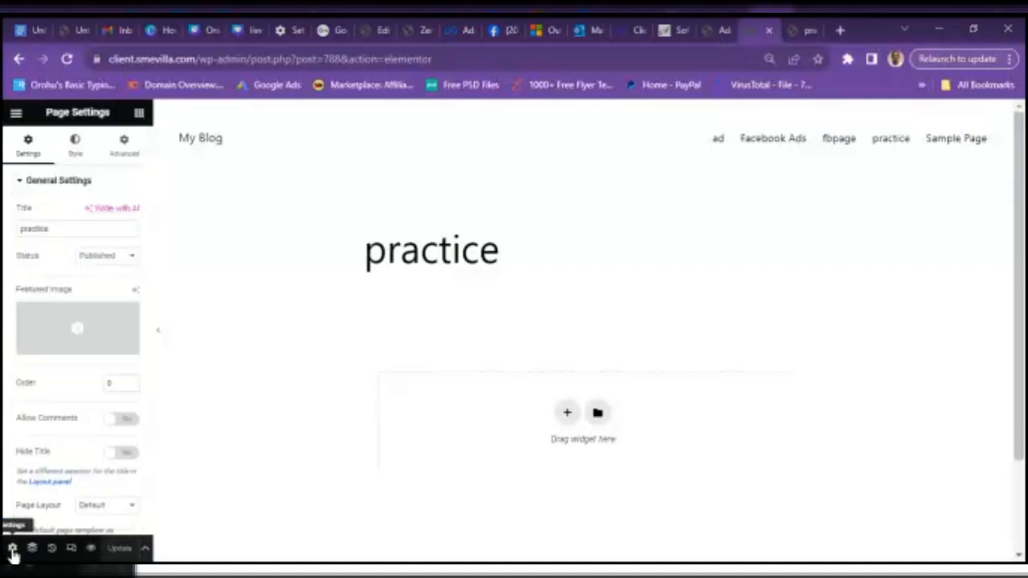
click(111, 514)
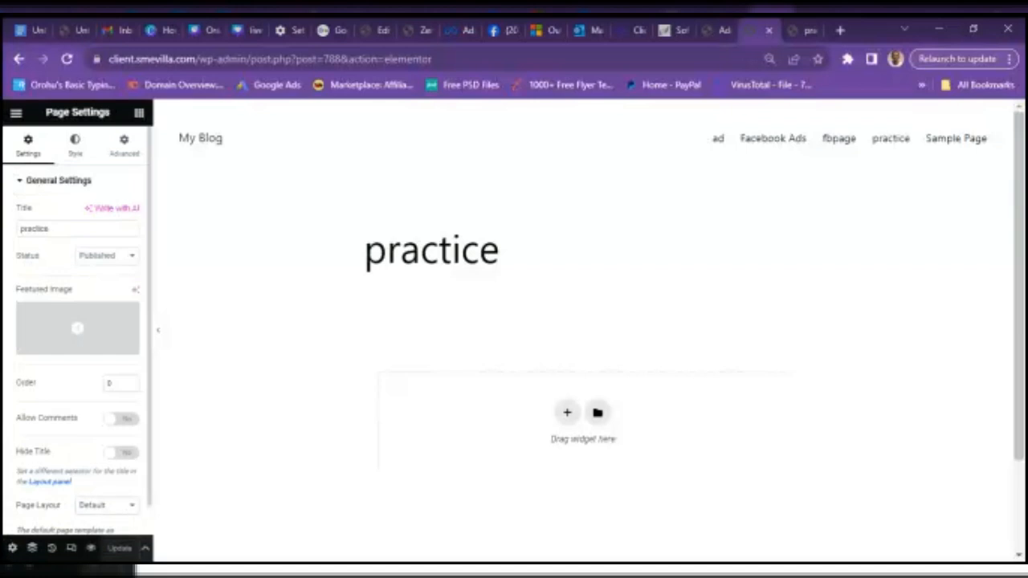
click(104, 454)
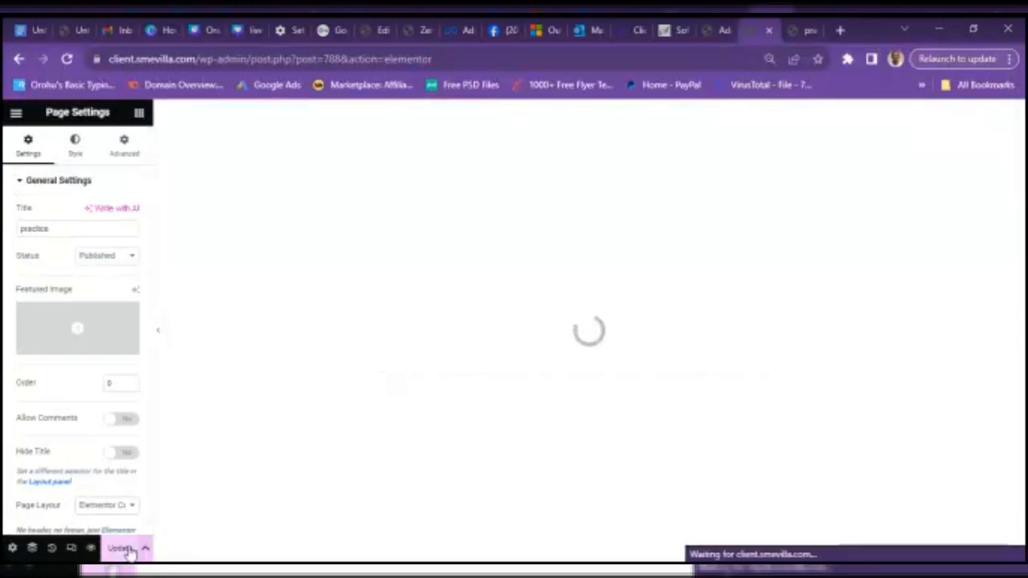
click(125, 549)
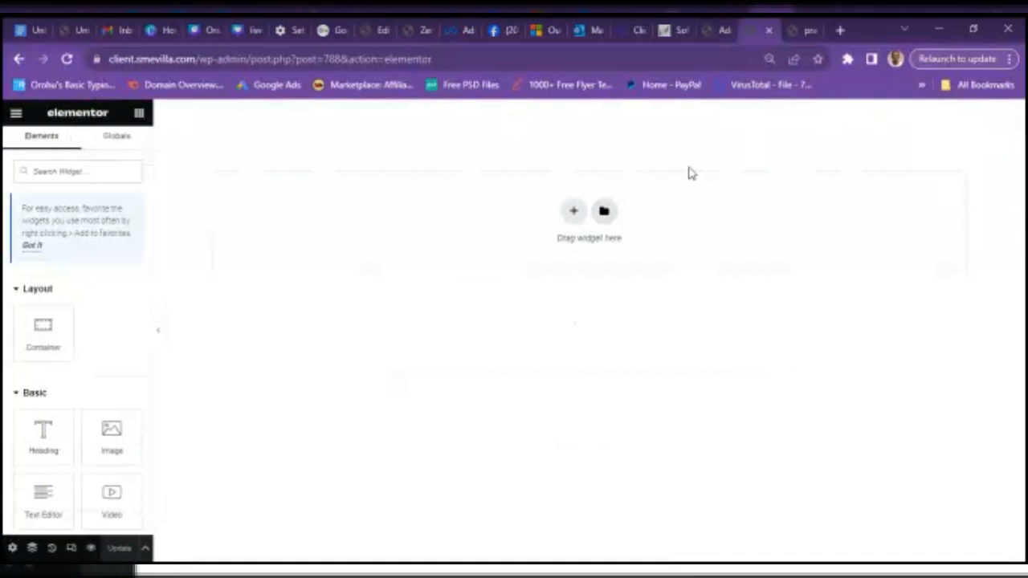
- Reload the live practice page to check it is blank, then return to the editor tab
click(793, 31)
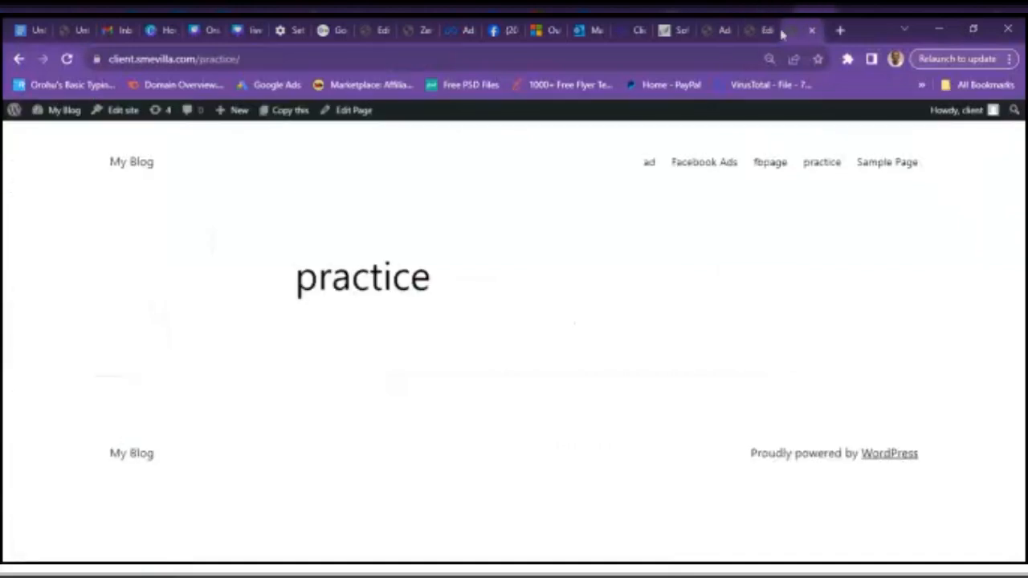
click(68, 60)
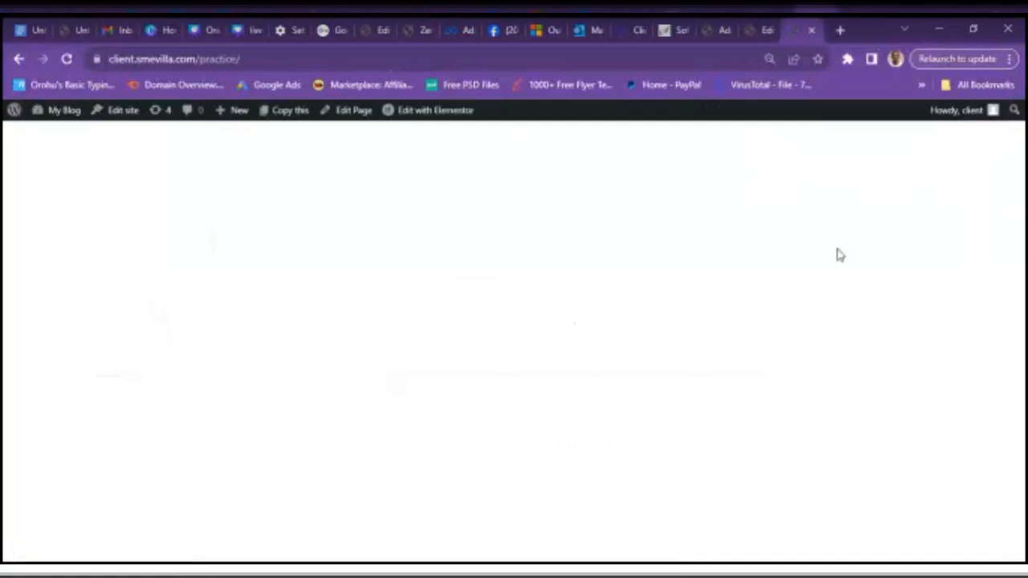
click(763, 30)
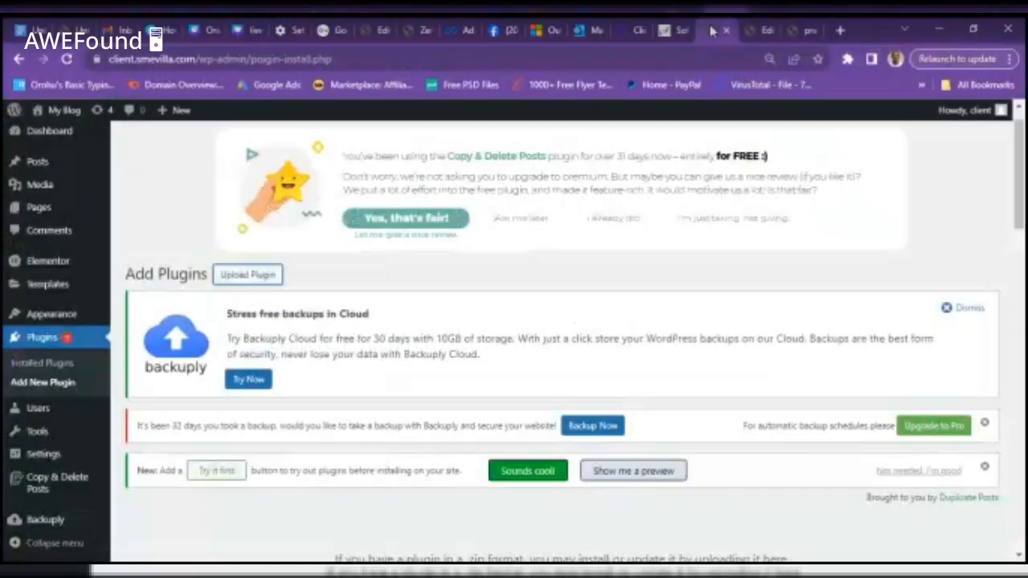
- View the site's fbpage page in a new tab for reference, then return to Elementor
click(839, 30)
text(client.smevilla.com/ad)
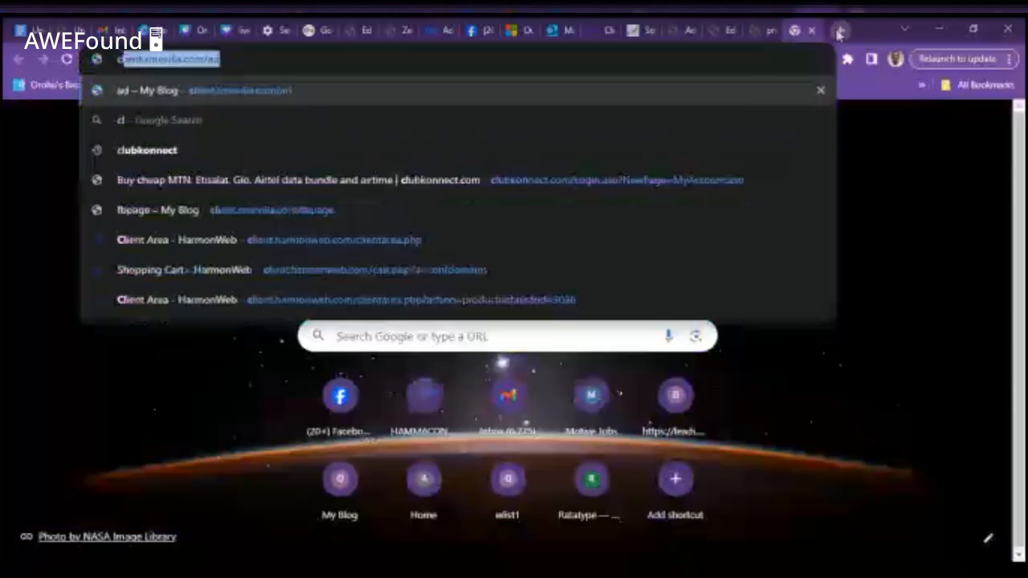
click(289, 210)
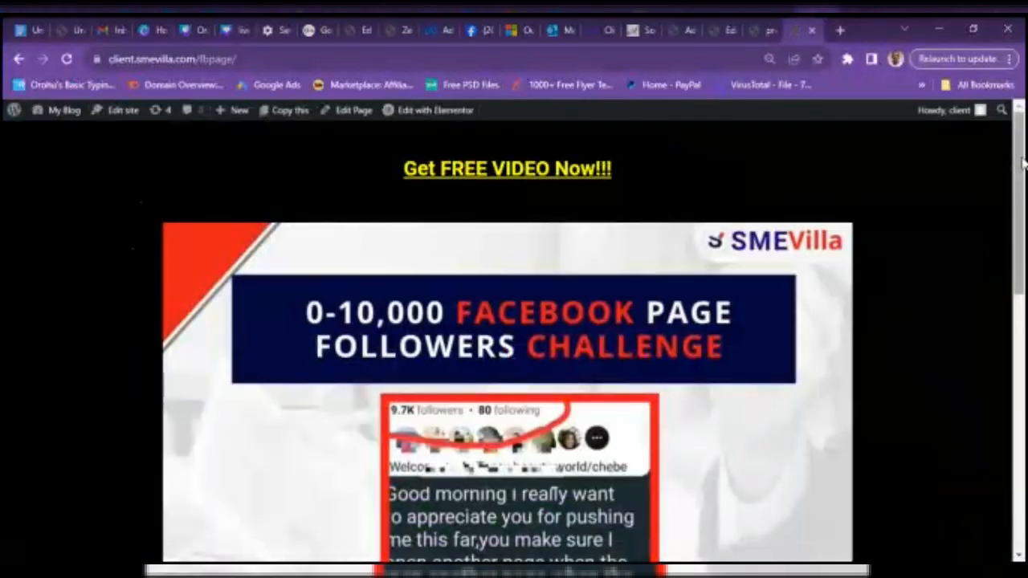
drag(1024, 163, 1024, 76)
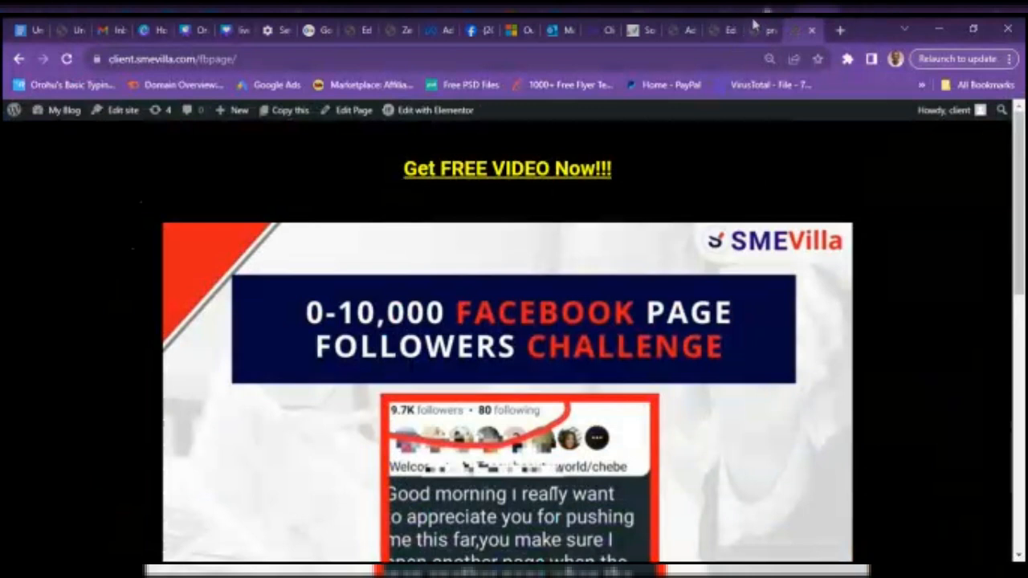
click(720, 30)
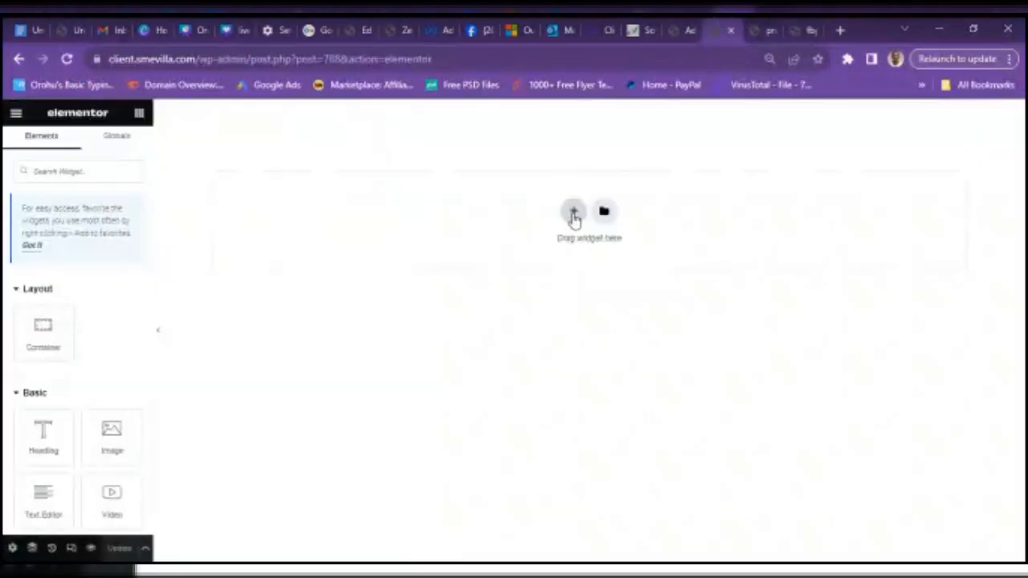
- Add a container with a Text Editor widget reading 'Get FREE Video Now!!!' and save the page
click(573, 213)
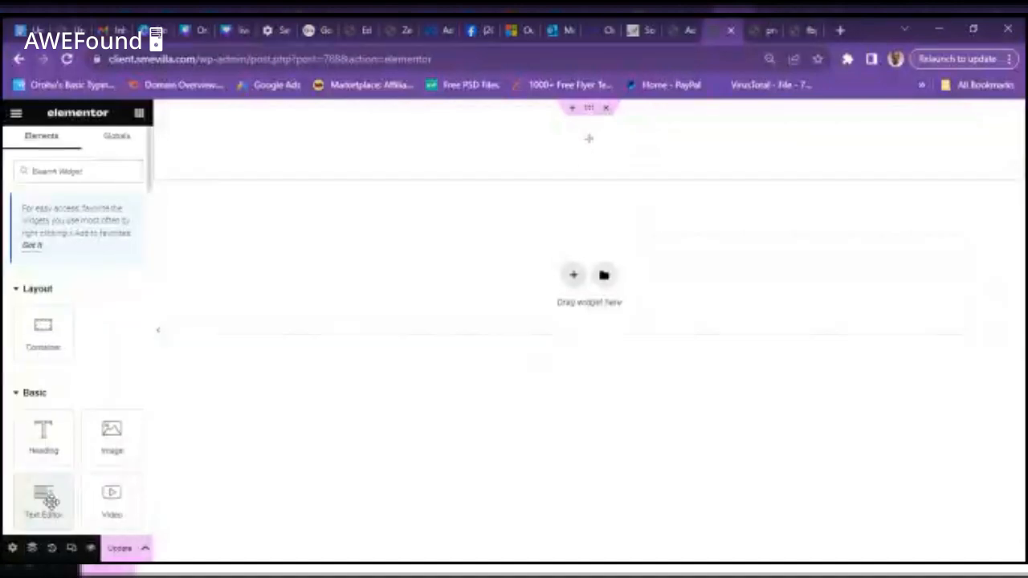
drag(50, 502, 603, 145)
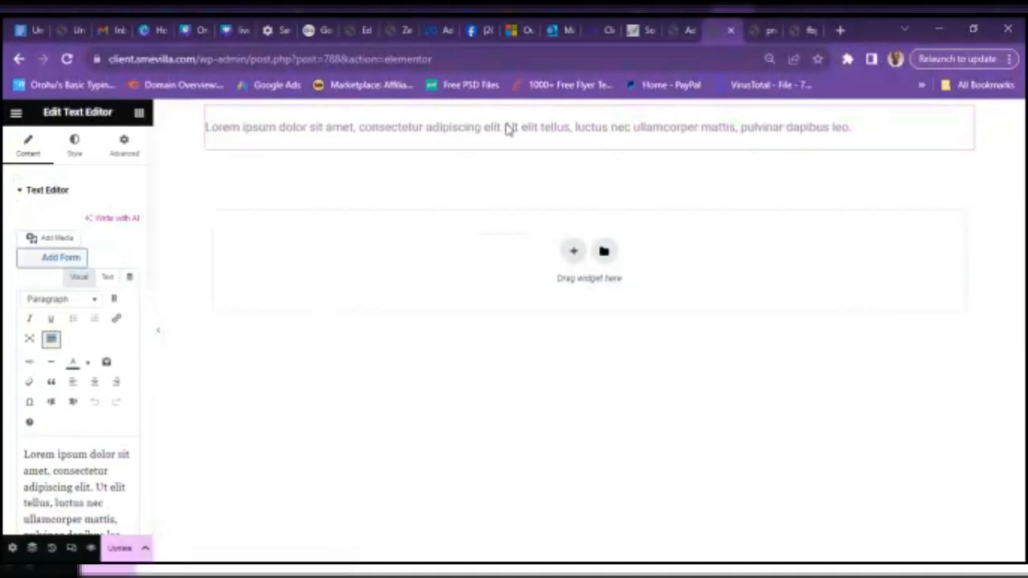
triple_click(76, 487)
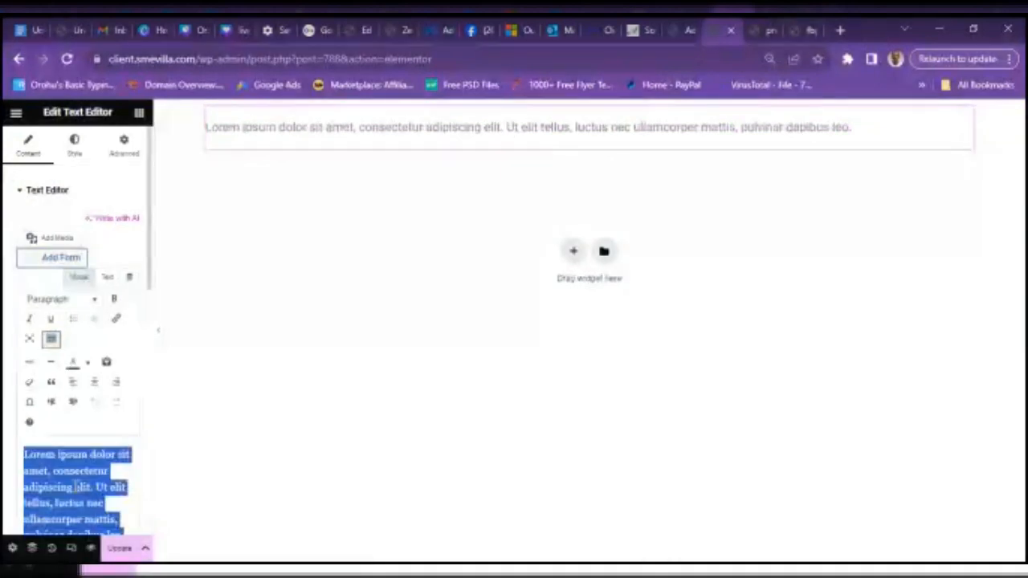
text(G)
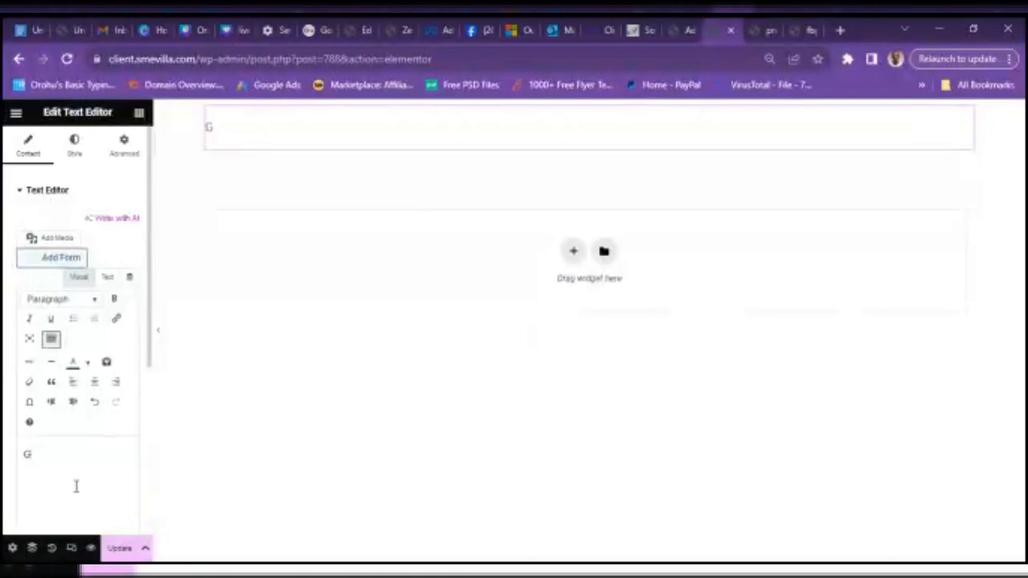
text(et FREE)
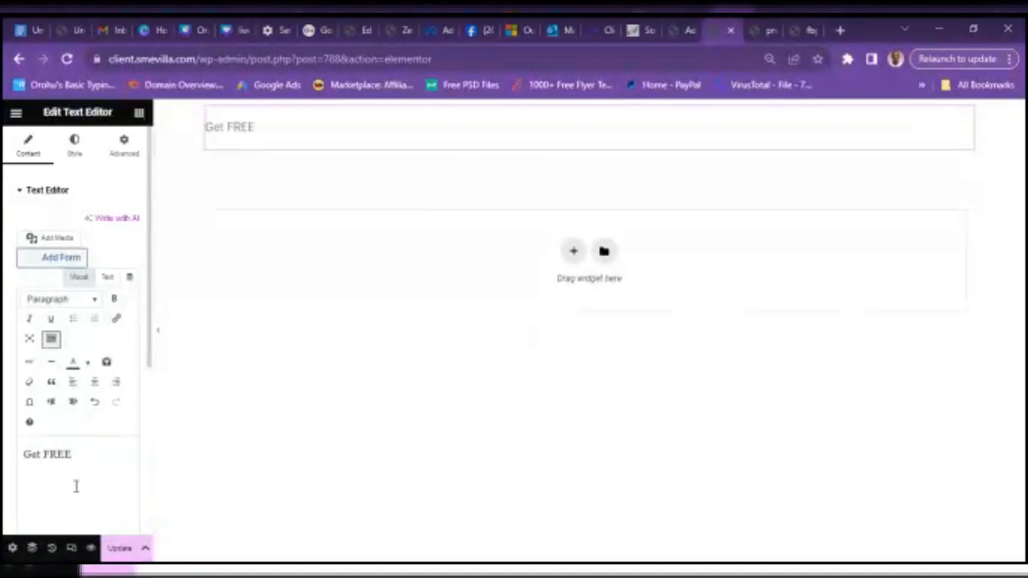
text( Video N)
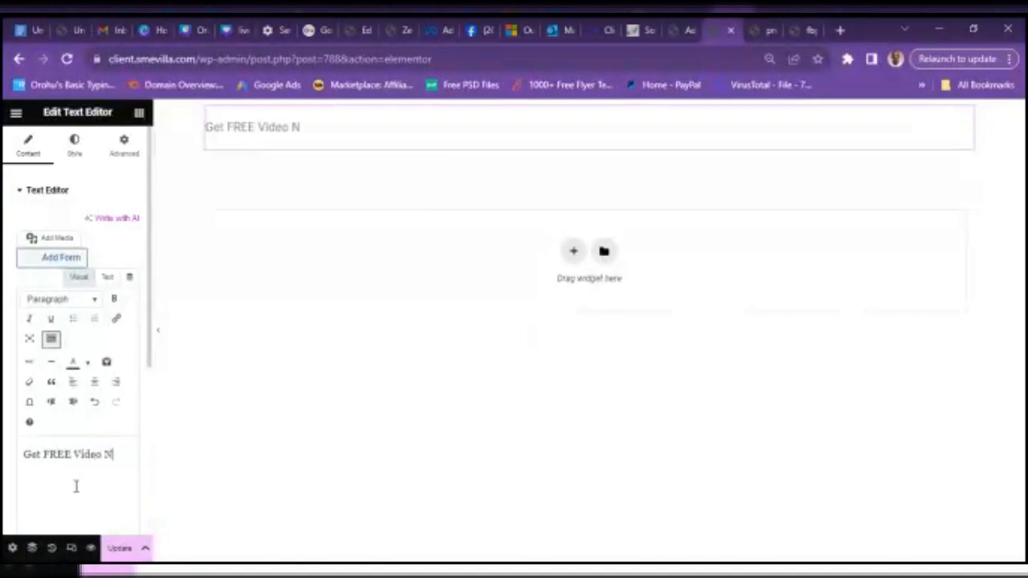
text(ow!!!)
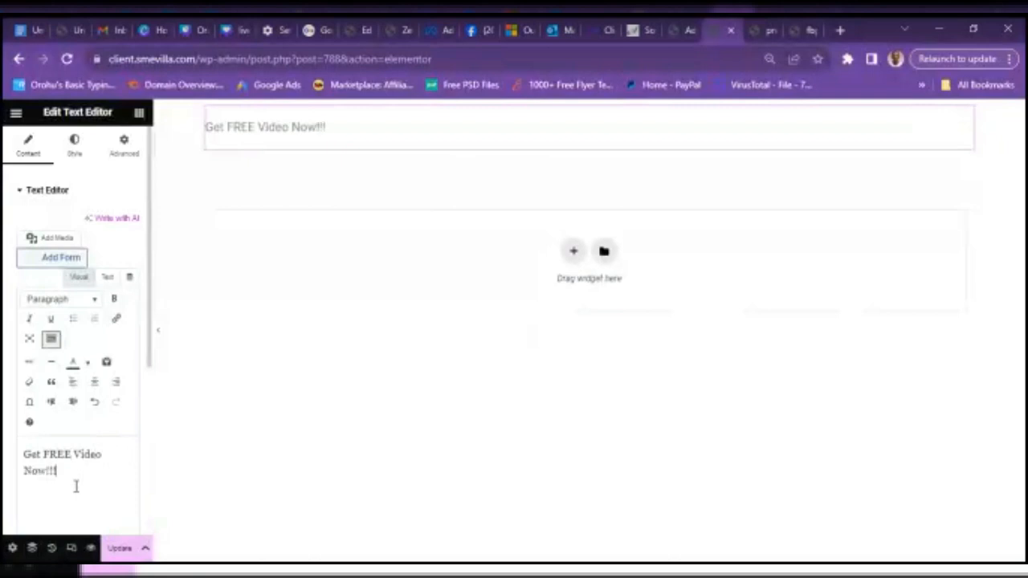
click(119, 547)
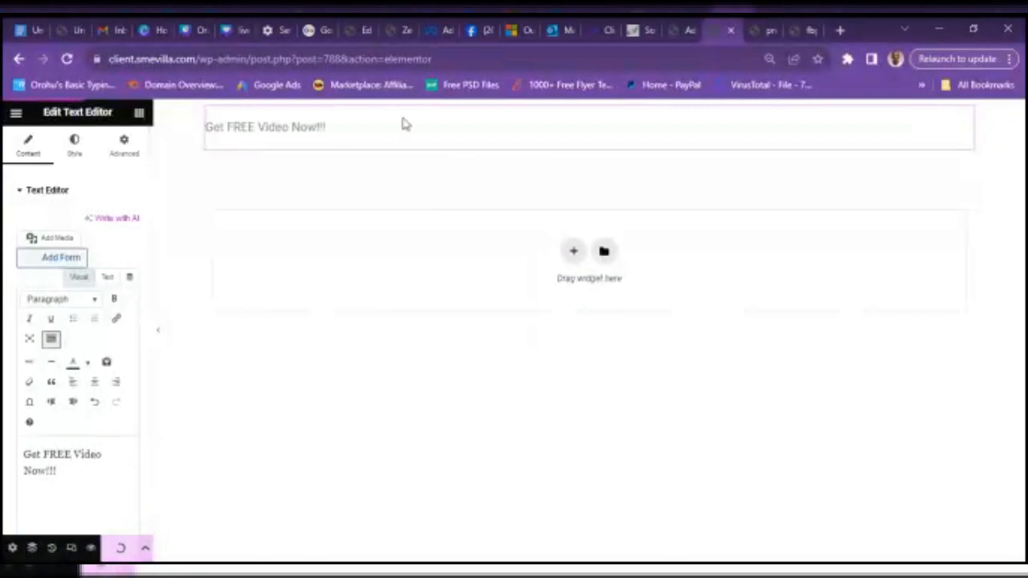
click(811, 31)
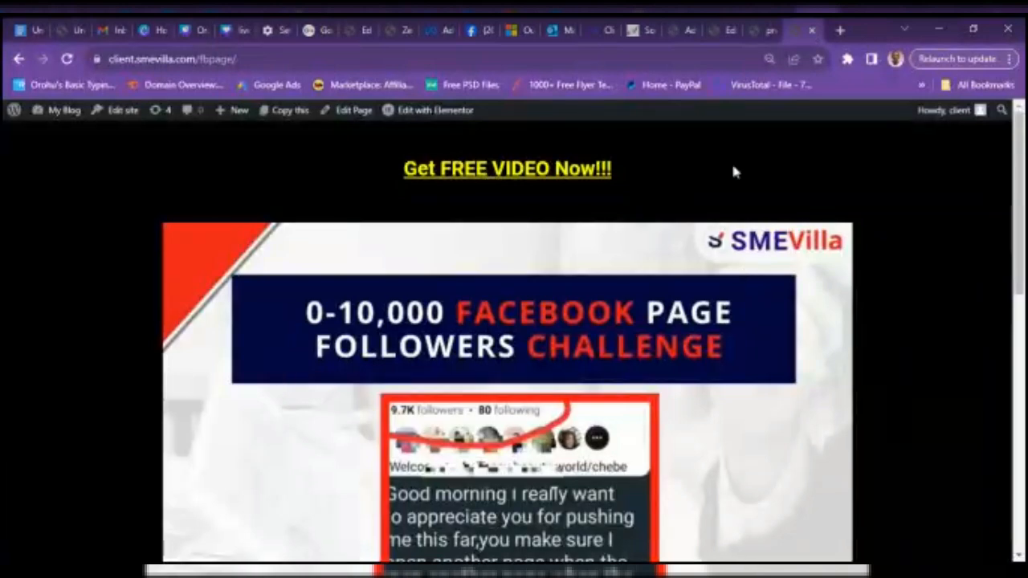
scroll(1000, 176, down, 6)
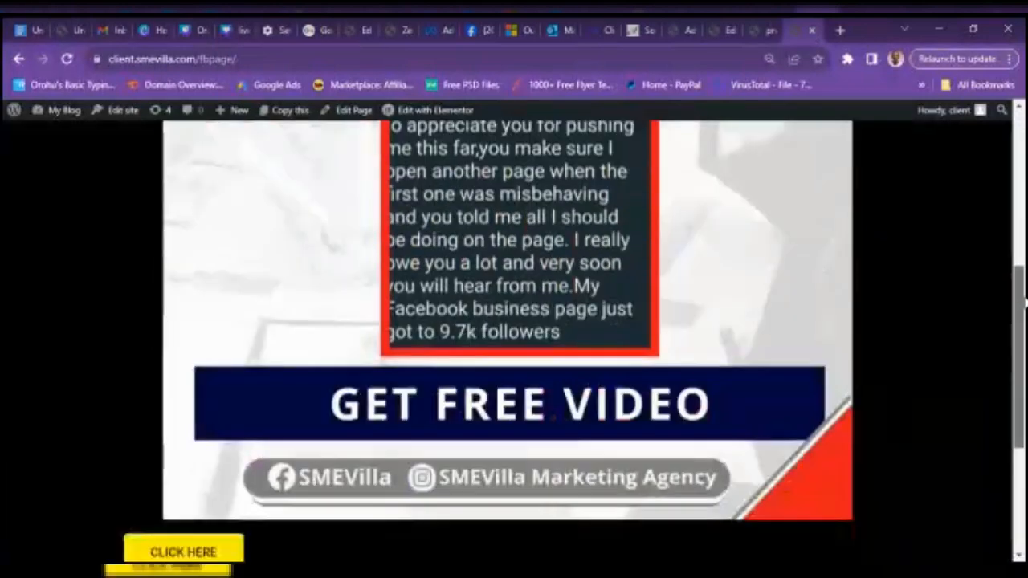
scroll(999, 177, up, 5)
scroll(1003, 201, down, 5)
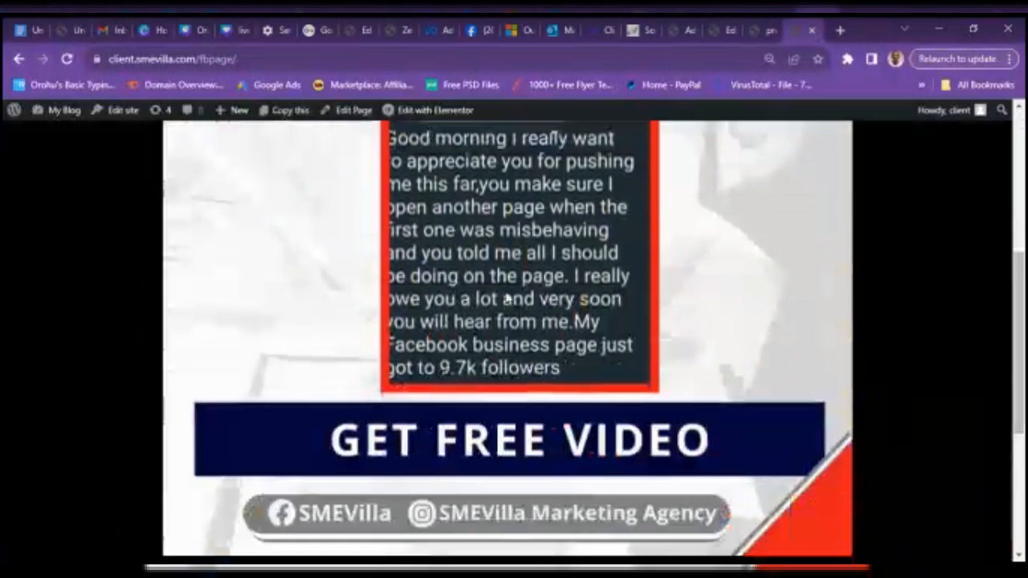
scroll(1003, 202, up, 2)
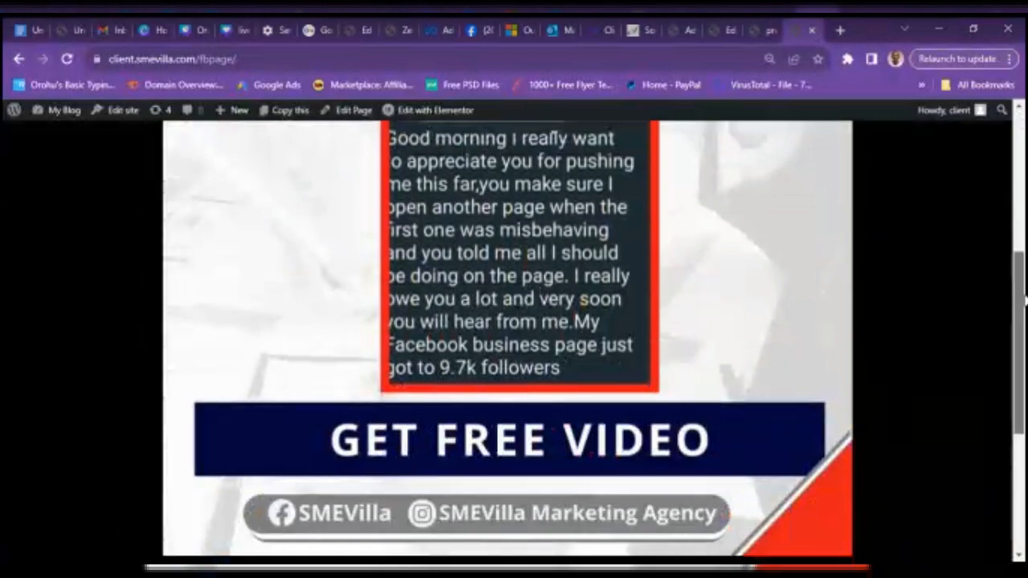
drag(1024, 291, 1020, 152)
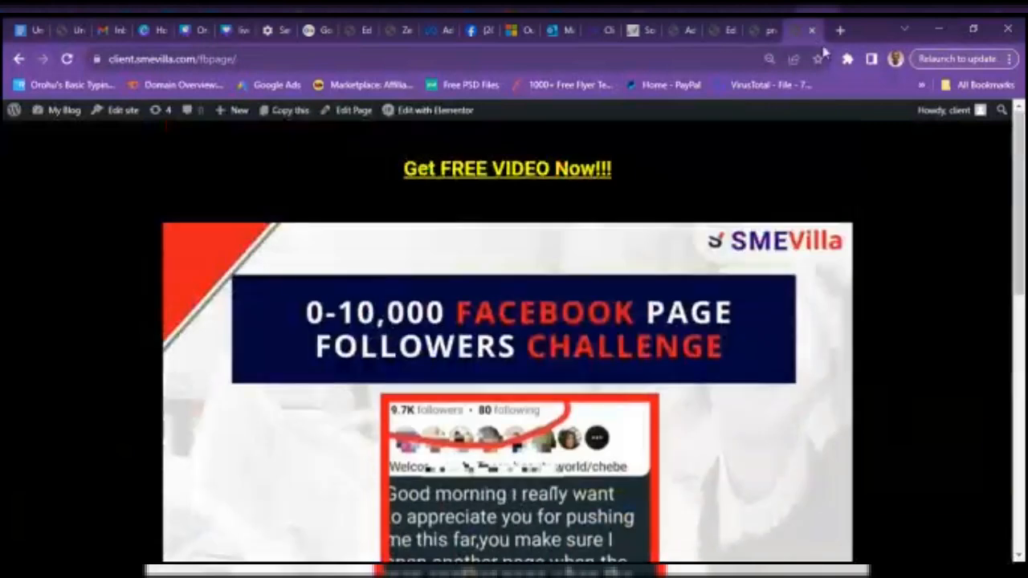
click(713, 31)
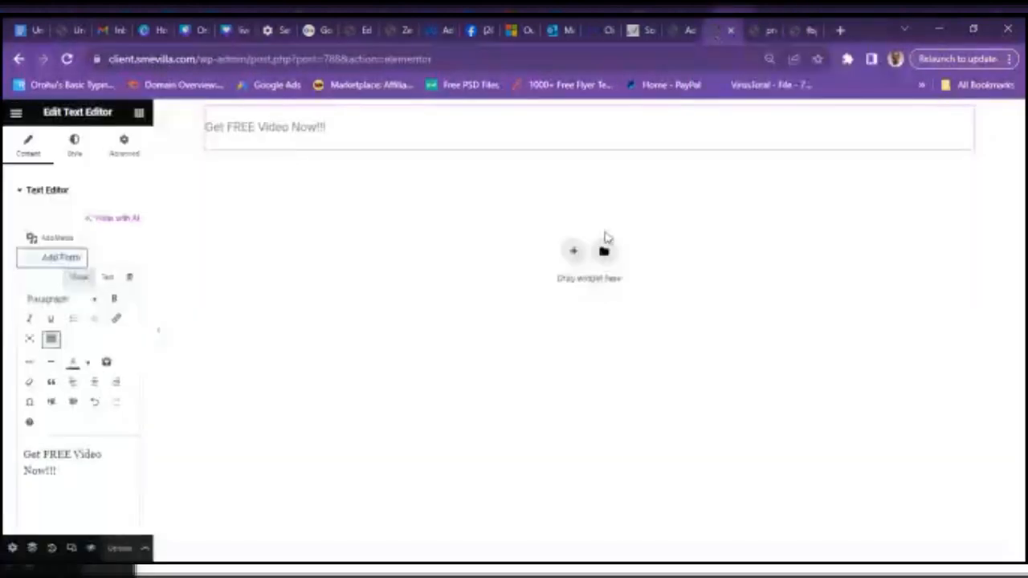
- Add a one-column container below the headline holding an Image widget, and open its media library
click(571, 254)
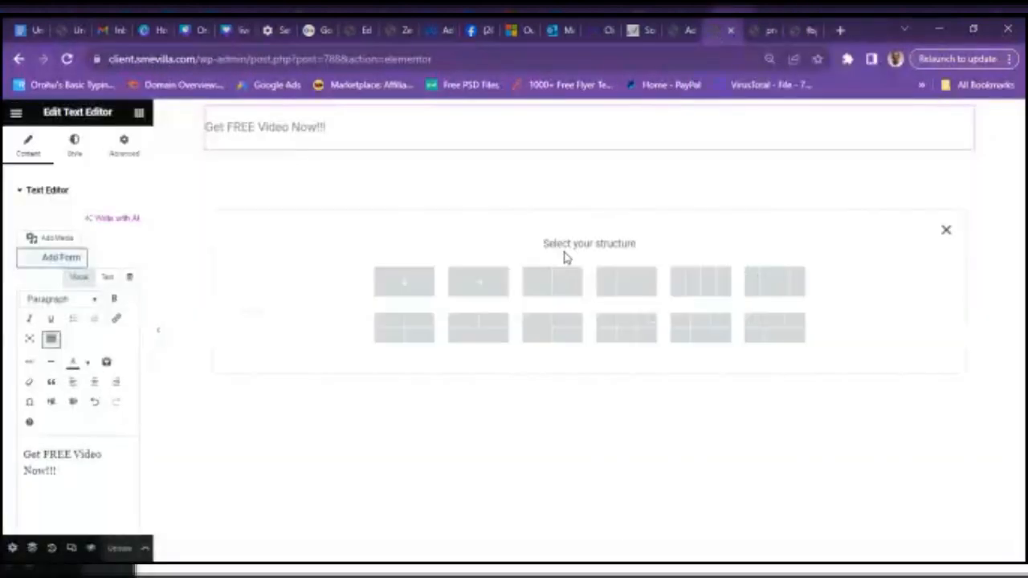
click(415, 287)
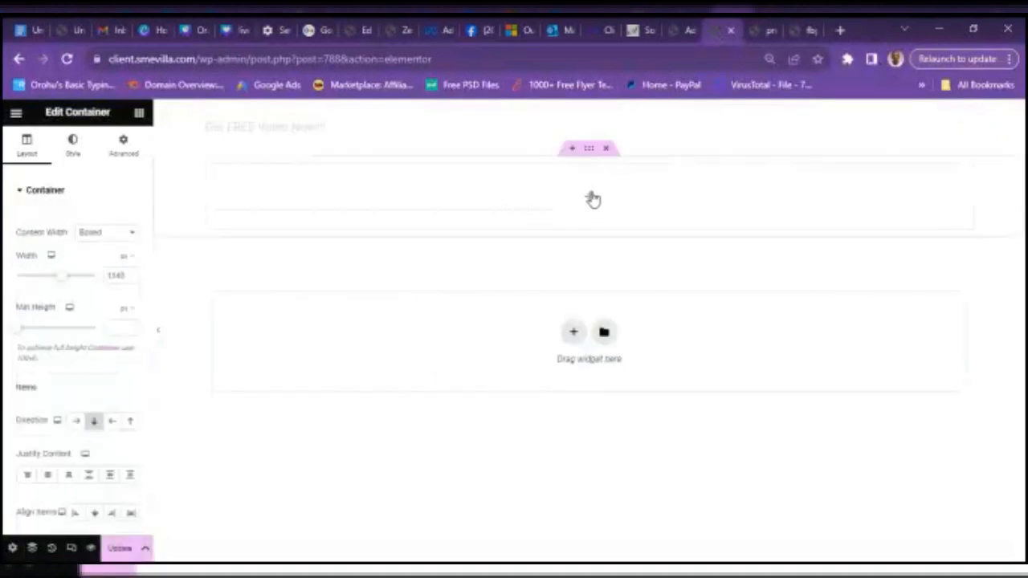
click(589, 200)
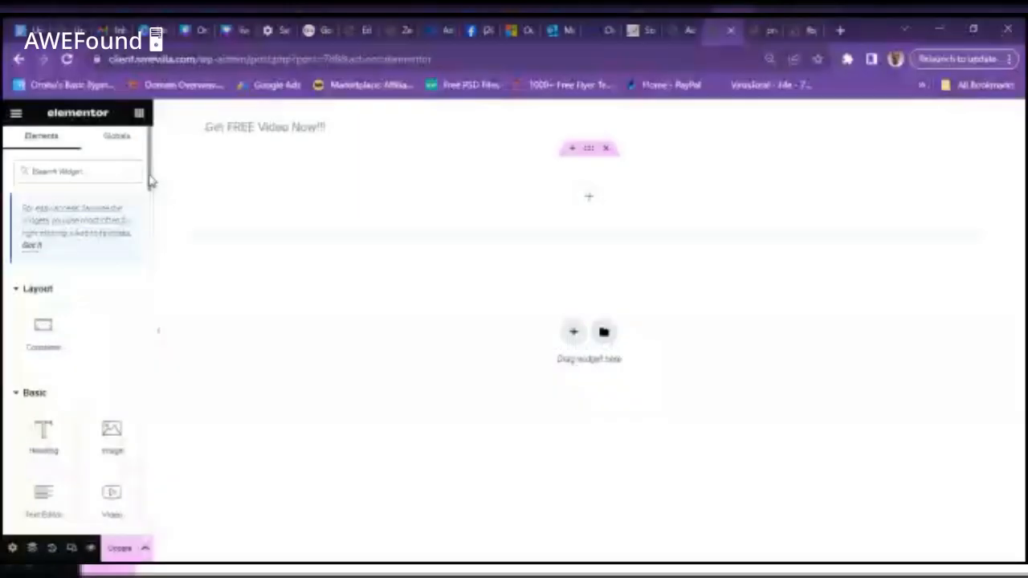
drag(149, 176, 150, 265)
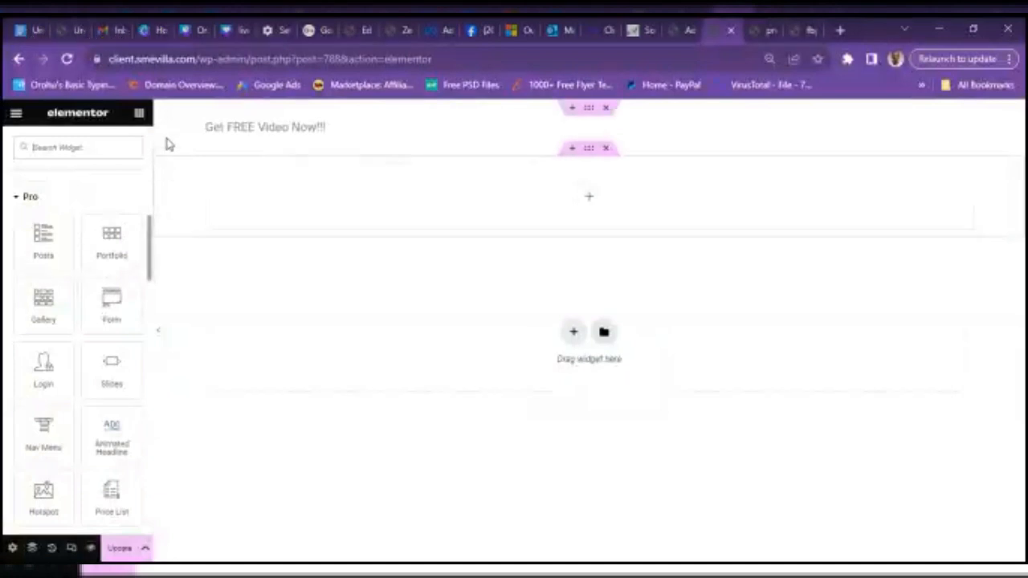
drag(149, 273, 112, 169)
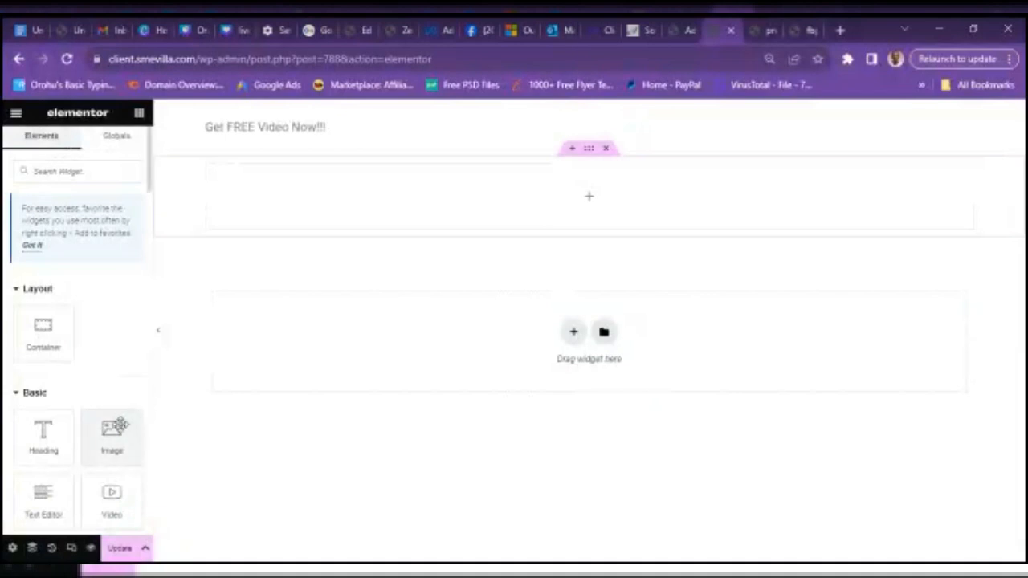
drag(115, 426, 598, 205)
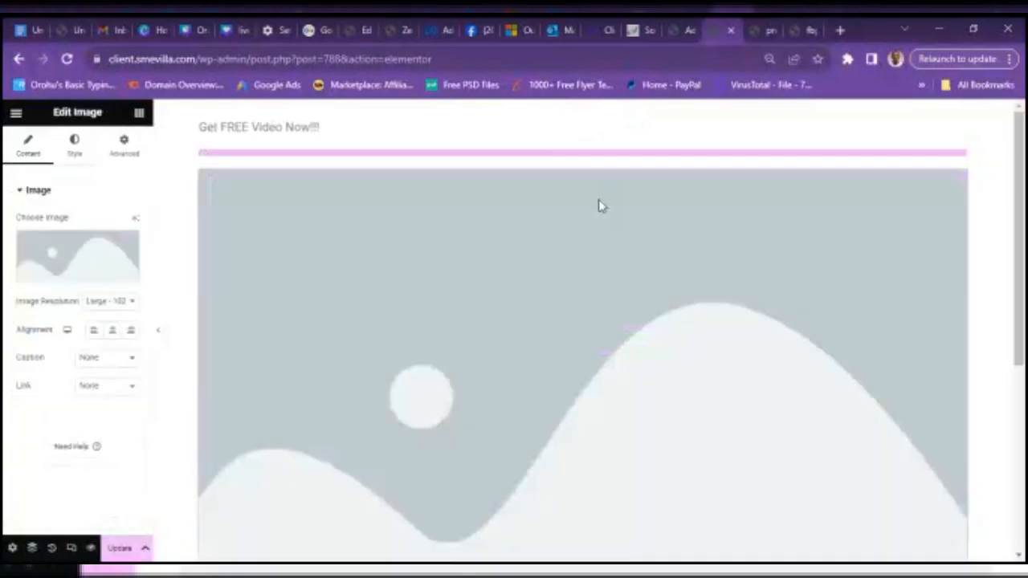
click(51, 274)
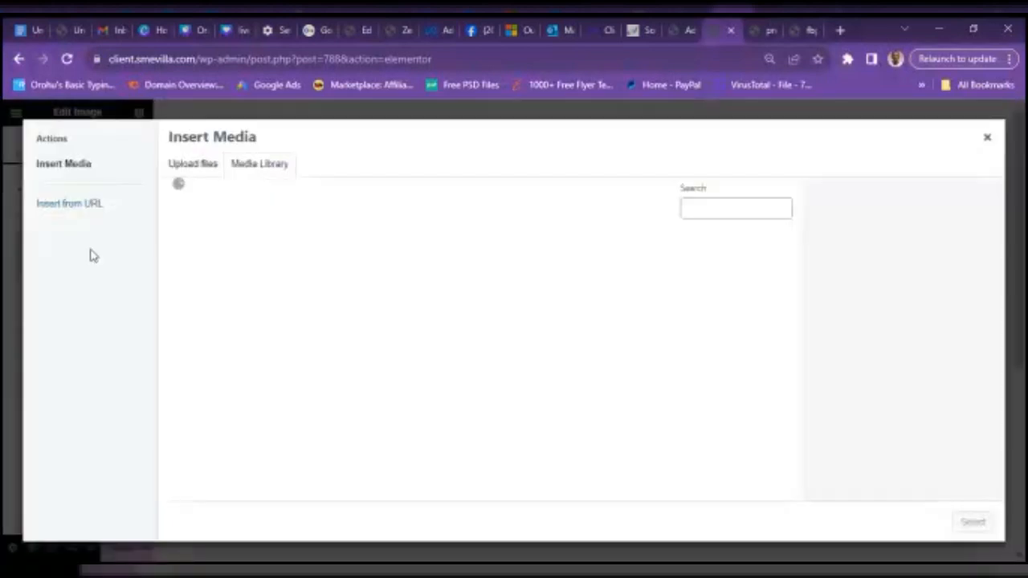
- Upload 'Copy of live webinar instagram post' from Downloads and insert it into the Image widget
click(193, 165)
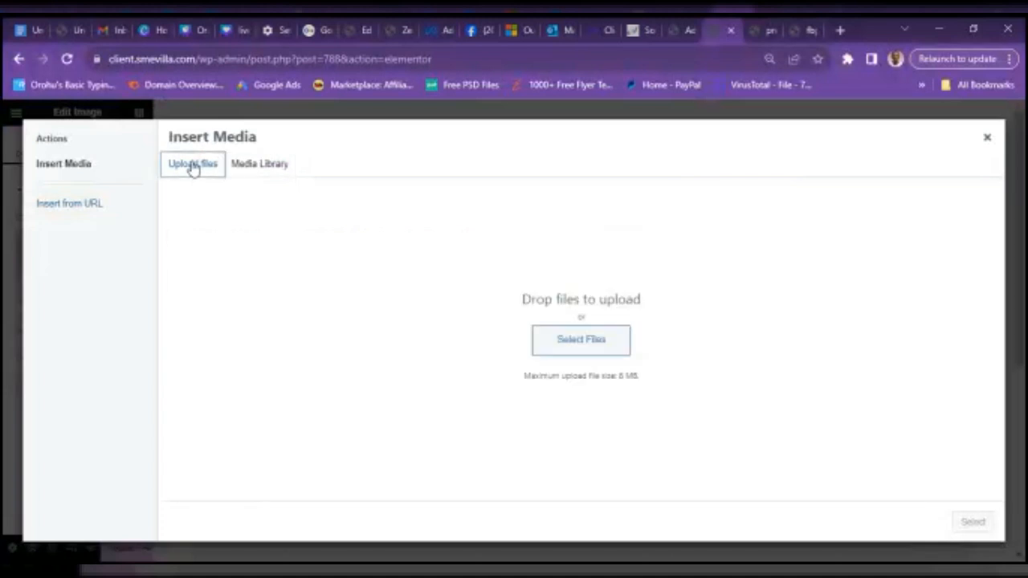
click(575, 352)
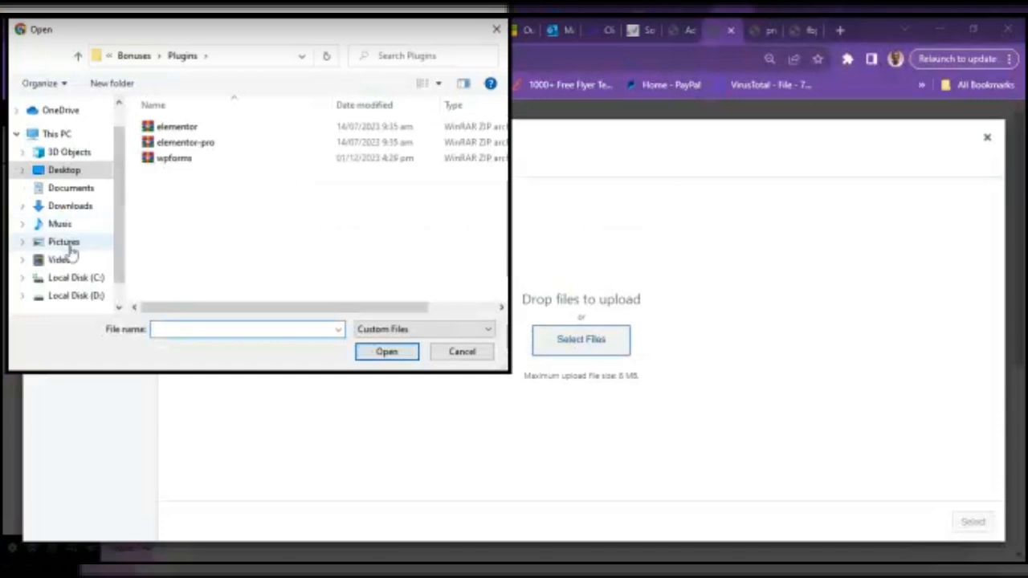
click(71, 206)
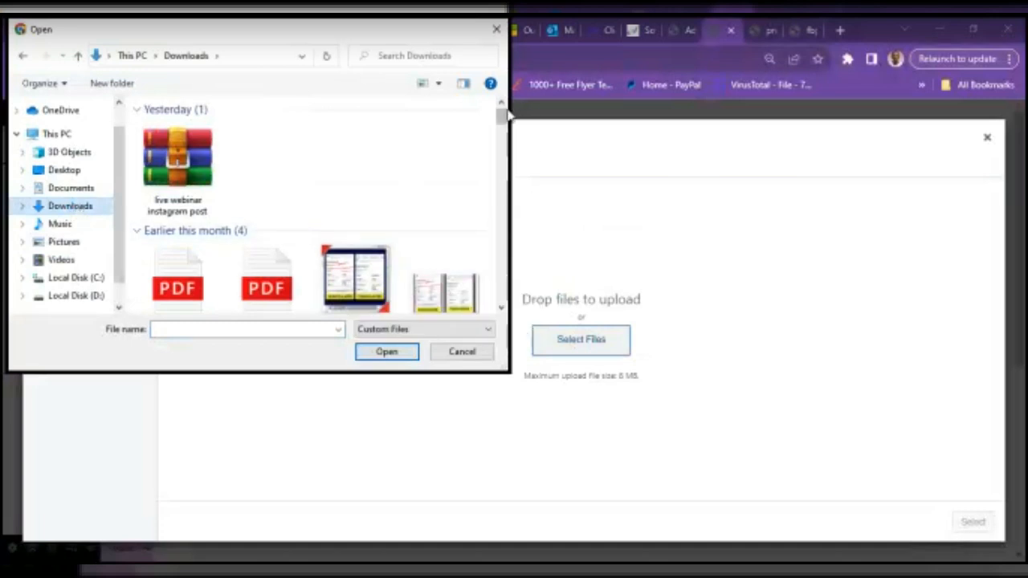
scroll(353, 200, down, 2)
scroll(353, 201, up, 1)
click(356, 237)
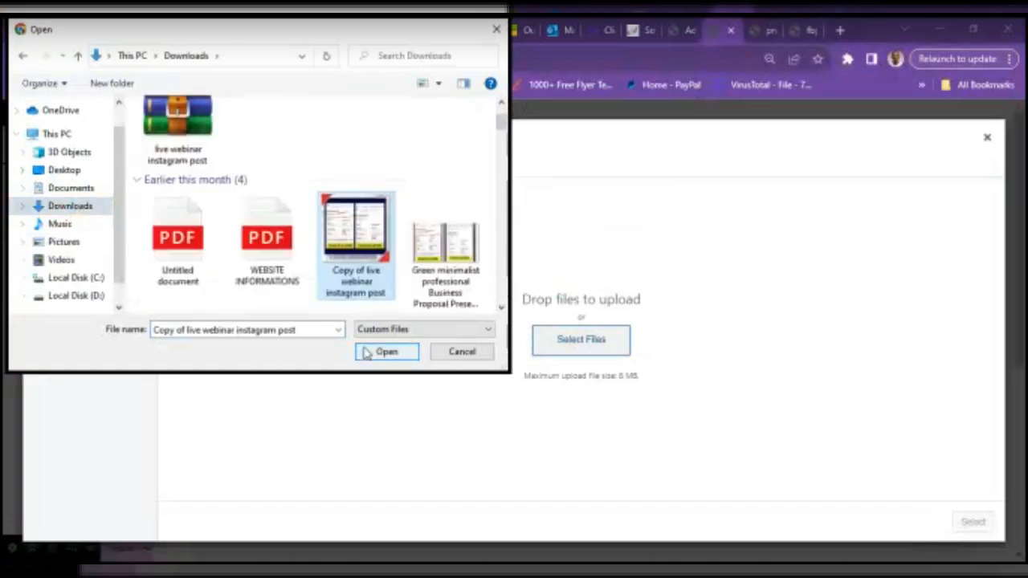
click(382, 352)
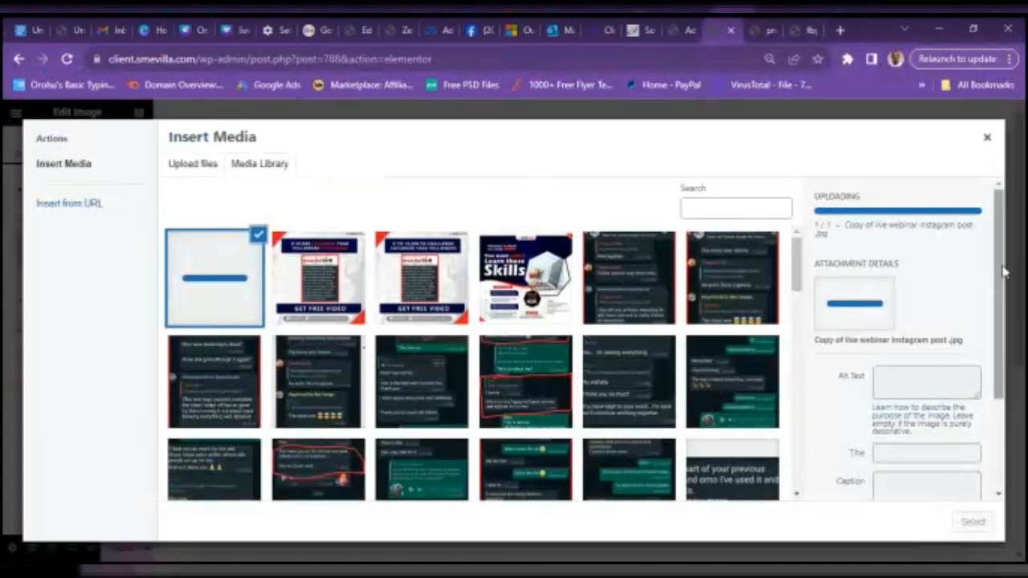
drag(1004, 273, 1008, 440)
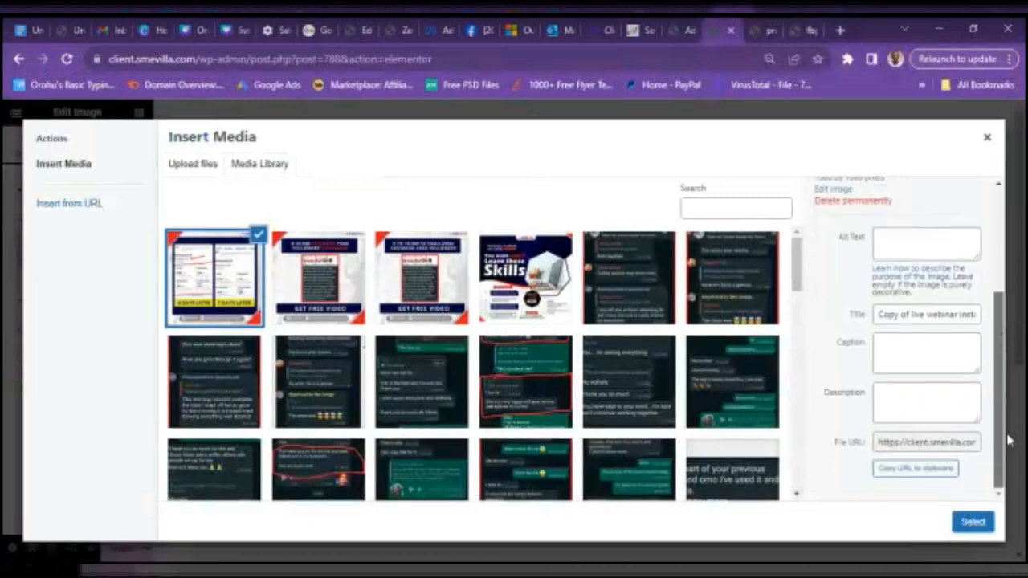
click(973, 522)
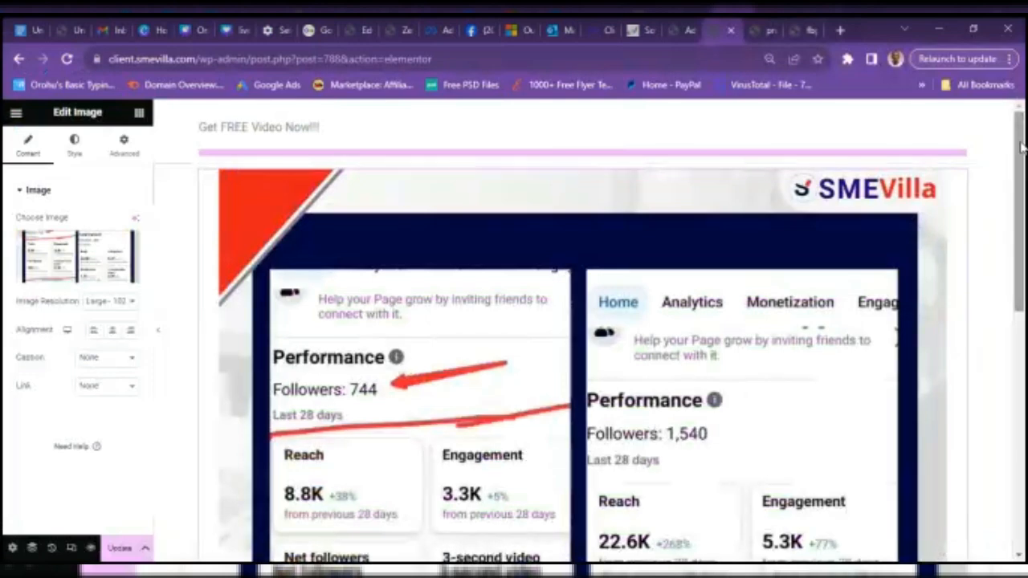
drag(1021, 144, 1023, 120)
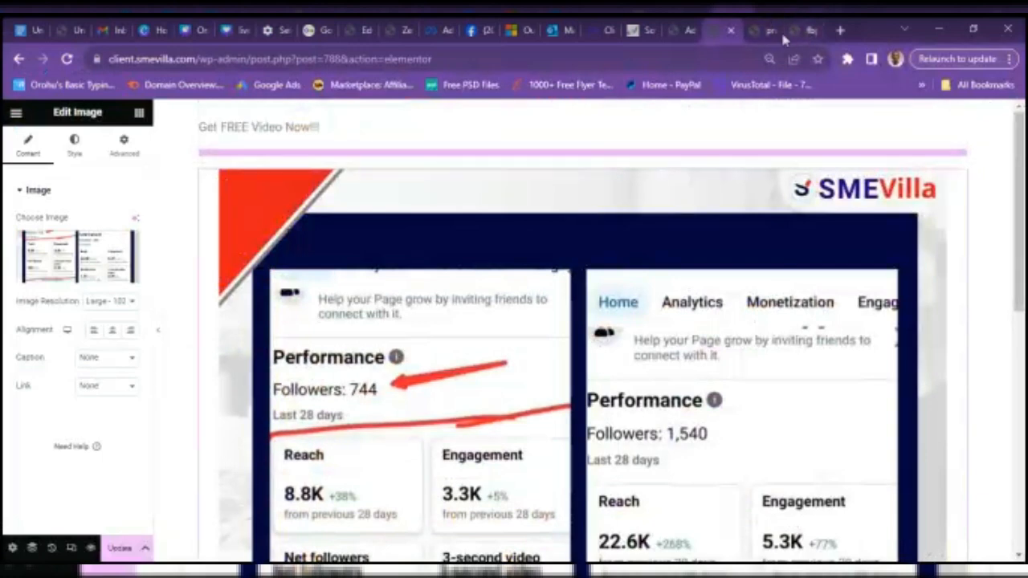
click(801, 30)
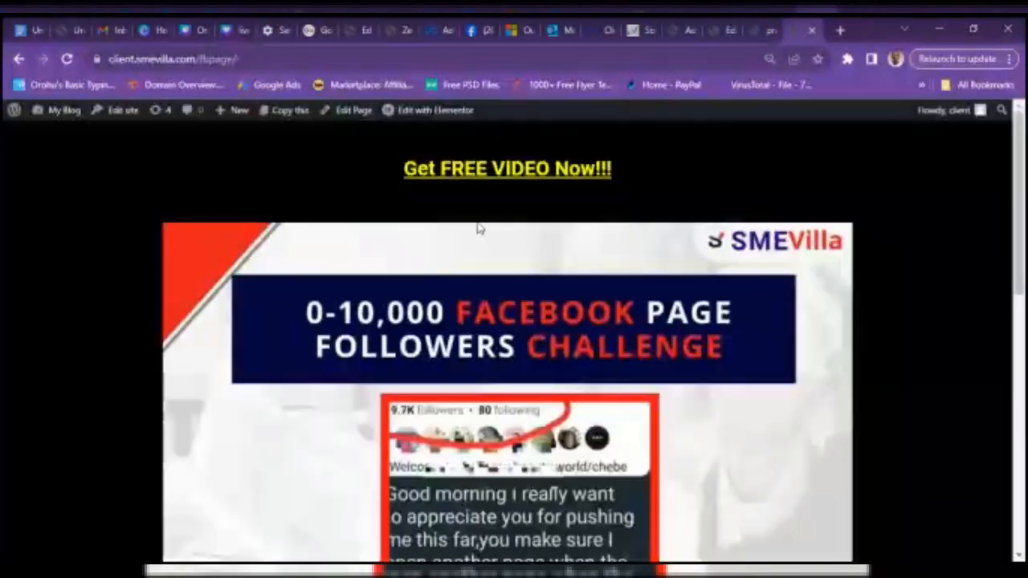
drag(1023, 207, 1024, 411)
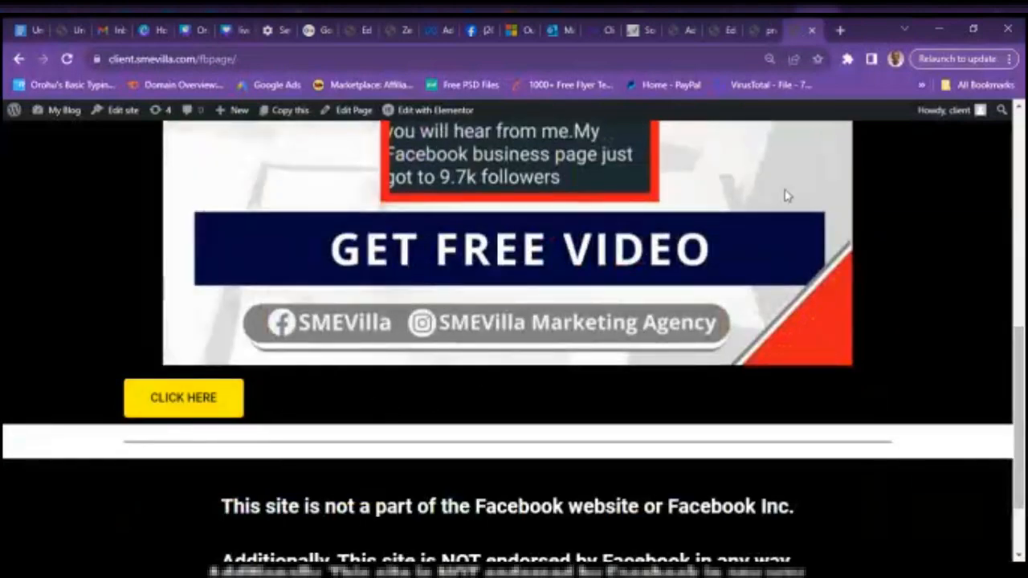
click(729, 29)
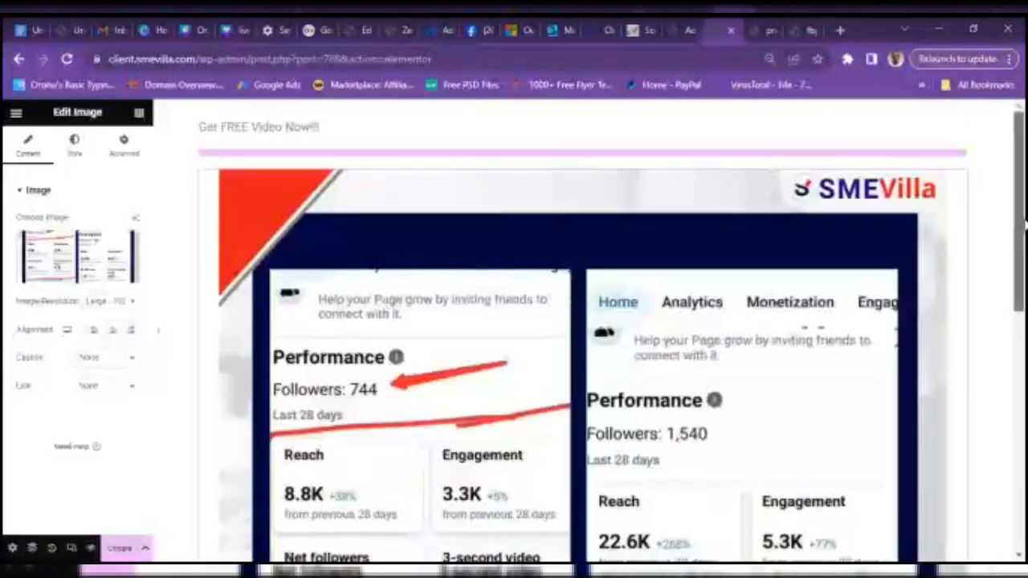
drag(1021, 226, 1023, 410)
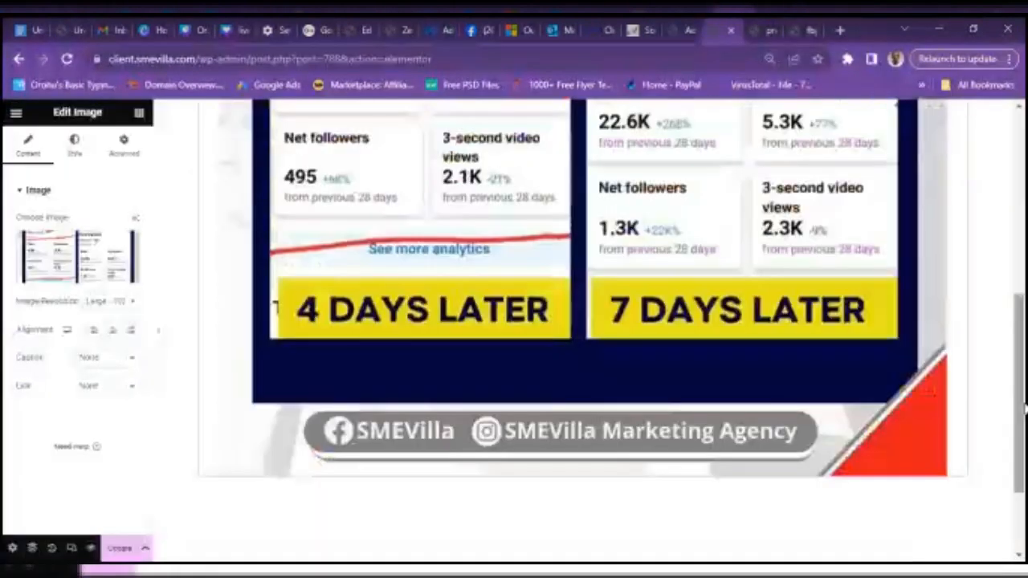
- Save the page edits and add a single-column container below the results image
click(122, 549)
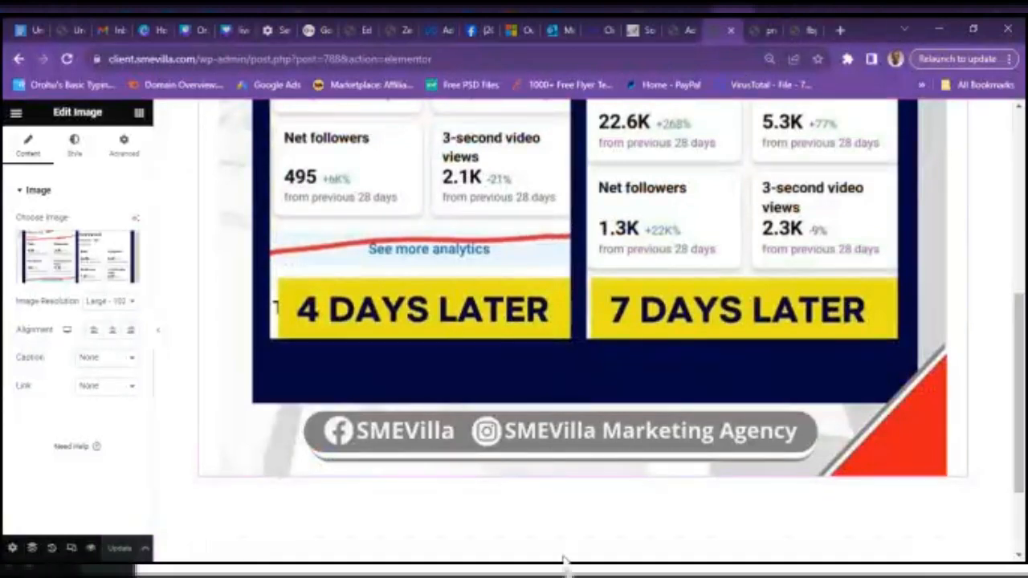
drag(1023, 341, 1022, 397)
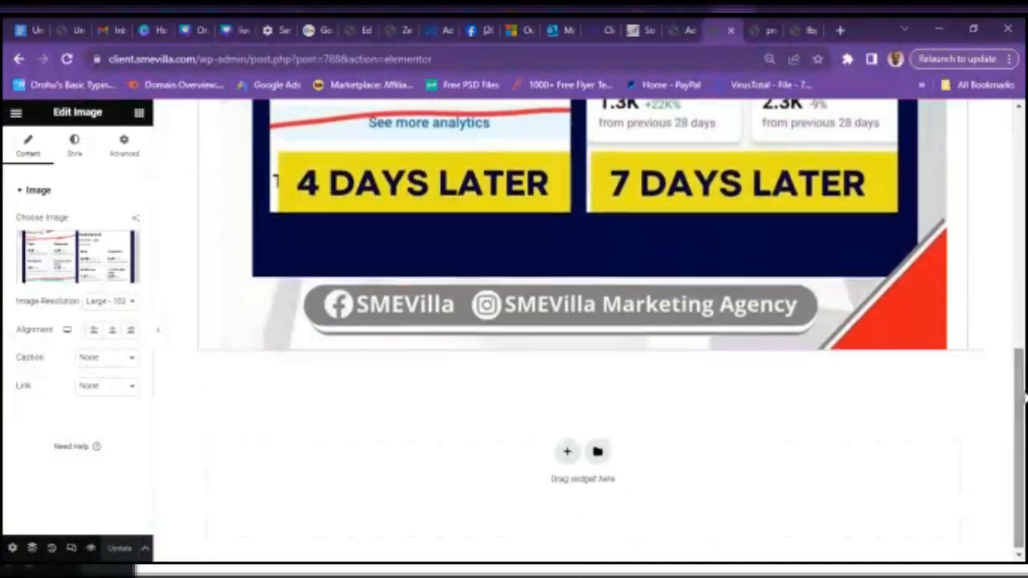
click(568, 453)
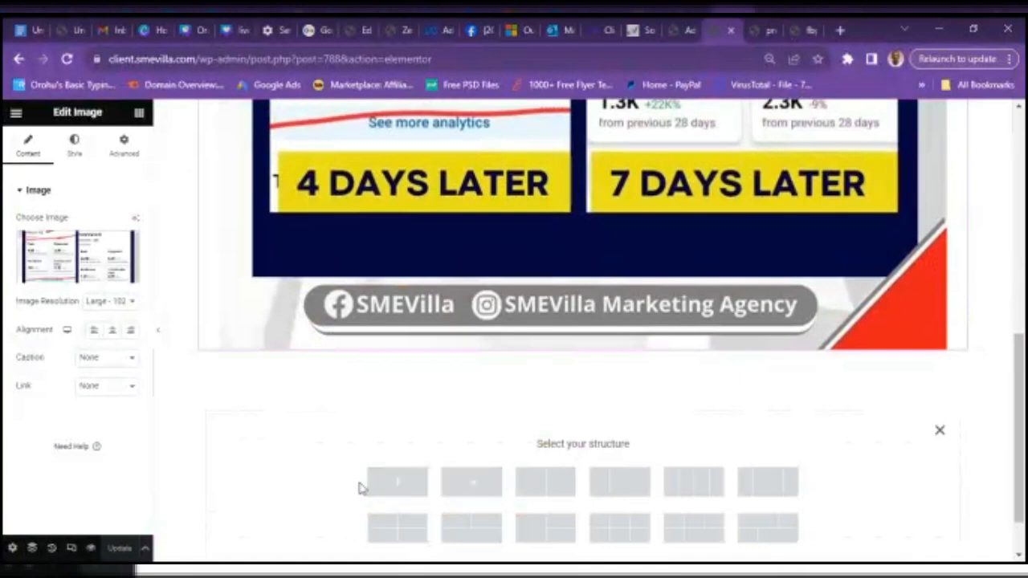
click(417, 487)
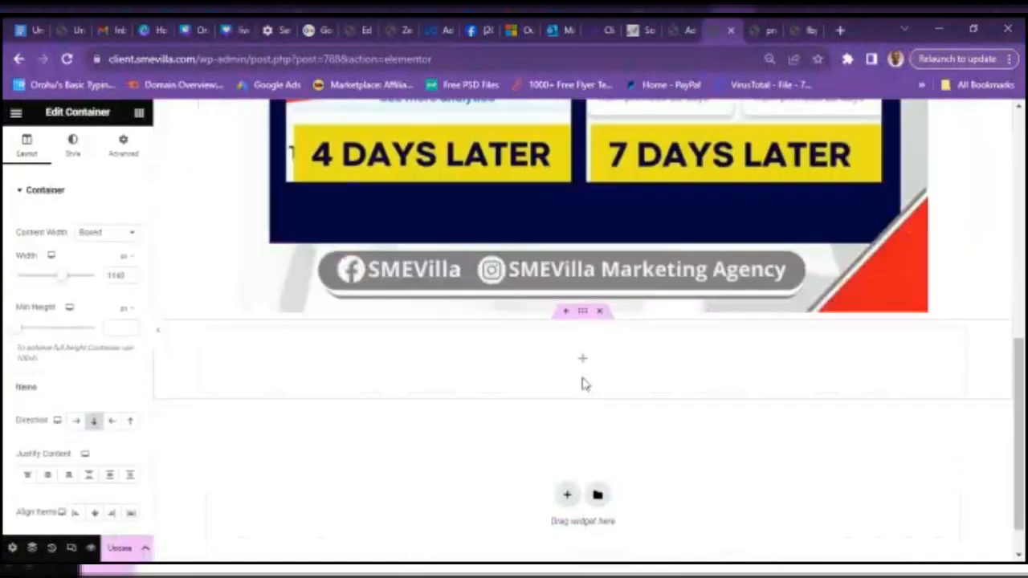
- Drag a Button widget into the new container, showing its default 'Click here' text
click(584, 364)
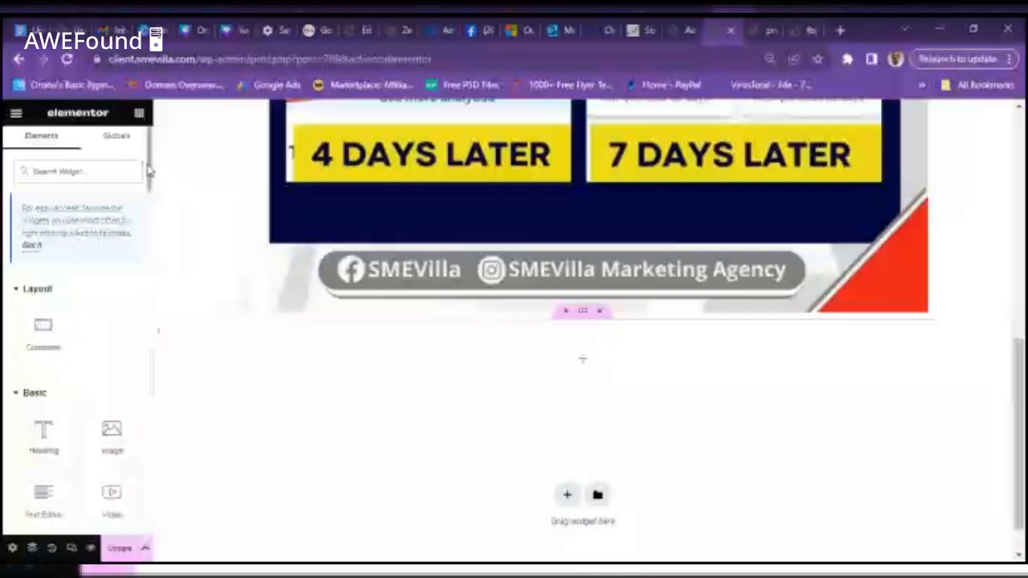
drag(149, 167, 141, 240)
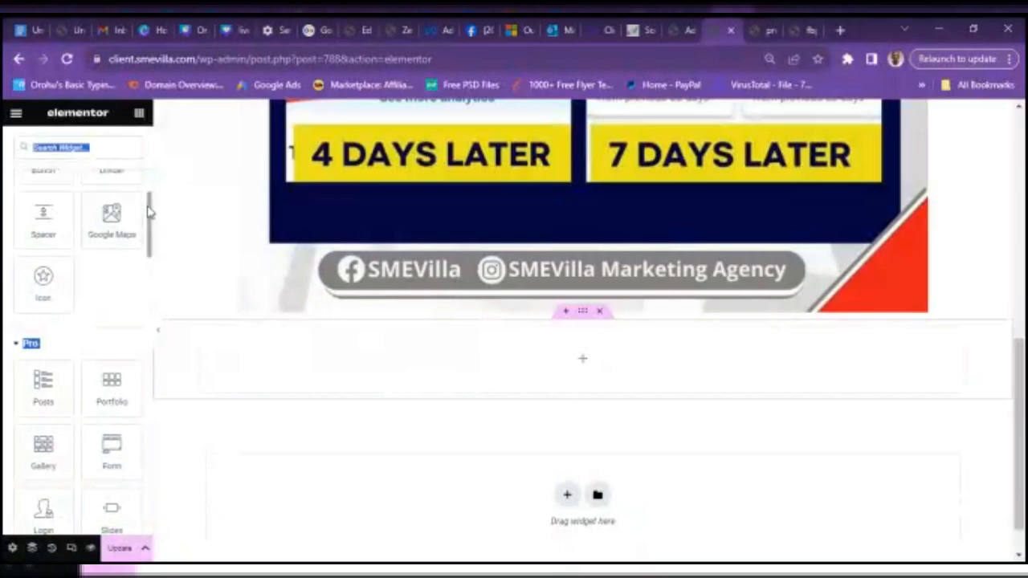
drag(149, 210, 148, 188)
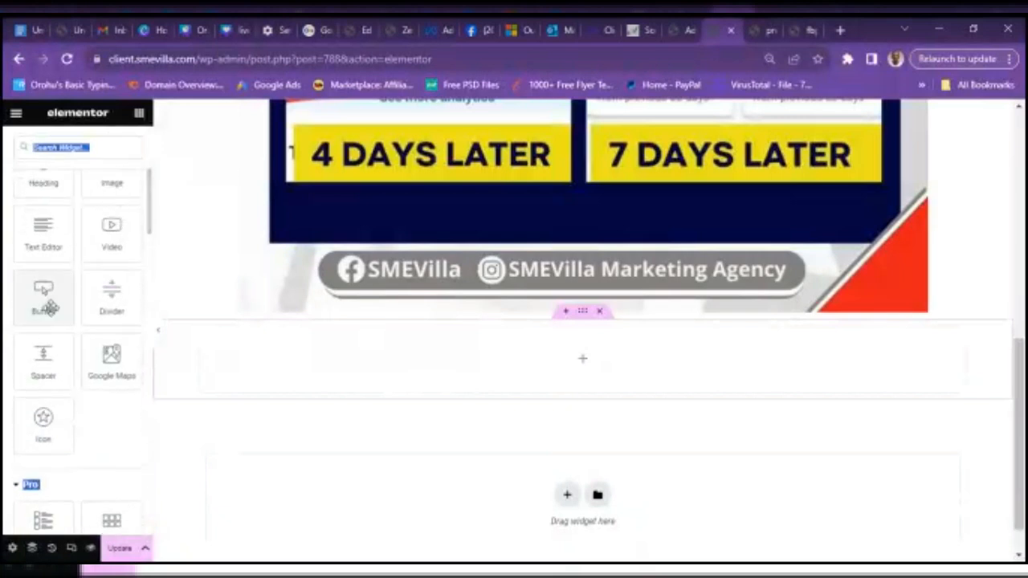
drag(44, 310, 318, 361)
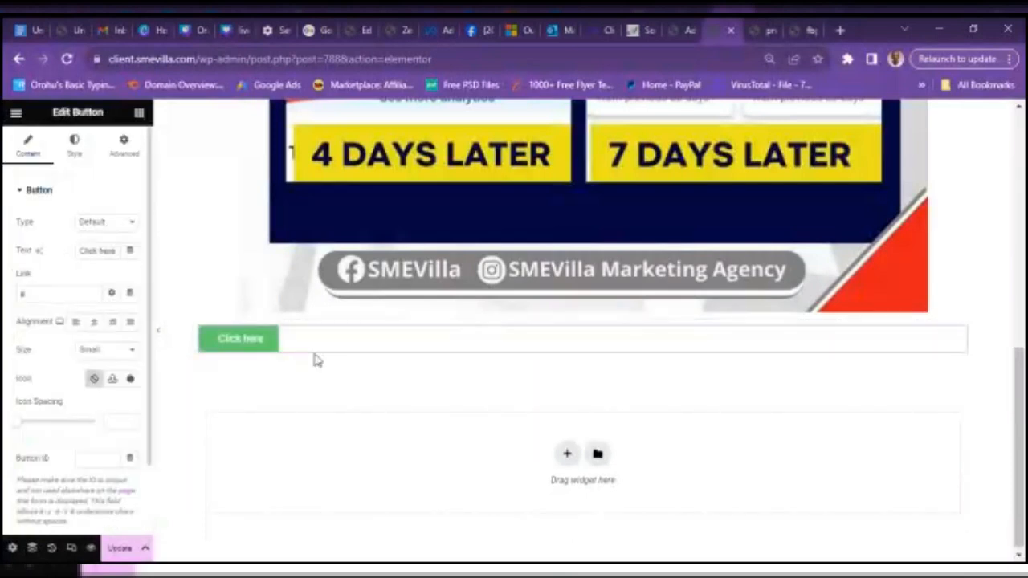
- Change the button's label to 'CLICK TO GET ACCESS'
triple_click(110, 252)
text(ge)
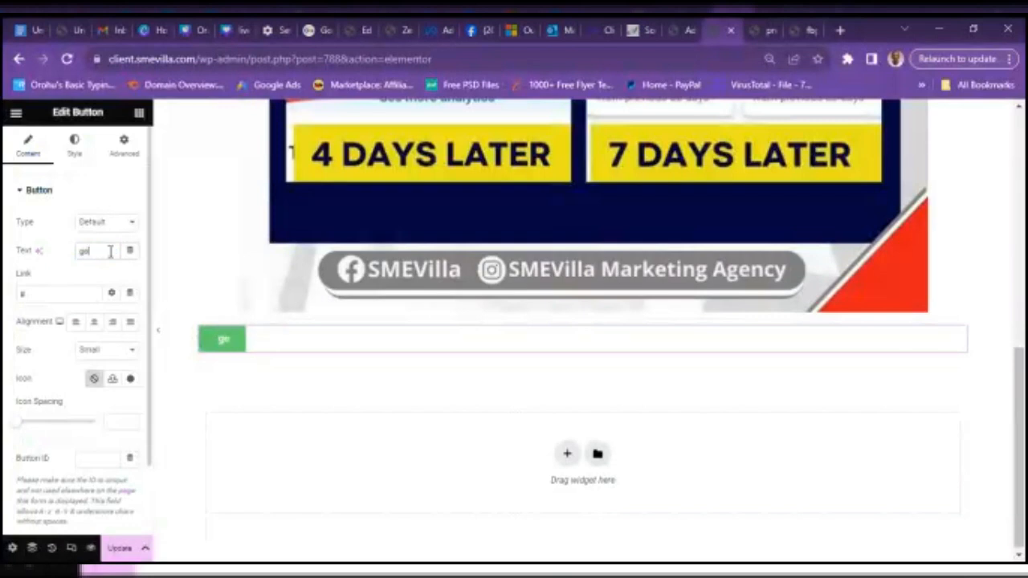
key(BackSpace)
key(BackSpace)
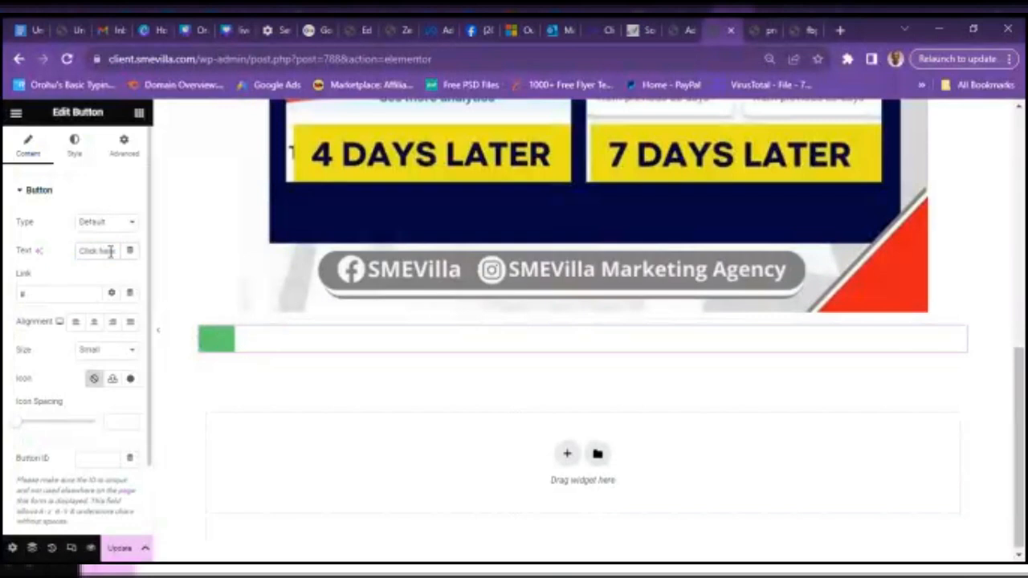
text(CLI)
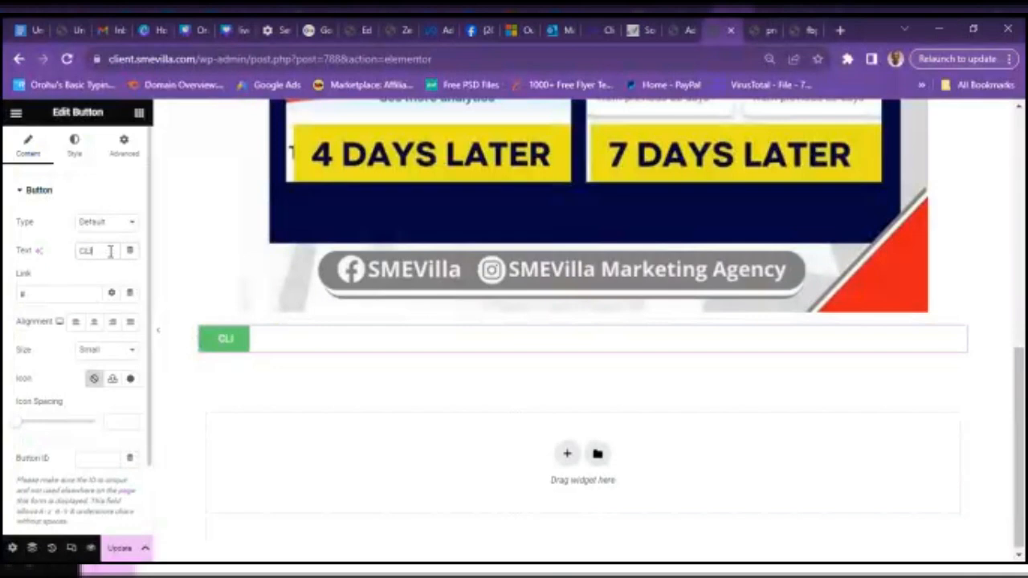
text(CK TO)
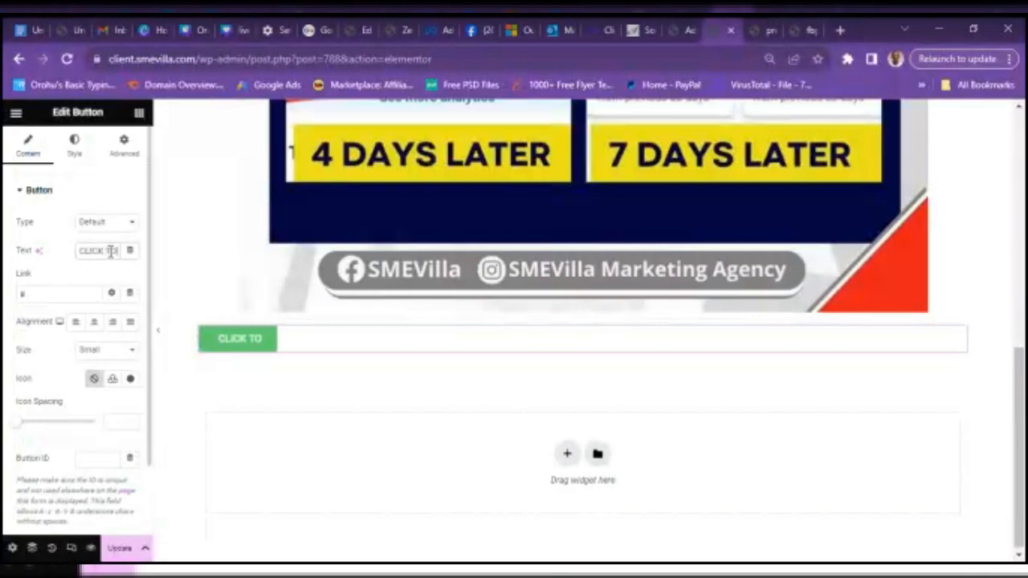
text( GET ACCE)
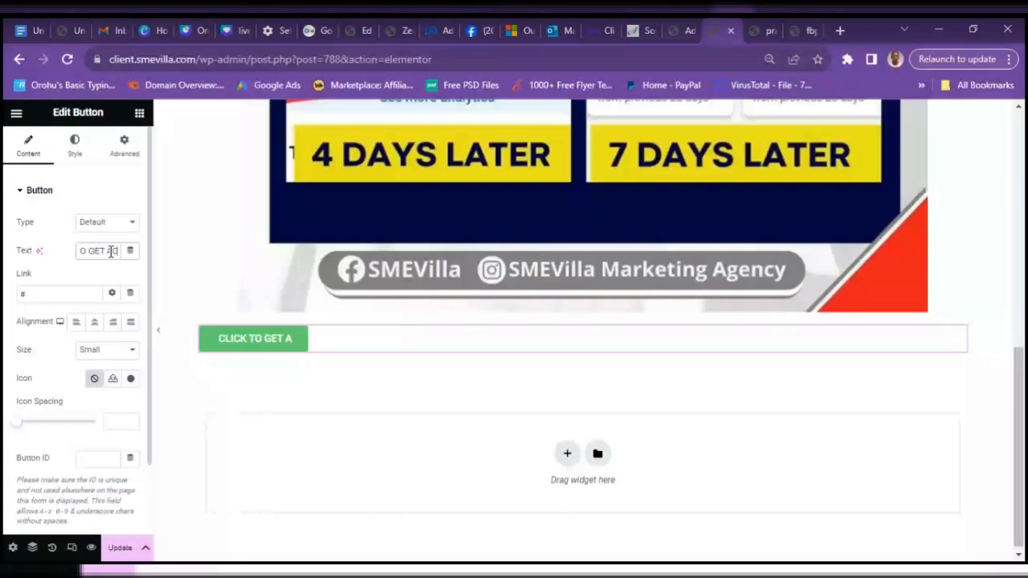
text(SS)
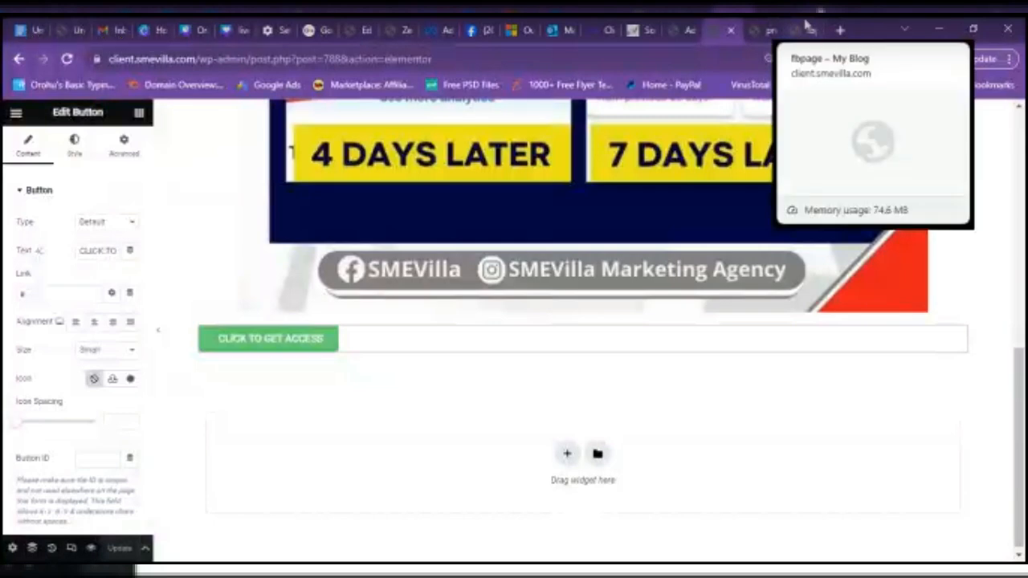
- Compare with the live fbpage's button, then return to the editor
click(808, 27)
scroll(436, 390, down, 2)
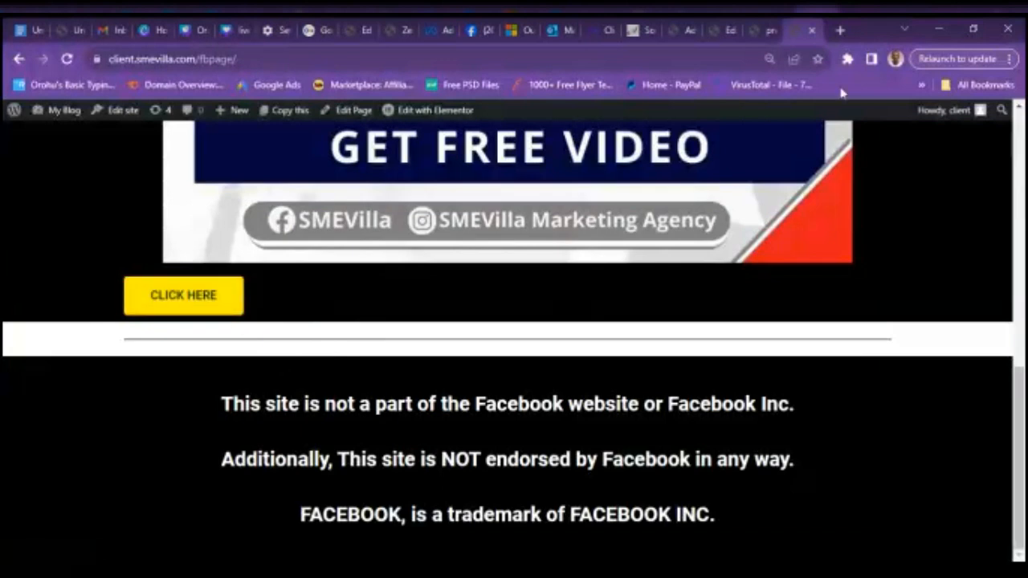
click(720, 27)
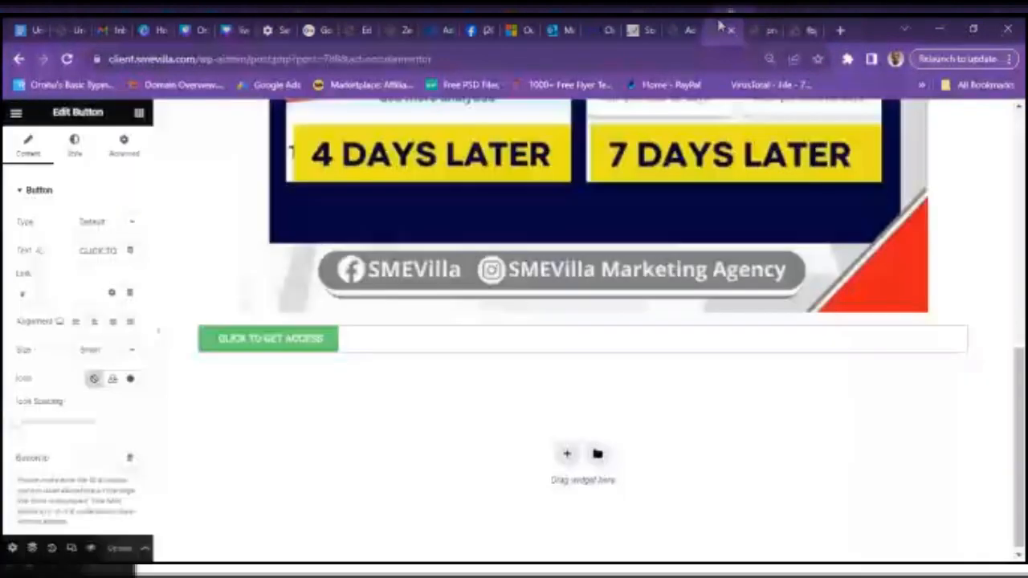
- Add a Divider below the CLICK TO GET ACCESS button and select fbpage's three disclaimer lines
click(562, 451)
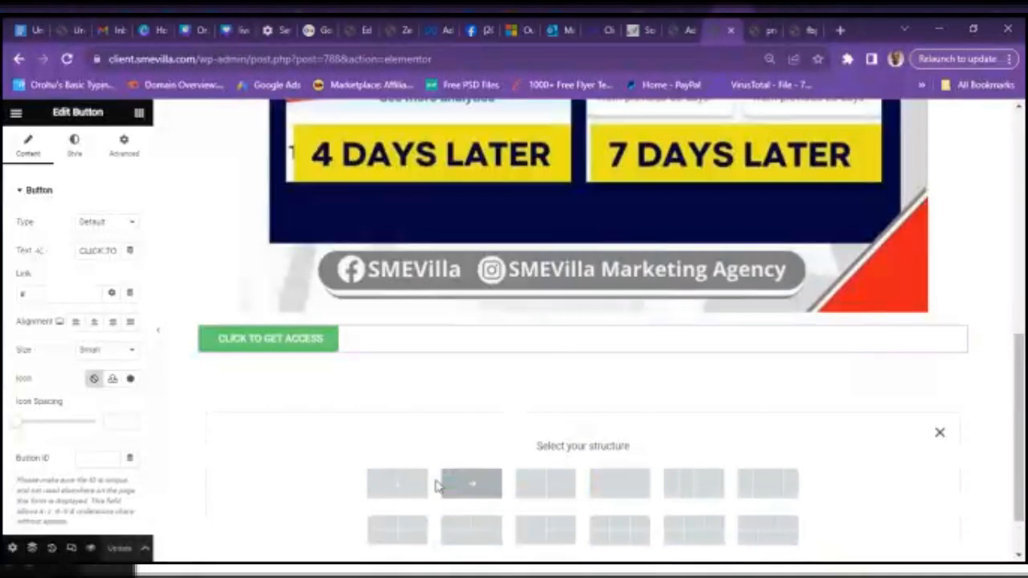
click(402, 485)
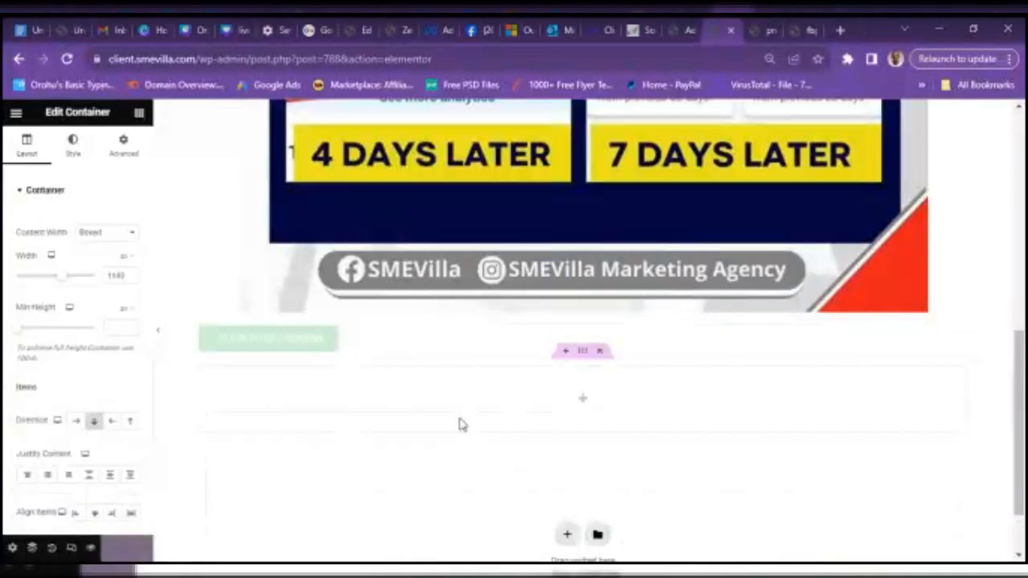
click(581, 400)
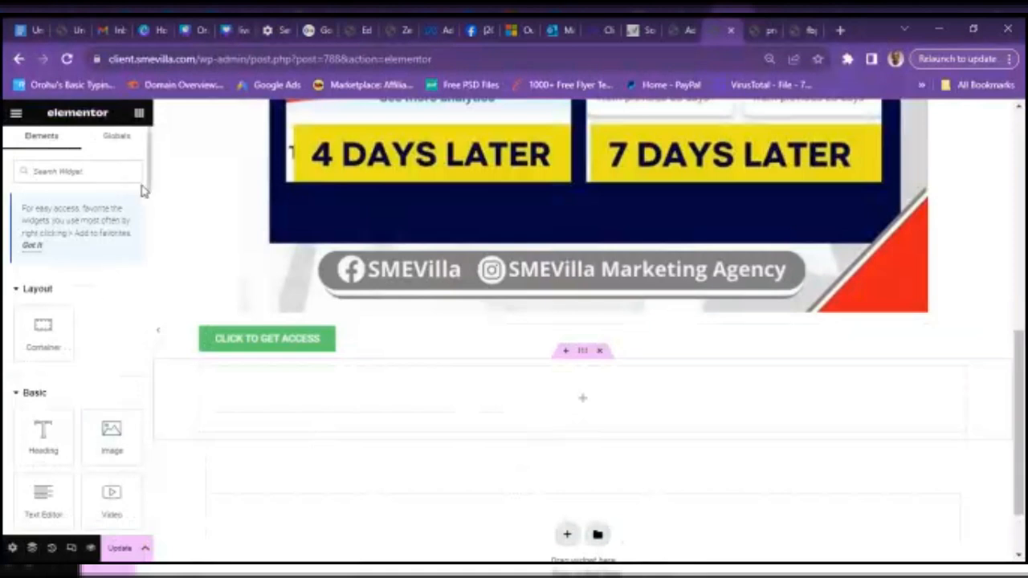
scroll(144, 190, down, 5)
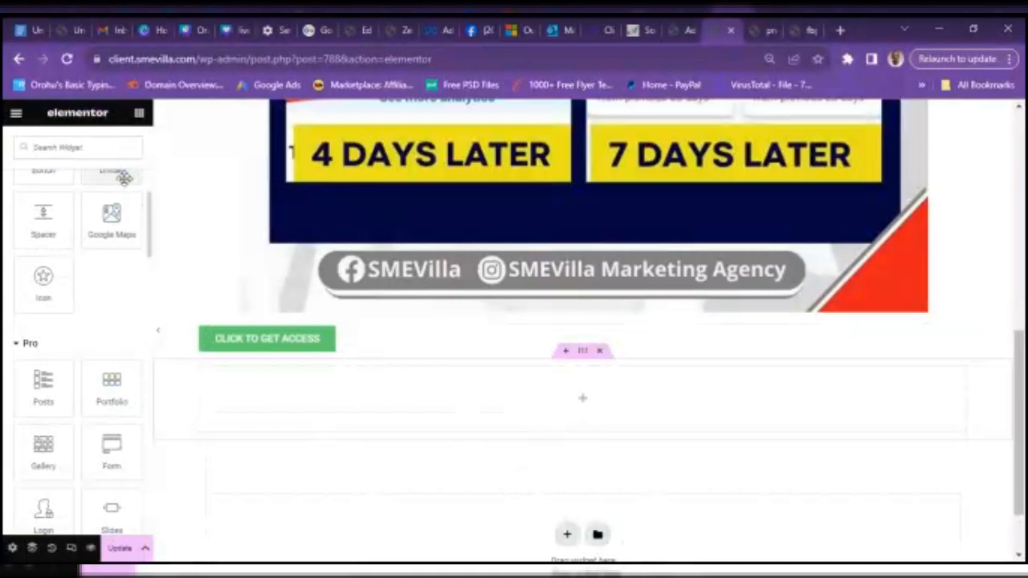
drag(123, 177, 592, 419)
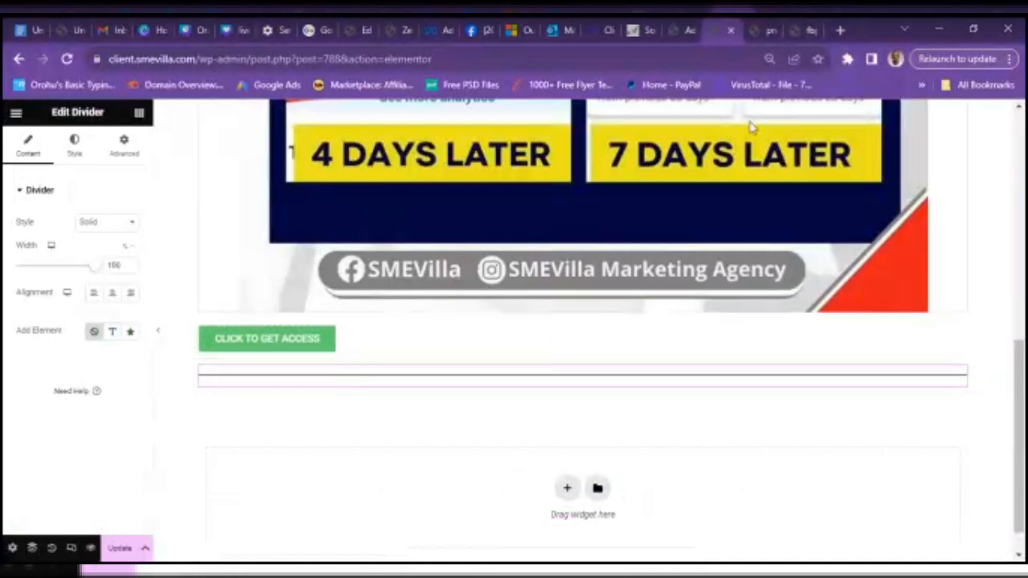
click(801, 29)
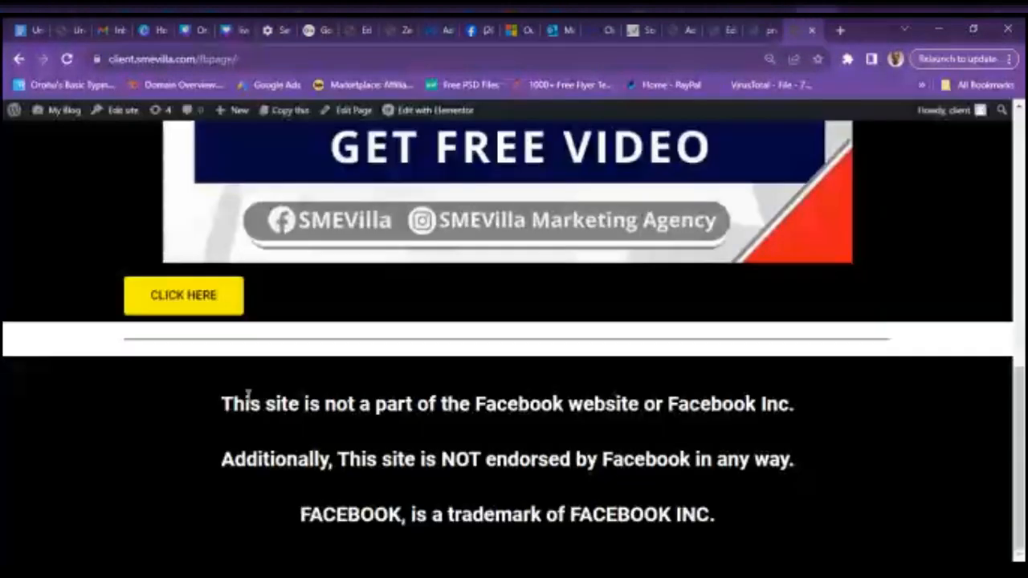
drag(222, 403, 763, 526)
key(ctrl+c)
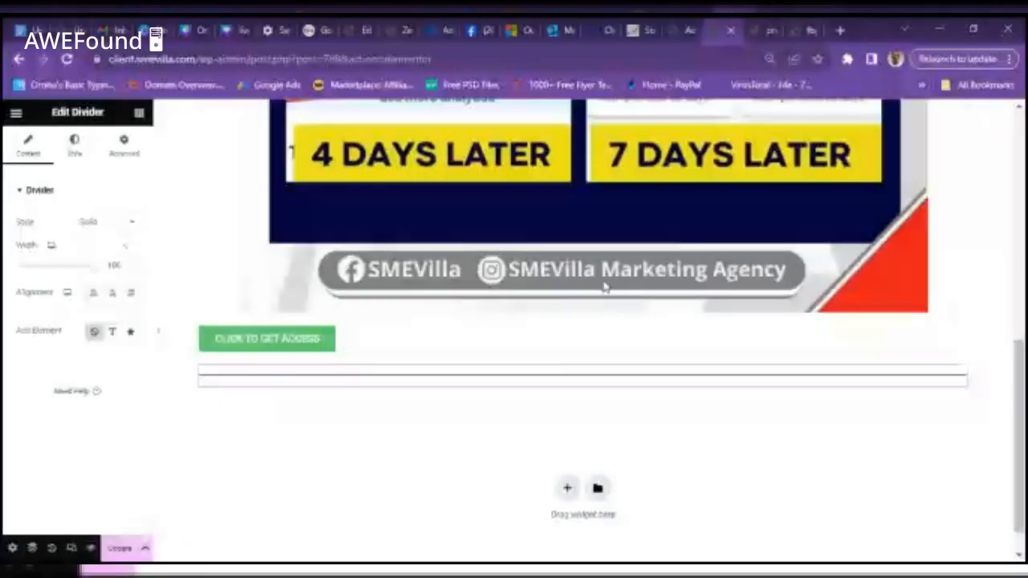
- Add a one-column container with a Text Editor holding the pasted Facebook disclaimer, then Update
click(565, 486)
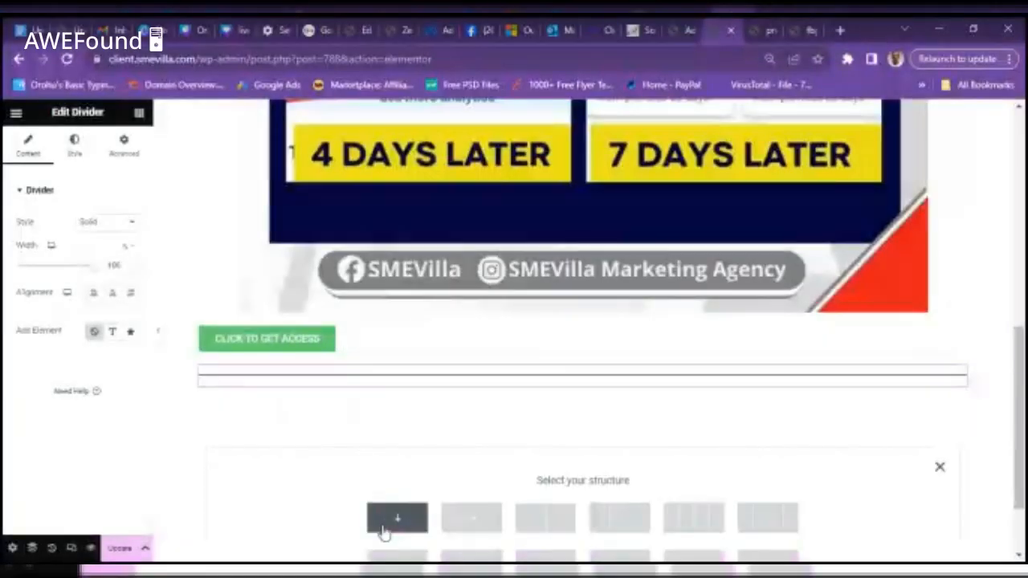
click(395, 520)
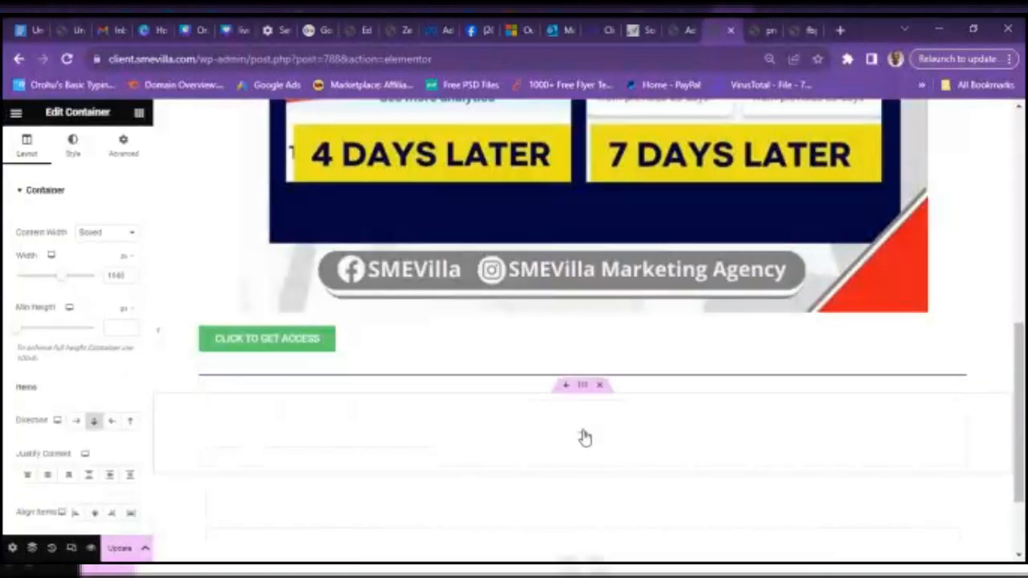
click(585, 438)
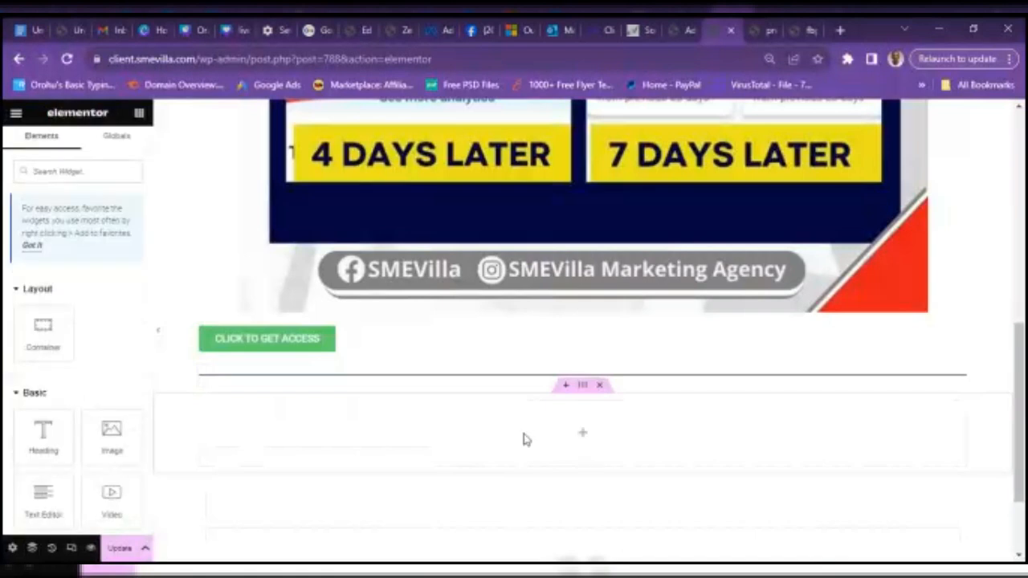
drag(42, 498, 589, 448)
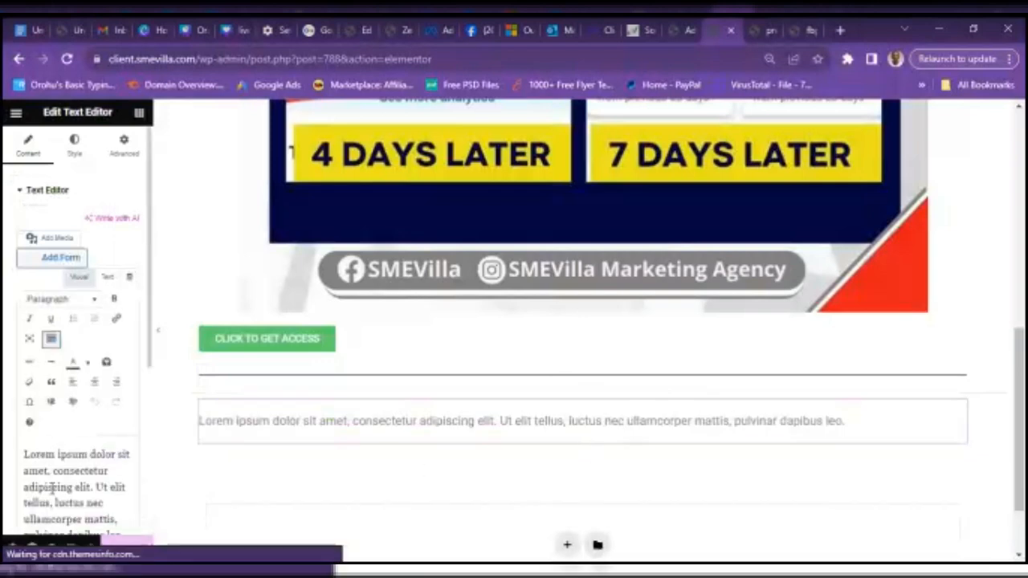
triple_click(50, 488)
key(ctrl+v)
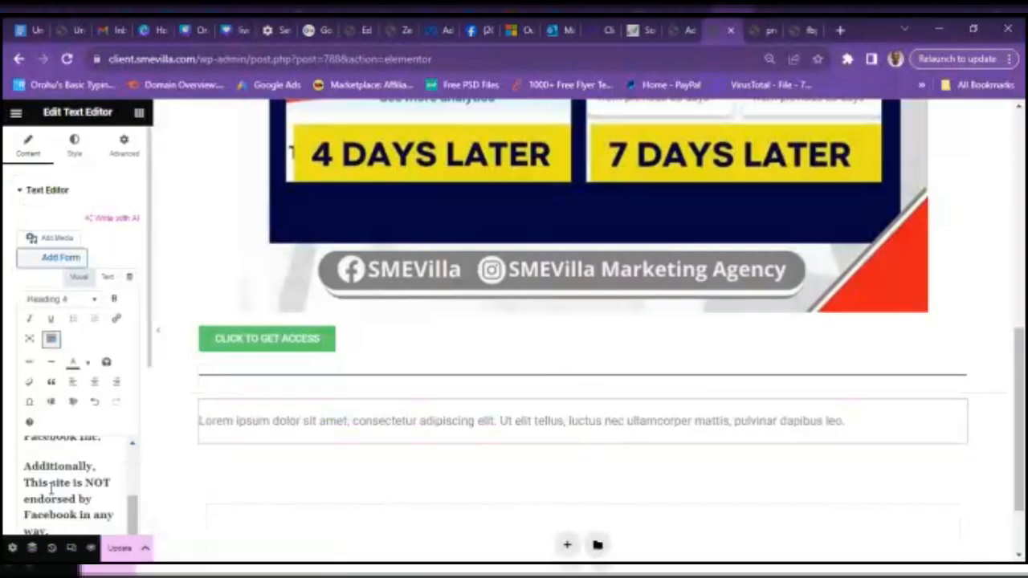
click(117, 549)
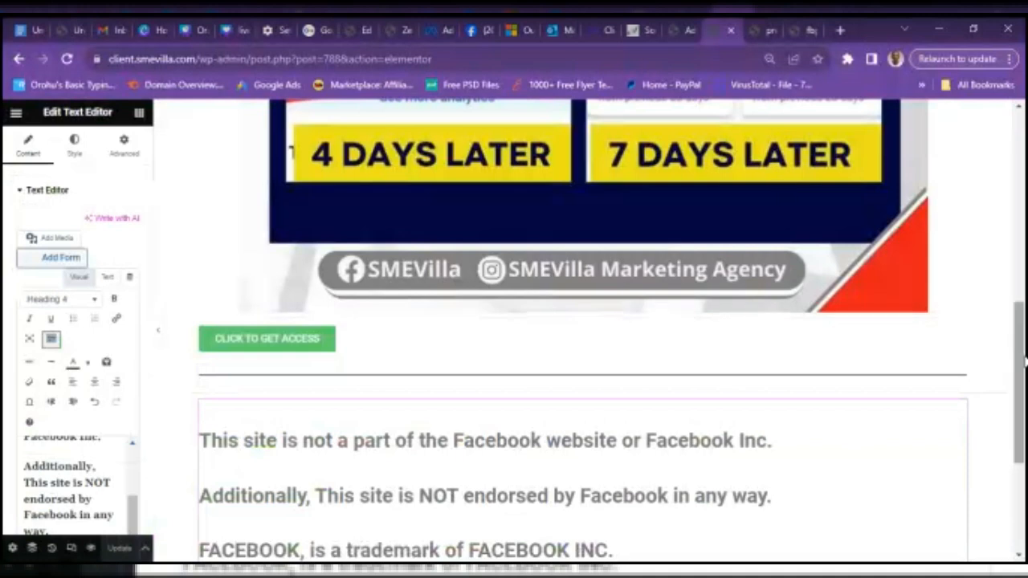
drag(1022, 358, 1024, 161)
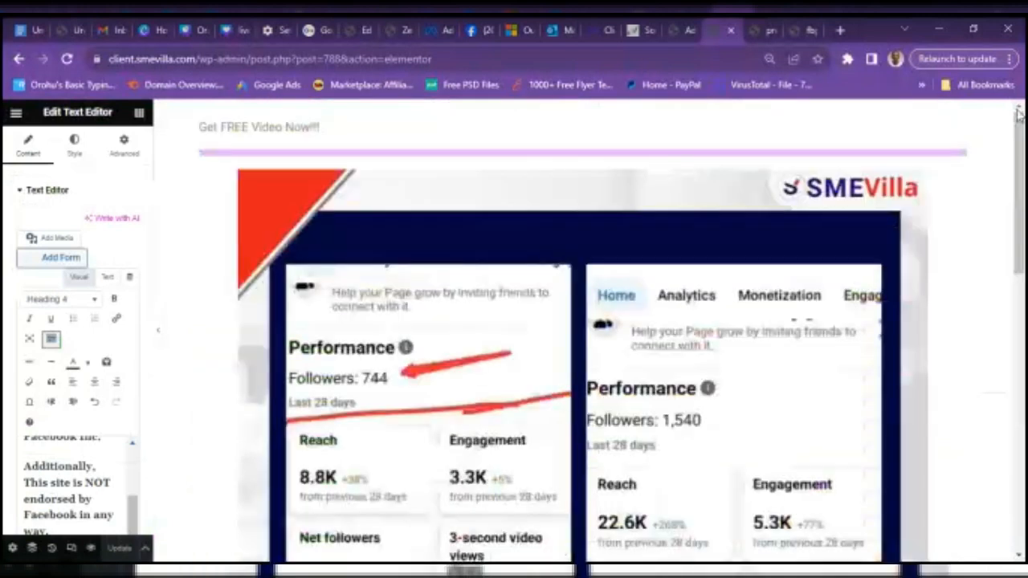
click(796, 27)
click(745, 29)
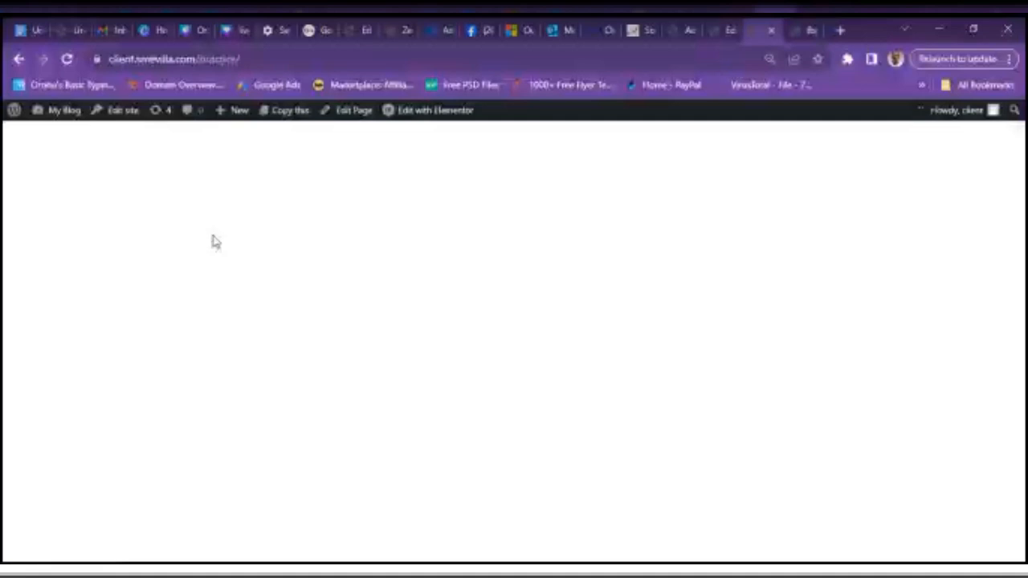
click(66, 59)
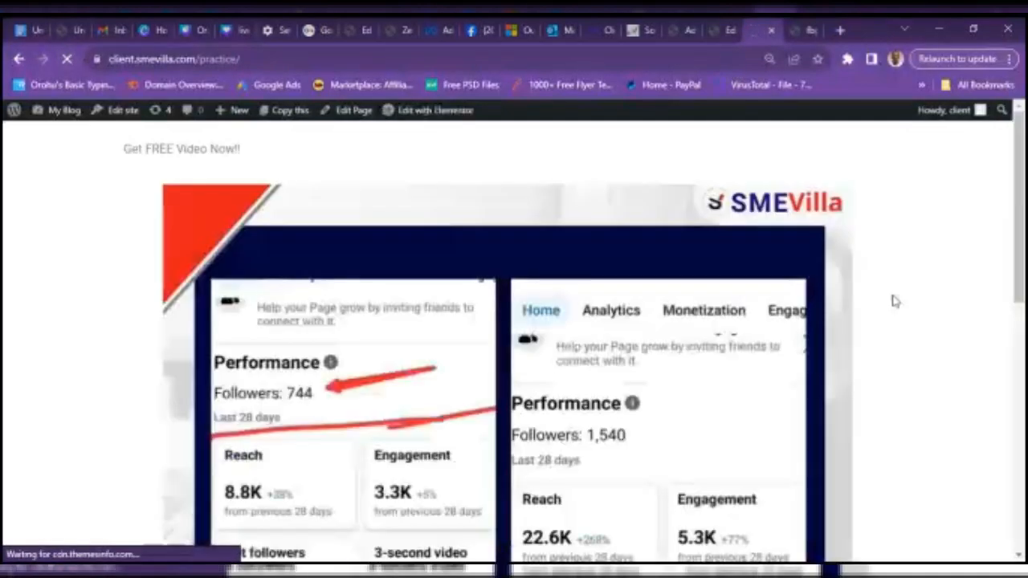
drag(1024, 217, 1024, 546)
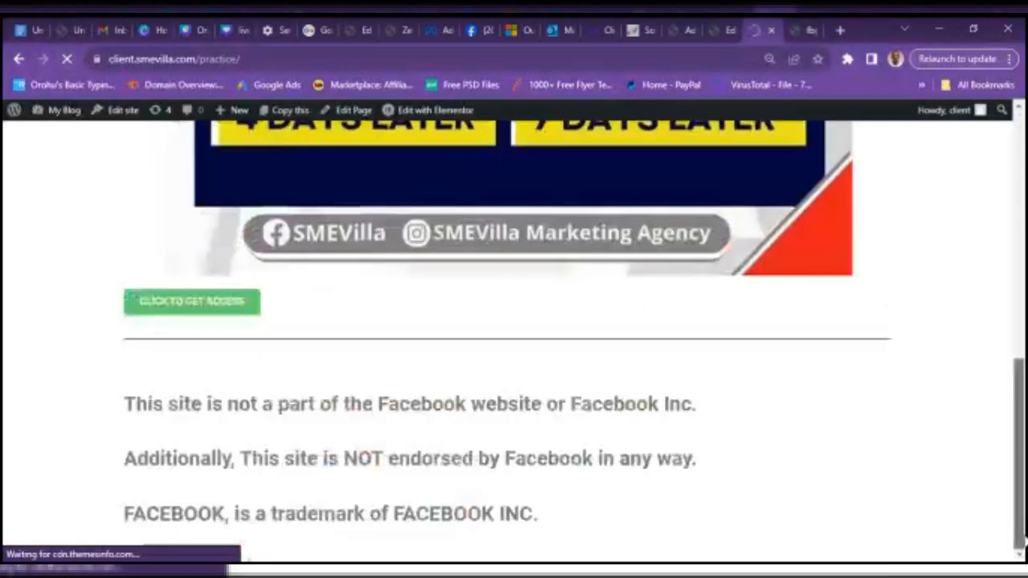
click(245, 314)
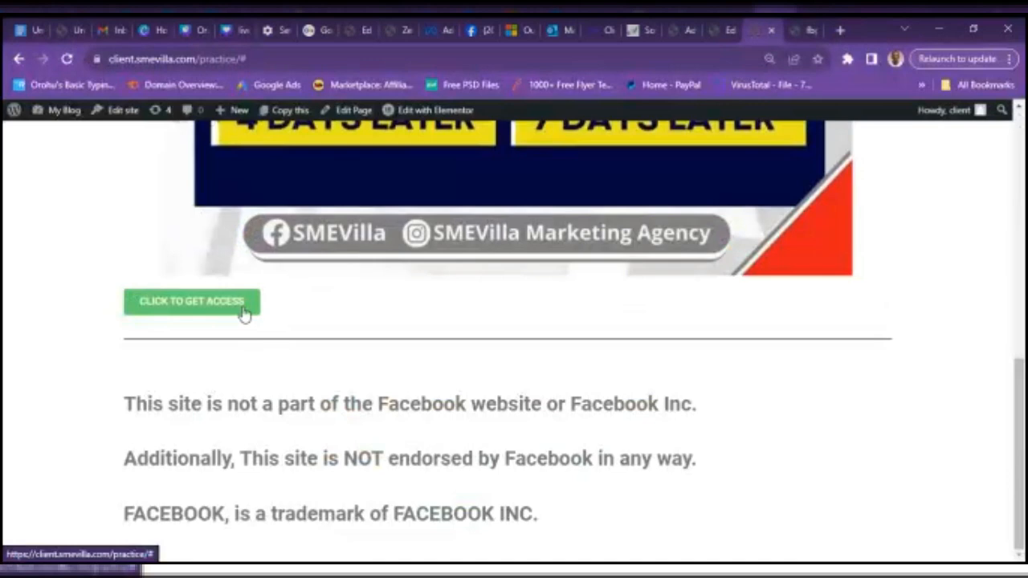
click(692, 30)
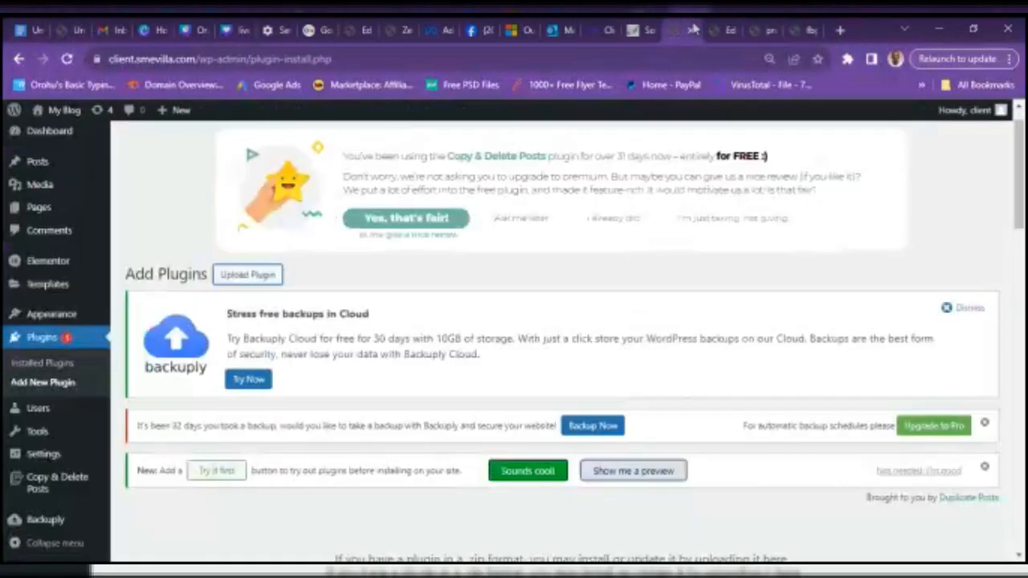
click(729, 31)
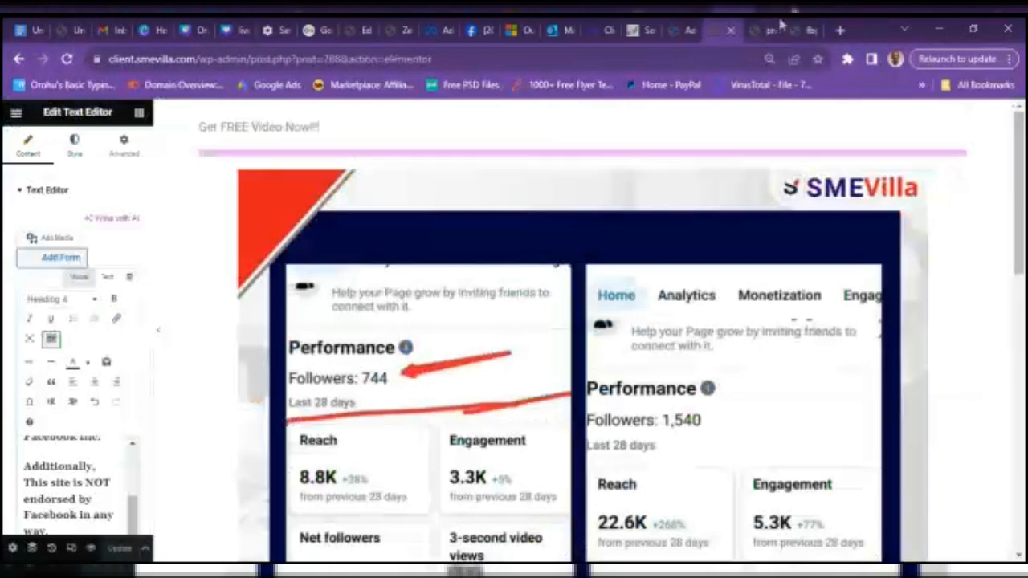
- Format 'Get FREE Video Now!!!' as a yellow, centred, underlined Heading 2
click(807, 30)
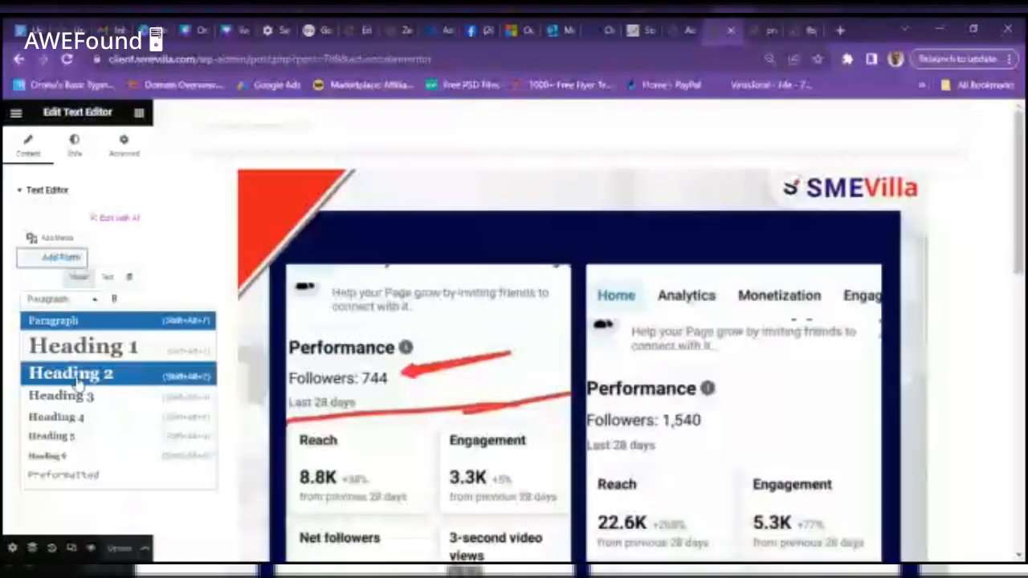
click(64, 372)
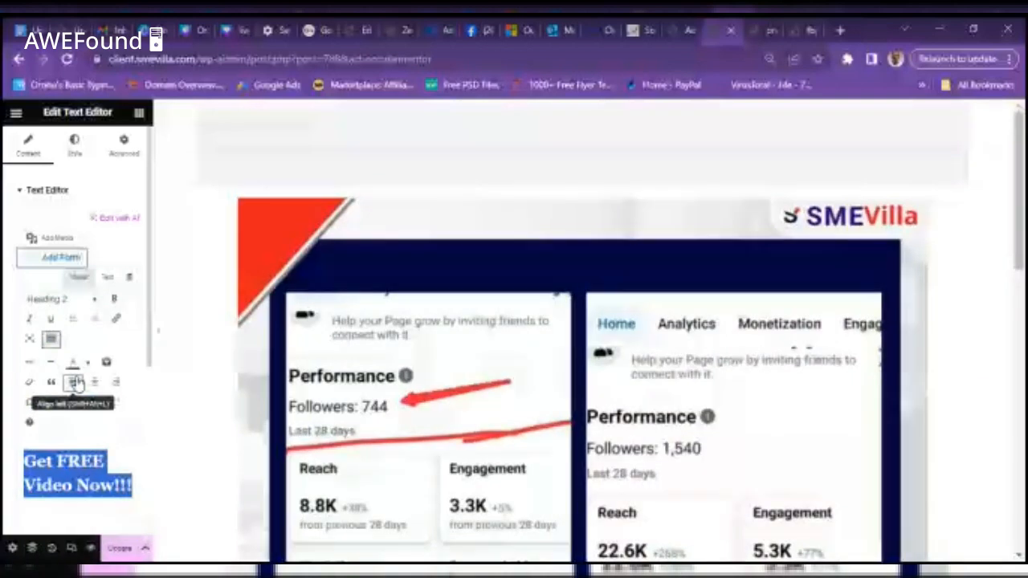
click(73, 362)
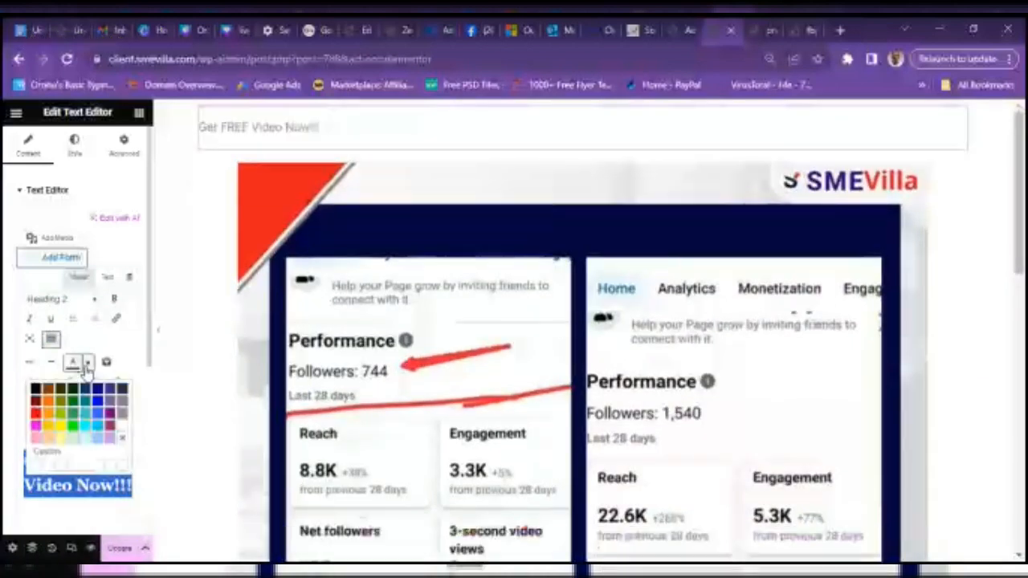
click(59, 426)
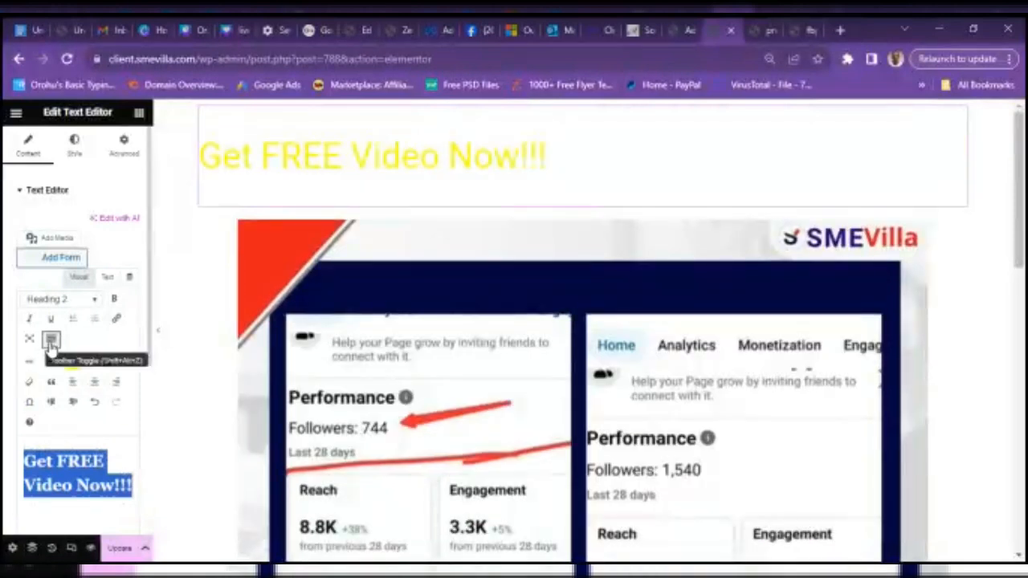
click(51, 338)
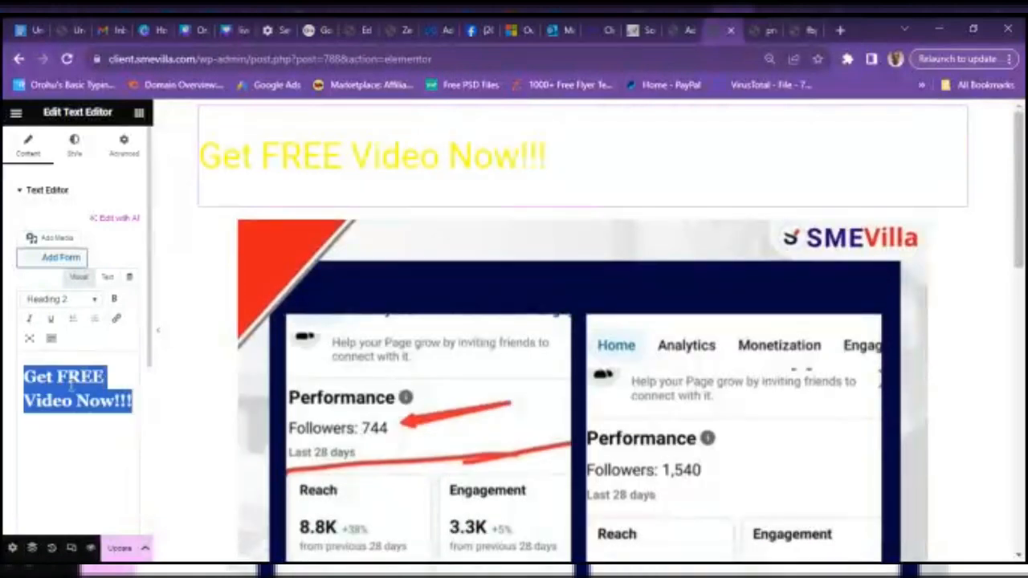
click(50, 338)
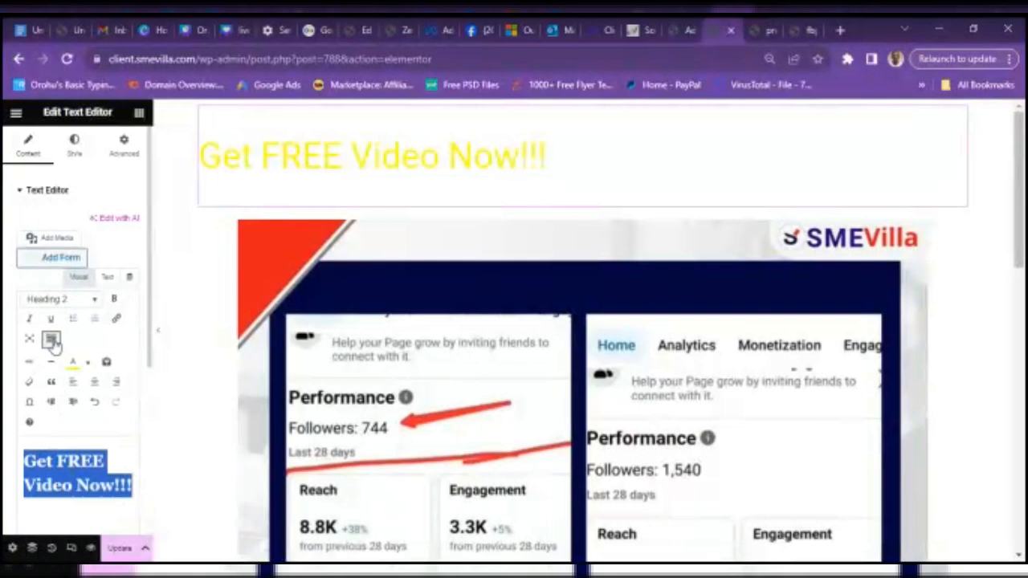
click(95, 383)
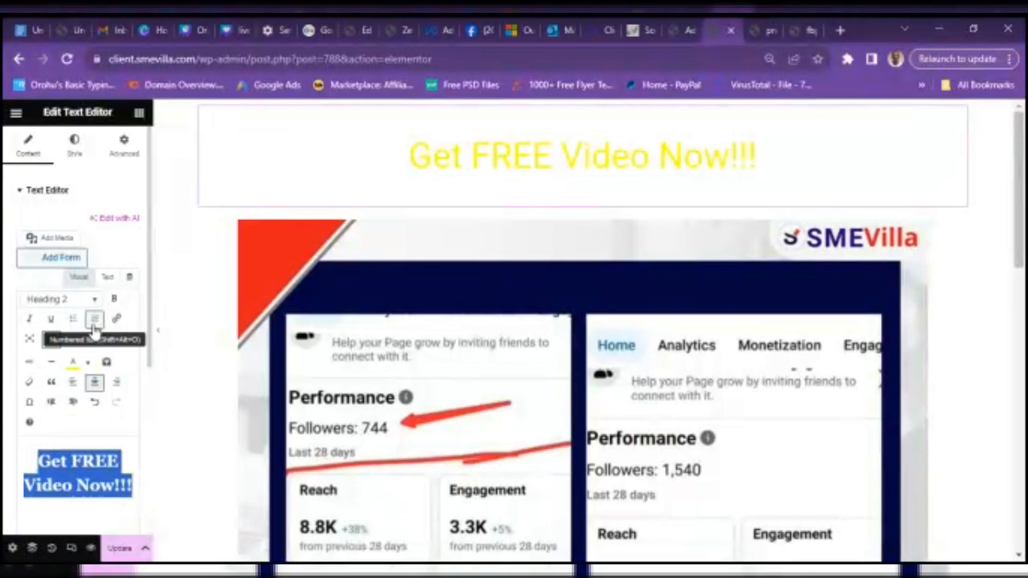
click(51, 318)
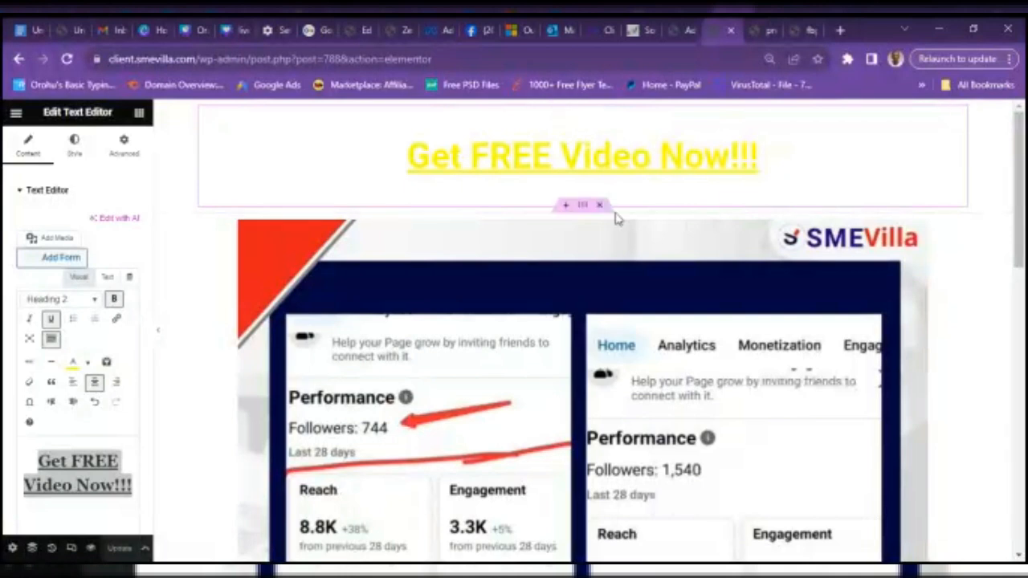
- Select the heading block and review its margin, padding, colour and typography settings
click(578, 211)
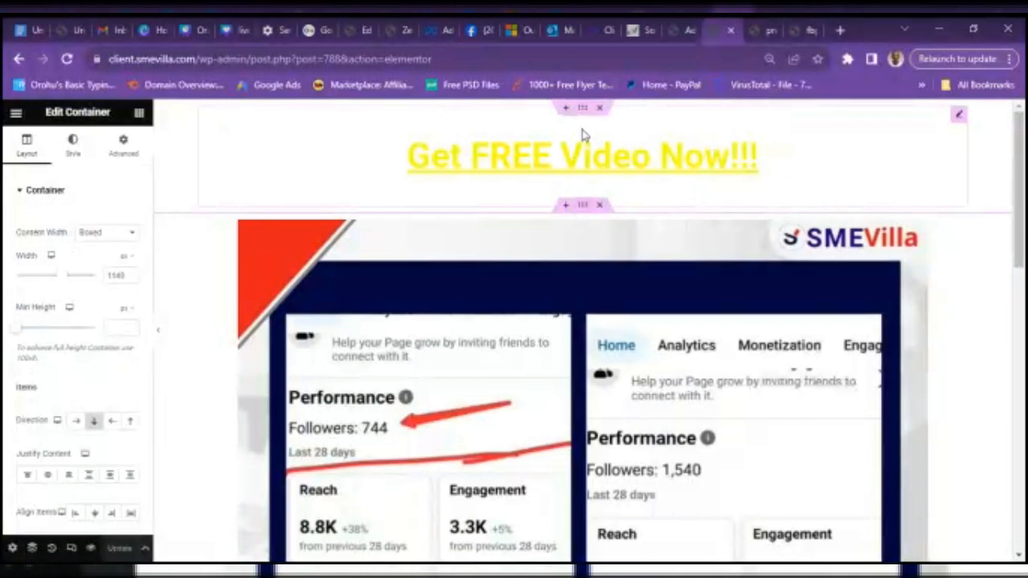
click(584, 137)
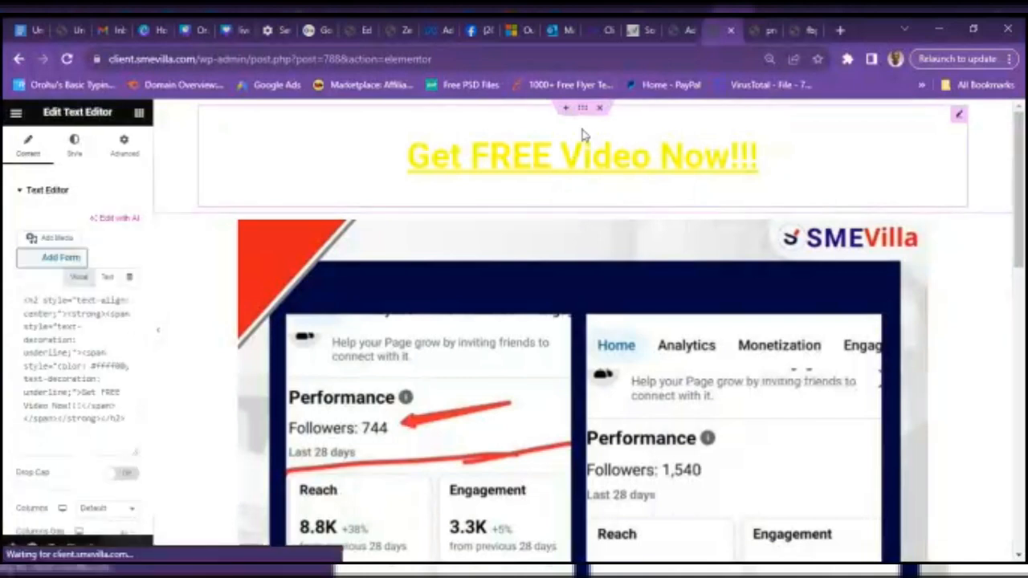
click(135, 159)
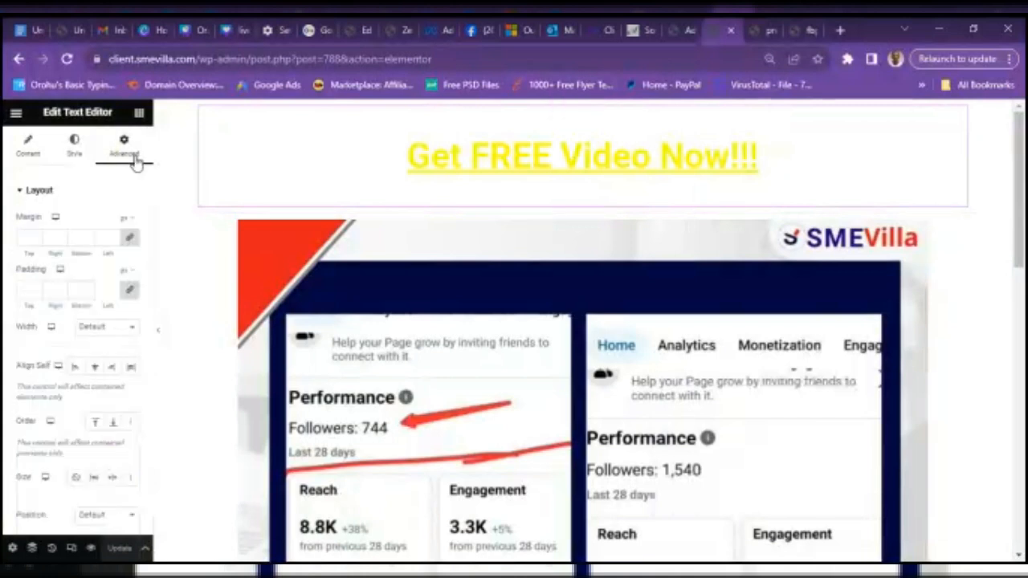
click(74, 144)
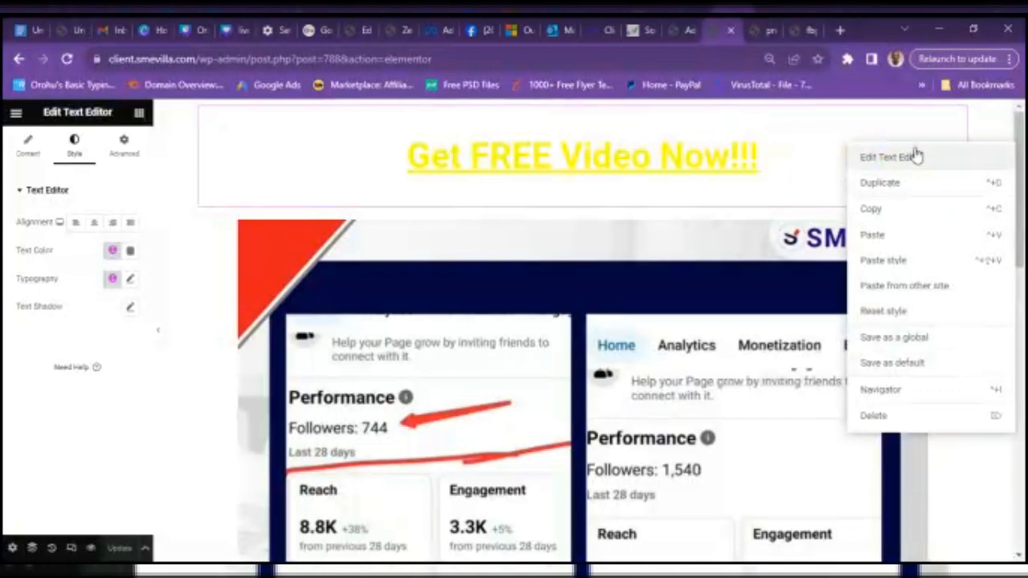
- Delete the duplicate 'Get FREE Video Now!!!' text block
click(960, 117)
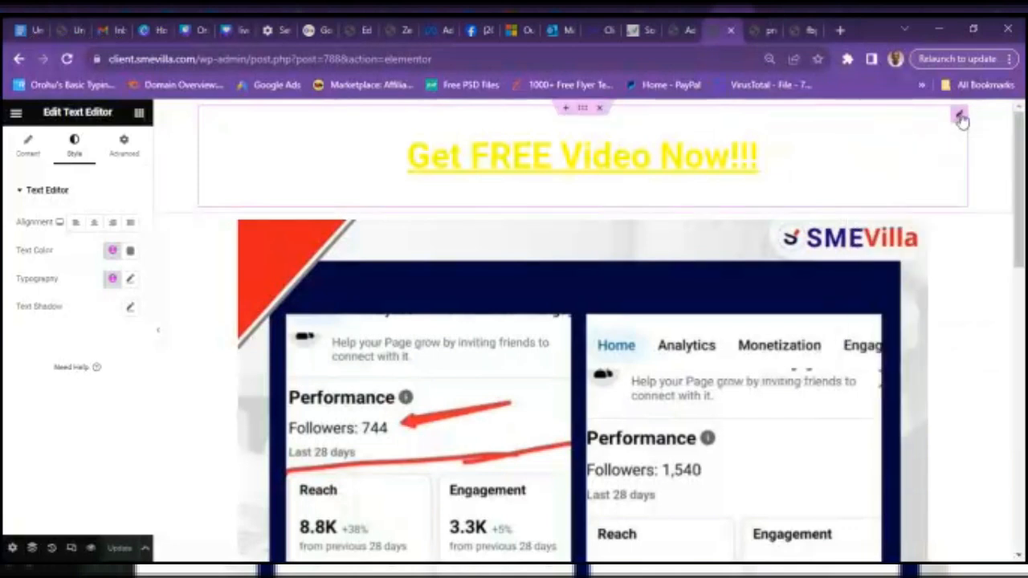
right_click(960, 117)
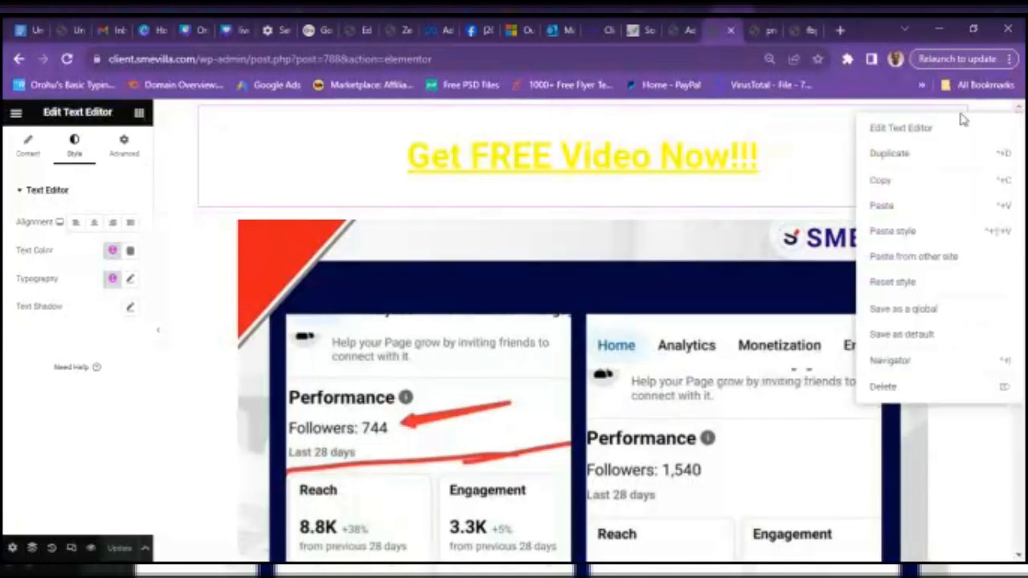
click(184, 181)
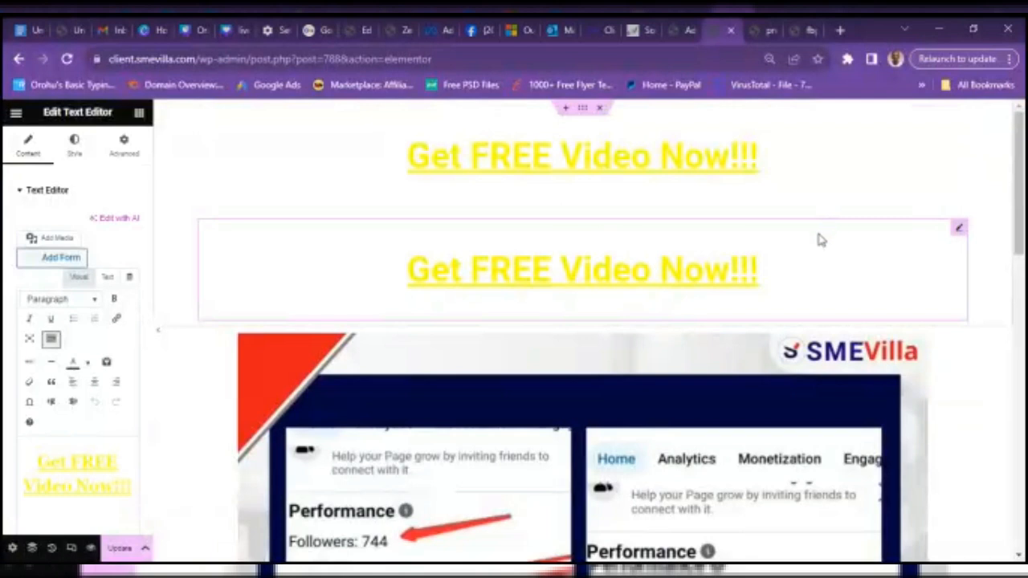
key(Delete)
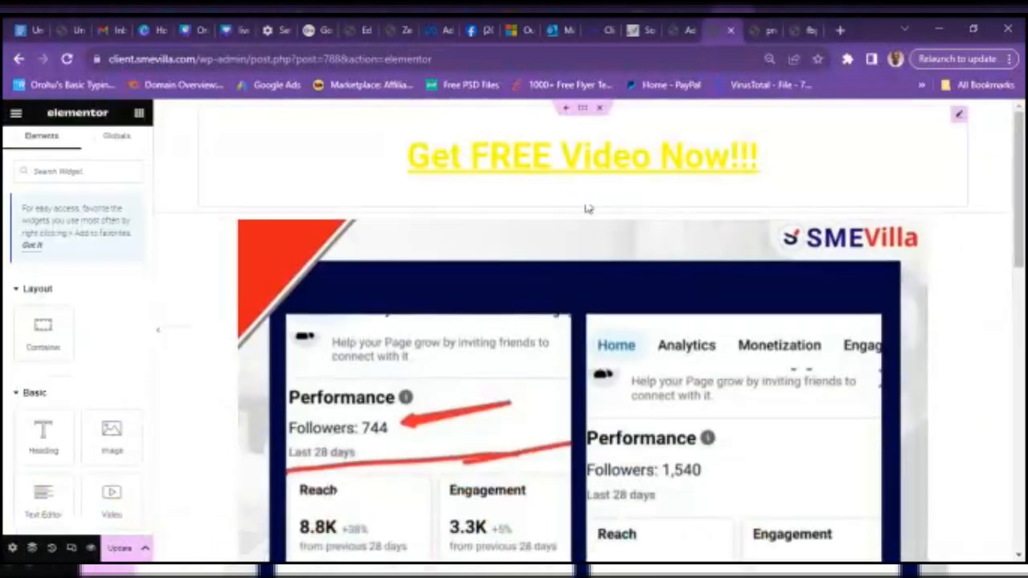
- Add a single-column container above the results image with a Classic #000000 black background
click(566, 207)
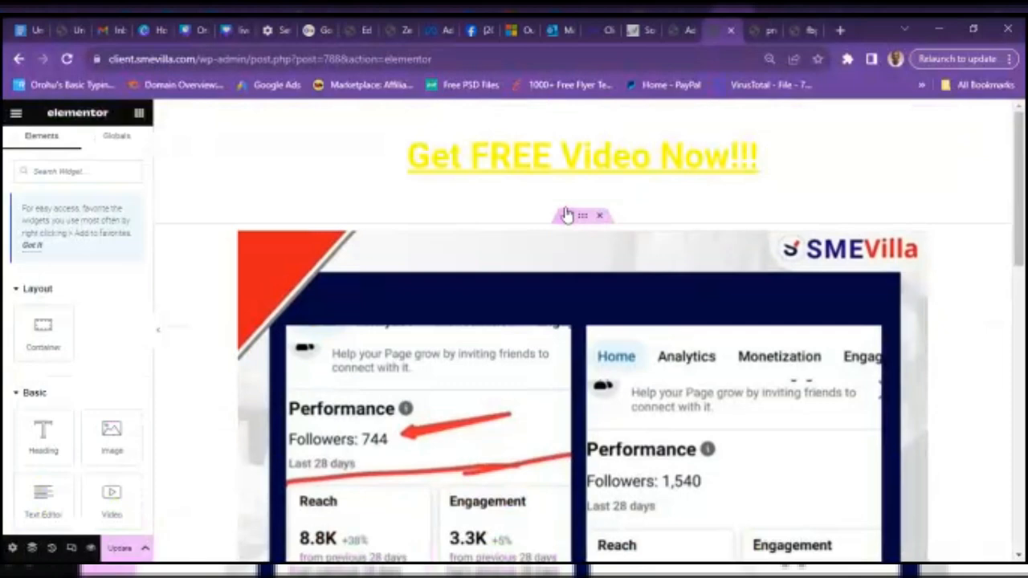
click(567, 277)
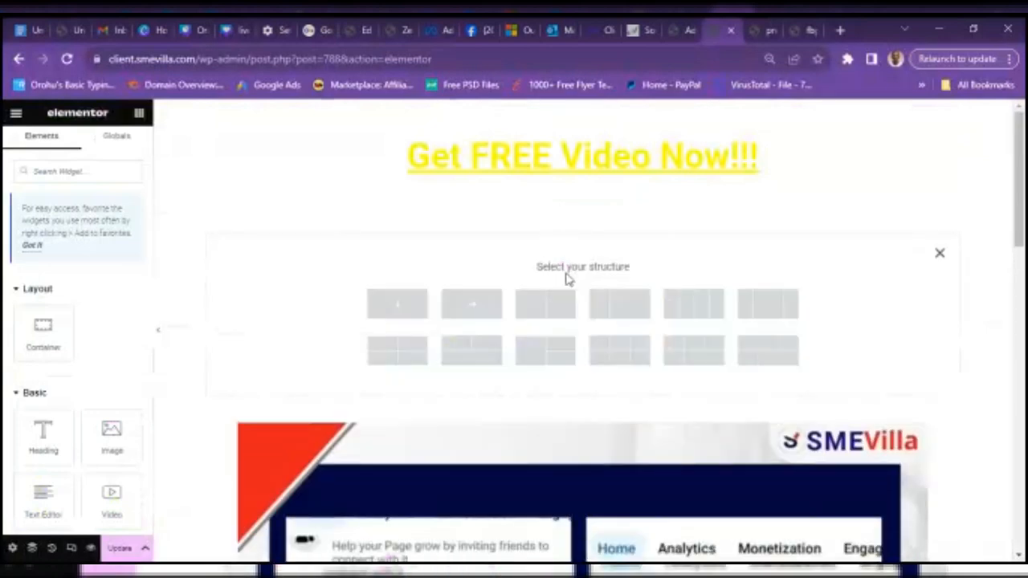
click(397, 305)
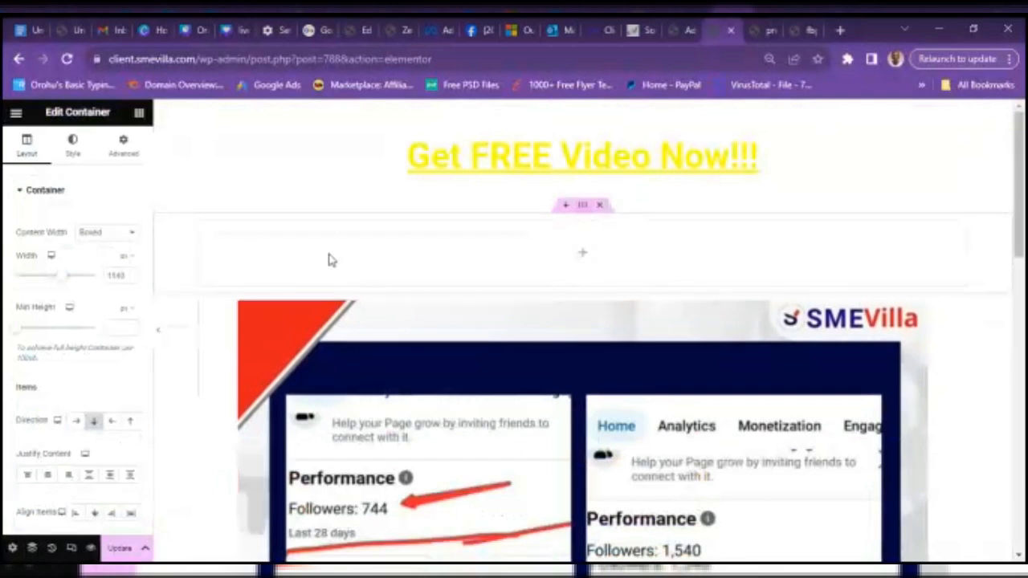
click(83, 154)
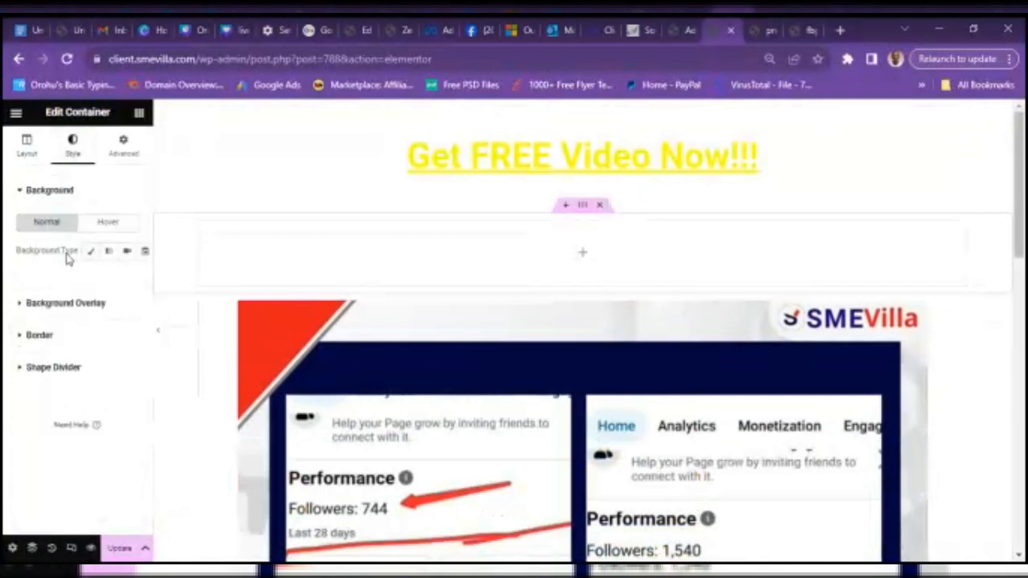
click(89, 255)
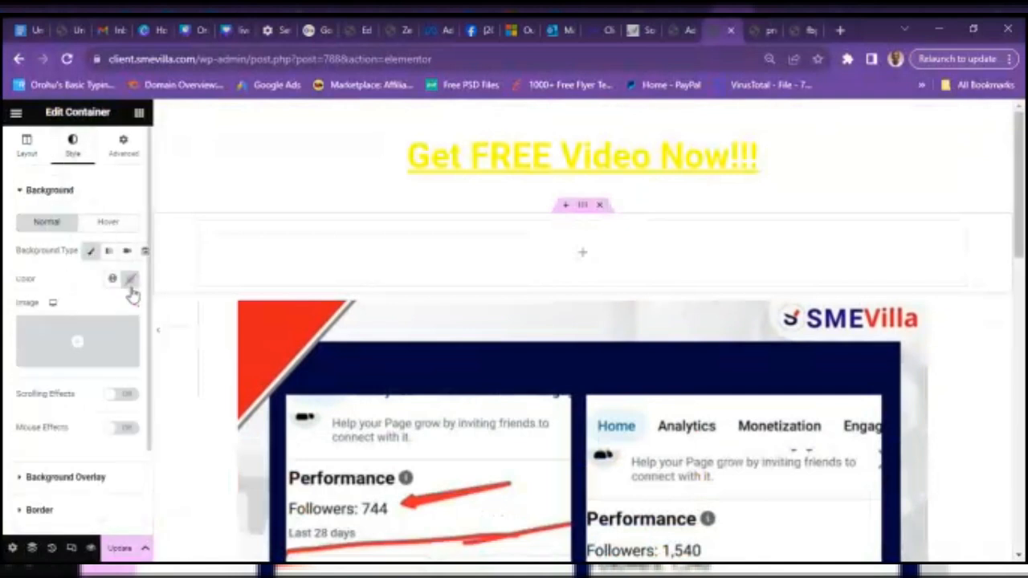
click(131, 282)
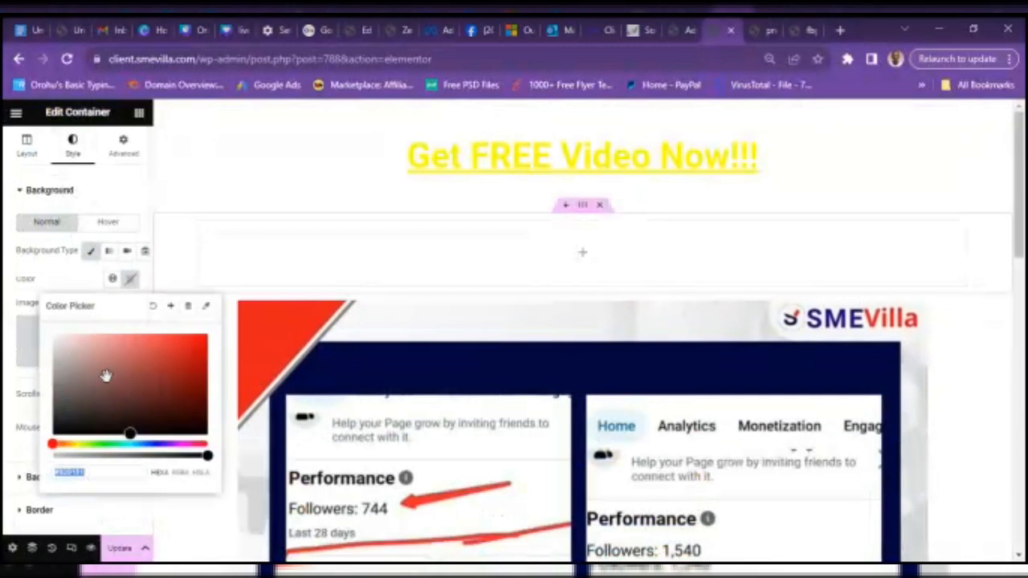
drag(104, 379, 32, 474)
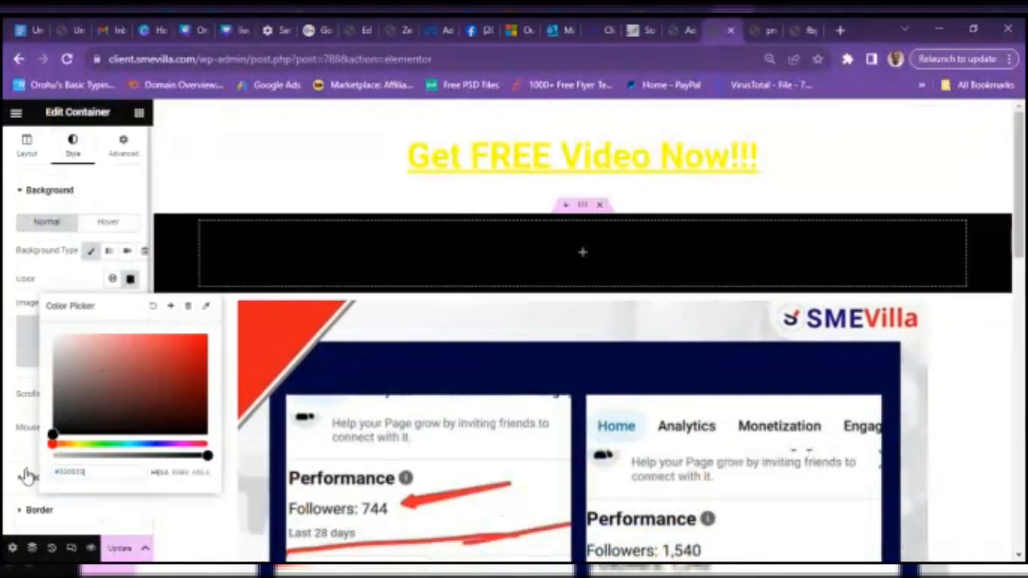
- Save the page and check the result on the live page
click(117, 548)
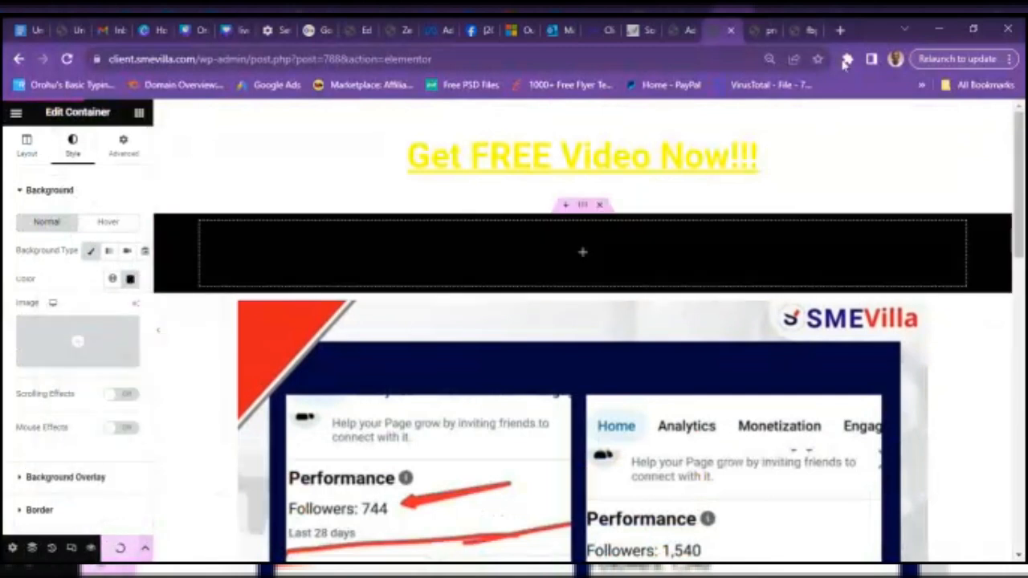
click(813, 33)
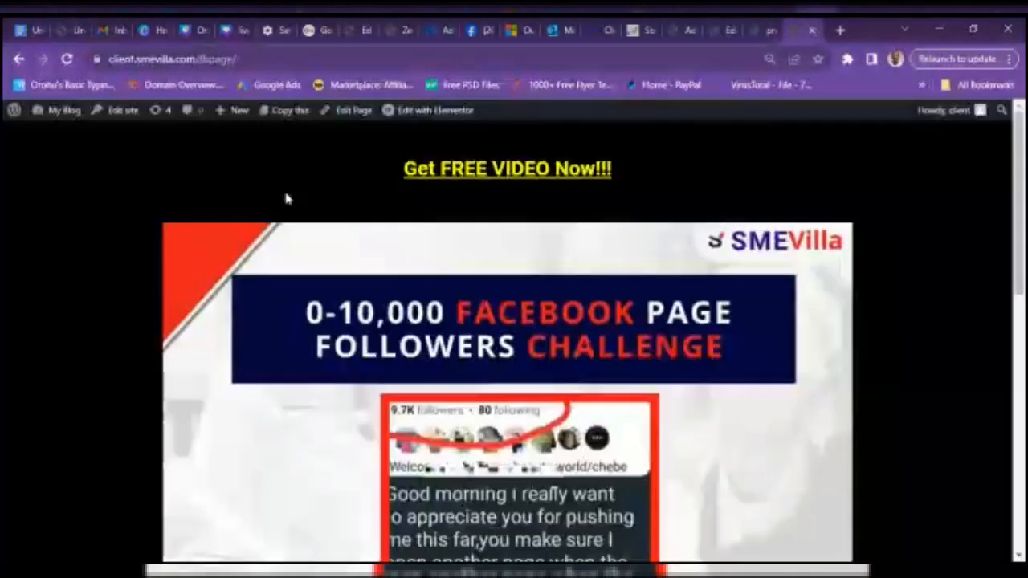
click(710, 28)
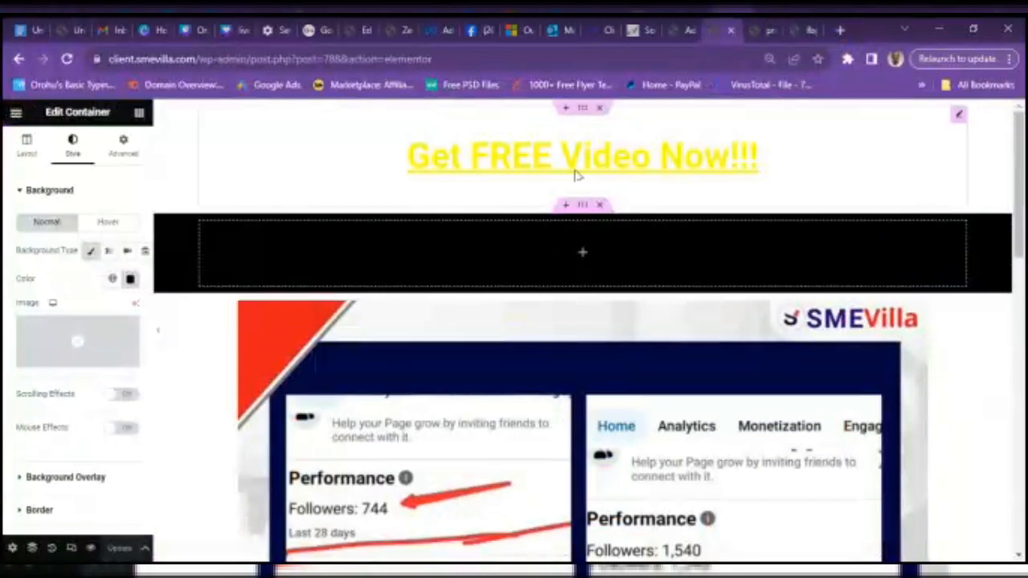
- Copy the yellow headline and paste it into the black container
right_click(545, 154)
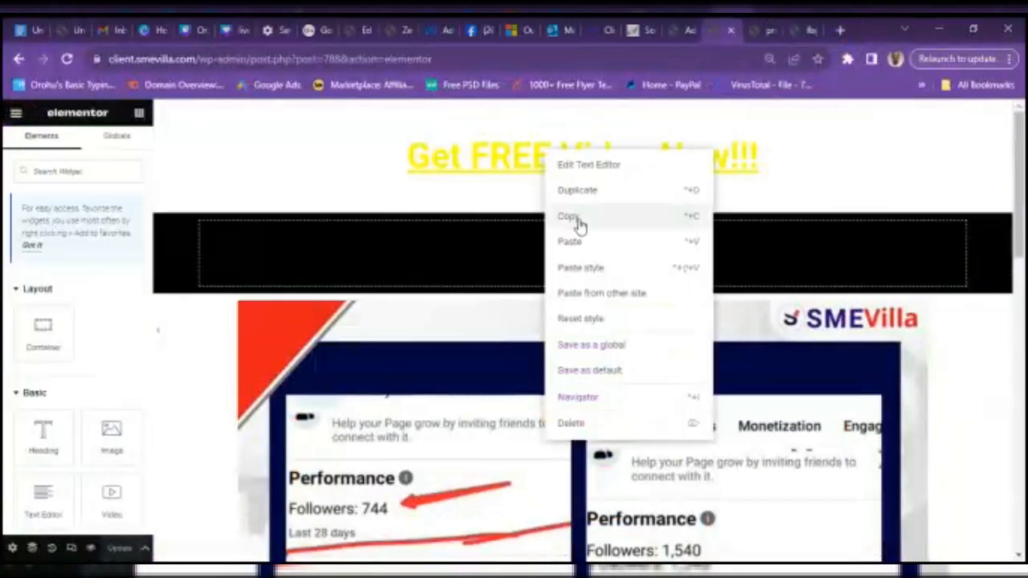
click(579, 217)
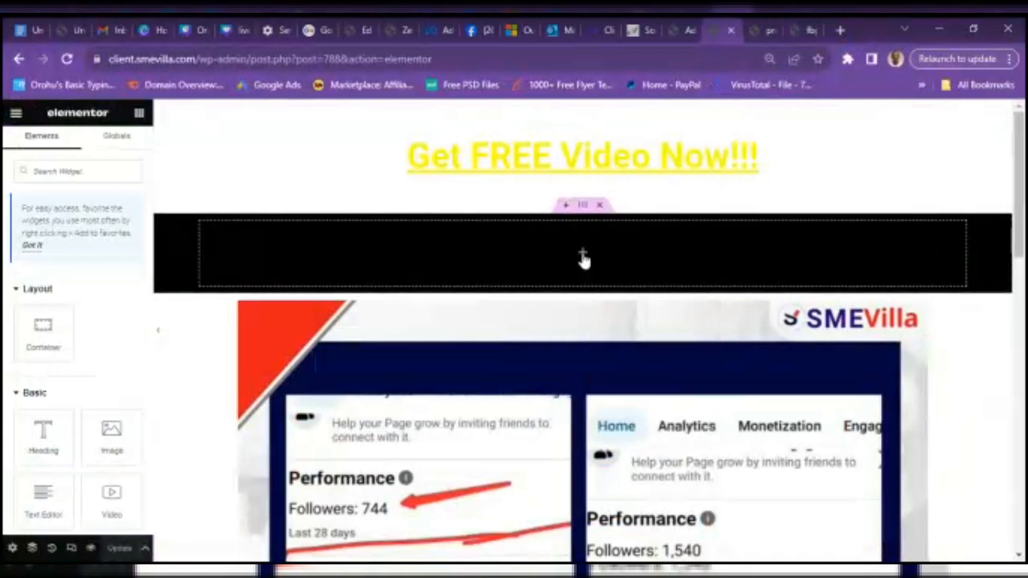
right_click(584, 256)
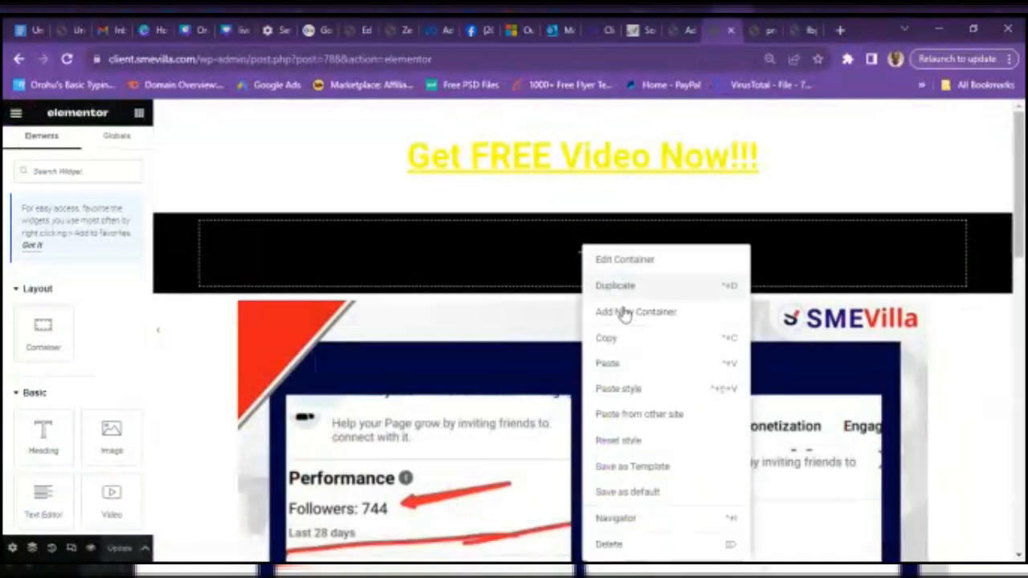
click(608, 366)
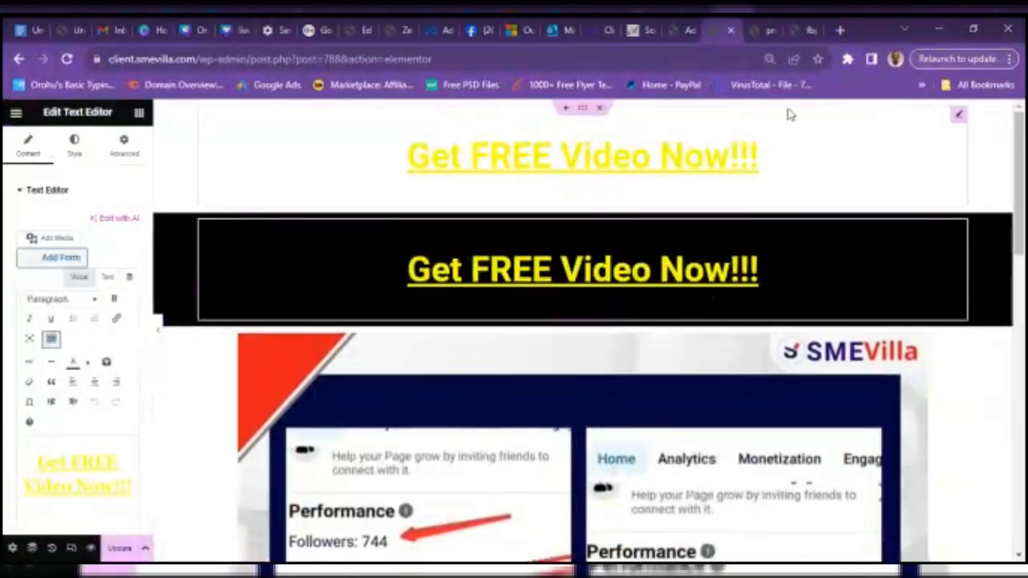
- Delete the original top headline and its now-empty white container
right_click(605, 135)
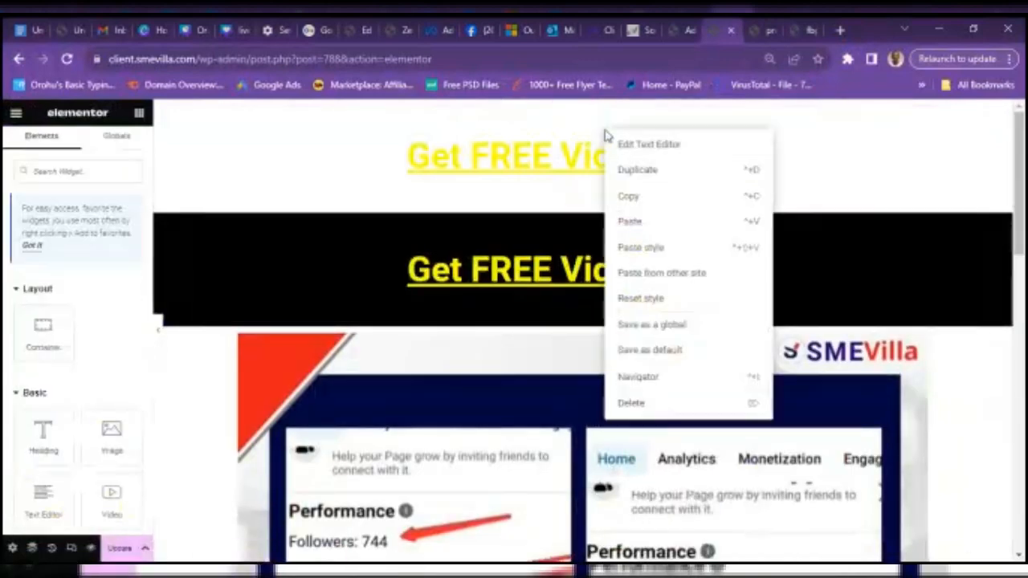
click(654, 406)
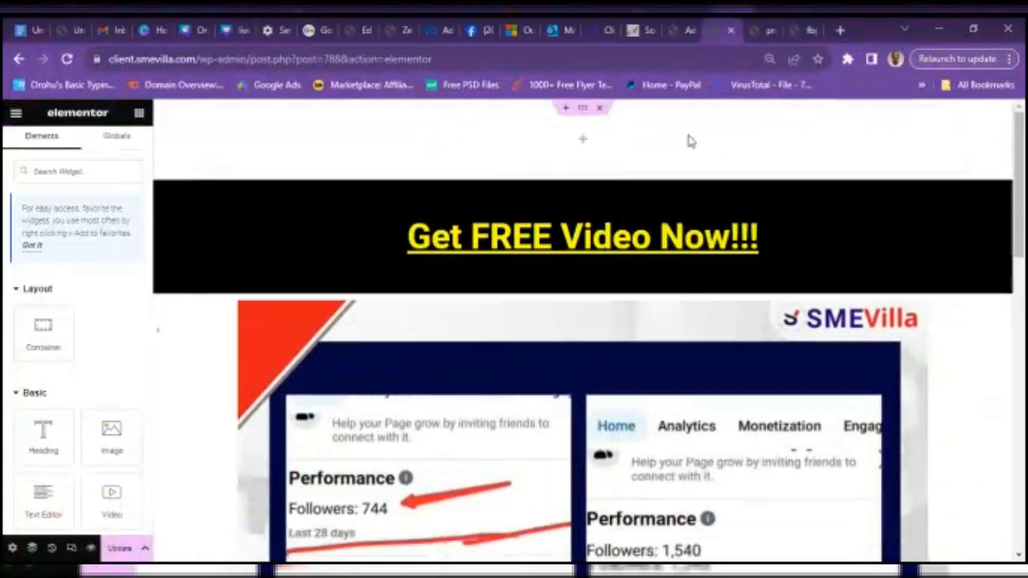
right_click(586, 130)
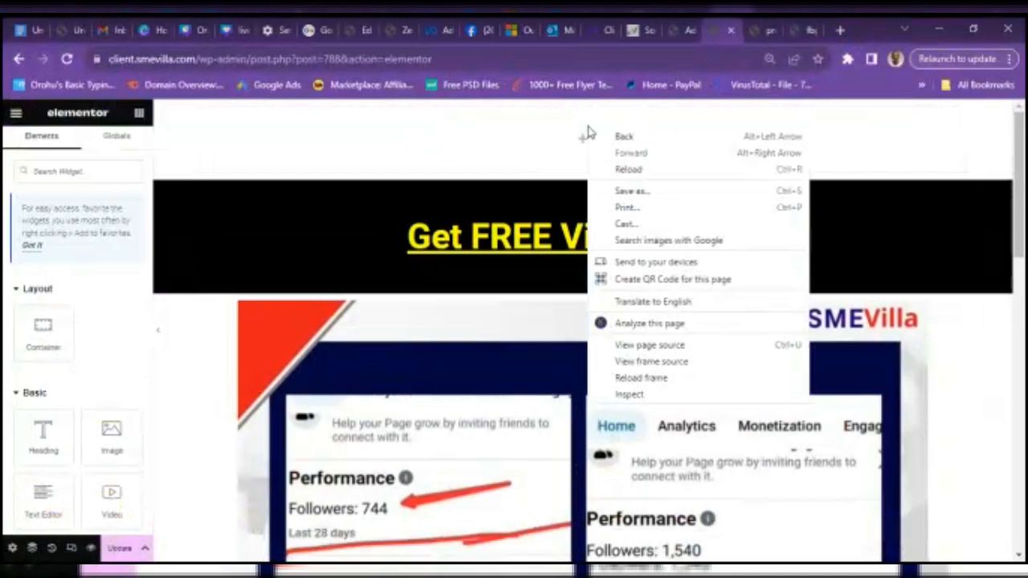
click(573, 136)
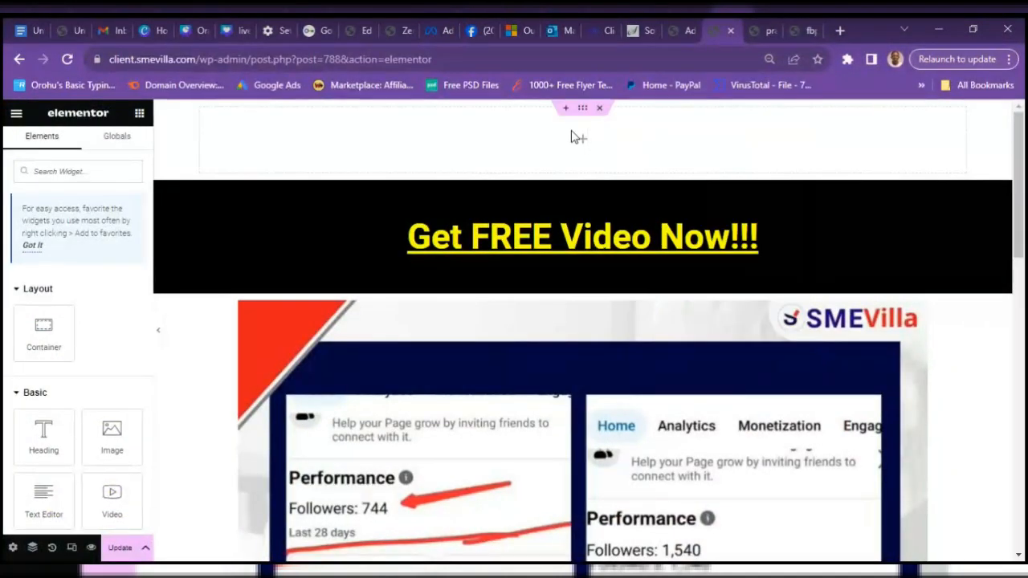
right_click(573, 135)
click(626, 432)
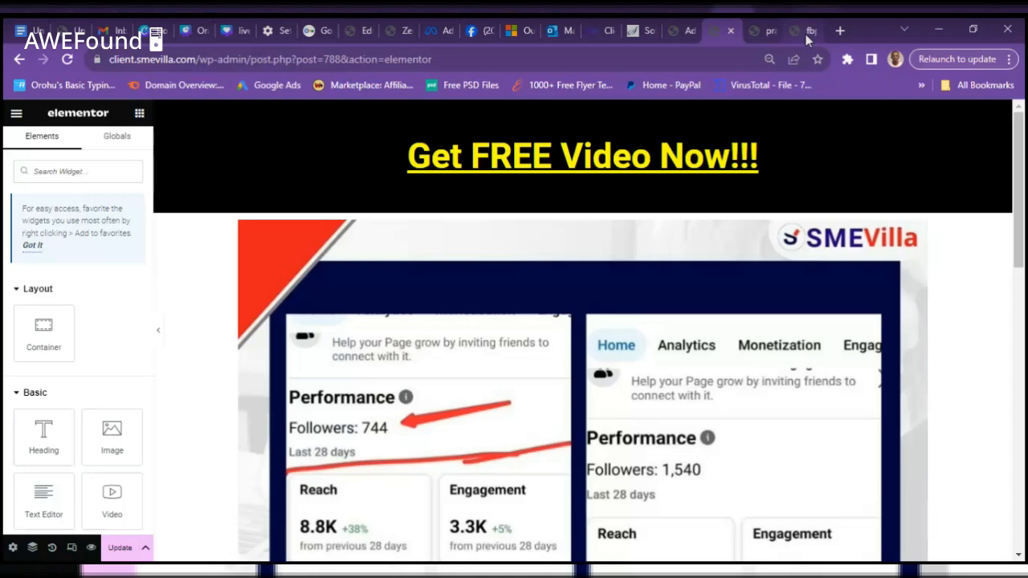
- Check the published page, then switch the editor to Responsive Mode
click(805, 33)
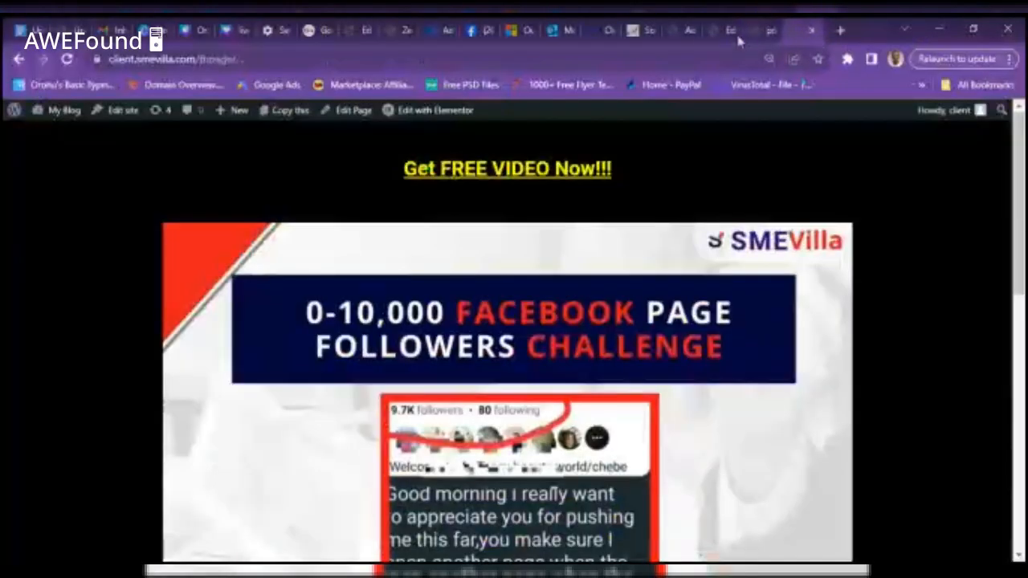
click(706, 32)
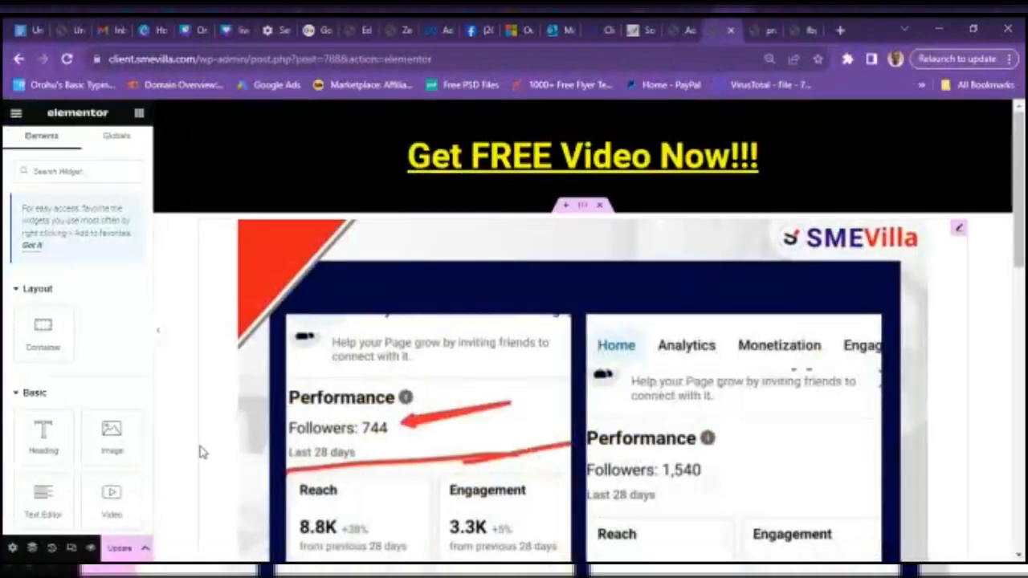
click(72, 548)
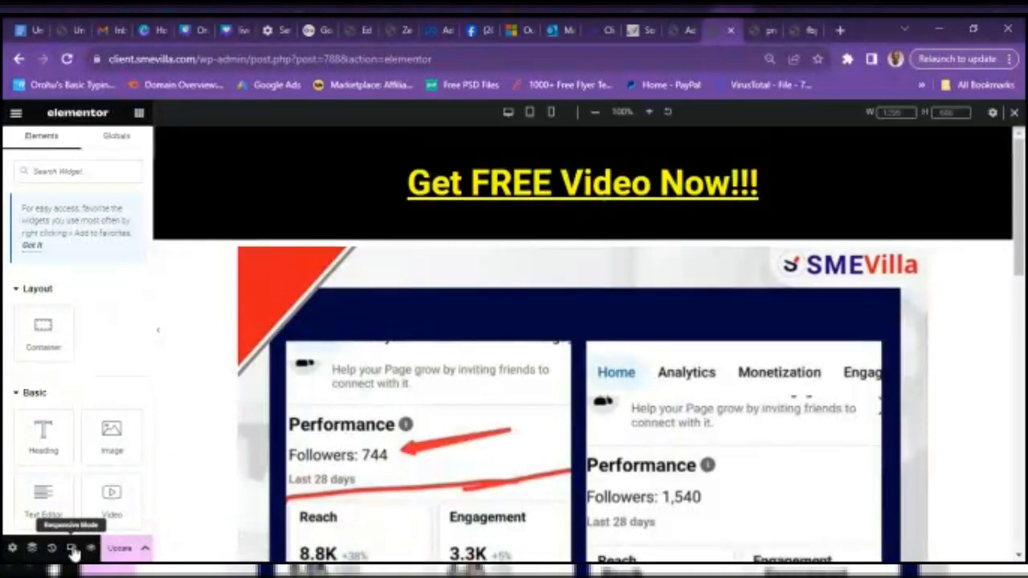
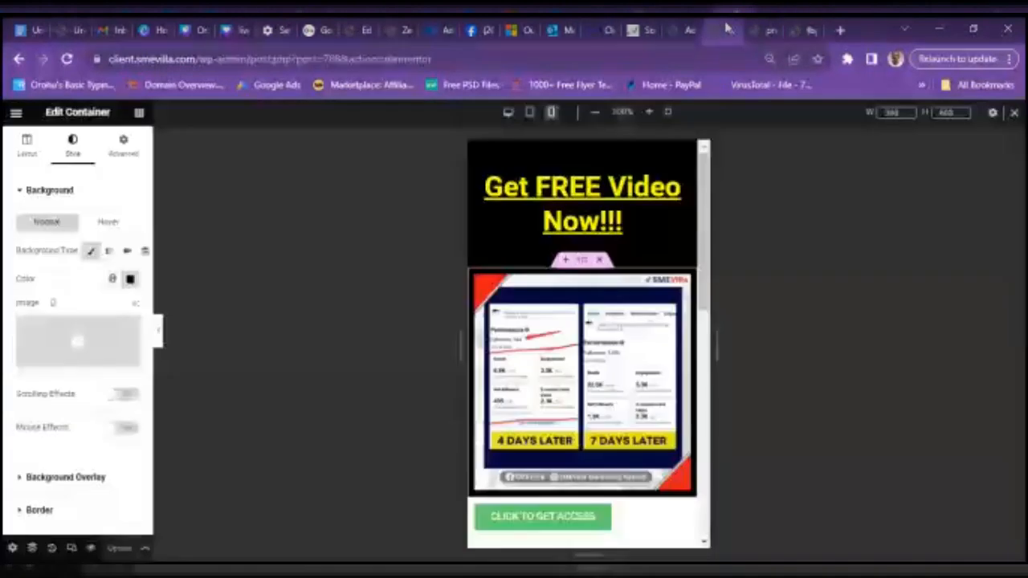
- Select the CLICK TO GET ACCESS button for editing
click(544, 524)
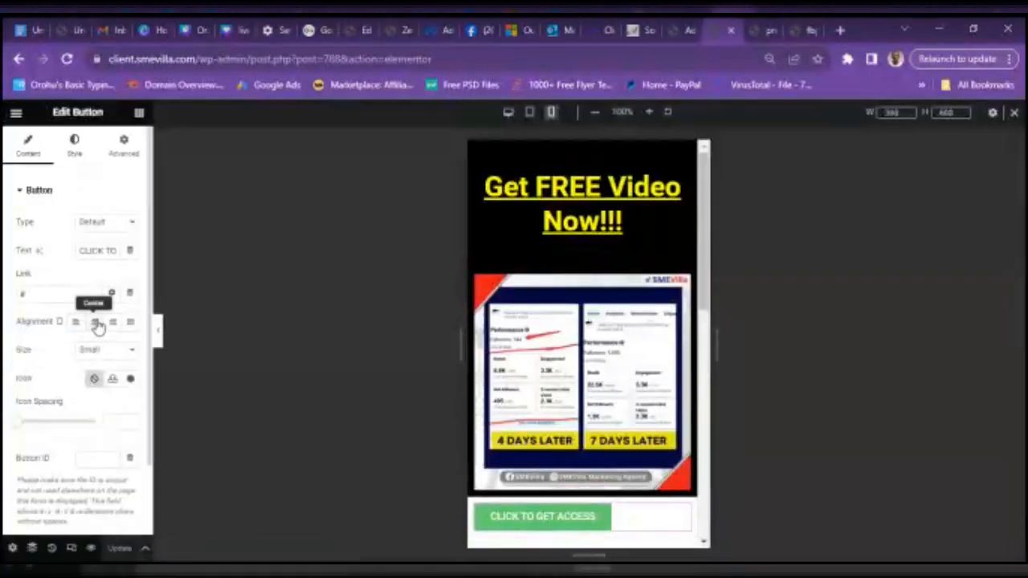
- Center the button and give it a bright yellow #FEFF00 background
click(96, 322)
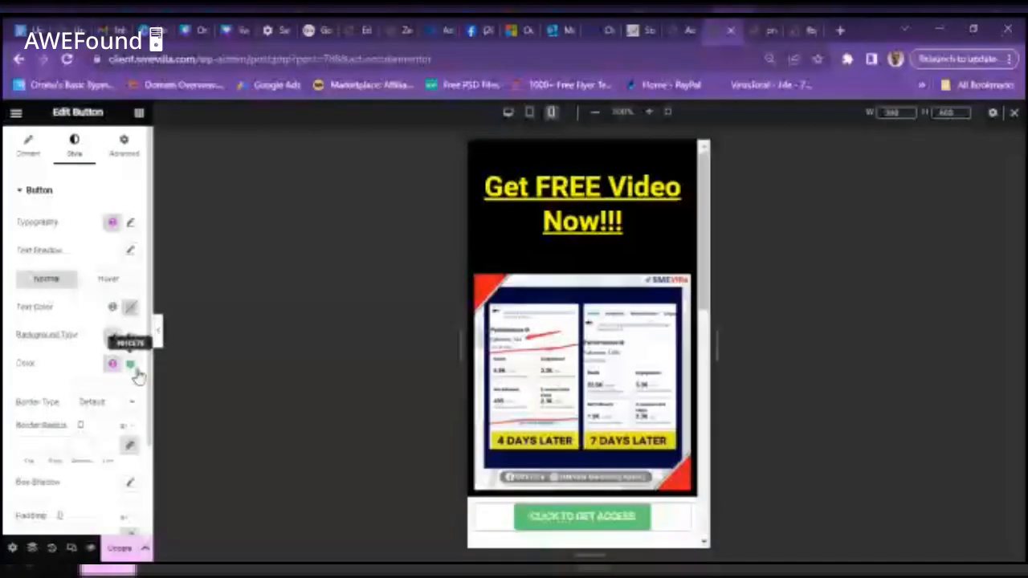
click(130, 365)
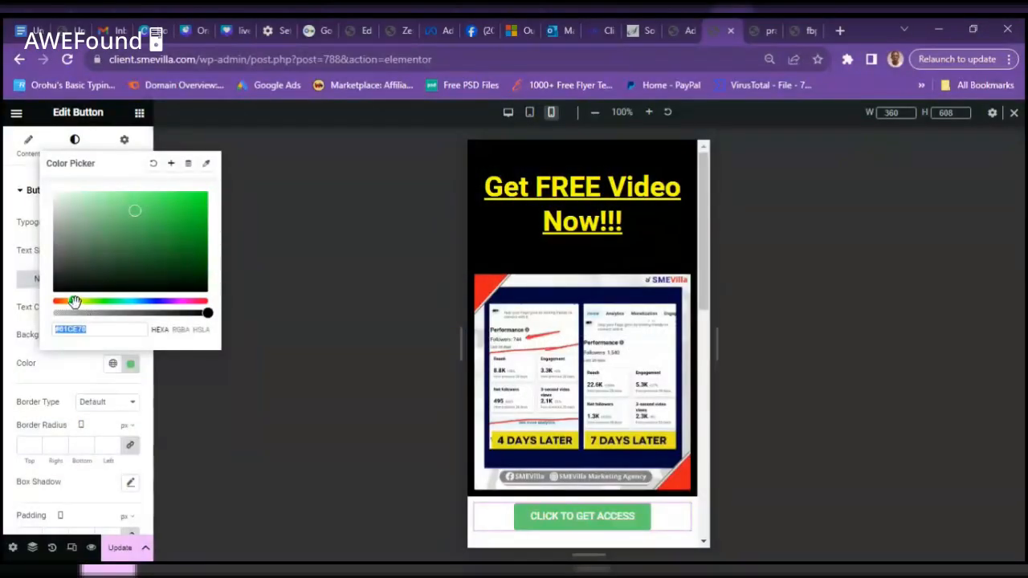
drag(73, 300, 79, 309)
drag(153, 232, 231, 192)
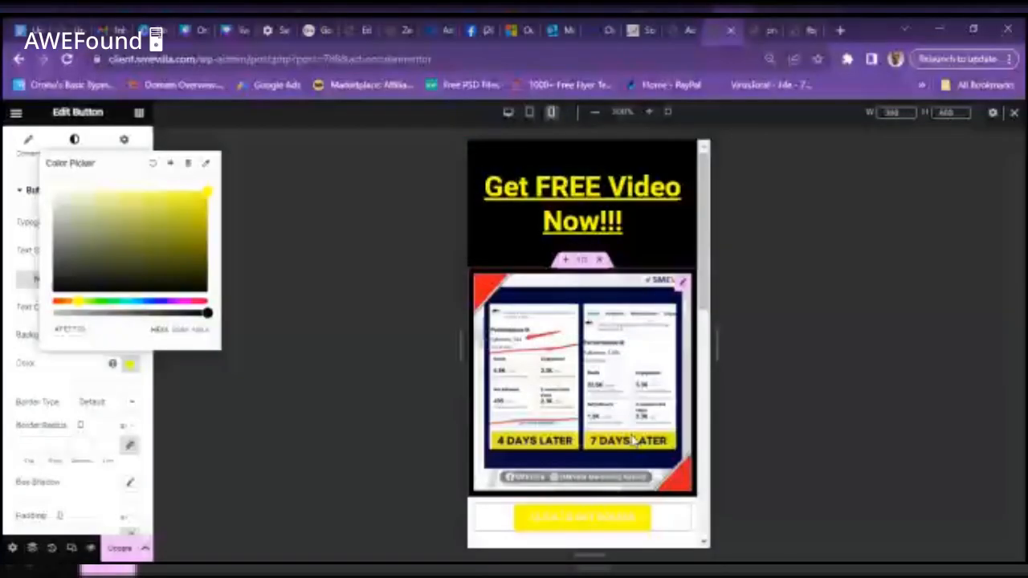
click(19, 195)
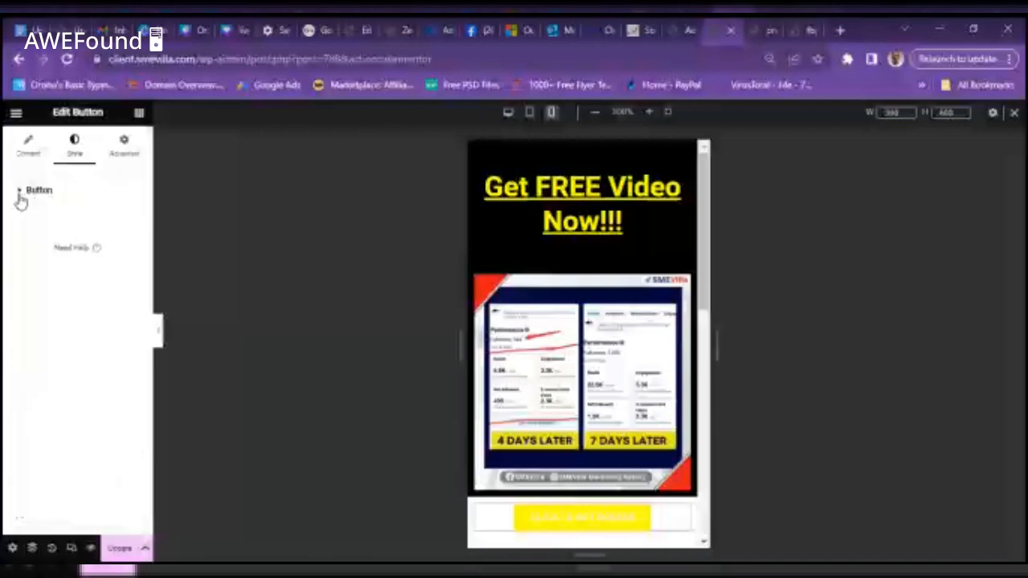
- Reopen the button style settings and set the button text color to black
click(31, 194)
click(32, 196)
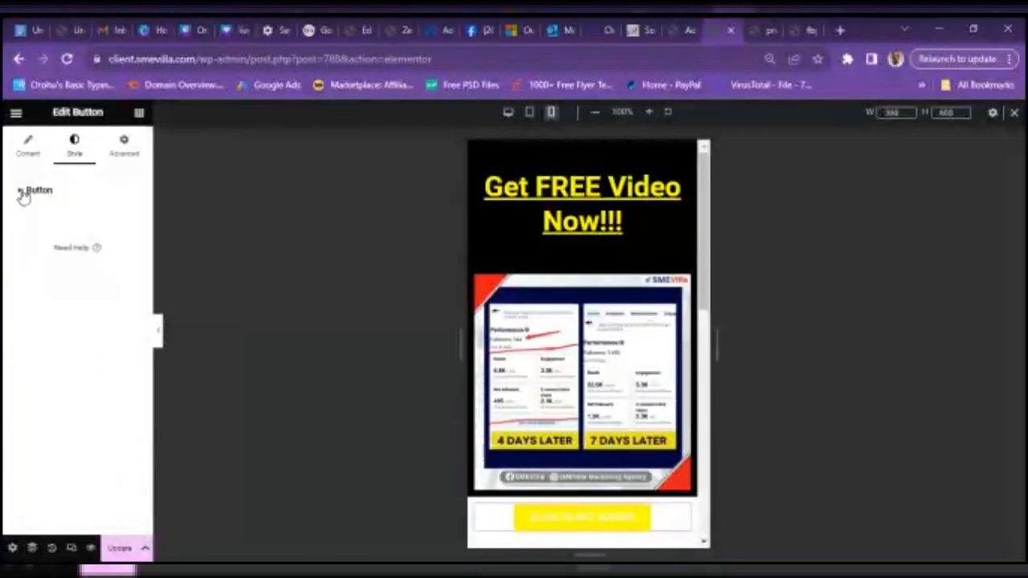
click(63, 192)
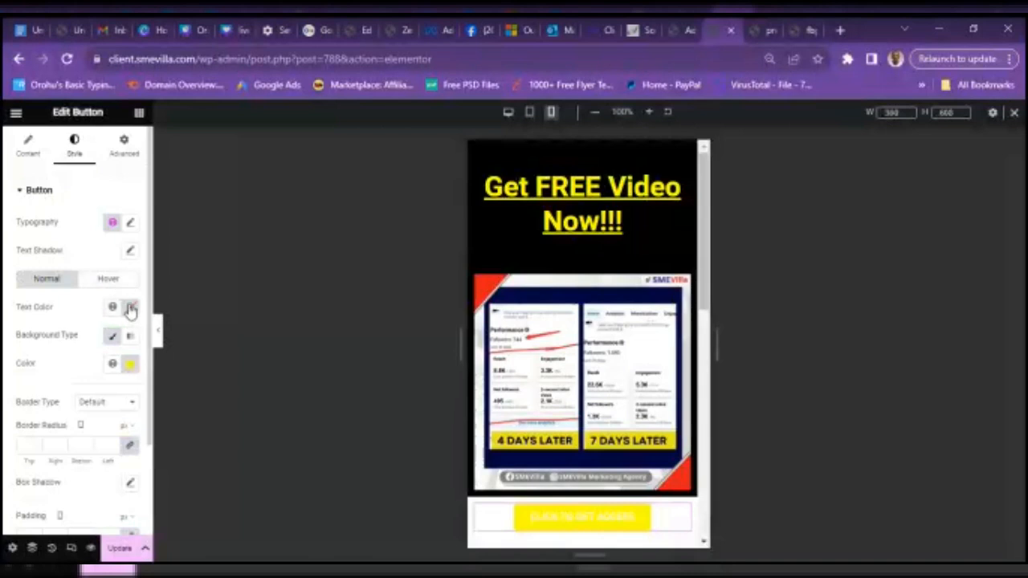
click(130, 309)
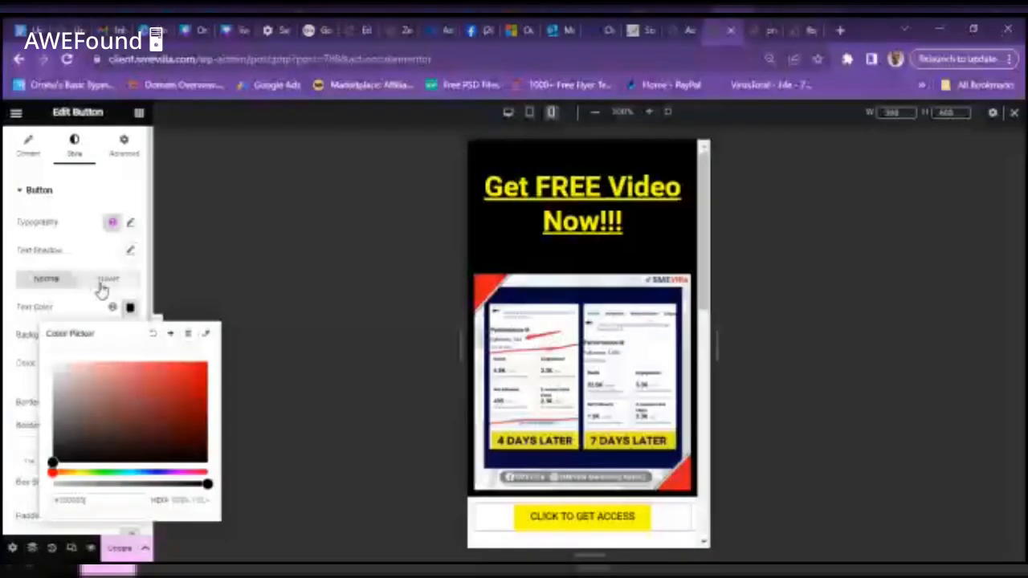
- Set the button's hover background color to red
click(101, 287)
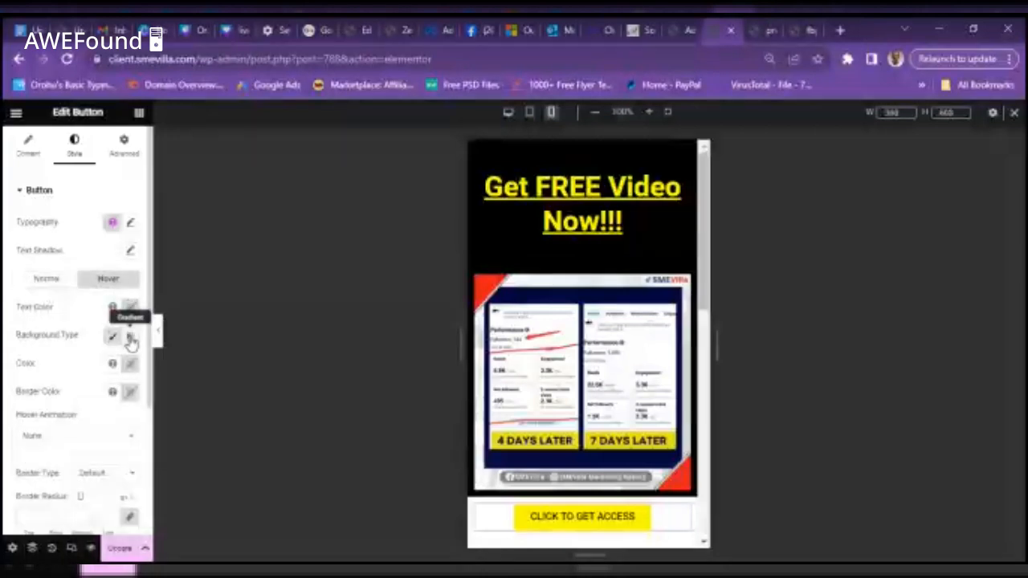
click(131, 364)
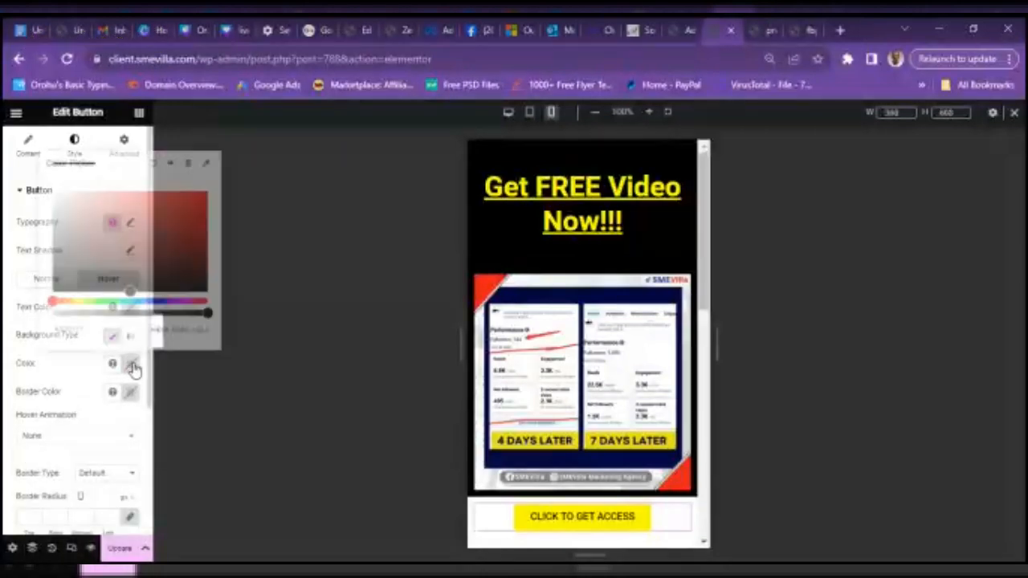
click(148, 235)
drag(149, 235, 234, 189)
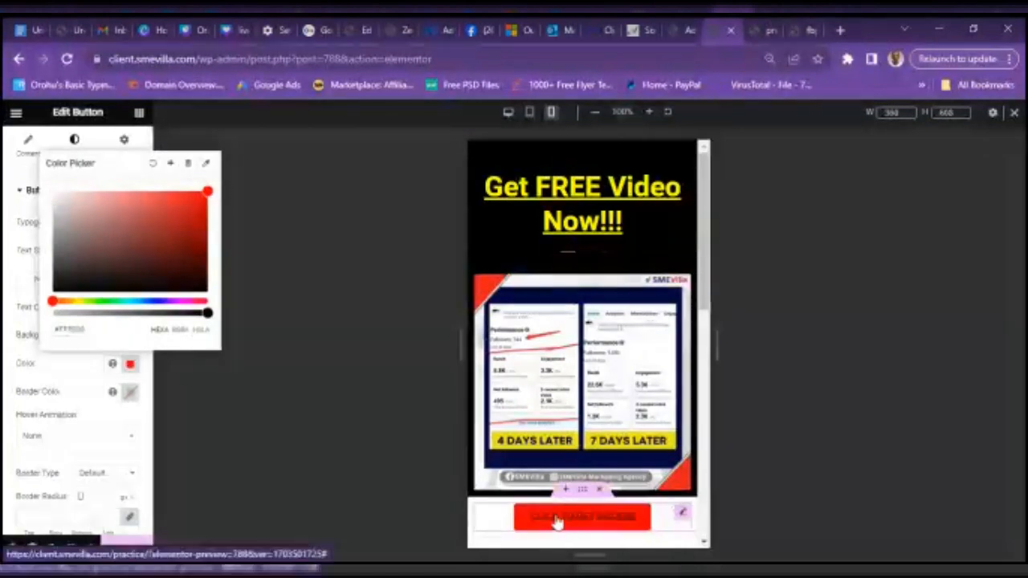
click(78, 376)
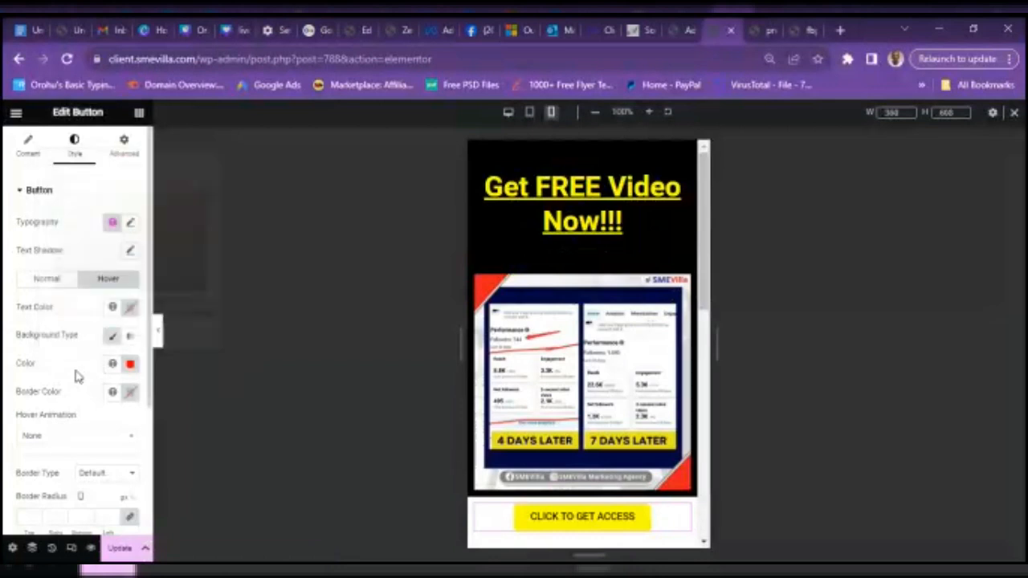
- Make the hover text white (#FFFFFF) and save the page with Update
click(131, 307)
drag(124, 398, 48, 347)
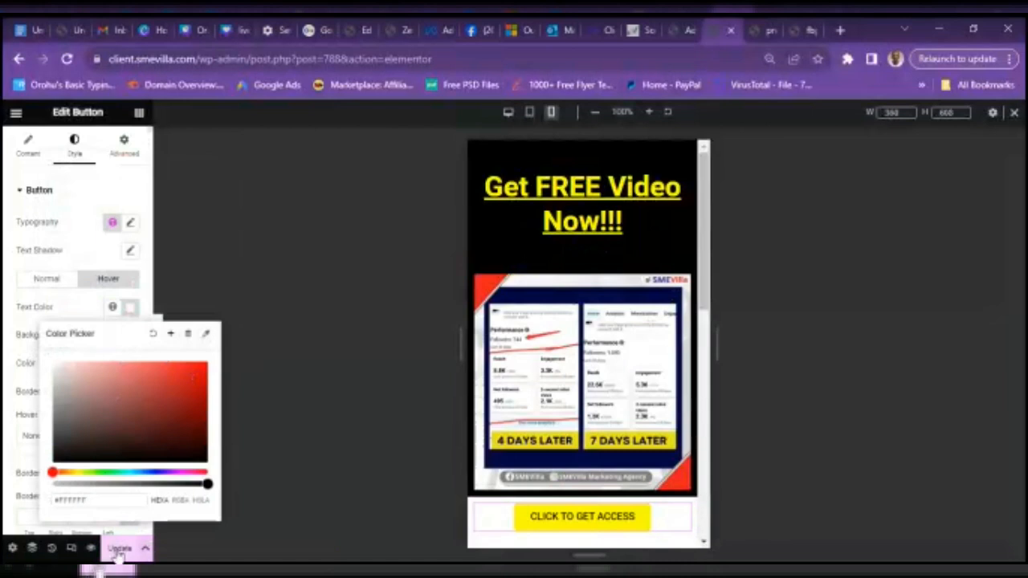
click(117, 550)
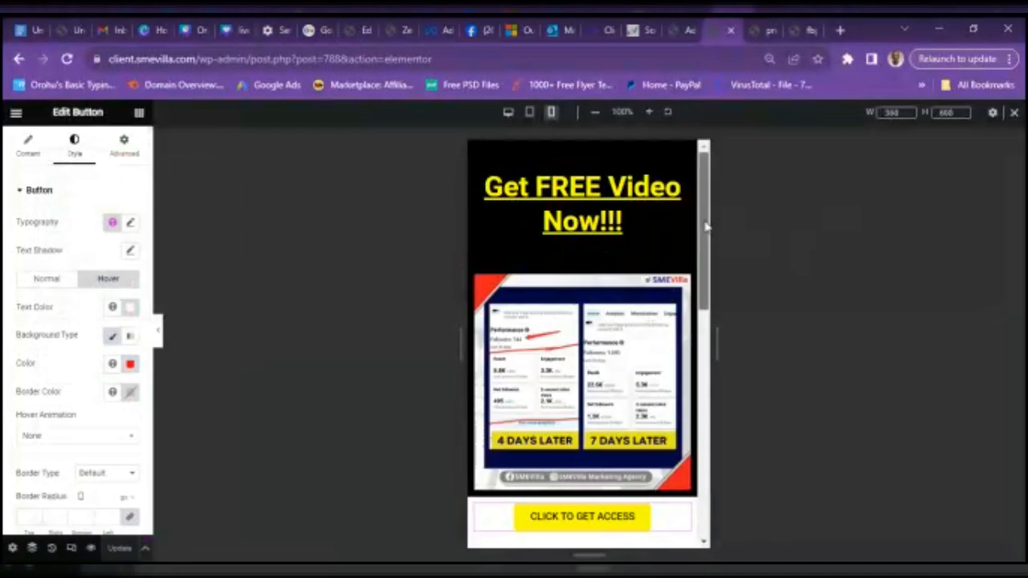
- Give the button's container a Classic black background
scroll(705, 227, down, 3)
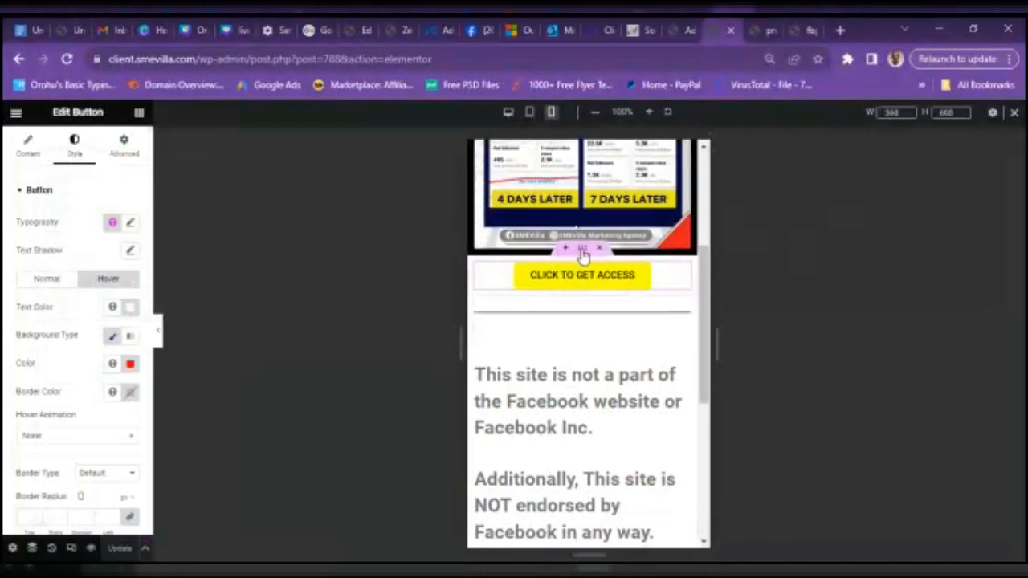
click(582, 250)
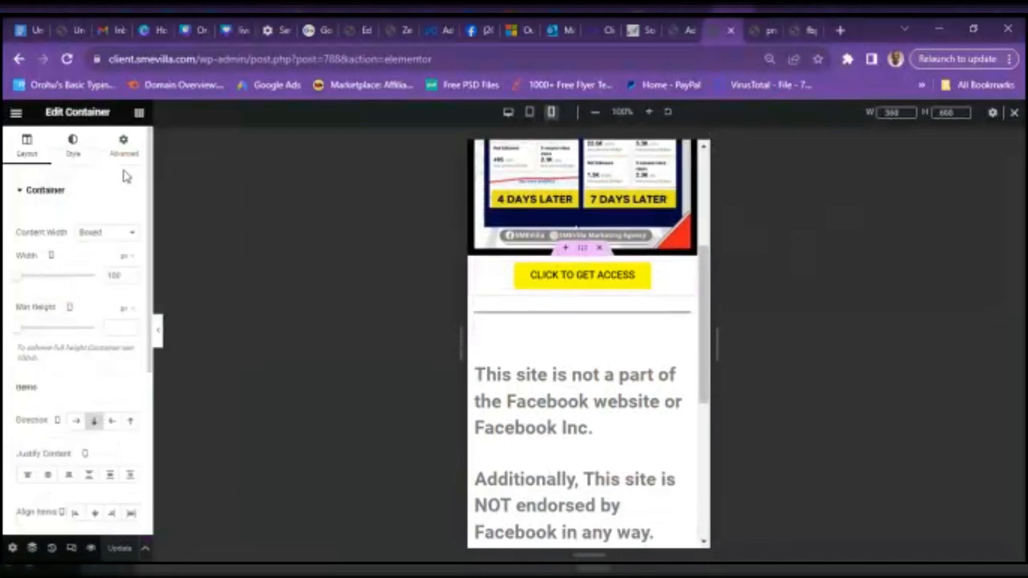
click(84, 154)
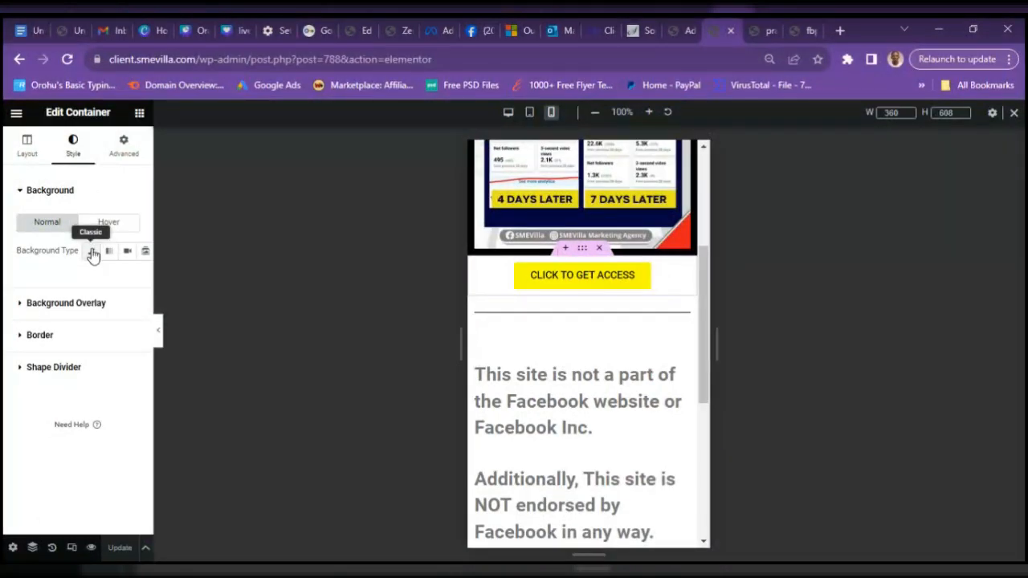
click(92, 252)
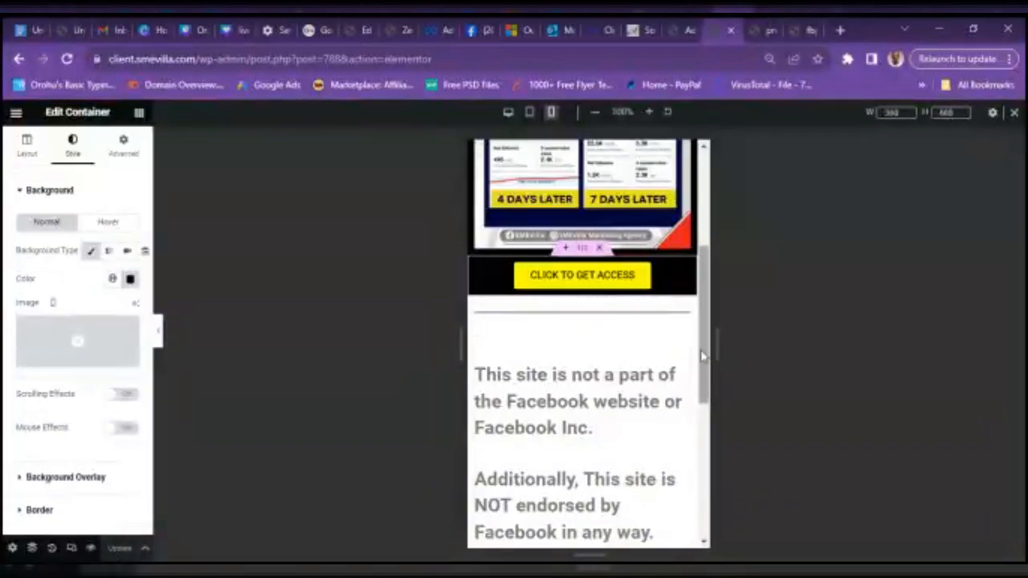
drag(707, 354, 729, 324)
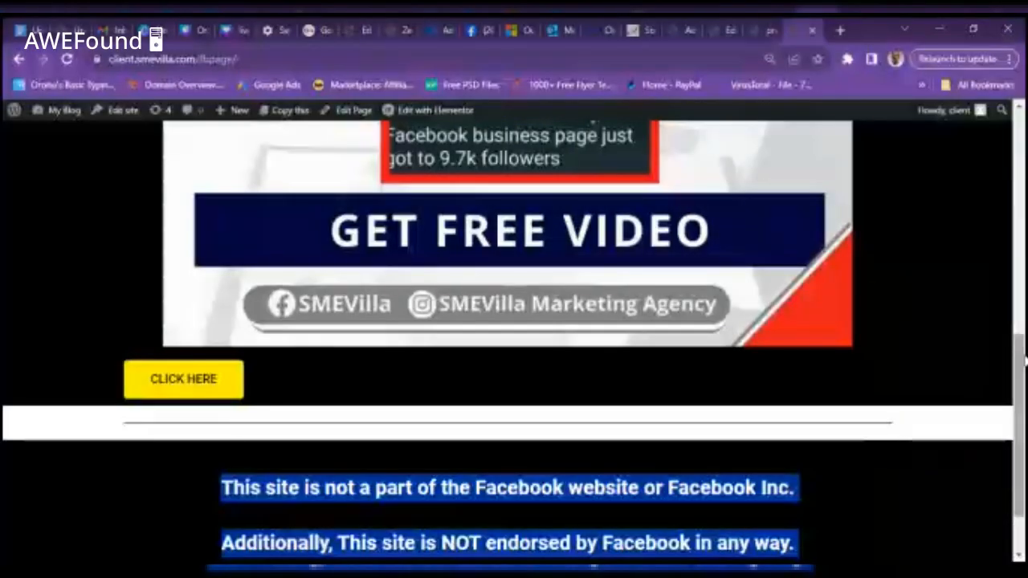
- Review the disclaimer on the live page, then return to the Elementor editor tab
scroll(1022, 389, down, 1)
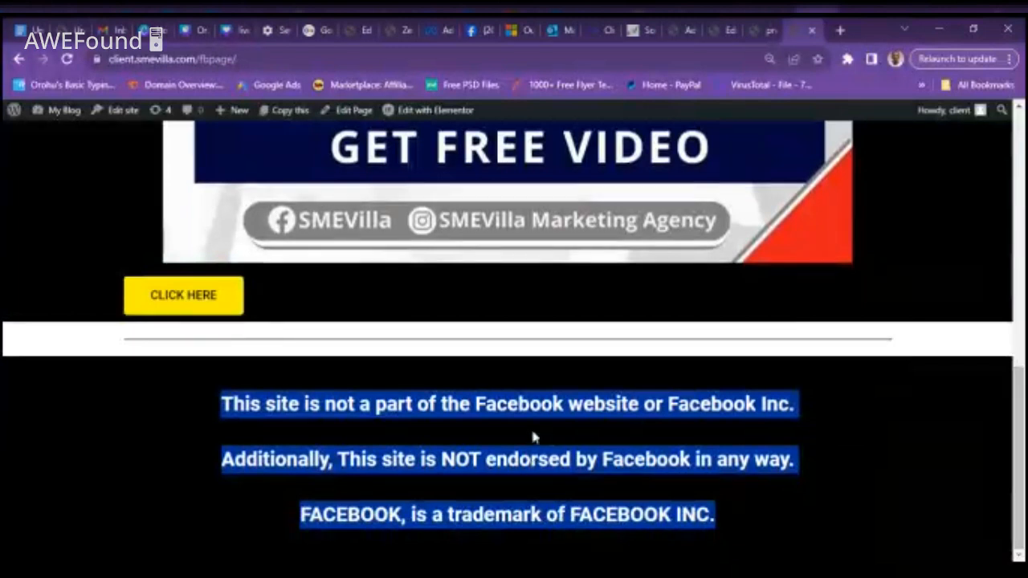
click(849, 418)
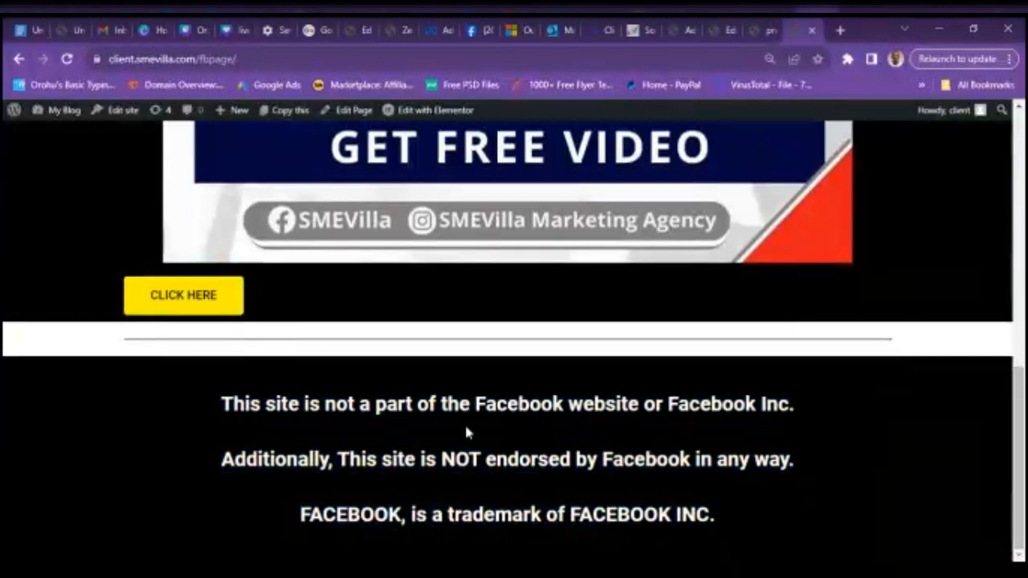
click(725, 30)
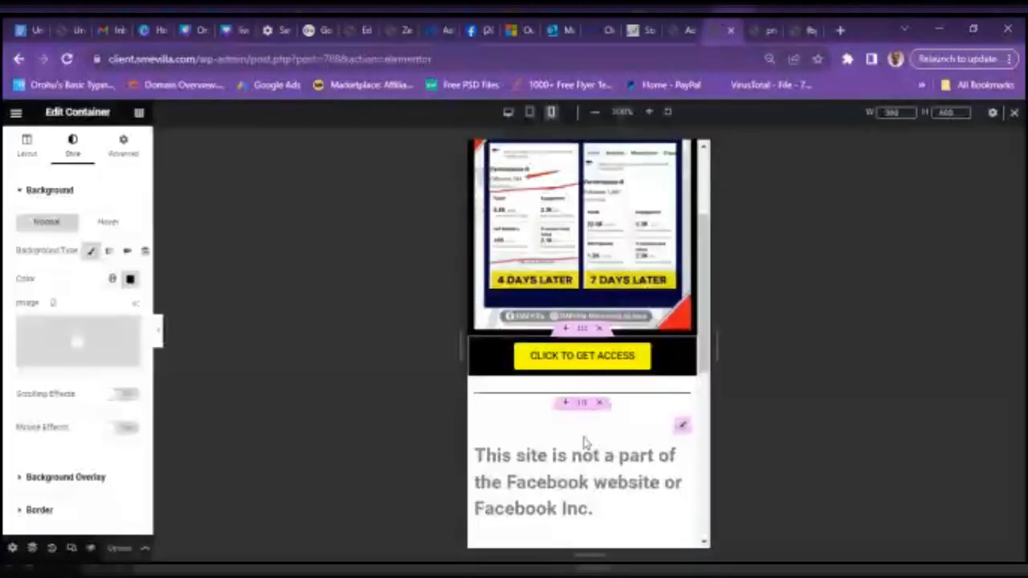
- Make all of the disclaimer text white
click(587, 490)
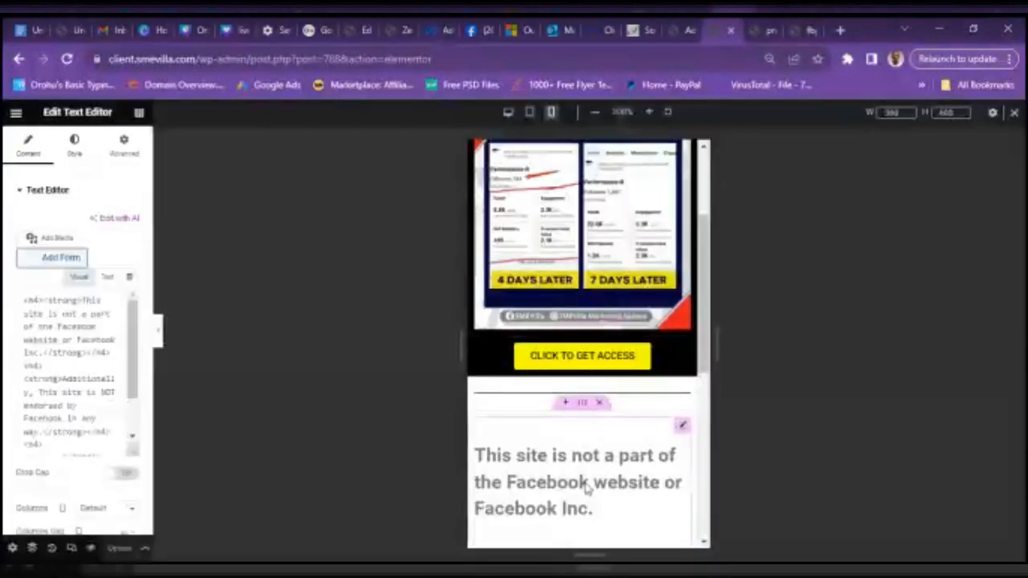
click(85, 466)
key(ctrl+a)
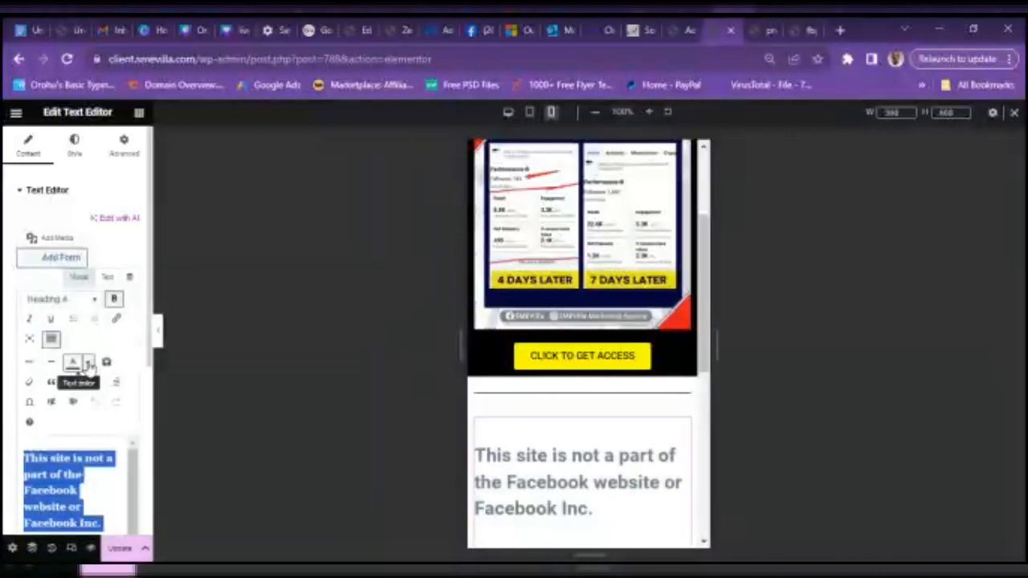
click(86, 363)
click(119, 431)
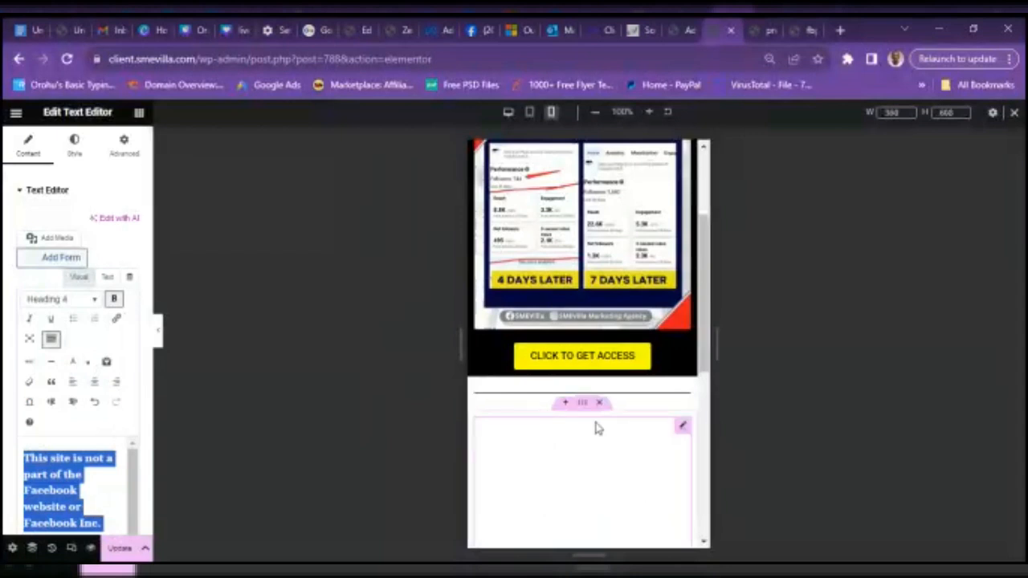
- Give the disclaimer section a Classic #020202 background, save, then reselect the disclaimer heading text
click(582, 406)
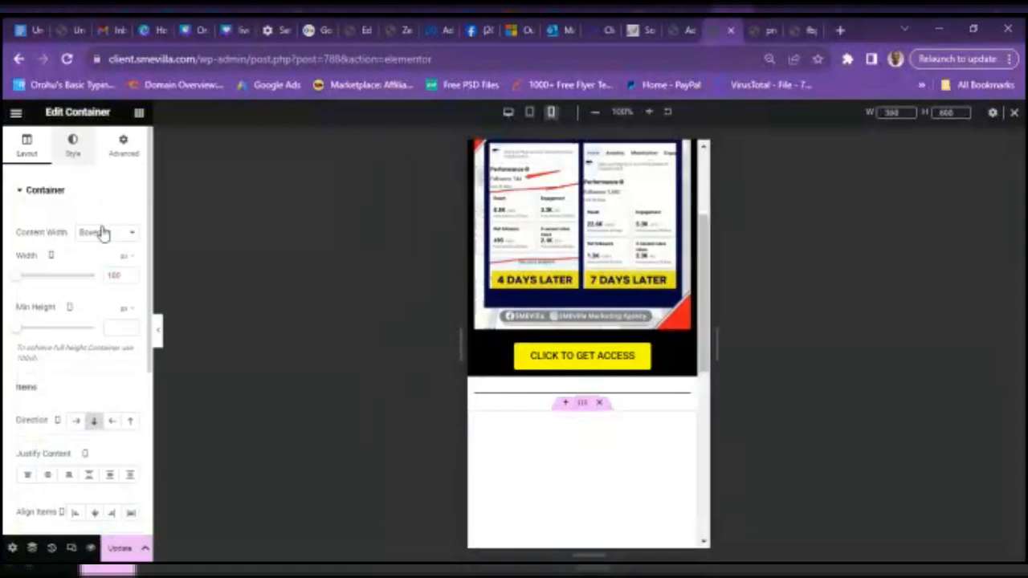
click(72, 145)
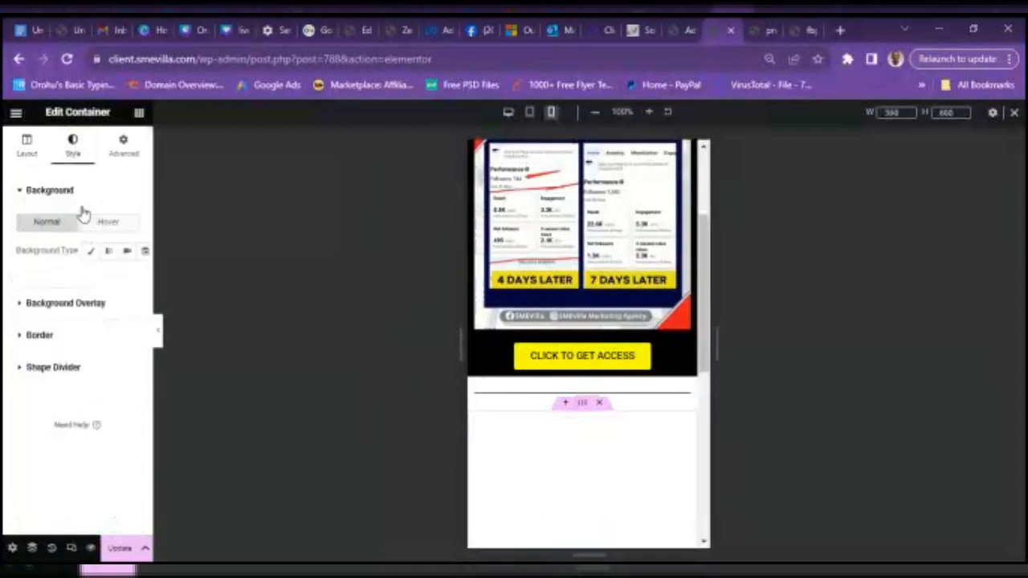
click(88, 253)
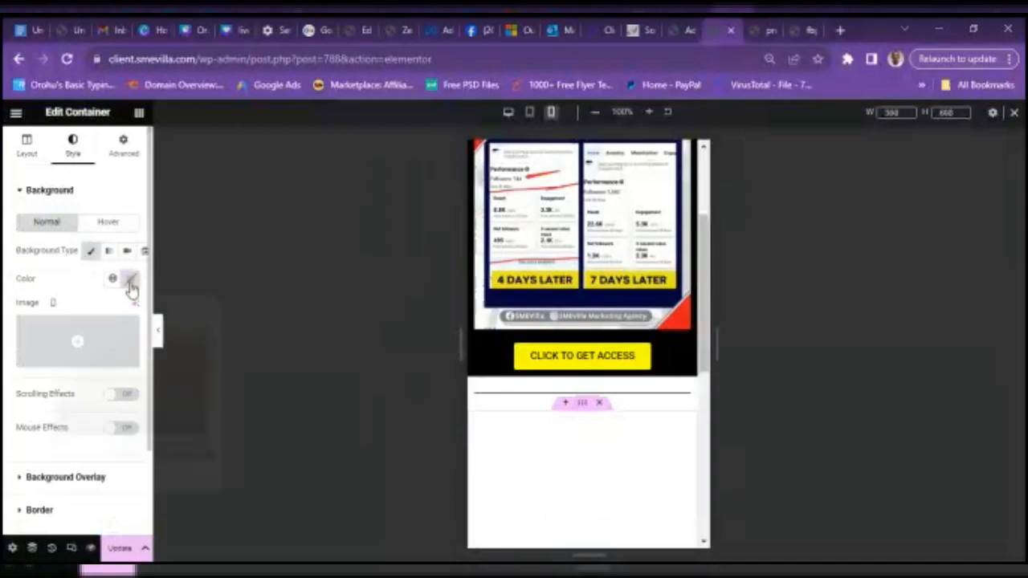
click(130, 279)
drag(134, 362, 46, 444)
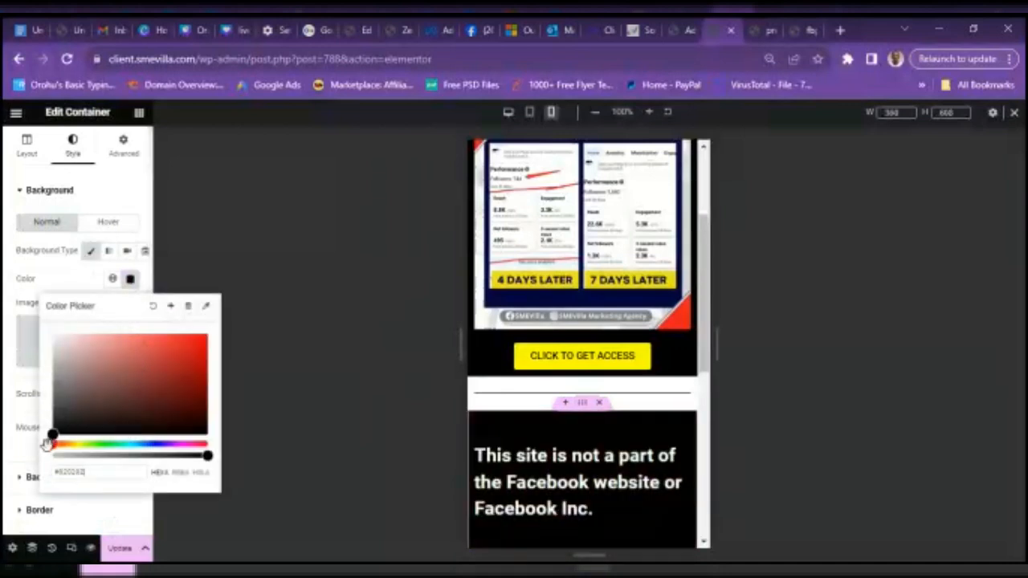
click(113, 551)
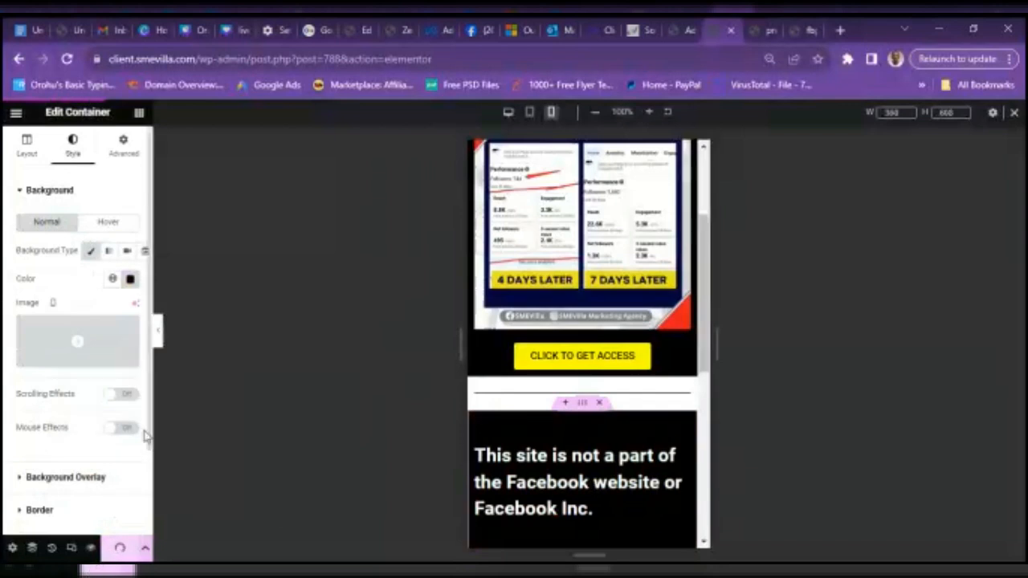
click(555, 480)
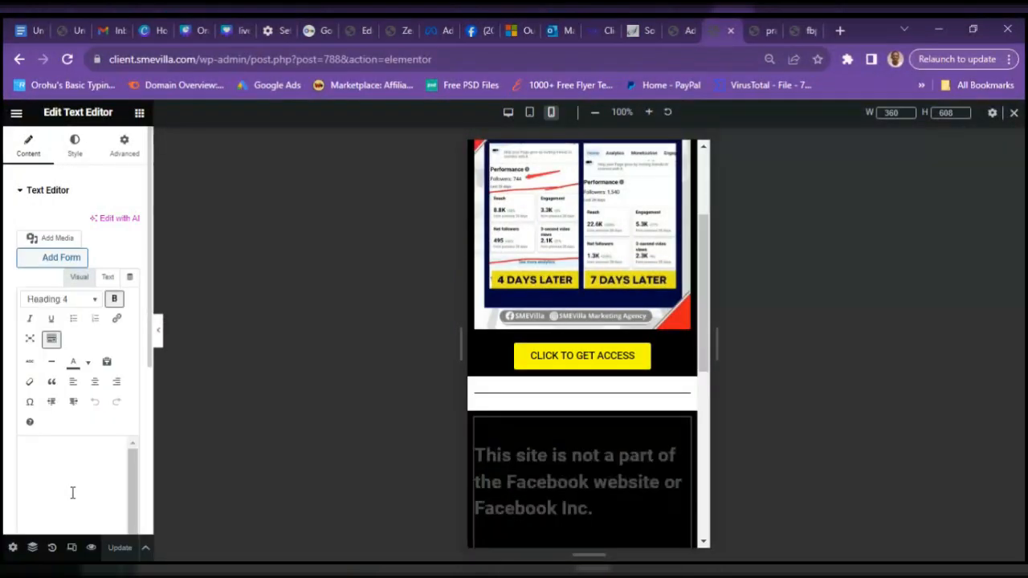
triple_click(72, 492)
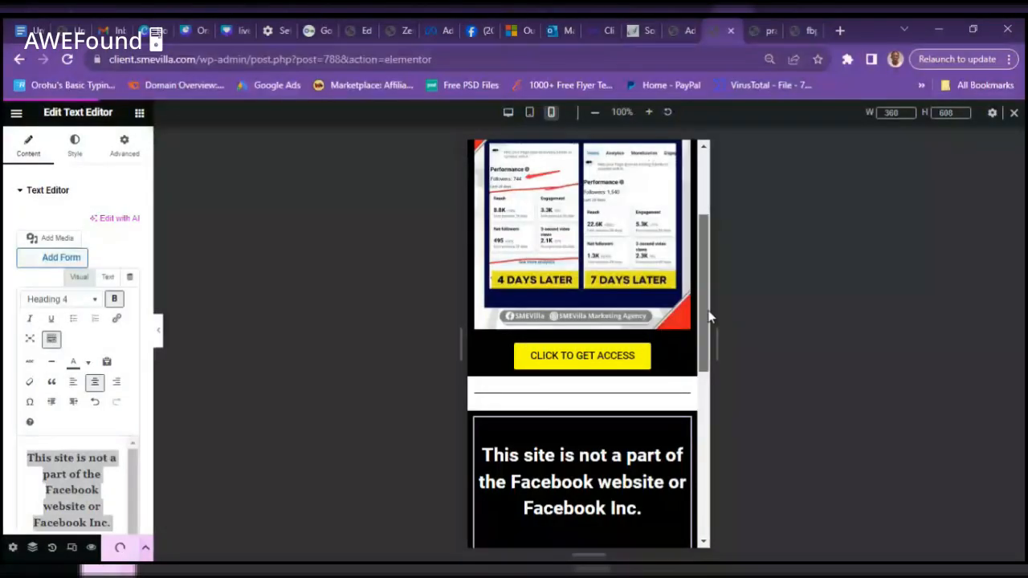
- Confirm the live CLICK HERE button opens the WhatsApp send page, and select its URL
drag(703, 312, 708, 432)
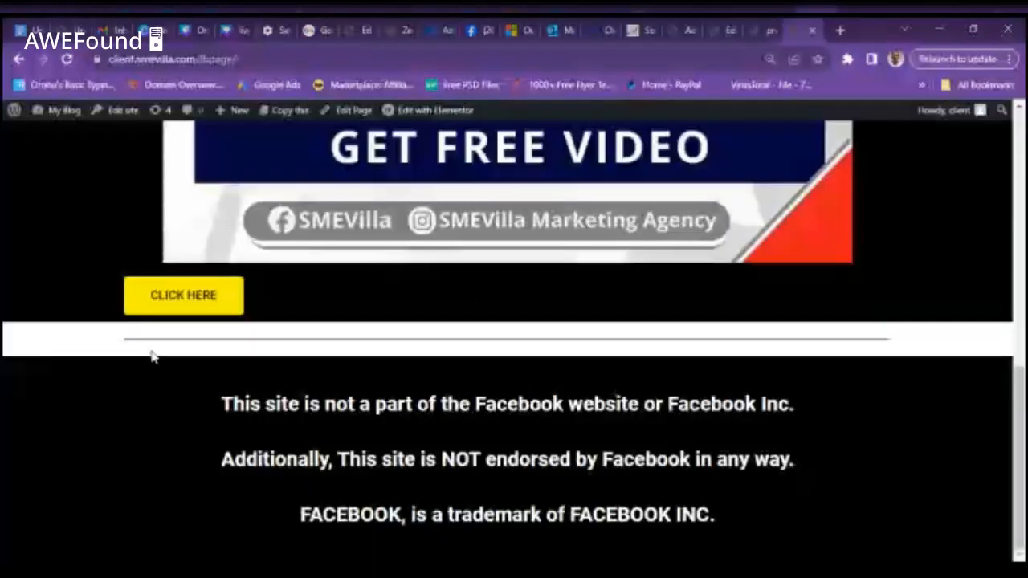
click(184, 308)
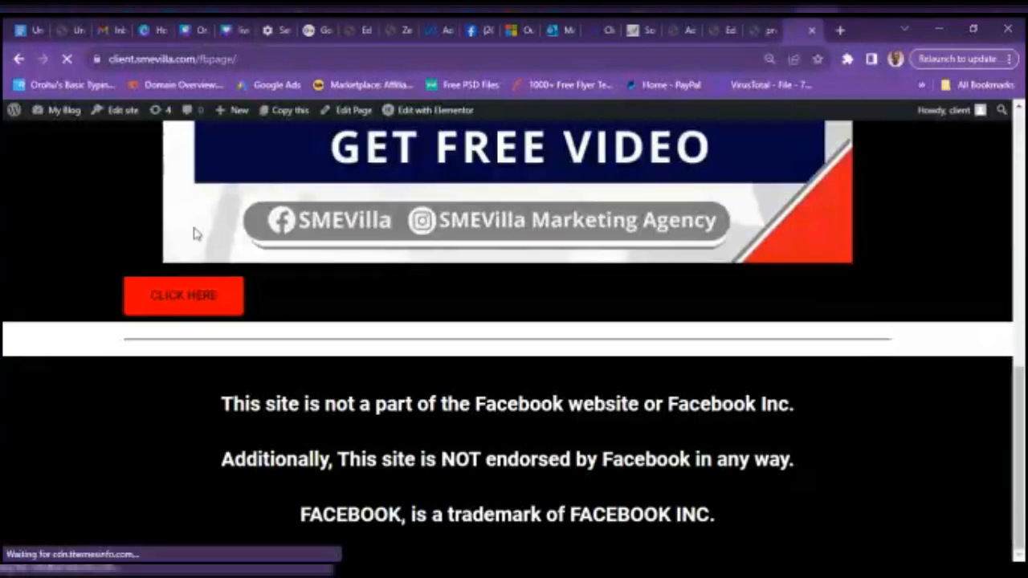
click(225, 60)
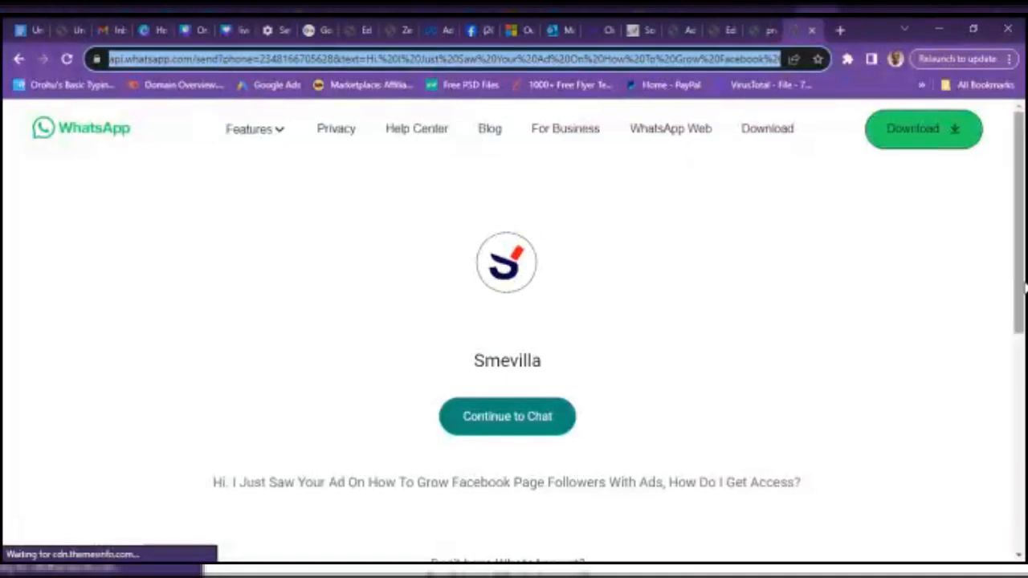
- Copy the prefilled Facebook-followers message and start typing 'wa' in the address bar
click(1024, 247)
scroll(509, 259, down, 3)
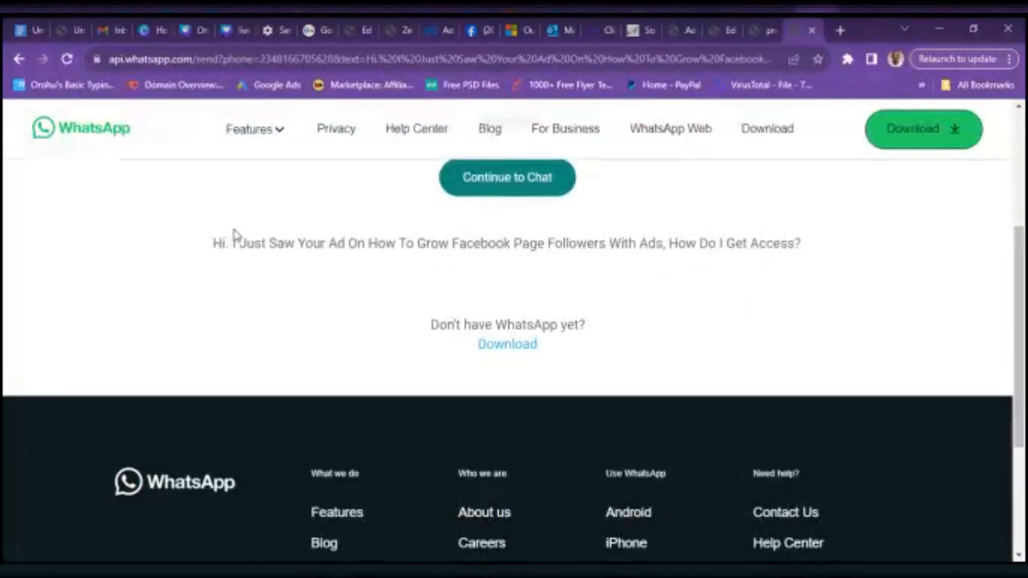
drag(211, 248, 807, 247)
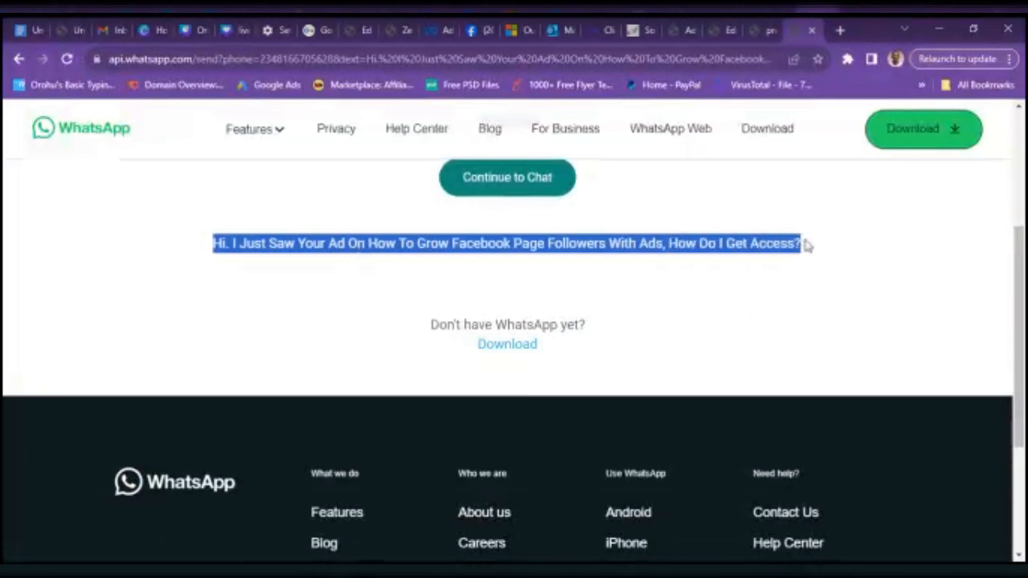
right_click(688, 243)
click(701, 254)
click(350, 63)
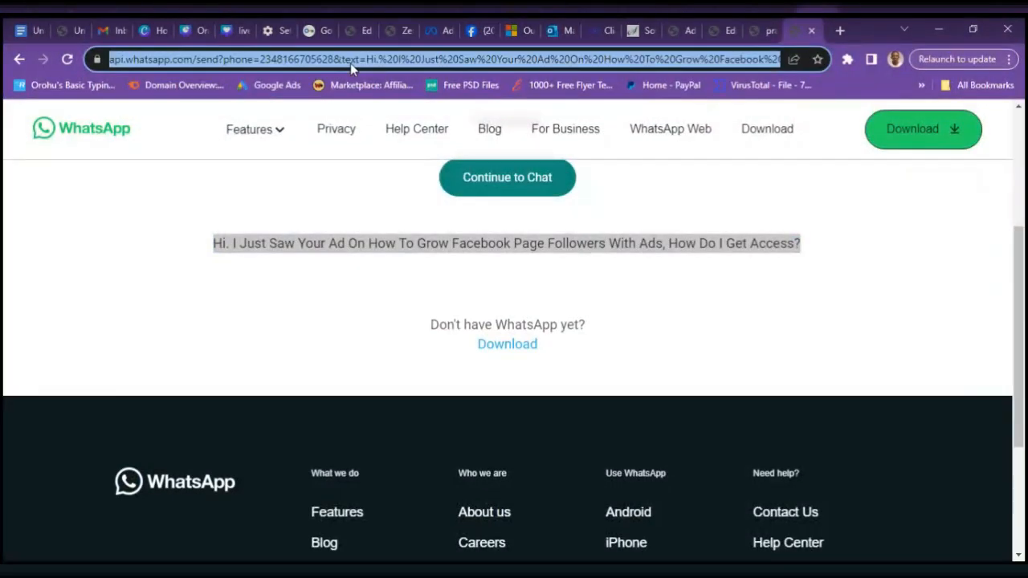
text(wa)
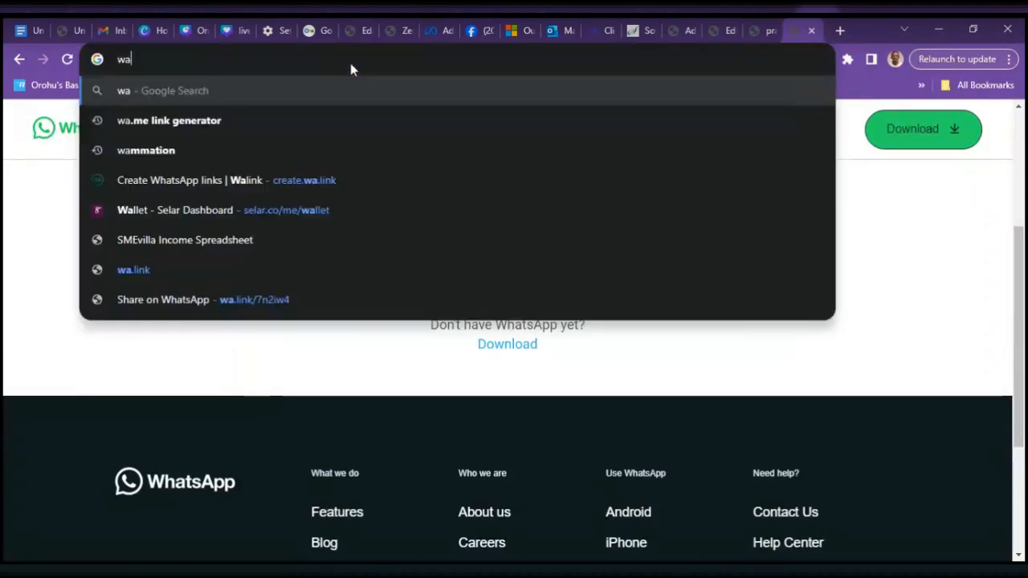
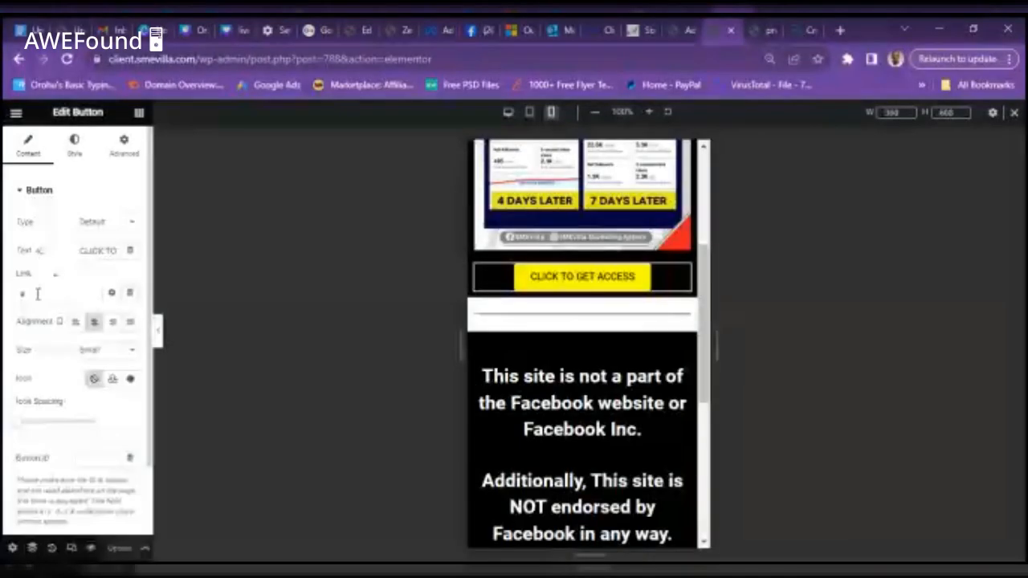
- Replace the button's # link with the pasted WhatsApp wa.link URL
key(BackSpace)
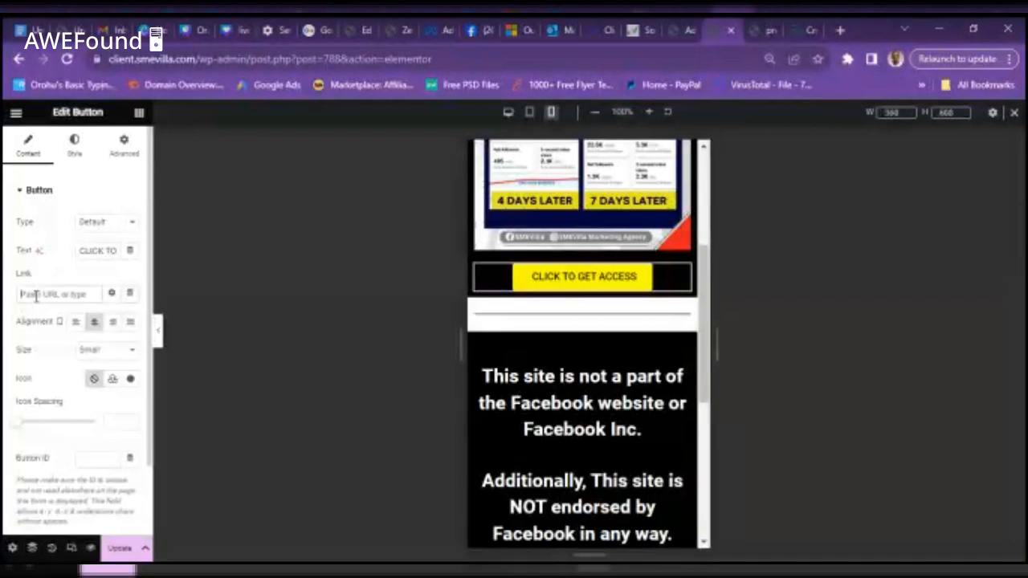
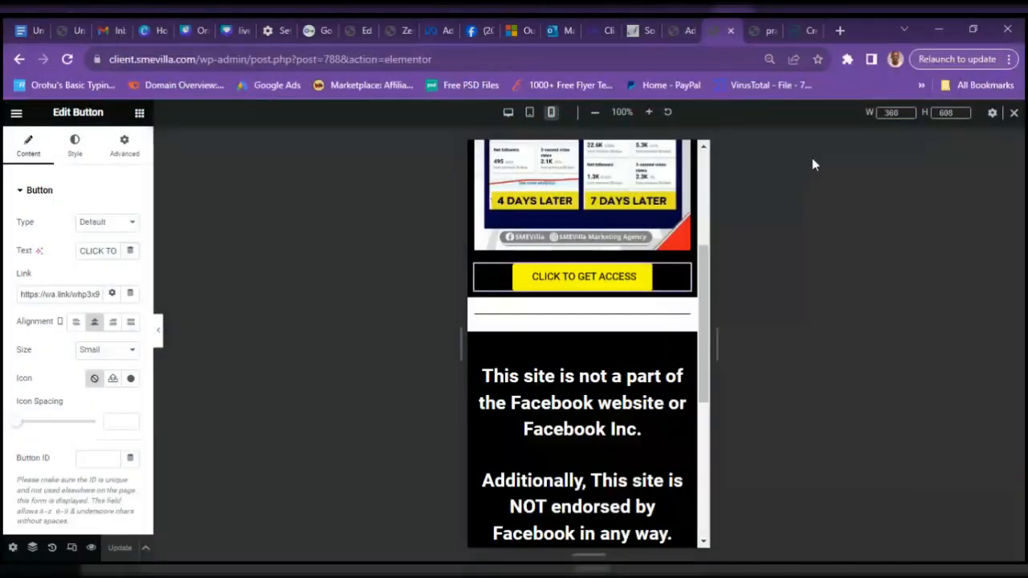
click(766, 31)
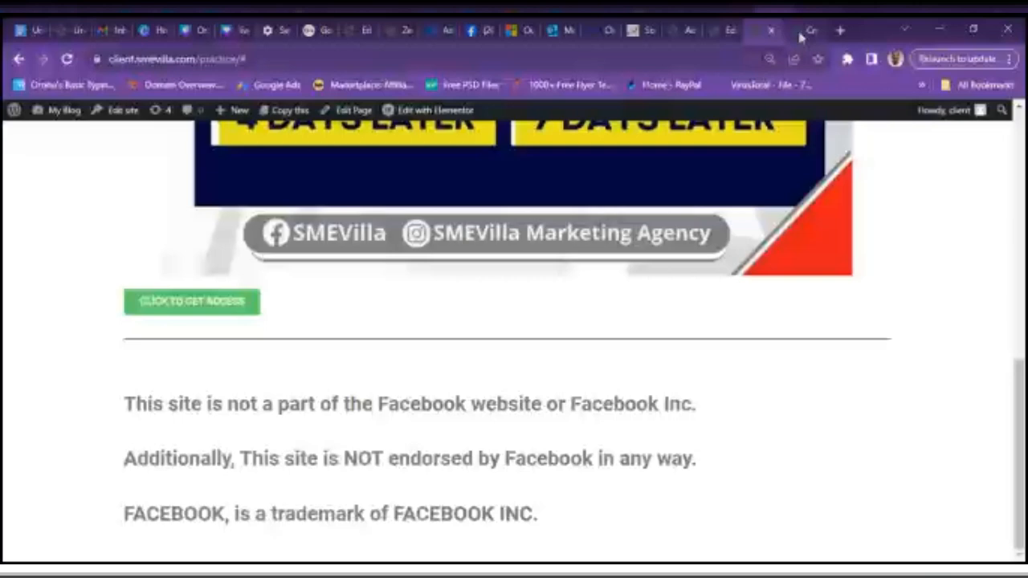
click(67, 60)
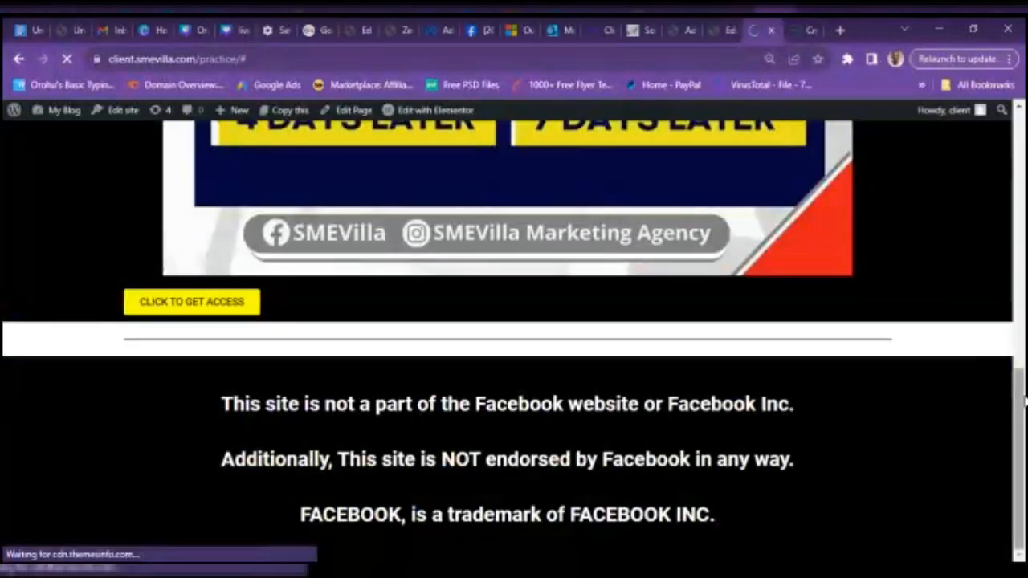
drag(1023, 422, 1022, 355)
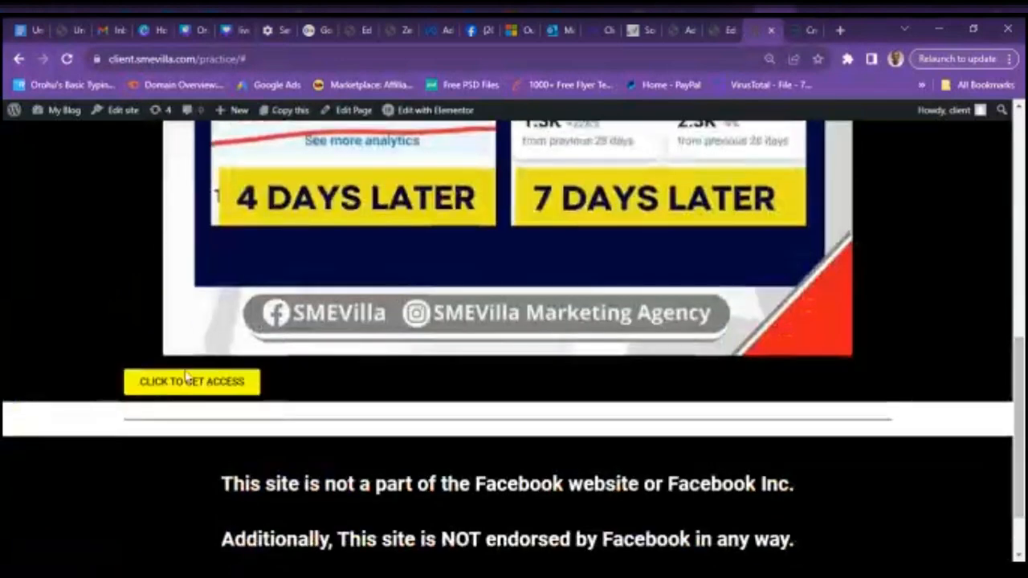
click(715, 34)
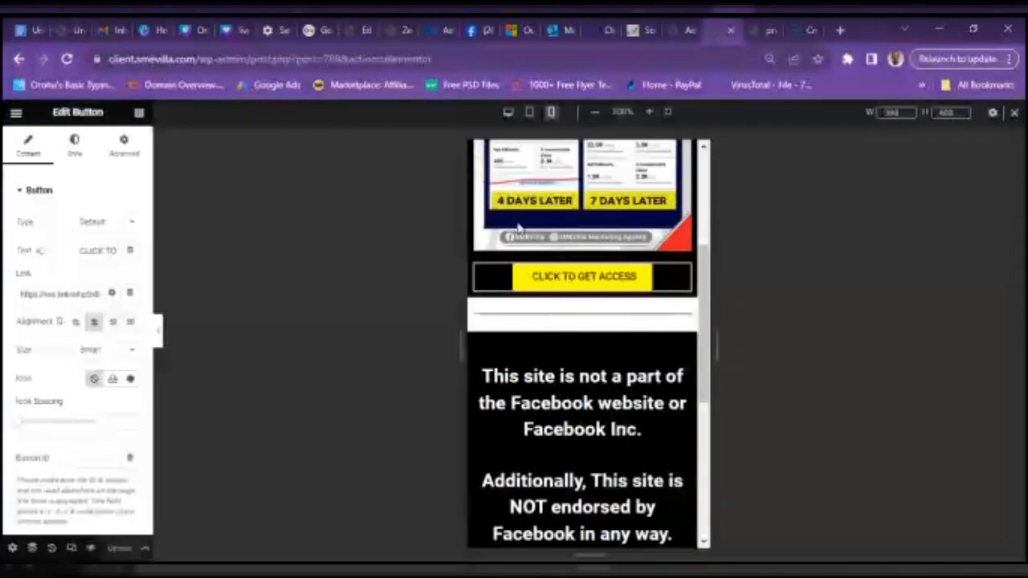
- In desktop view, make the button size Large with centre alignment and update the page
click(509, 116)
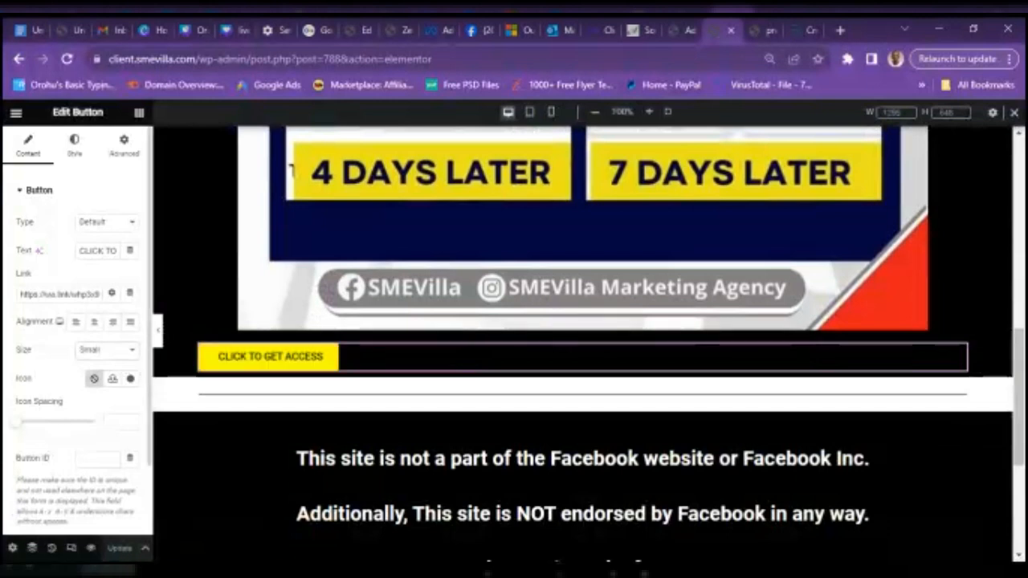
click(94, 401)
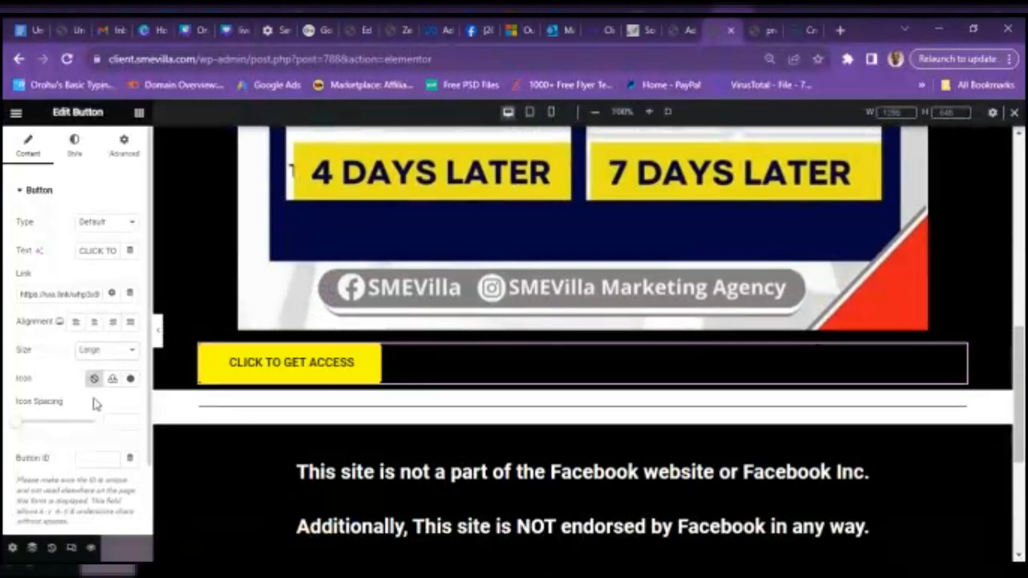
click(95, 326)
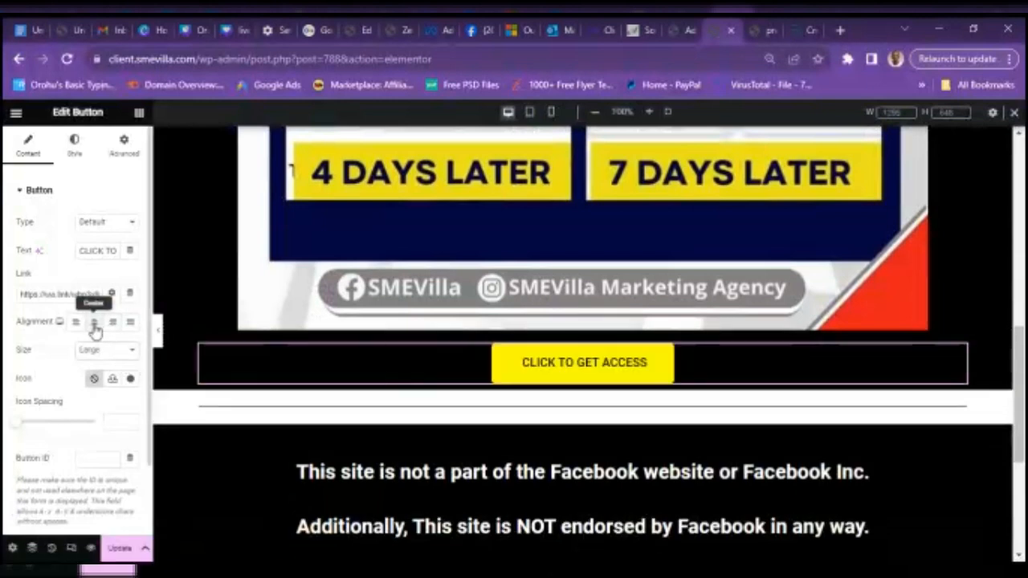
click(121, 550)
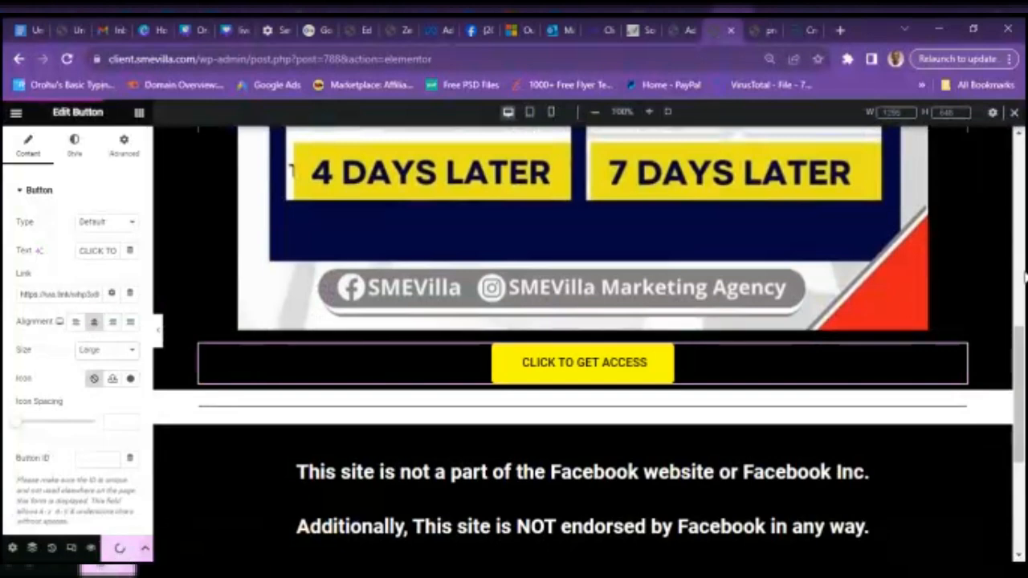
drag(1020, 336, 1024, 74)
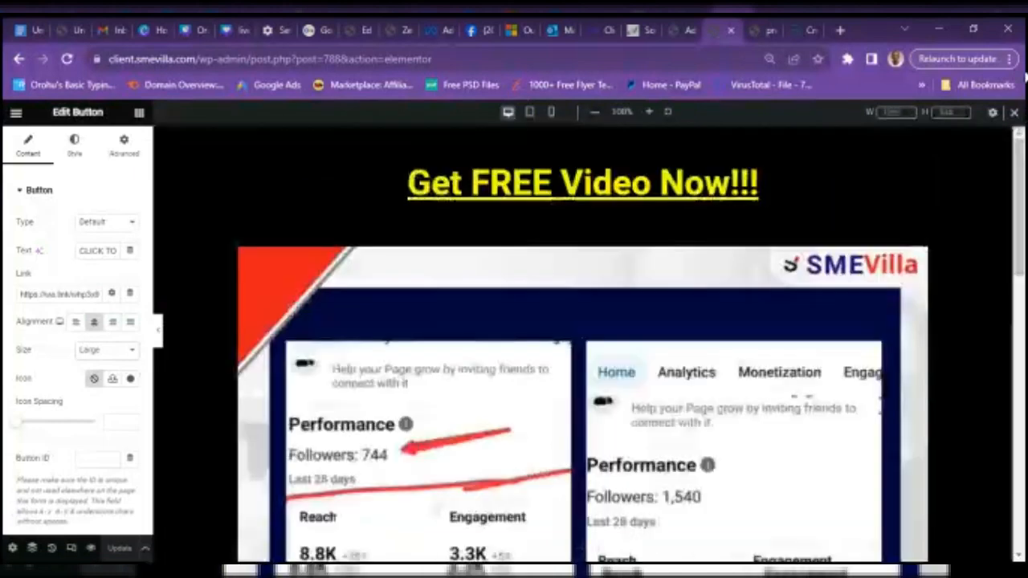
- Preview the centred button at tablet width, then scroll to it at mobile width
click(529, 112)
scroll(833, 327, down, 5)
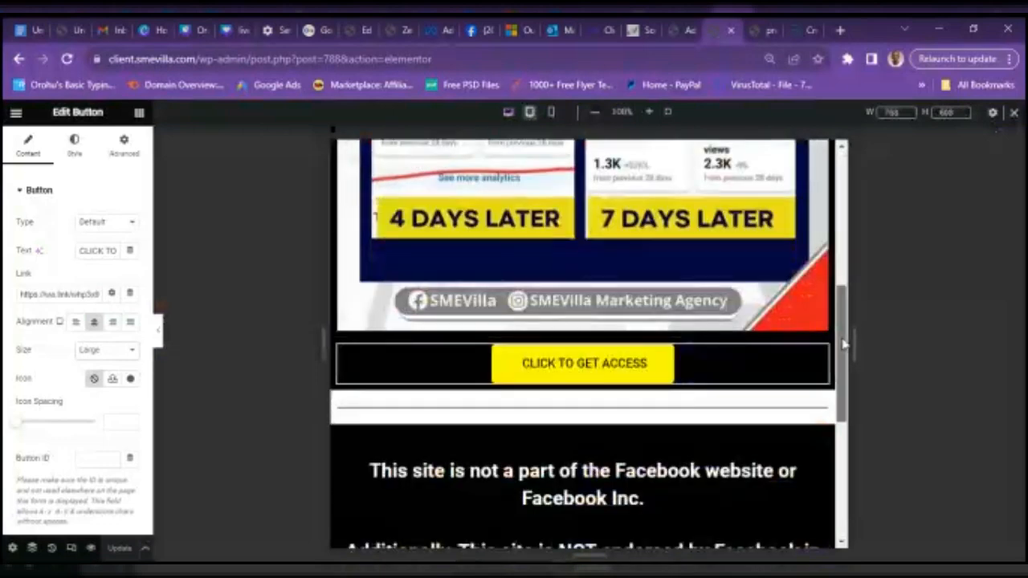
drag(844, 343, 858, 165)
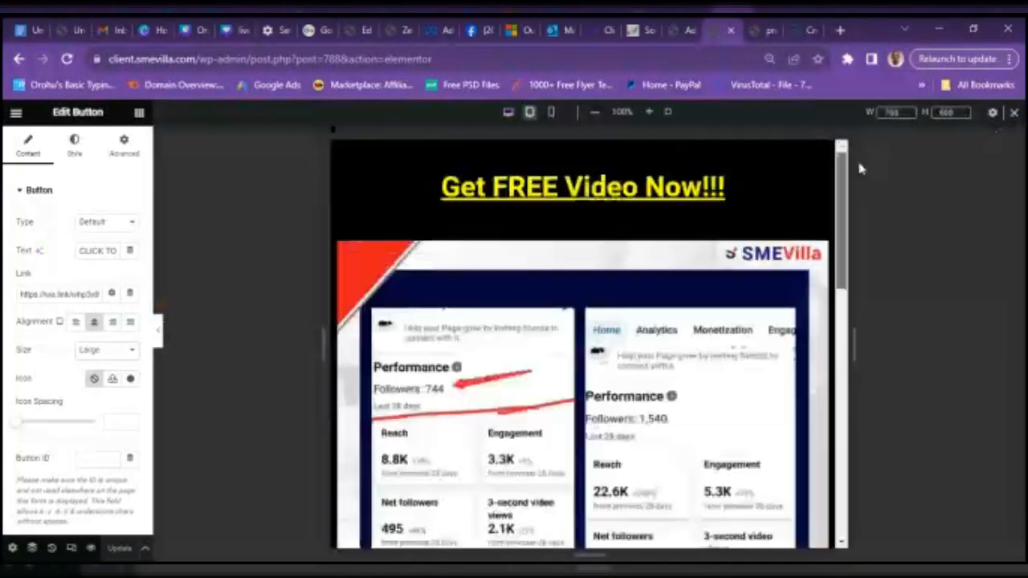
click(550, 112)
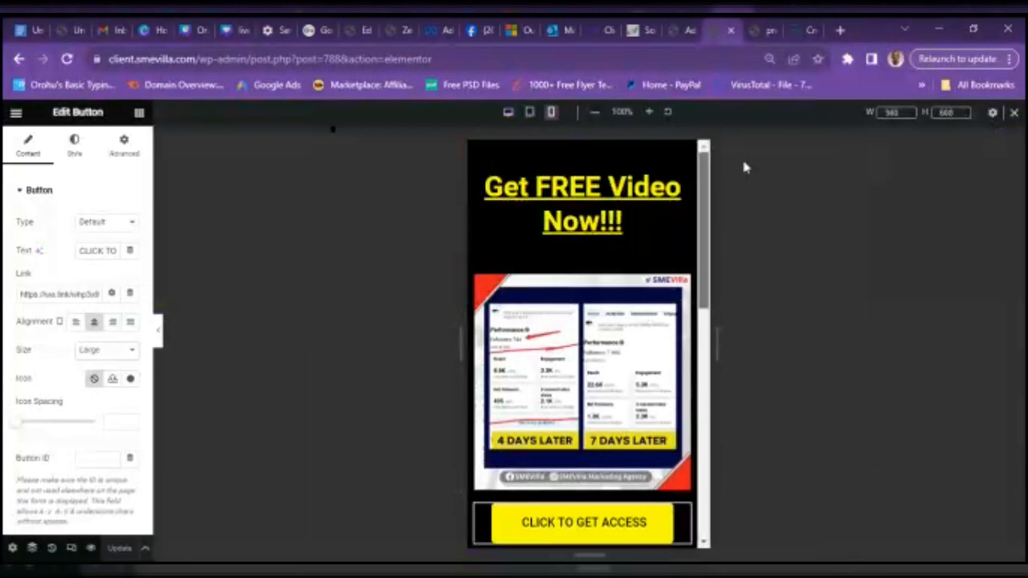
scroll(736, 275, down, 3)
scroll(736, 275, down, 1)
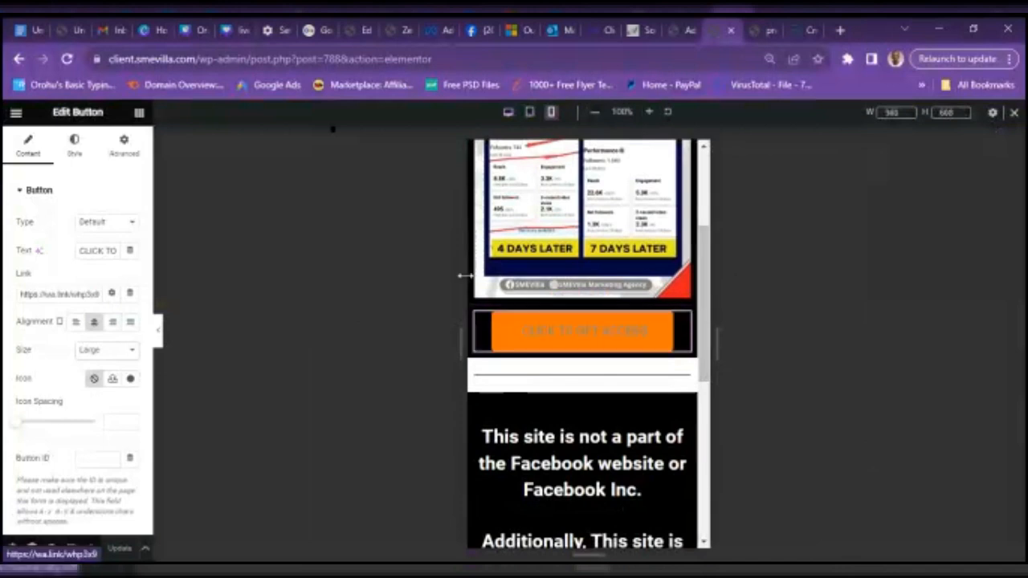
- Set the button's Motion Effects entrance animation to Jello and update the page
click(120, 147)
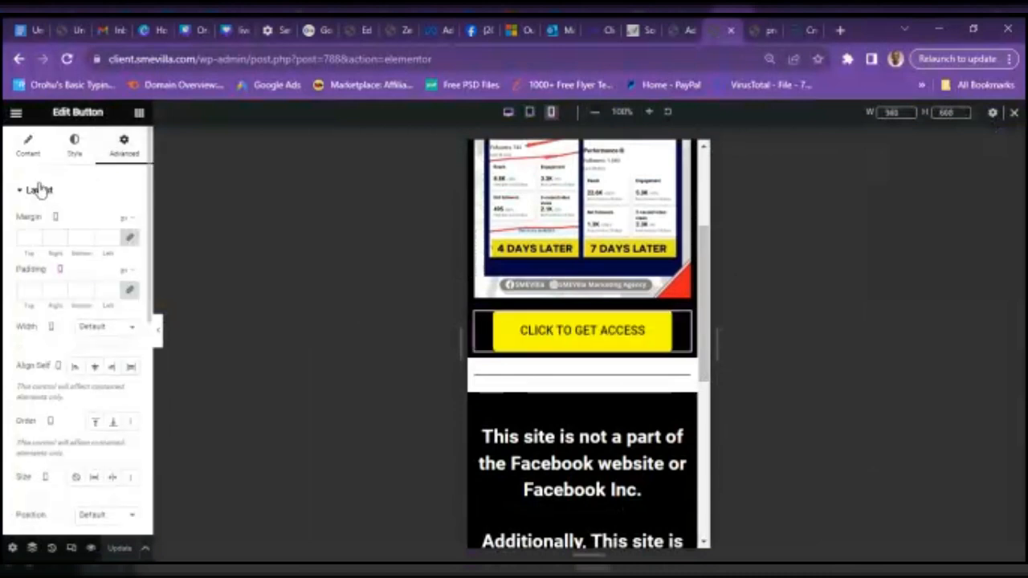
click(38, 190)
click(53, 224)
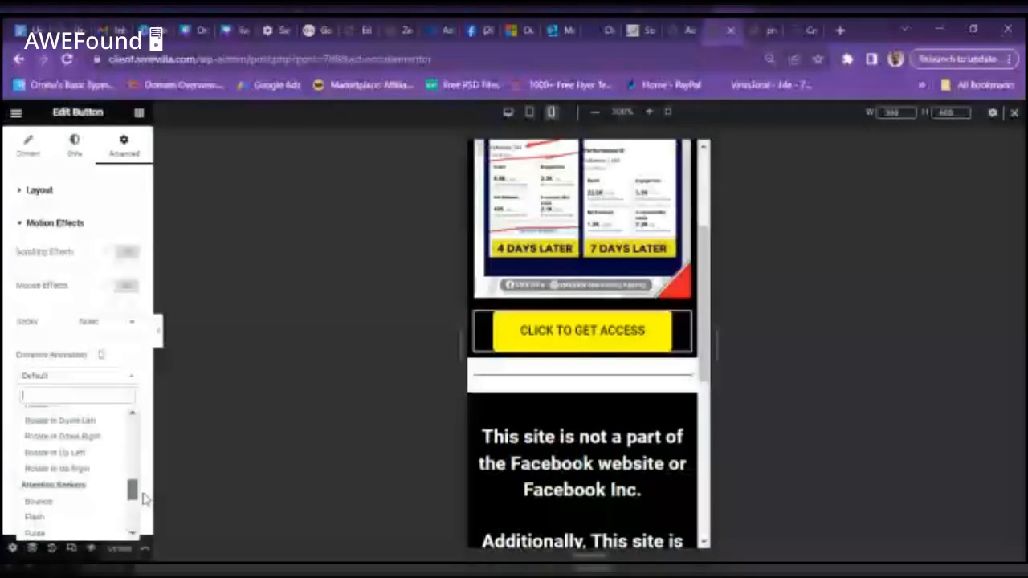
scroll(141, 493, down, 3)
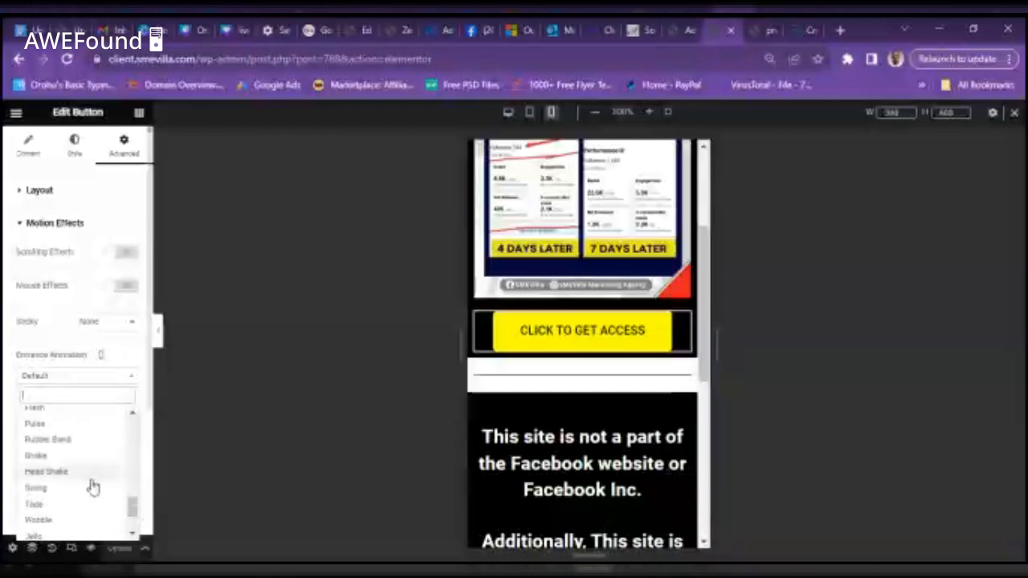
click(53, 456)
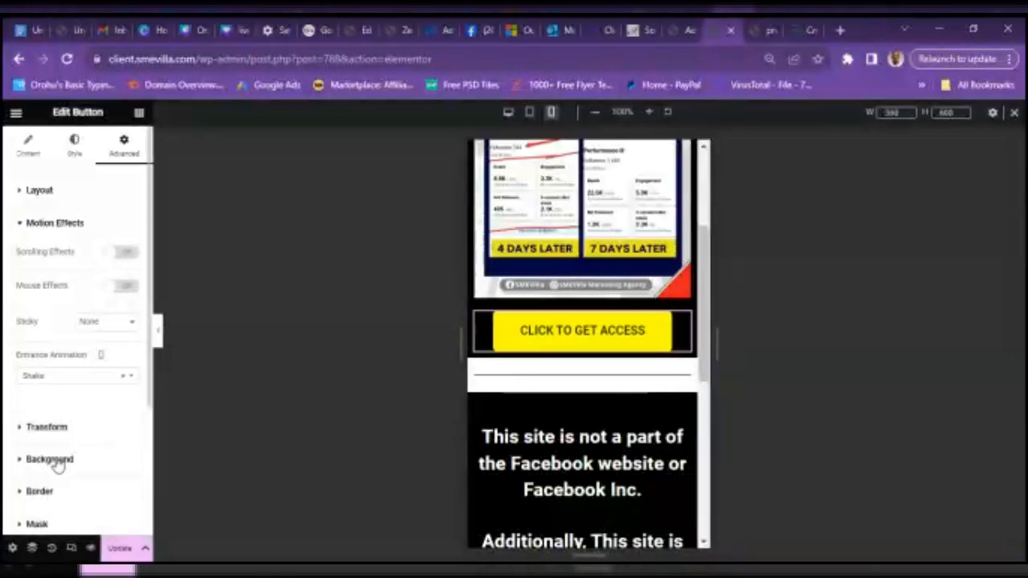
click(91, 379)
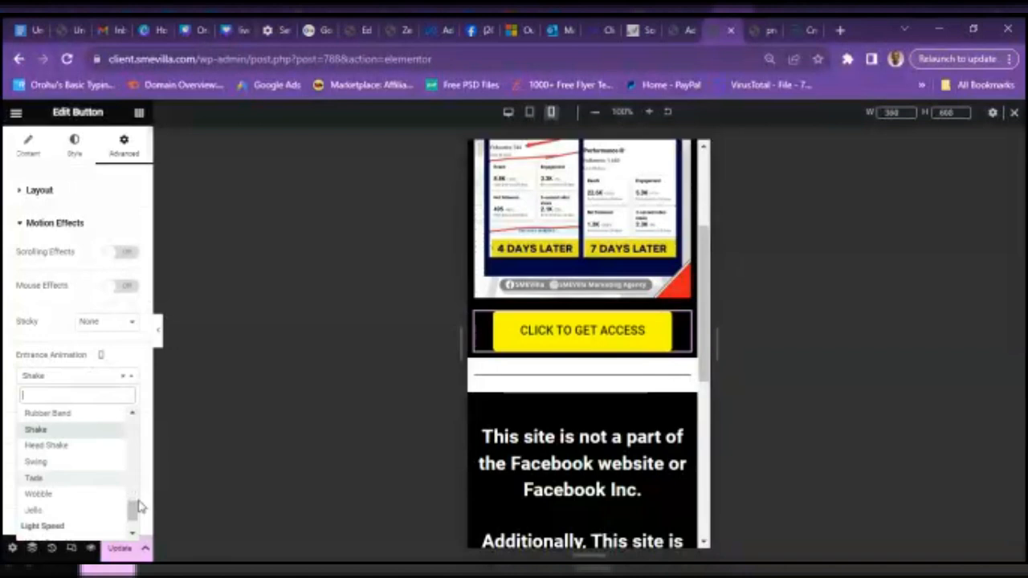
click(78, 511)
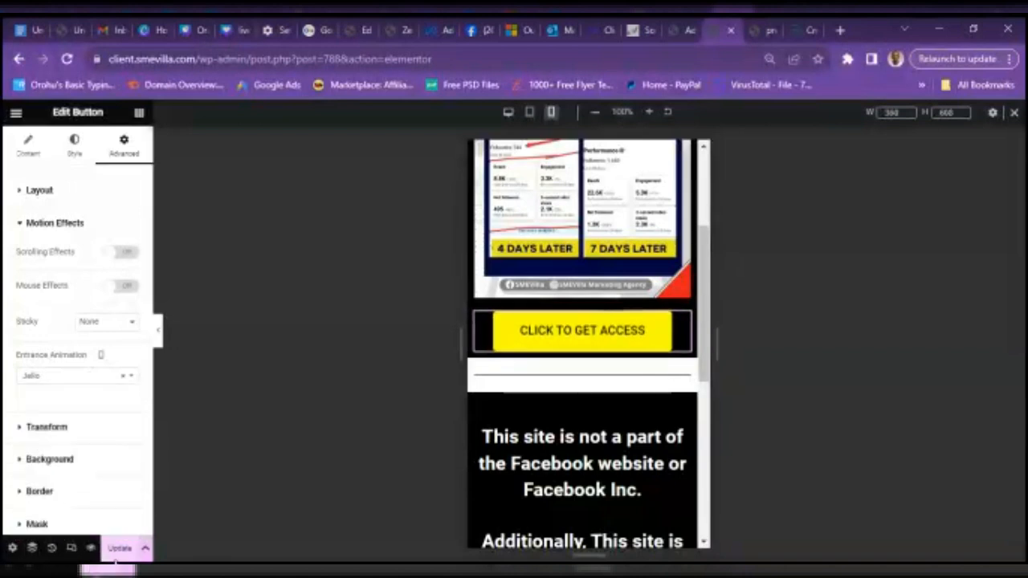
click(118, 549)
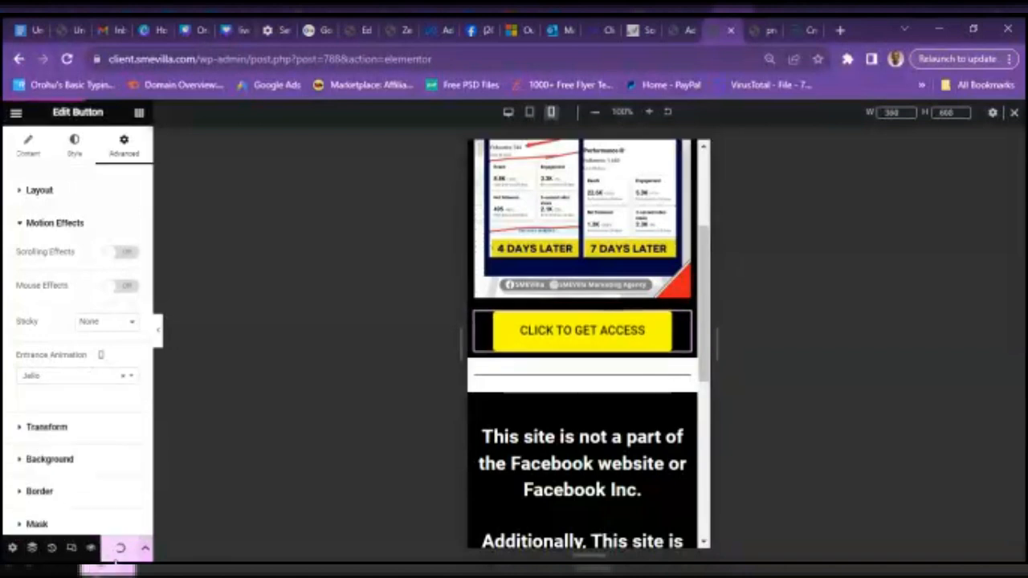
- Reload the live practice page so it shows the updated button
click(798, 28)
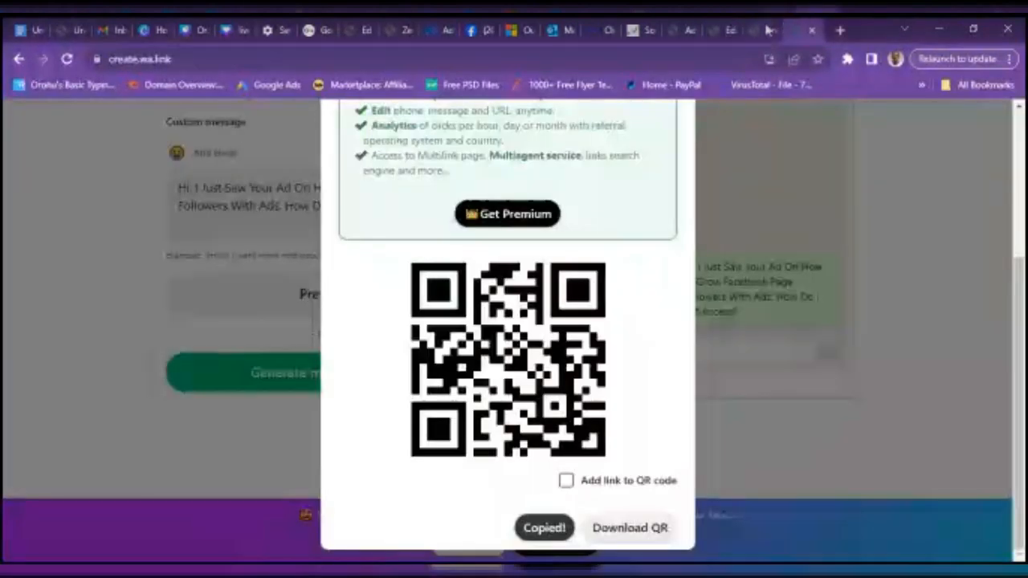
click(769, 29)
click(76, 60)
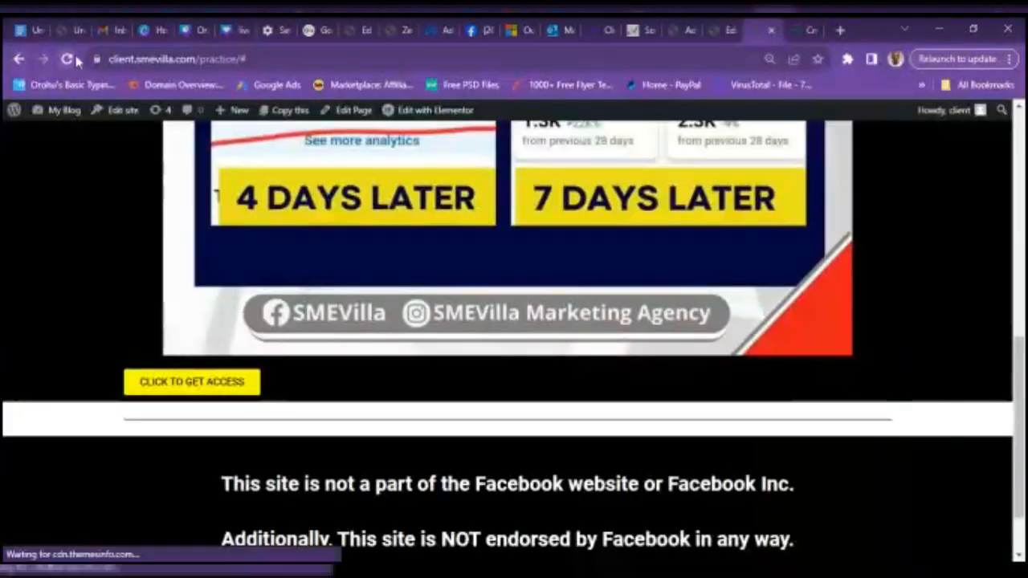
click(67, 59)
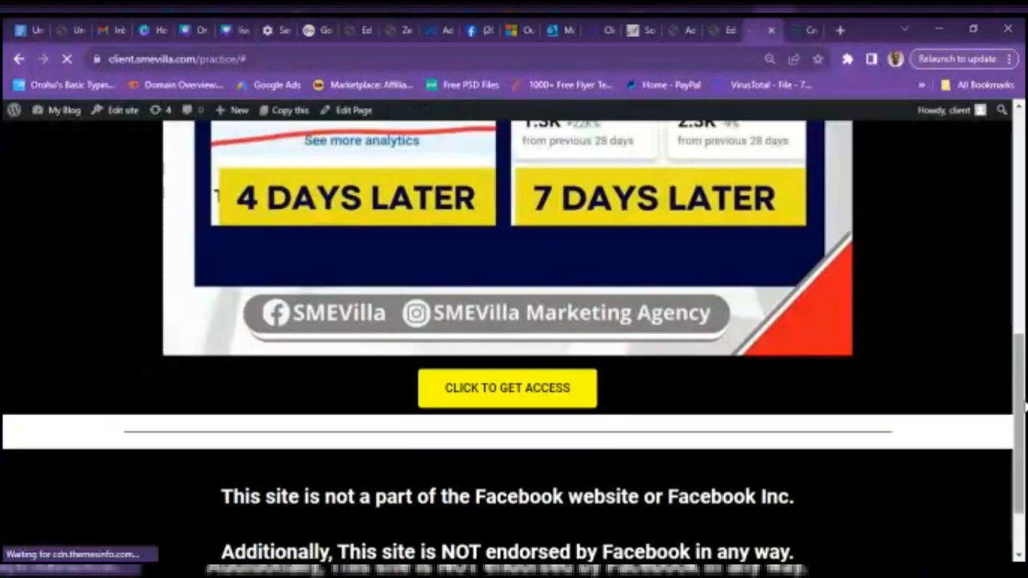
- Scroll to the CLICK TO GET ACCESS button, test its WhatsApp link, and return to the editor
mouse_move(1025, 391)
mouse_down()
mouse_move(1018, 107)
mouse_move(1021, 410)
mouse_up()
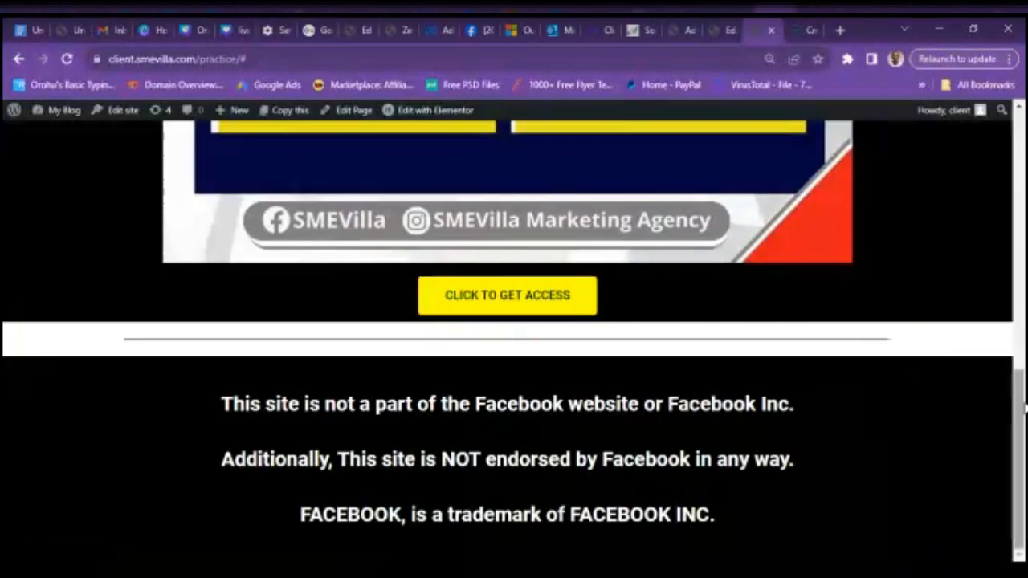
drag(1023, 408, 1024, 136)
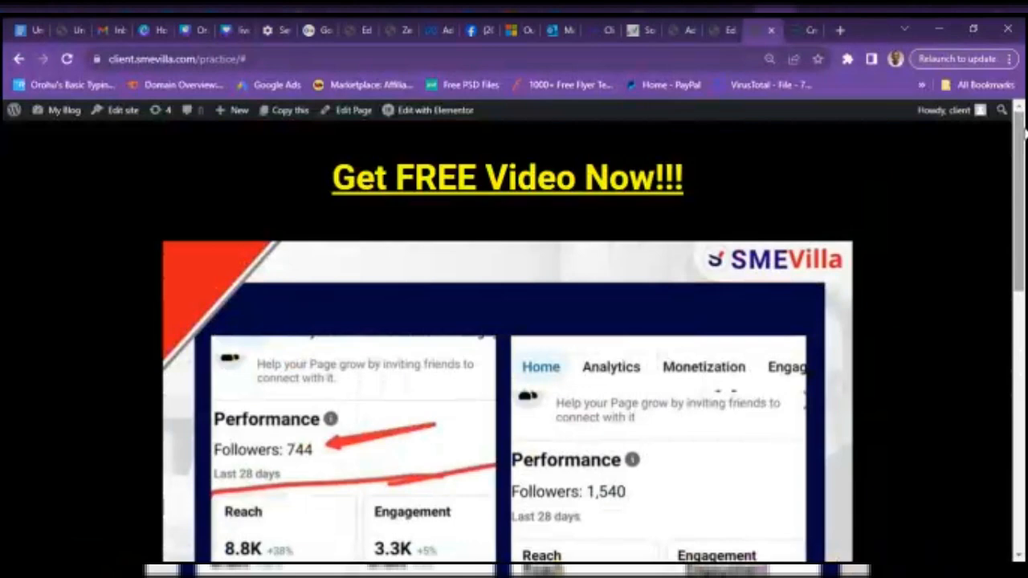
drag(1024, 137, 1024, 336)
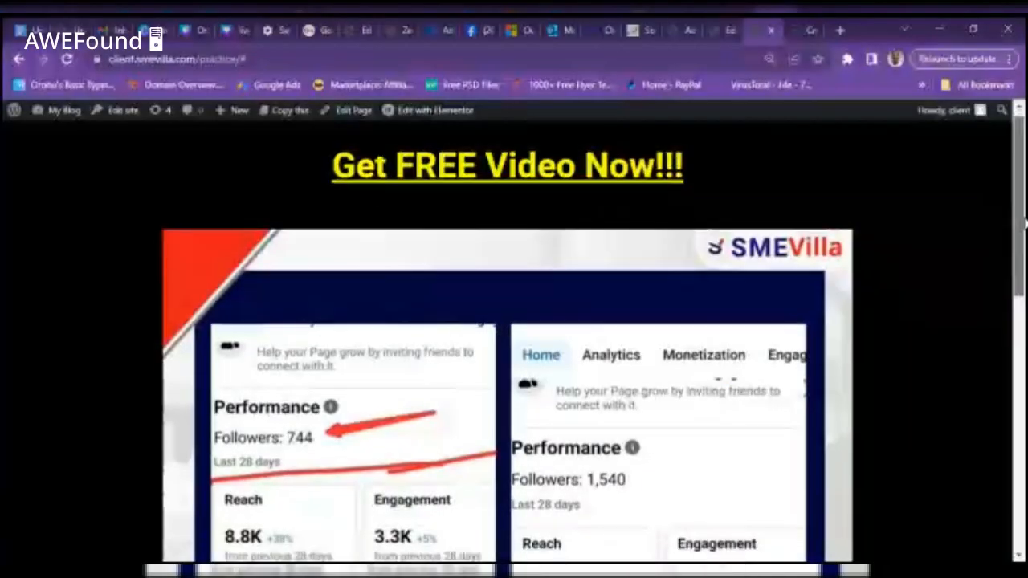
scroll(1024, 440, down, 8)
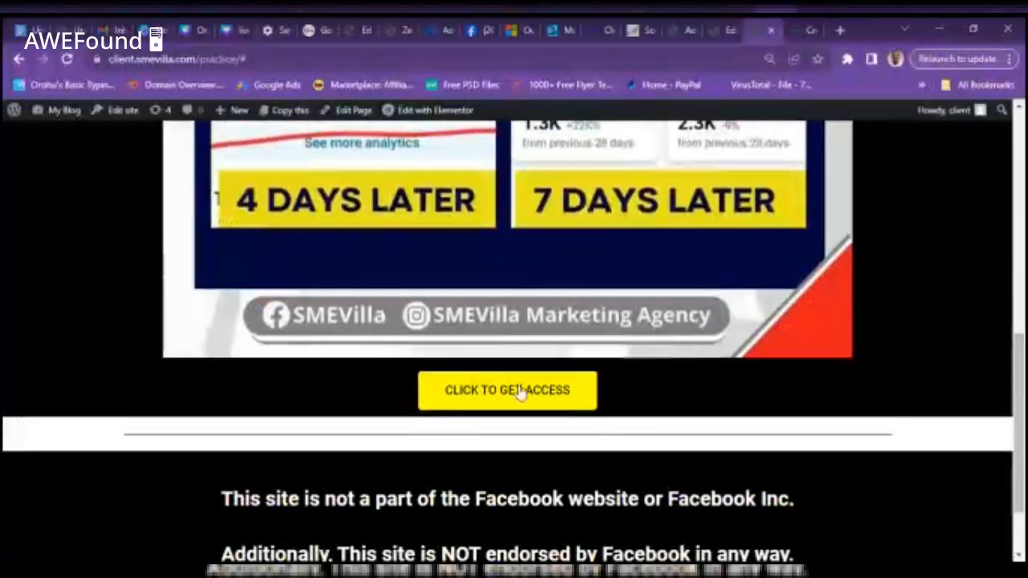
click(518, 392)
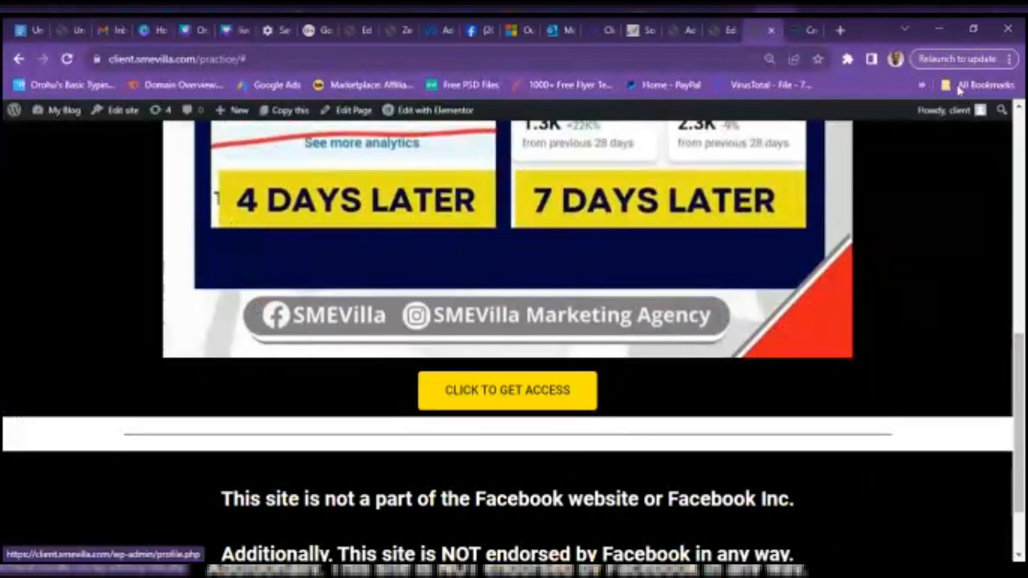
click(723, 29)
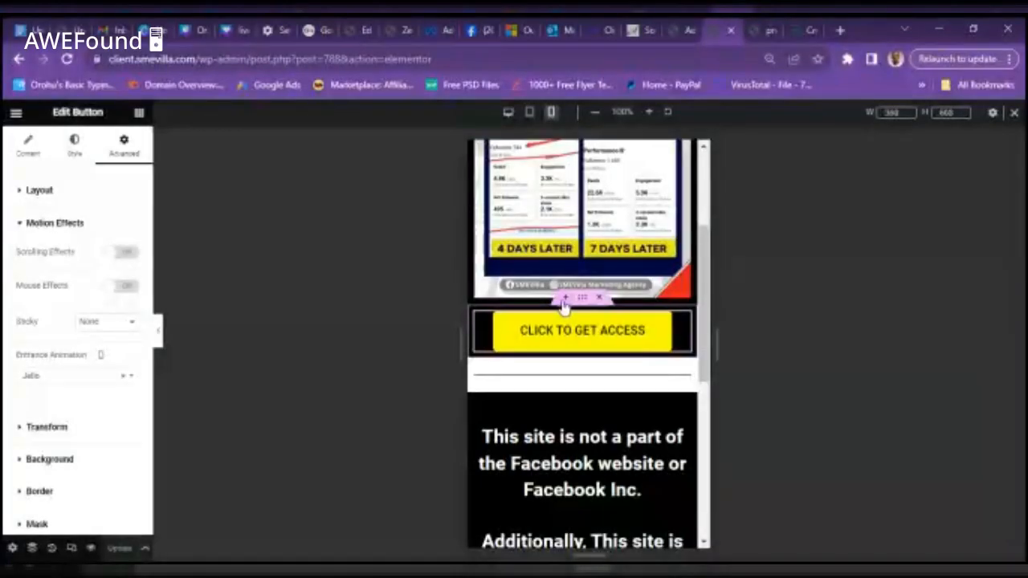
- Add a one-column section above the button holding a Shortcode widget found by searching 'cod'
click(564, 299)
click(568, 370)
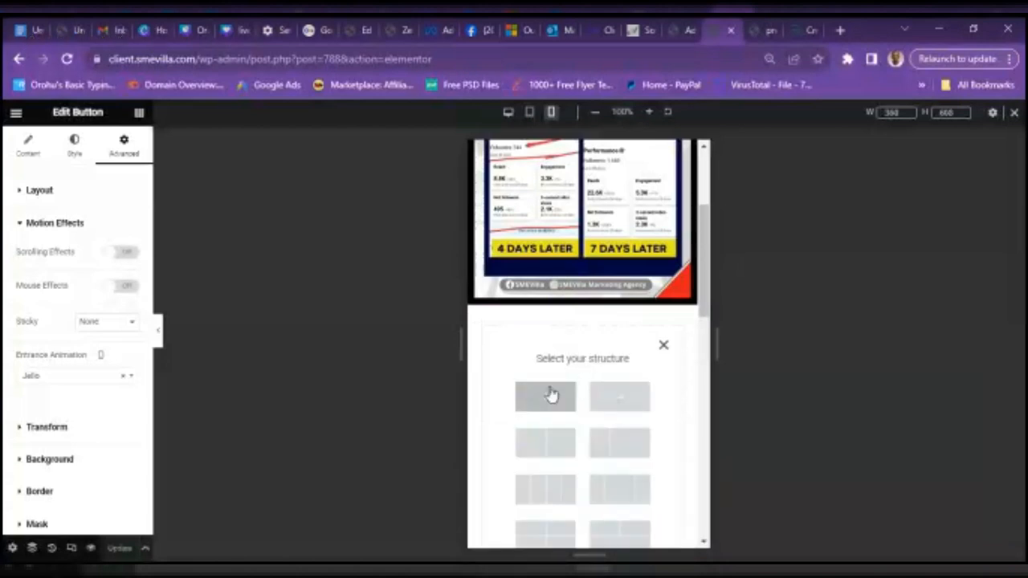
click(546, 396)
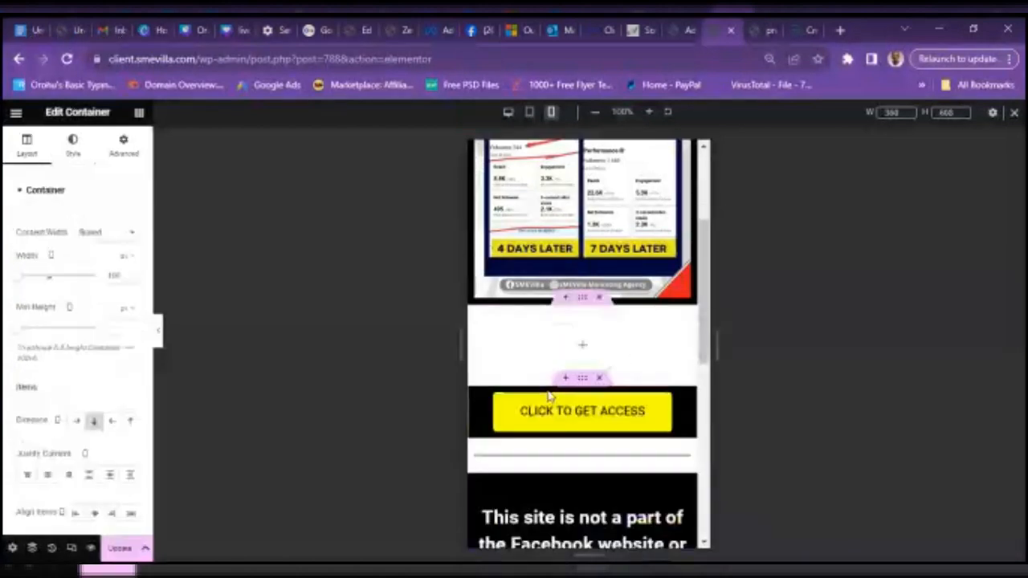
click(584, 351)
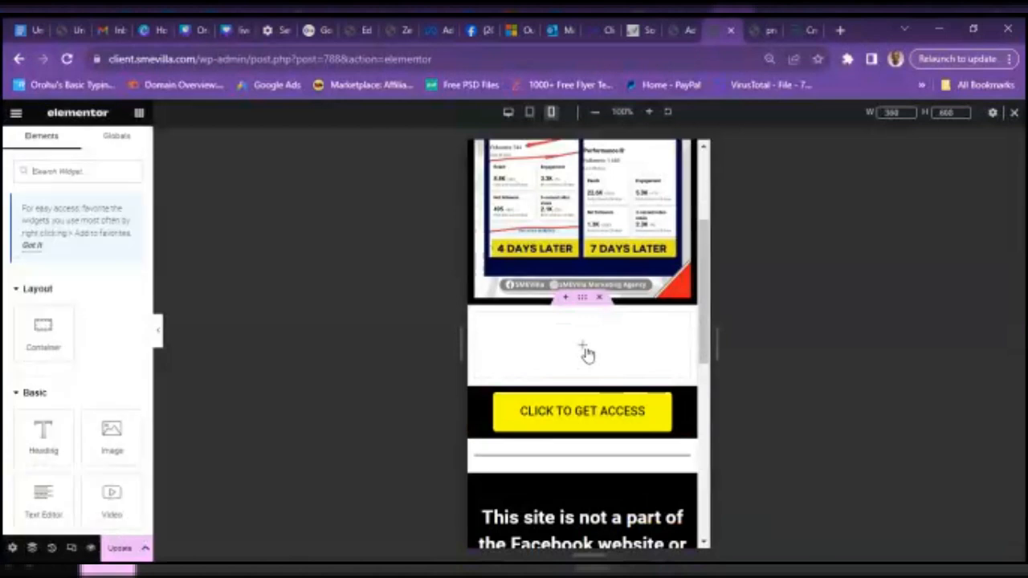
click(42, 175)
text(cod)
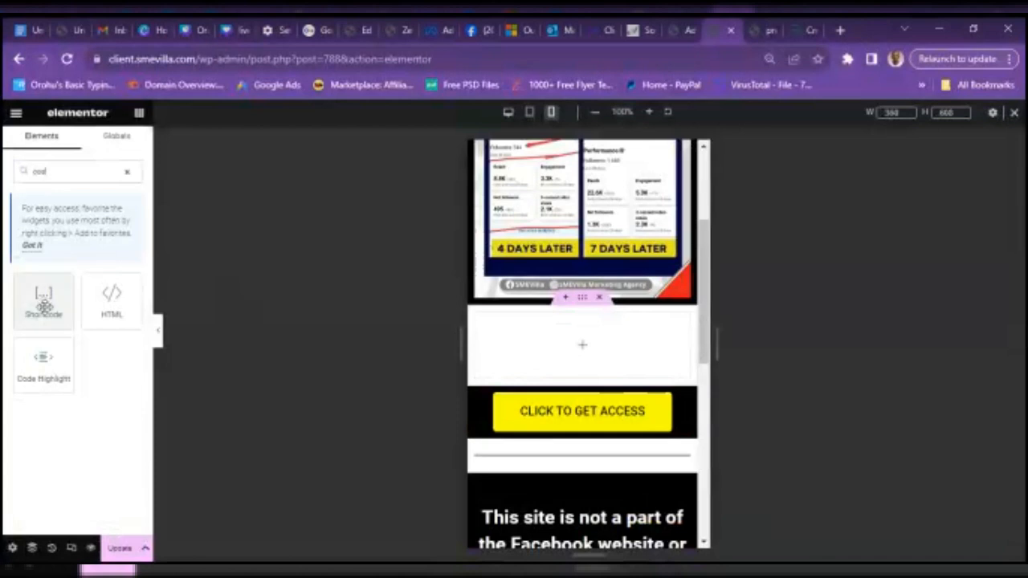
drag(44, 305, 612, 342)
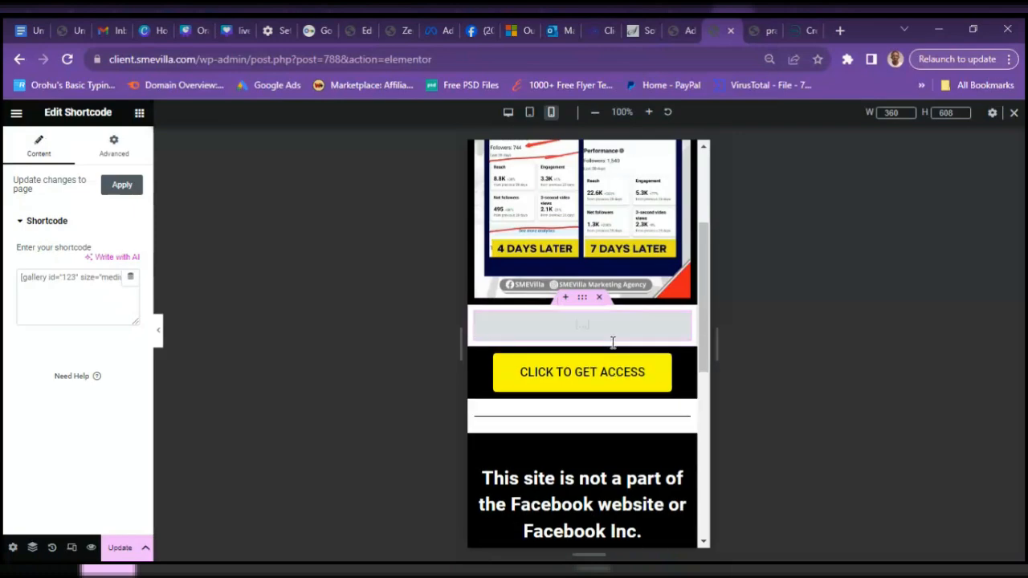
click(683, 32)
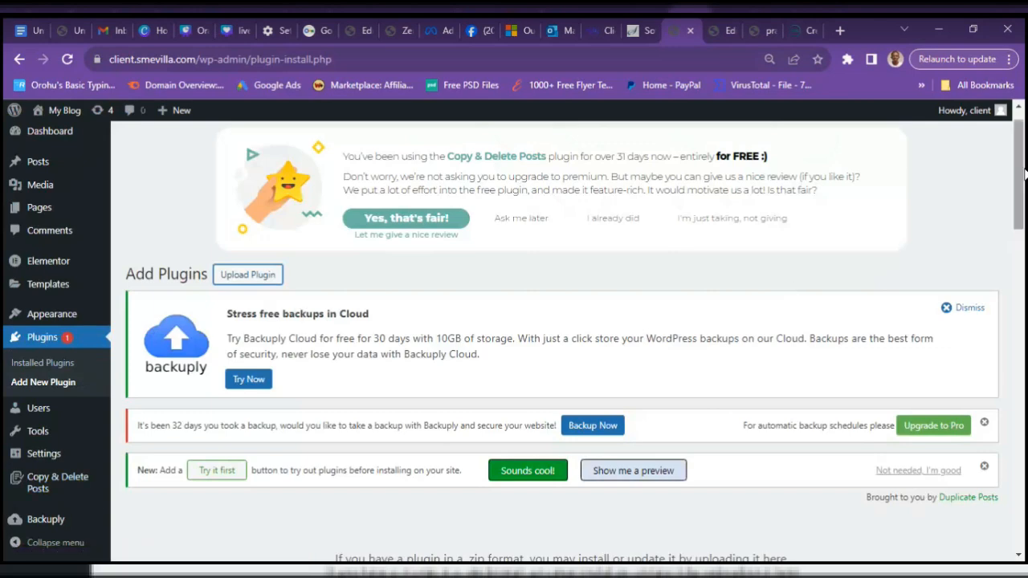
- Open Plugins > Installed Plugins and scroll down to the WPForms 1.4.3 entry
drag(1025, 172, 1024, 346)
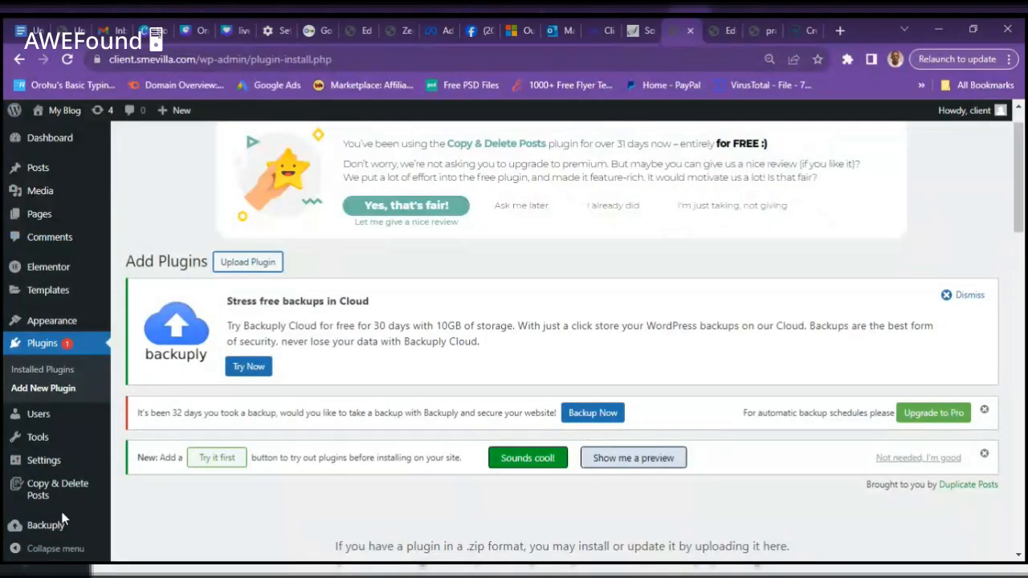
mouse_move(70, 298)
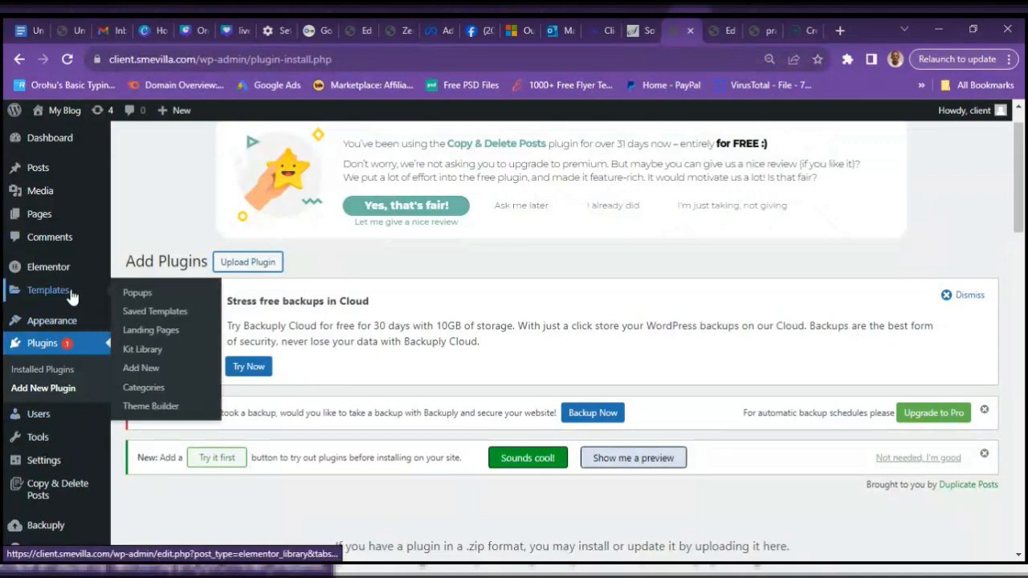
mouse_move(58, 328)
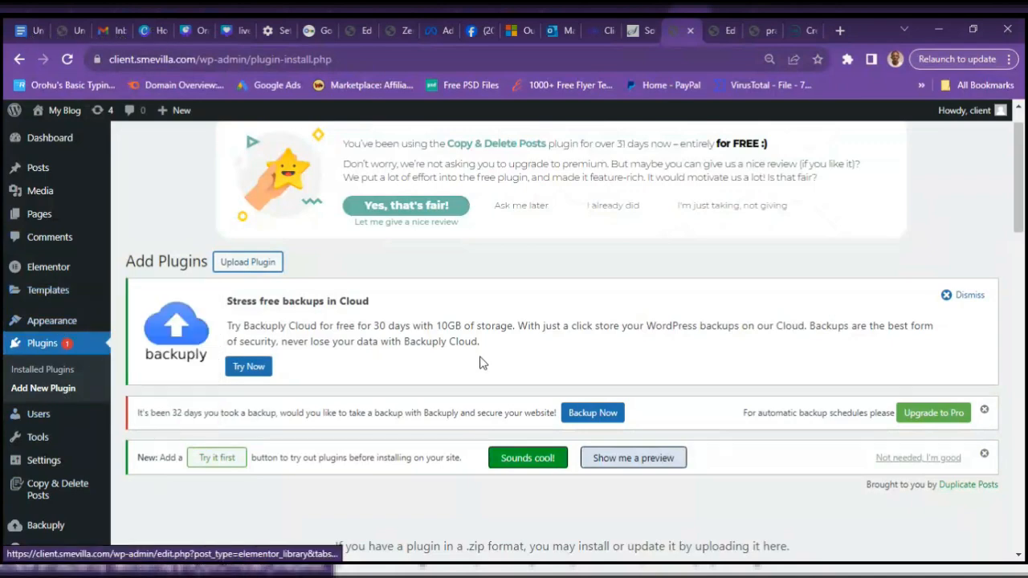
drag(1024, 210, 1024, 407)
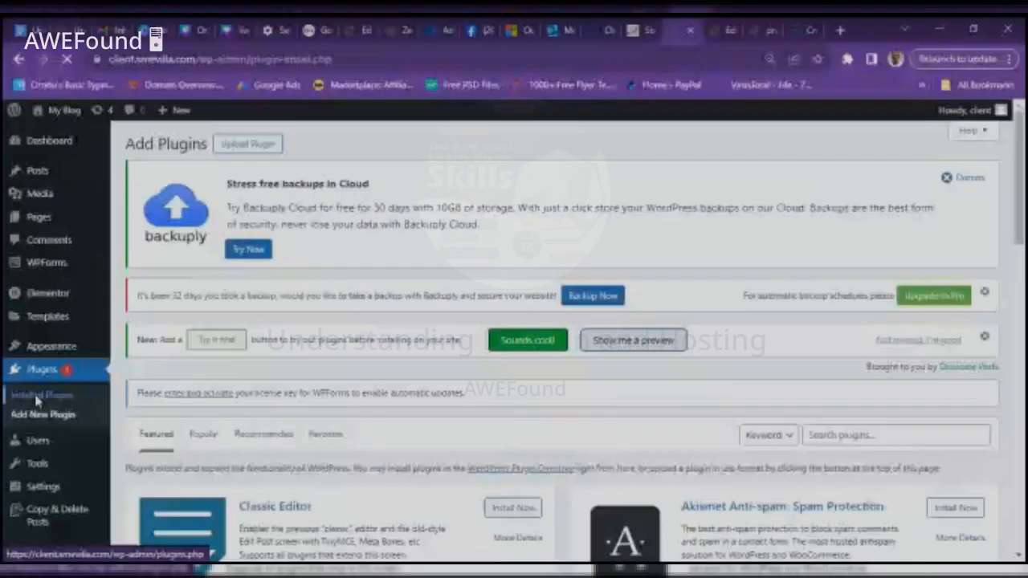
click(34, 394)
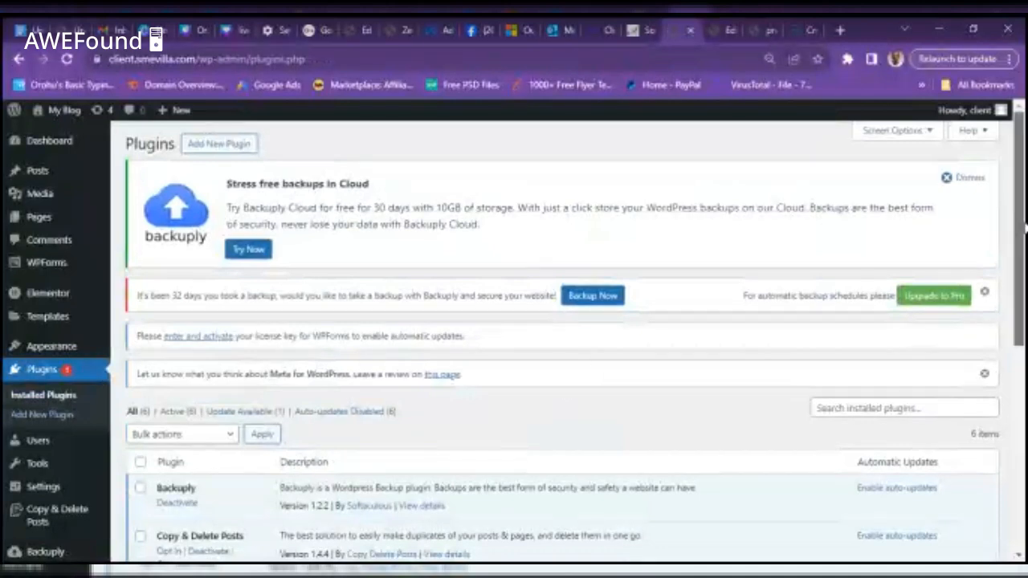
drag(1018, 229, 1025, 454)
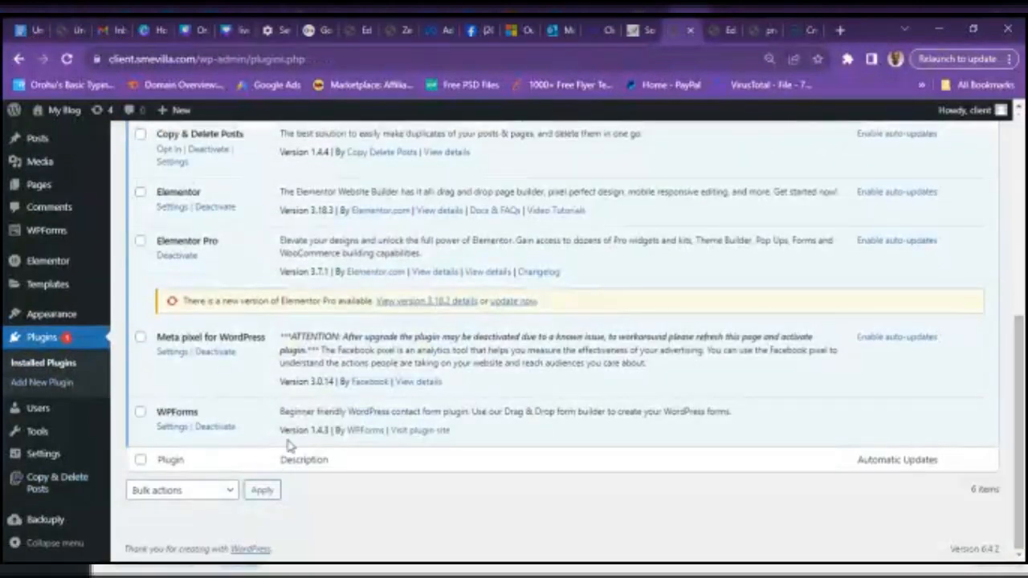
- Look over the WPForms settings, then start a new form with WPForms > Add New
click(170, 428)
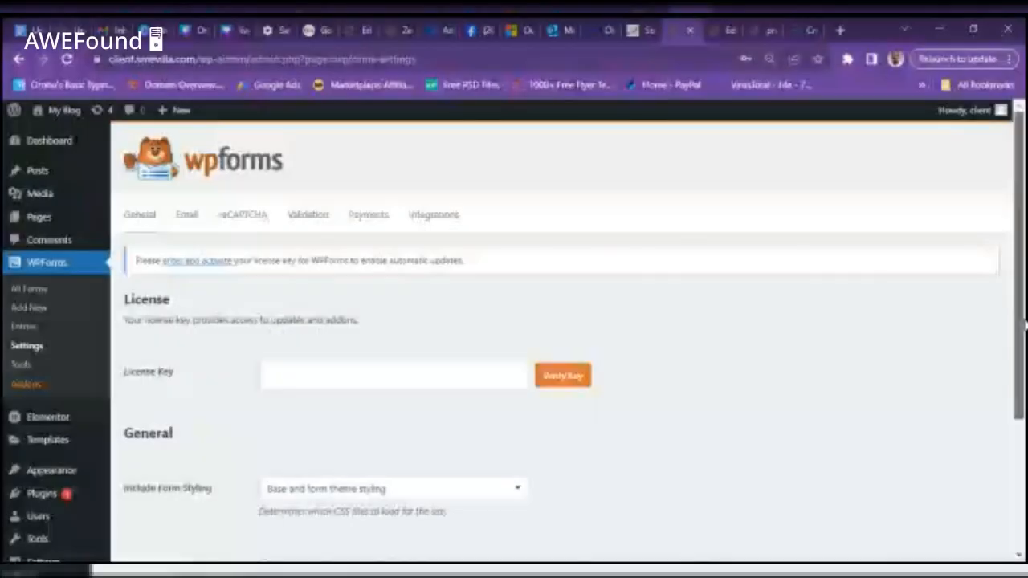
scroll(1024, 548, down, 5)
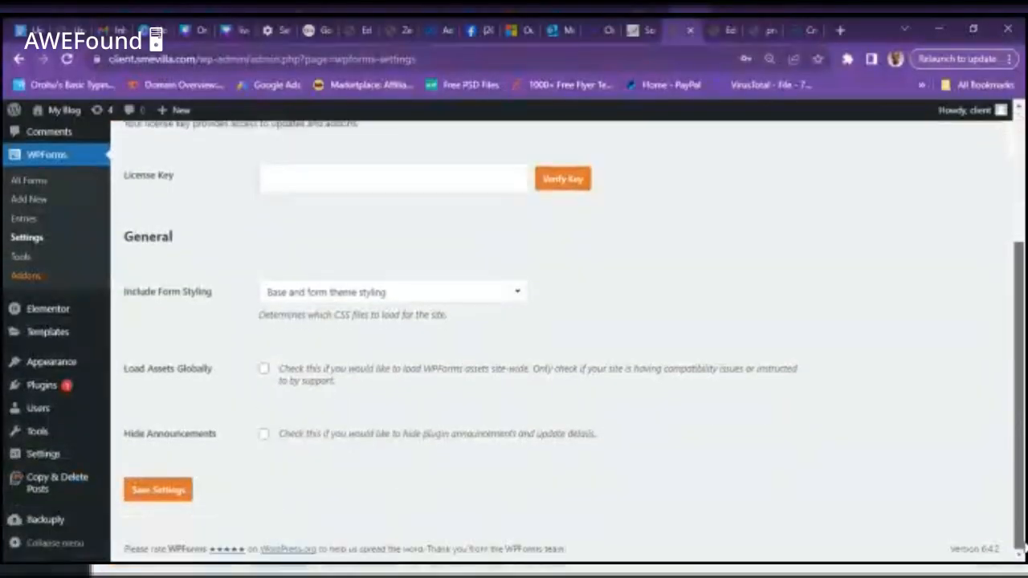
scroll(841, 361, up, 2)
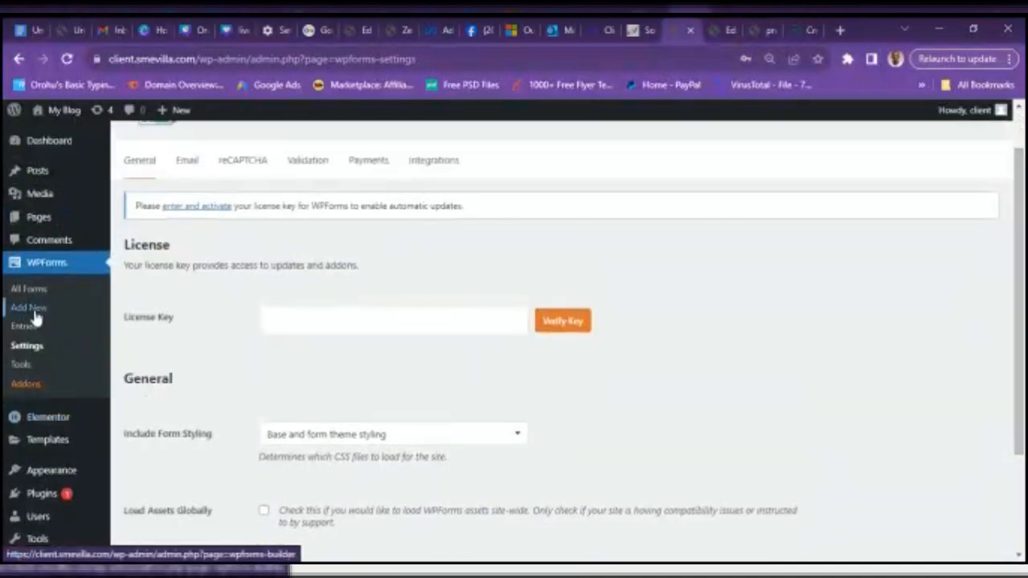
click(36, 319)
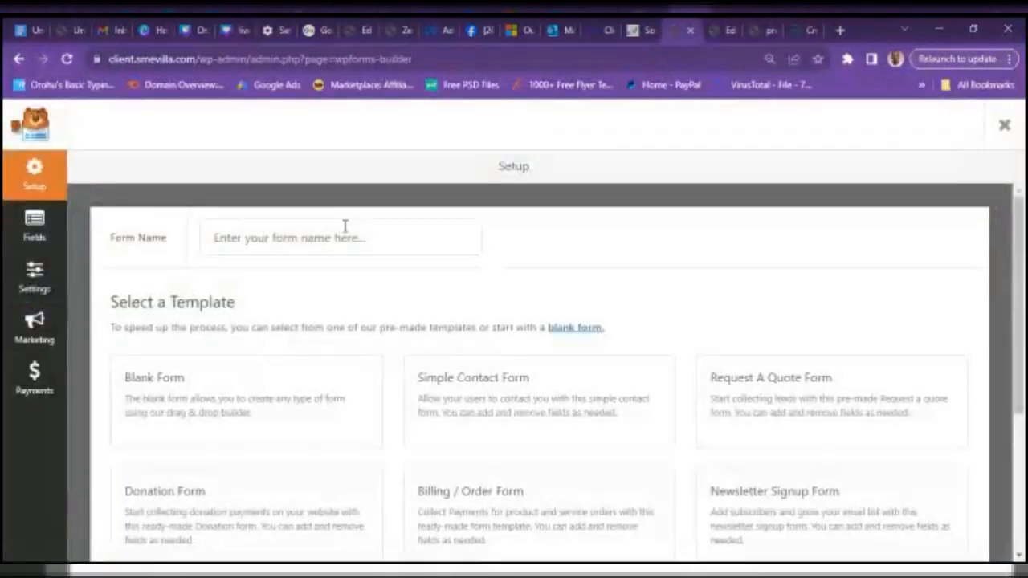
- Name the form 'Page Followers Leads' and create it from the Simple Contact Form template
click(339, 232)
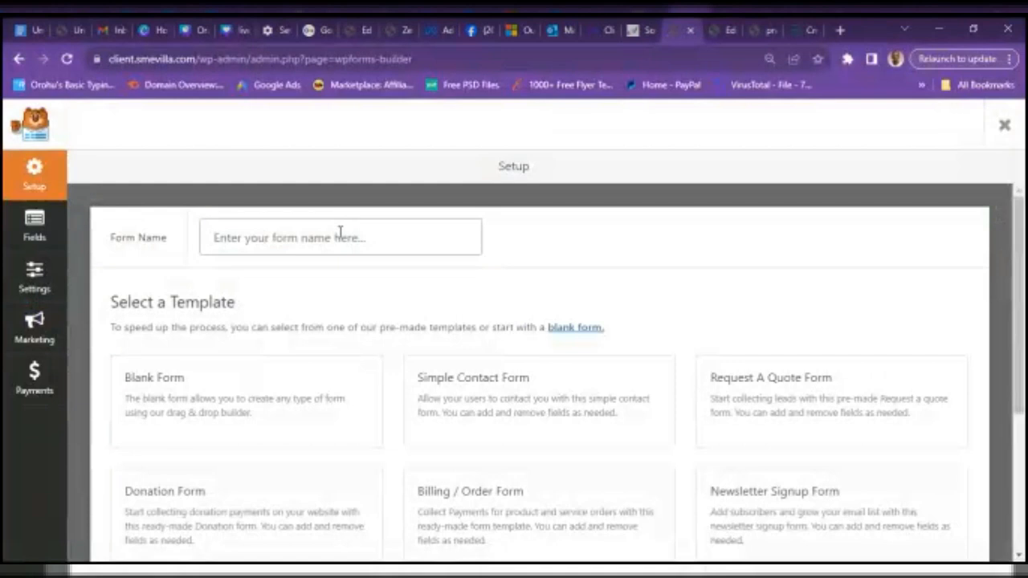
text(Page)
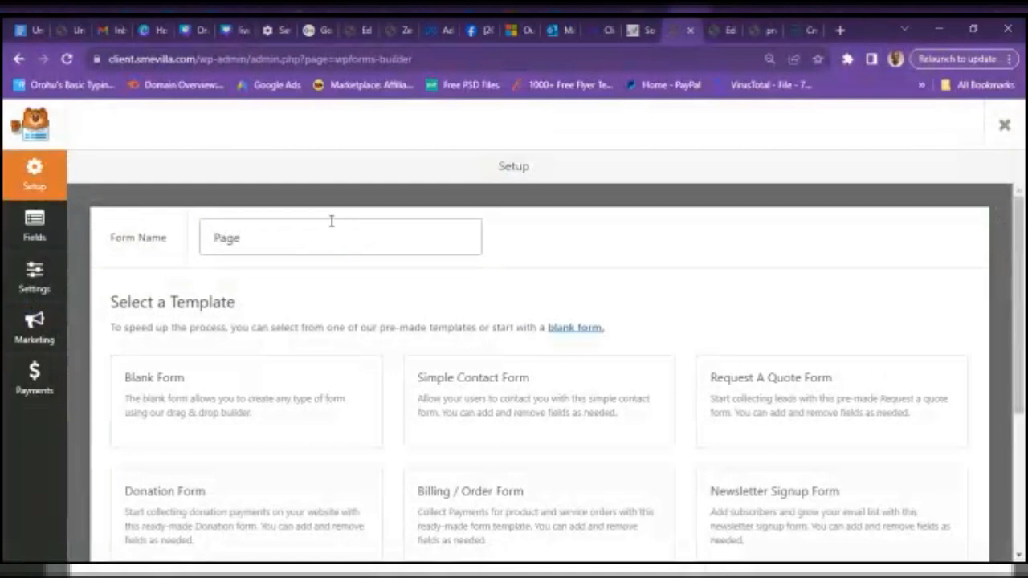
text( Followers Leads)
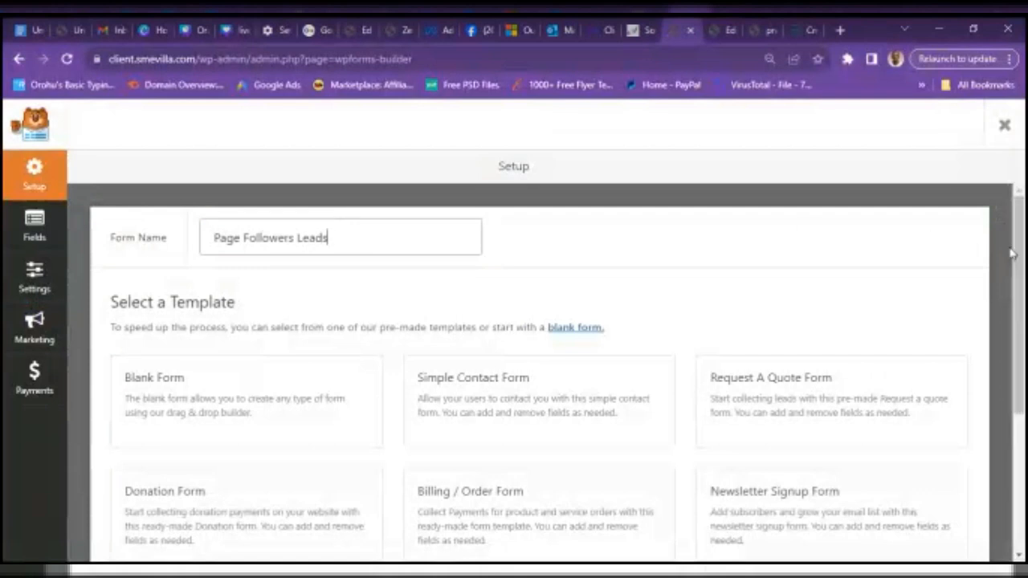
scroll(1018, 252, down, 1)
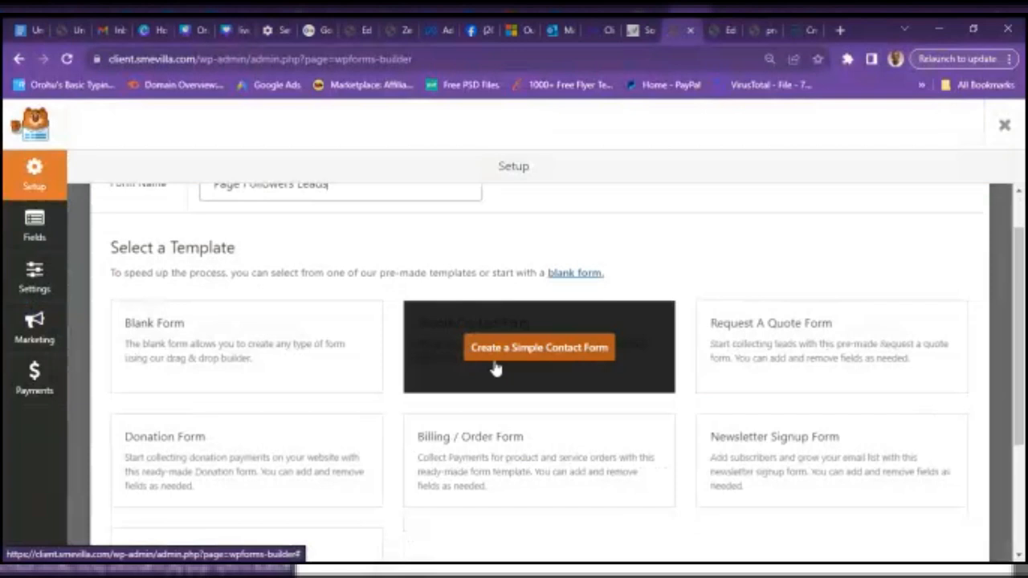
click(496, 362)
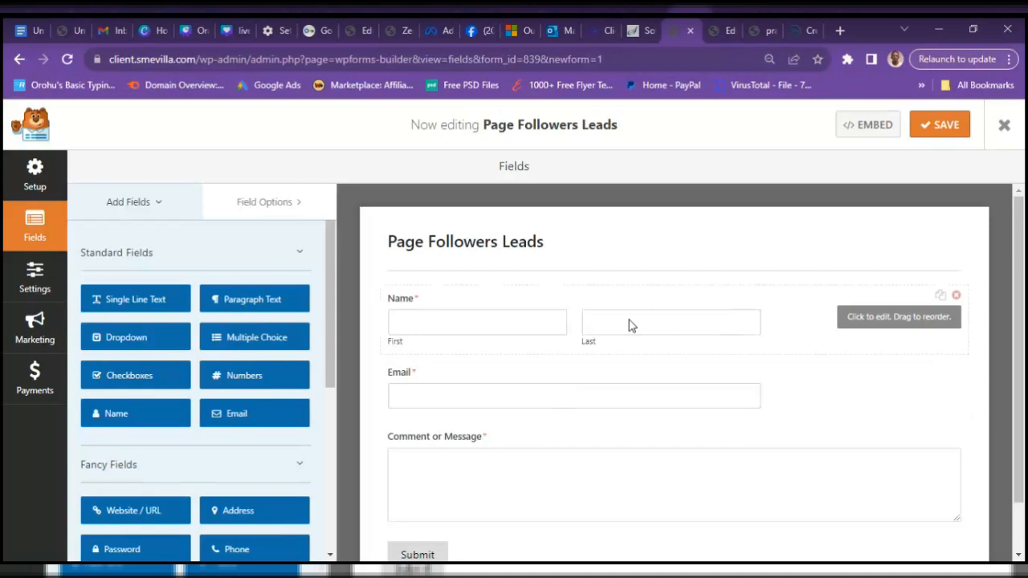
- Replace the Name field with a new Name field above Email, set to Simple format
click(956, 297)
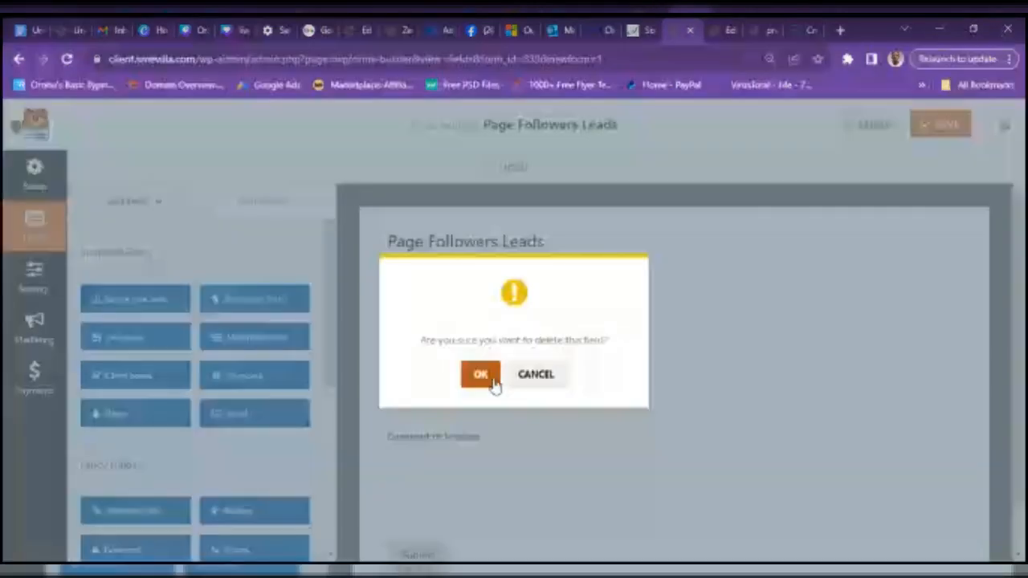
click(480, 374)
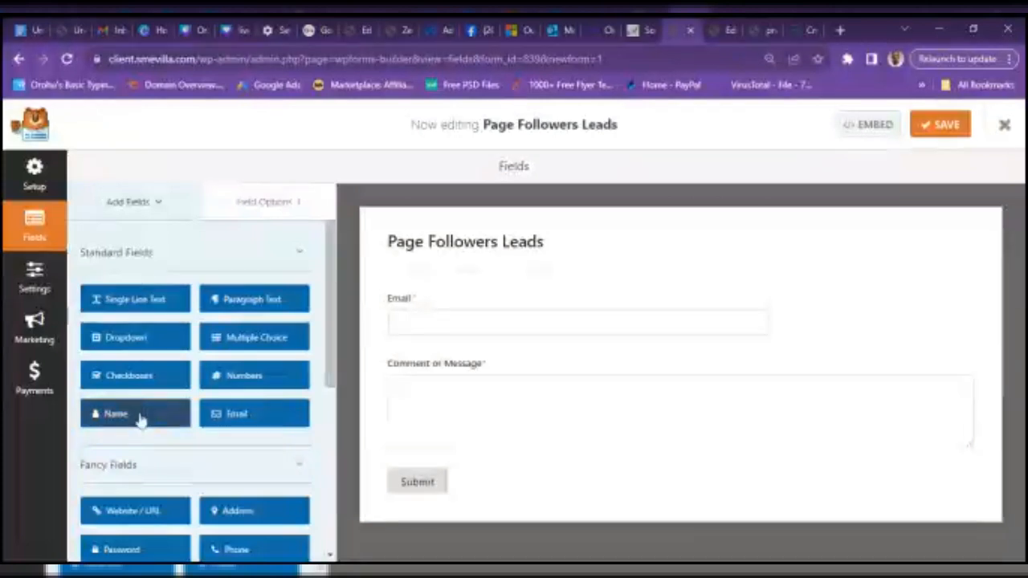
drag(506, 335, 450, 296)
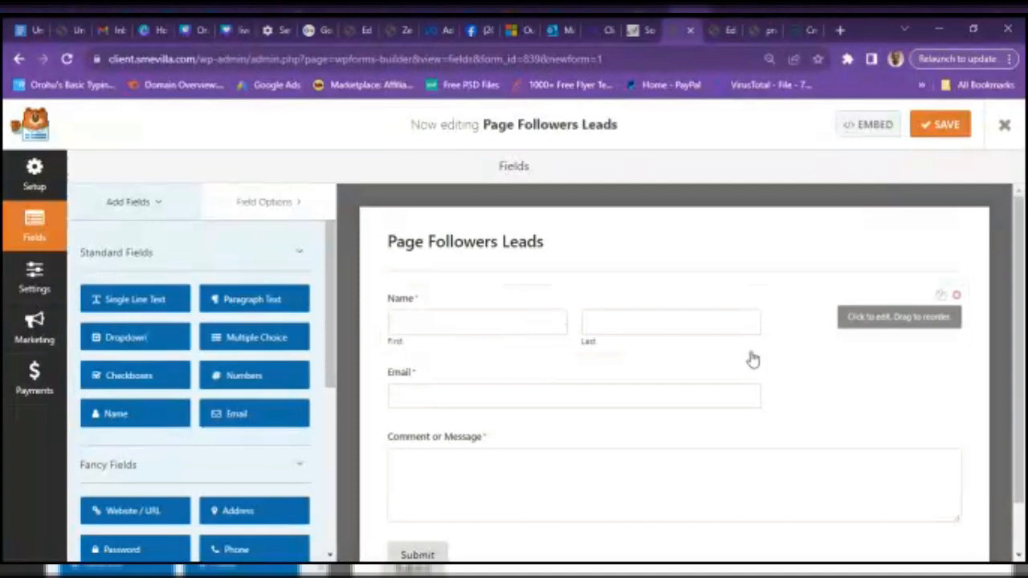
click(875, 320)
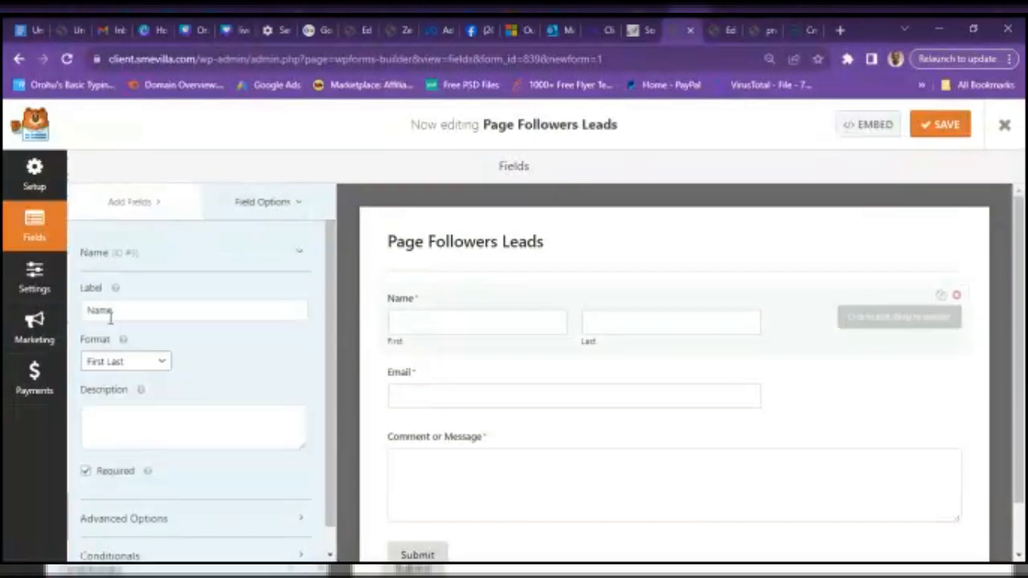
click(164, 363)
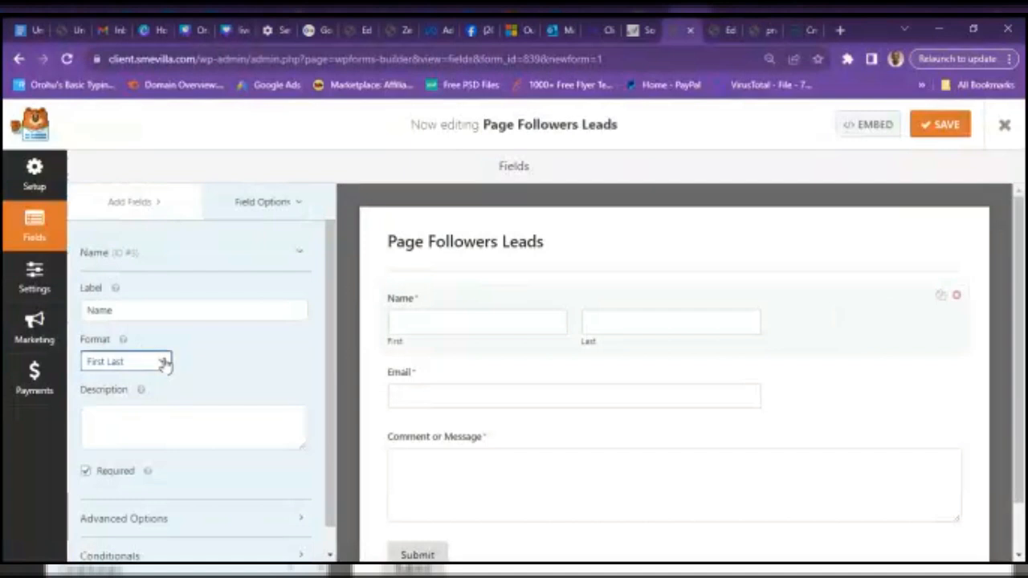
click(110, 382)
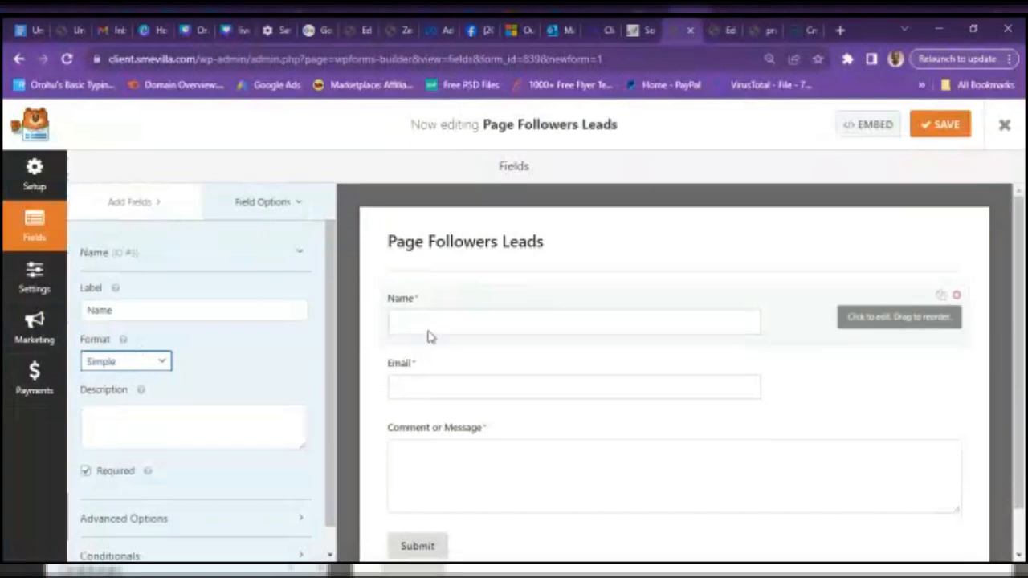
- Relabel the field 'Full Name', make it required, and start deleting the Comment or Message field
drag(148, 304, 78, 314)
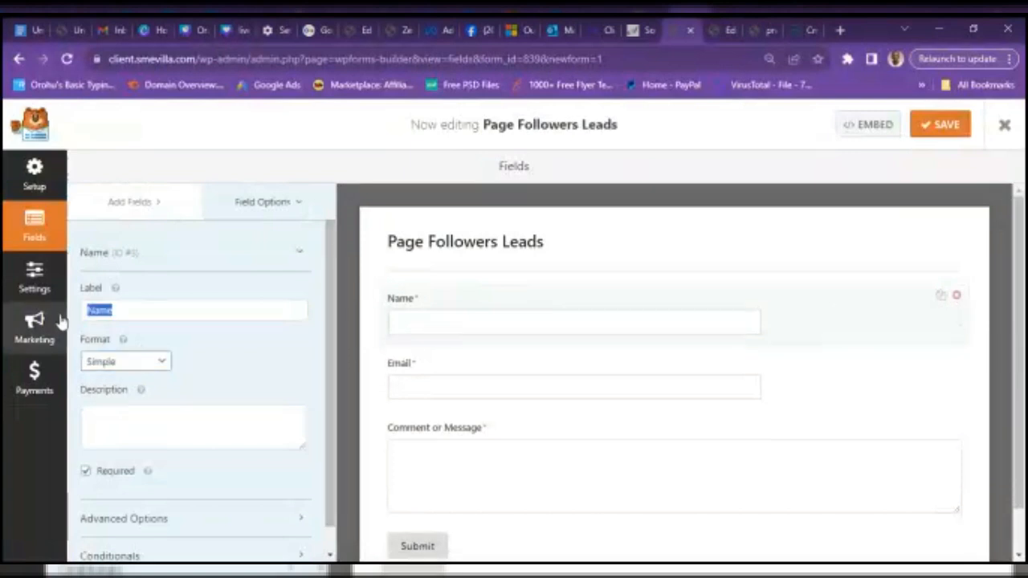
text(Full Name)
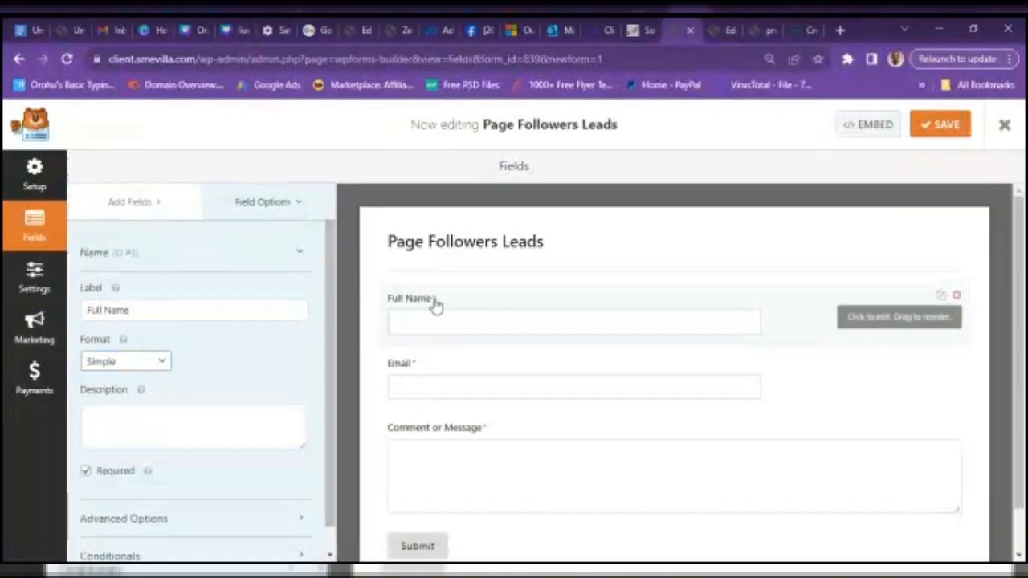
click(85, 472)
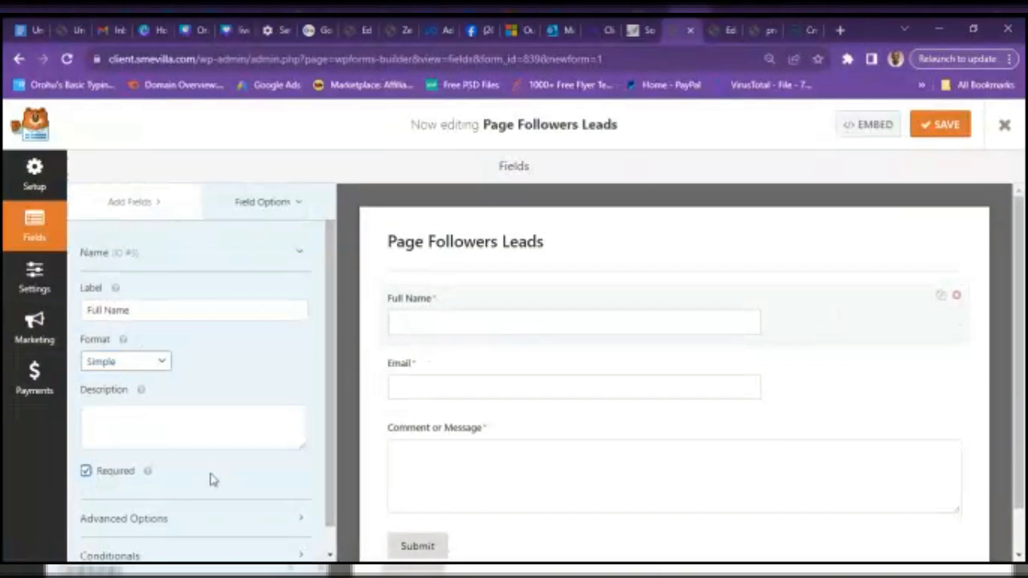
drag(1023, 251, 1023, 295)
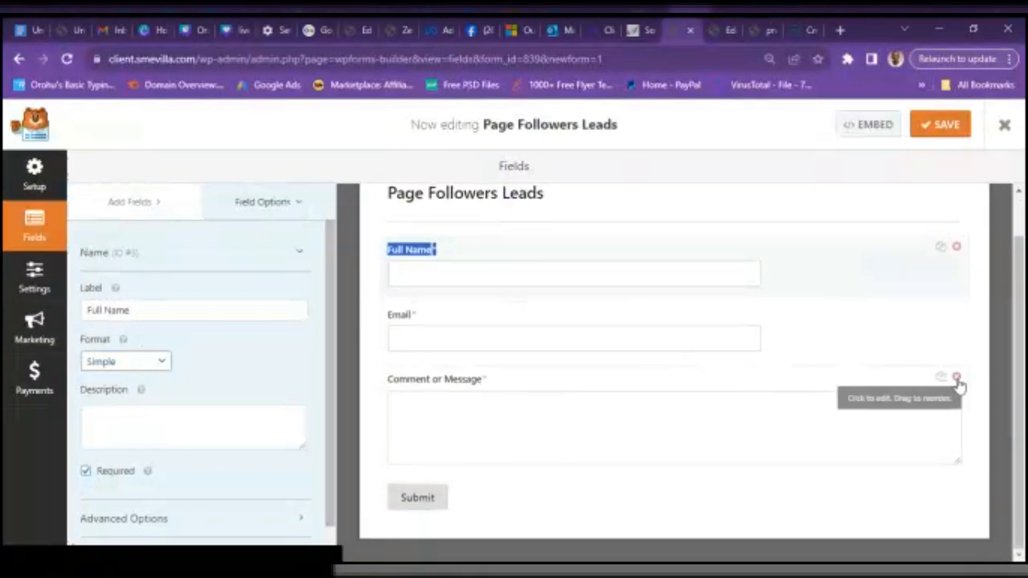
click(956, 378)
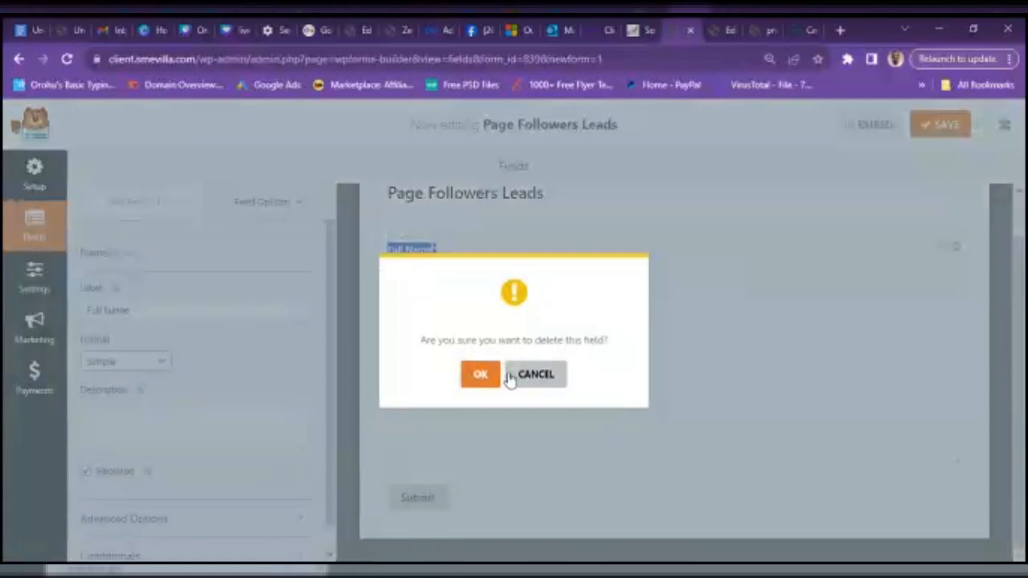
- Delete the Comment field and place a new Phone field below Email
click(480, 378)
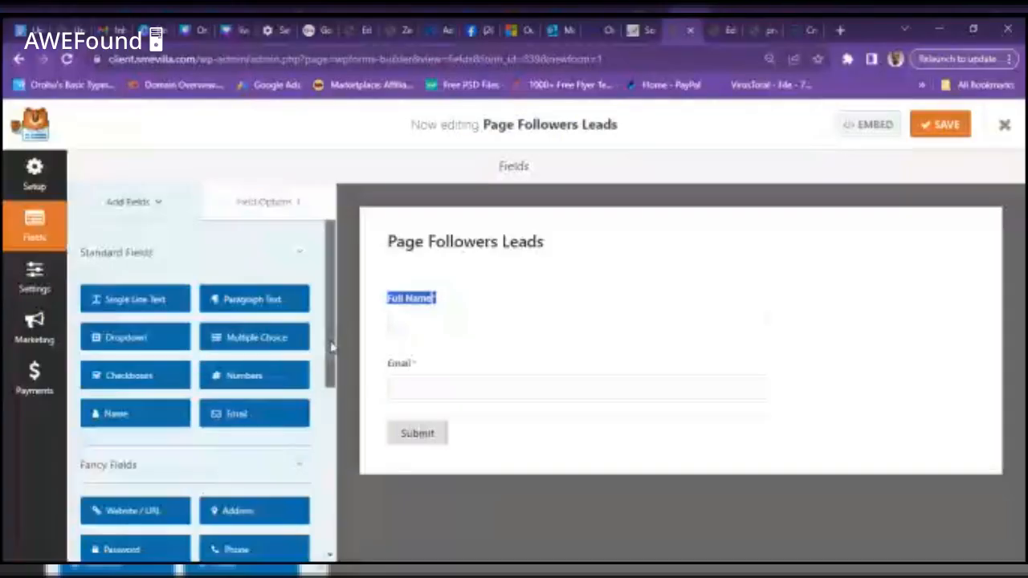
drag(331, 347, 347, 408)
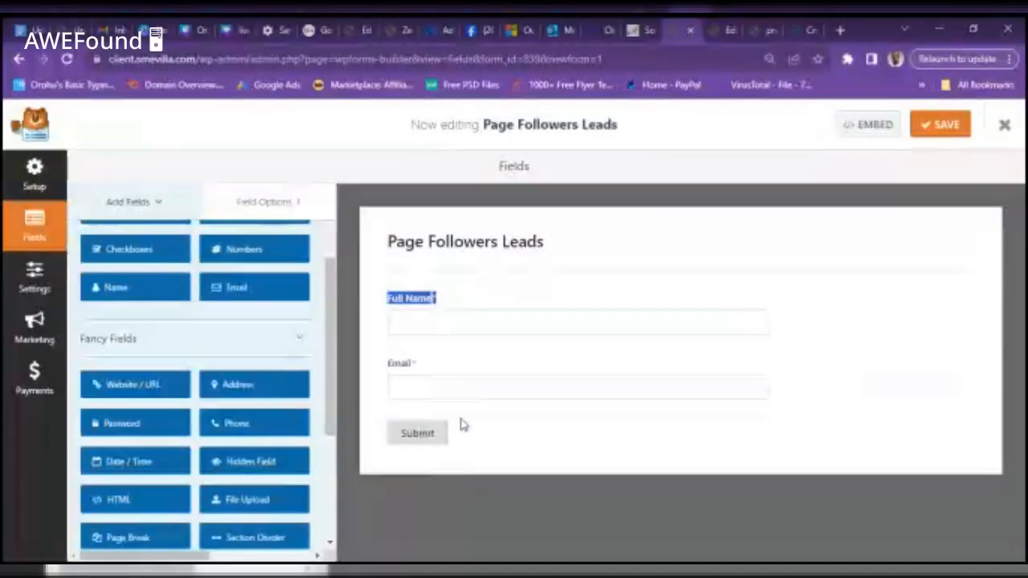
drag(280, 426, 624, 441)
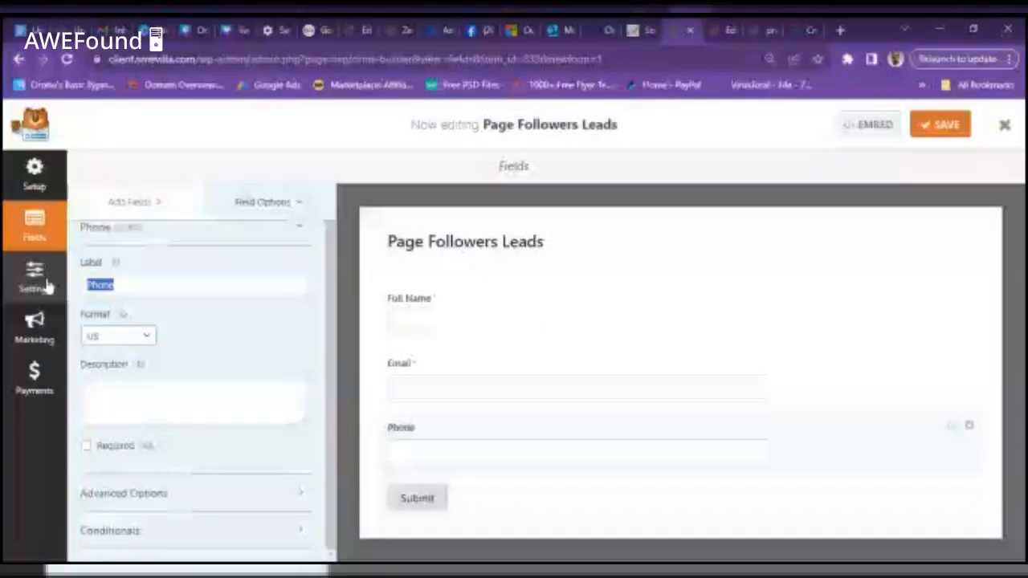
- Label the phone field 'Whatsapp Contact', set International format, and make it required
text(Whatsapp)
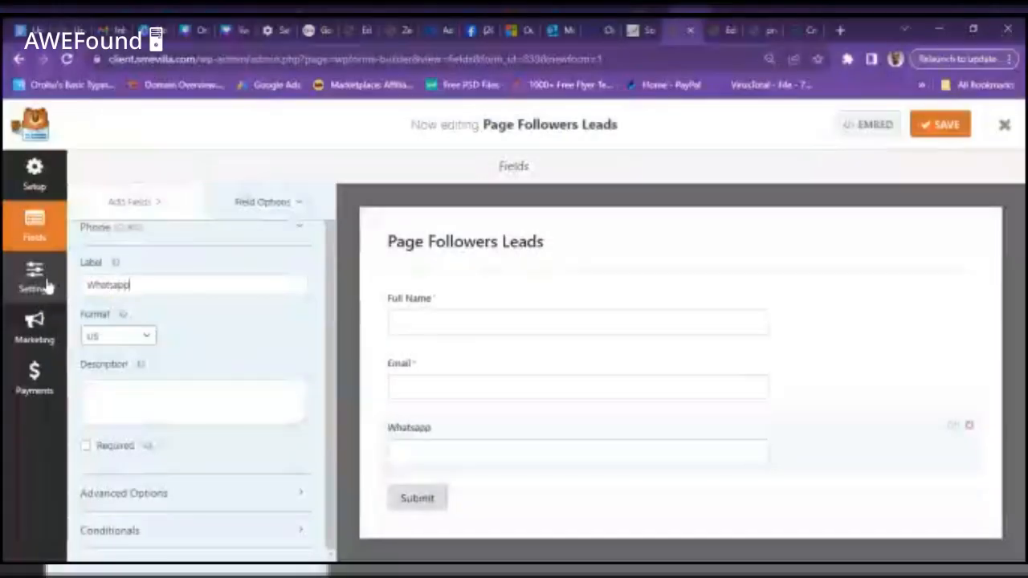
text( Cont)
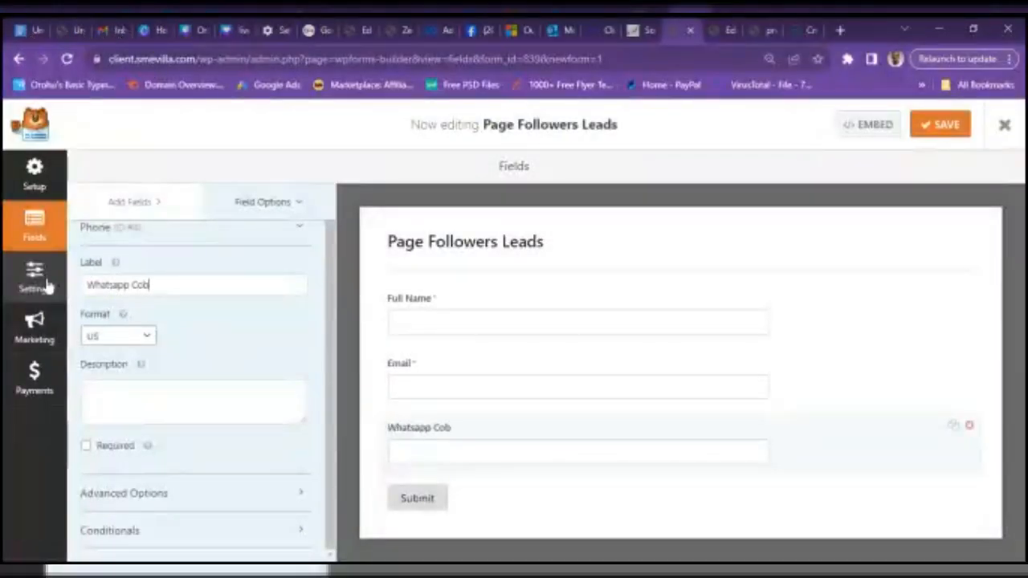
text(act)
click(145, 340)
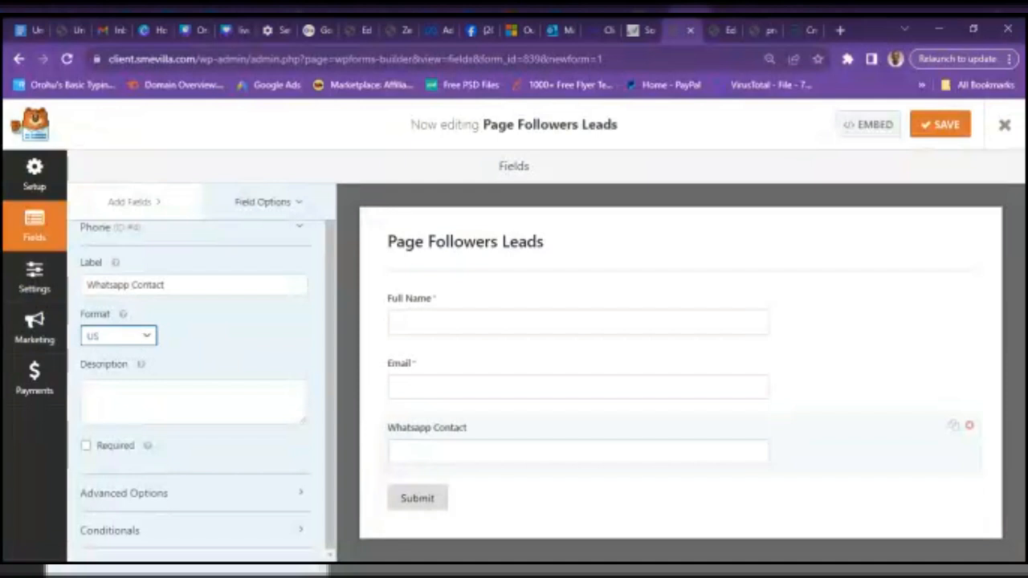
click(121, 372)
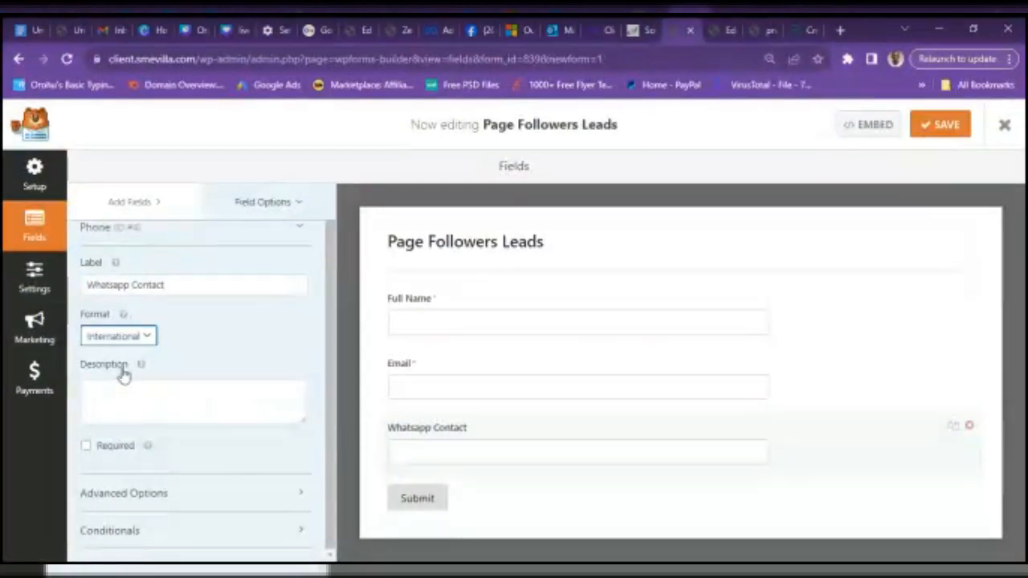
click(426, 459)
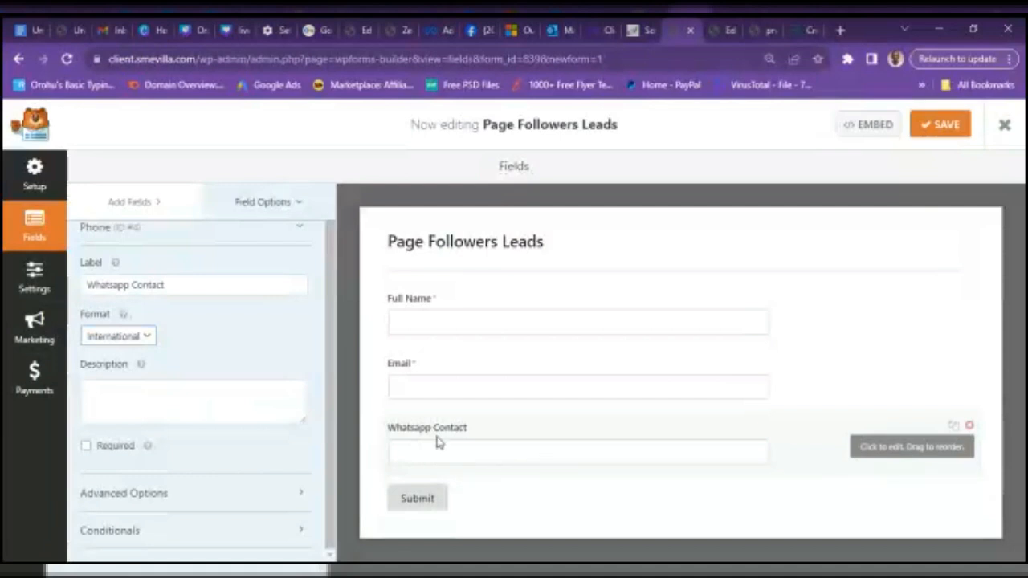
click(85, 446)
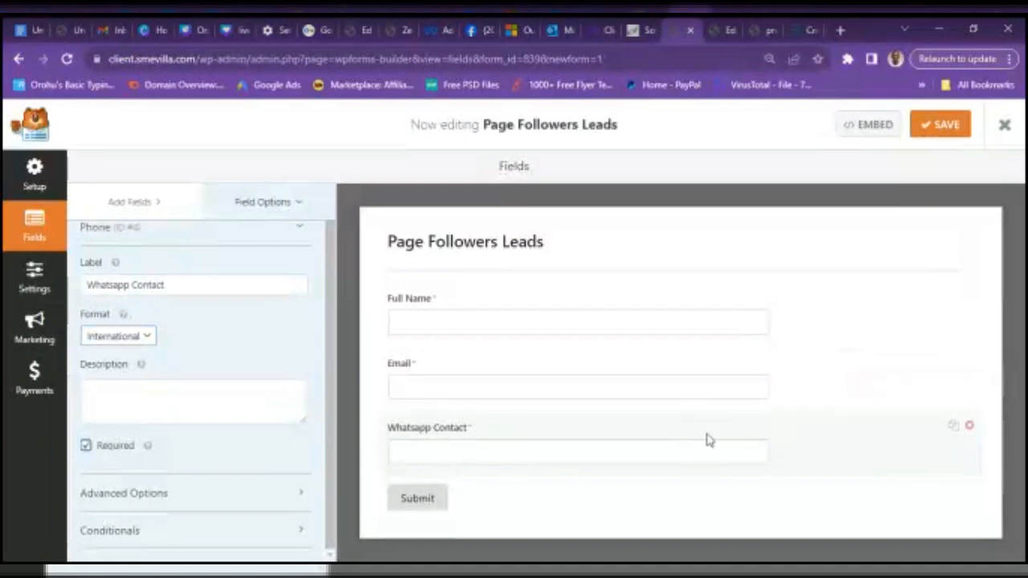
- Change the Submit Button Text from 'Submit' to 'Get FREE Video Now'
click(416, 500)
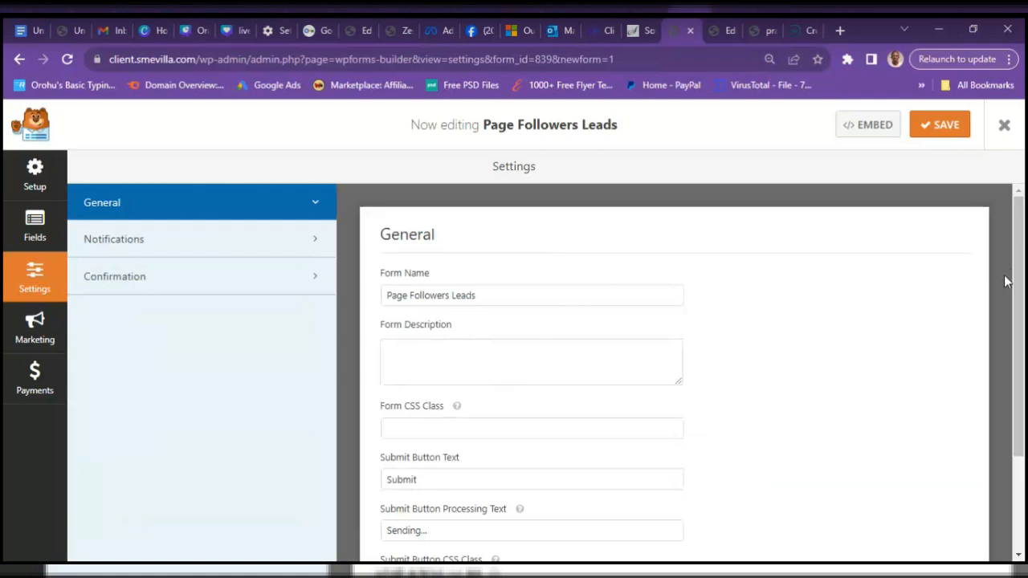
mouse_move(1016, 267)
mouse_down()
mouse_move(1023, 387)
mouse_move(1013, 265)
mouse_up()
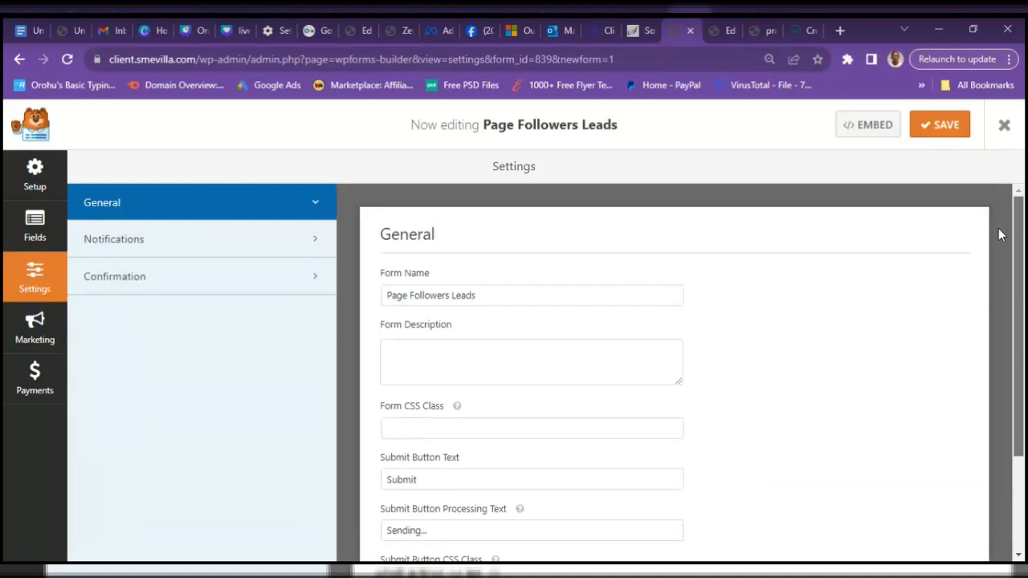
click(34, 227)
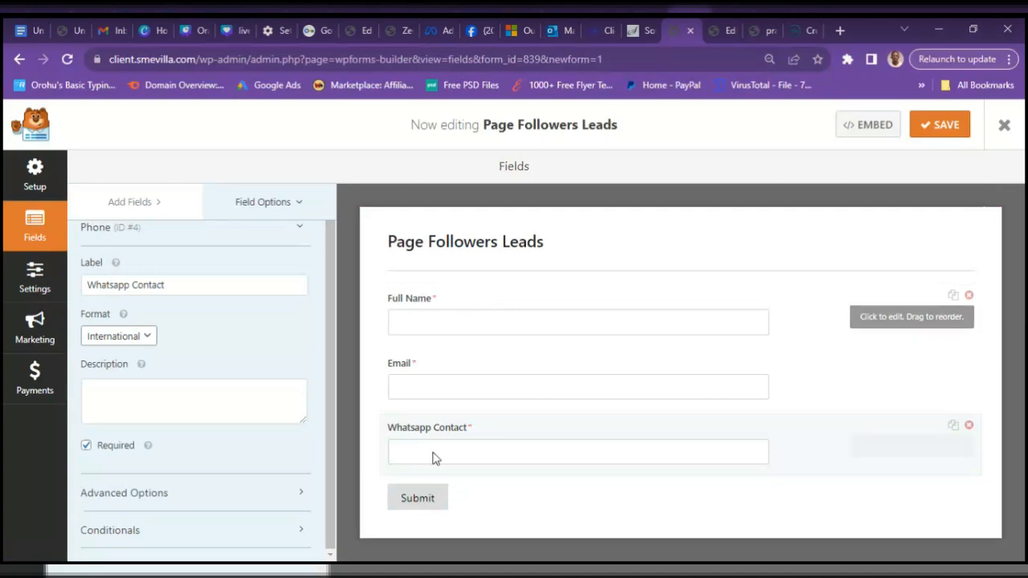
click(417, 499)
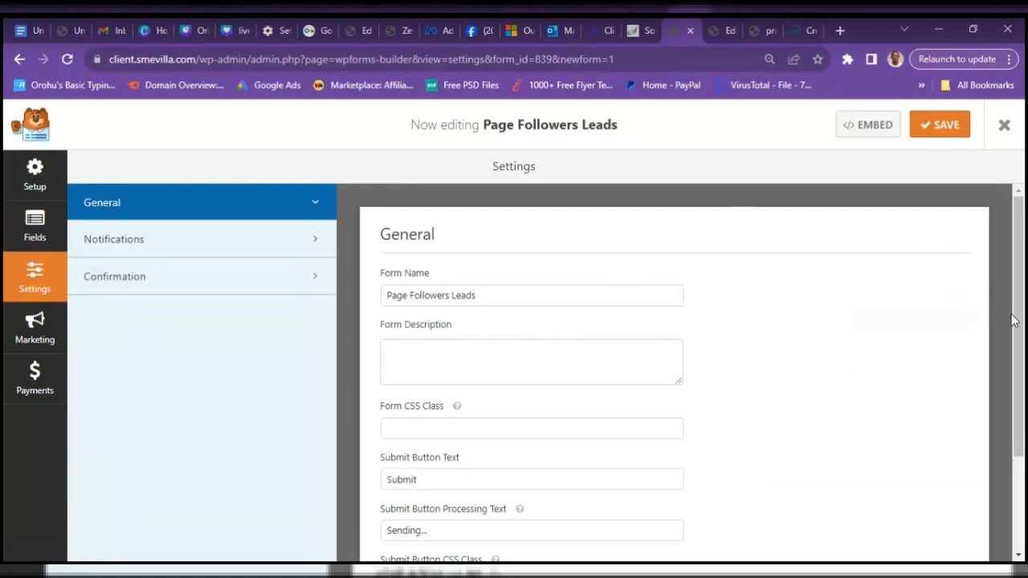
drag(1016, 323, 1017, 413)
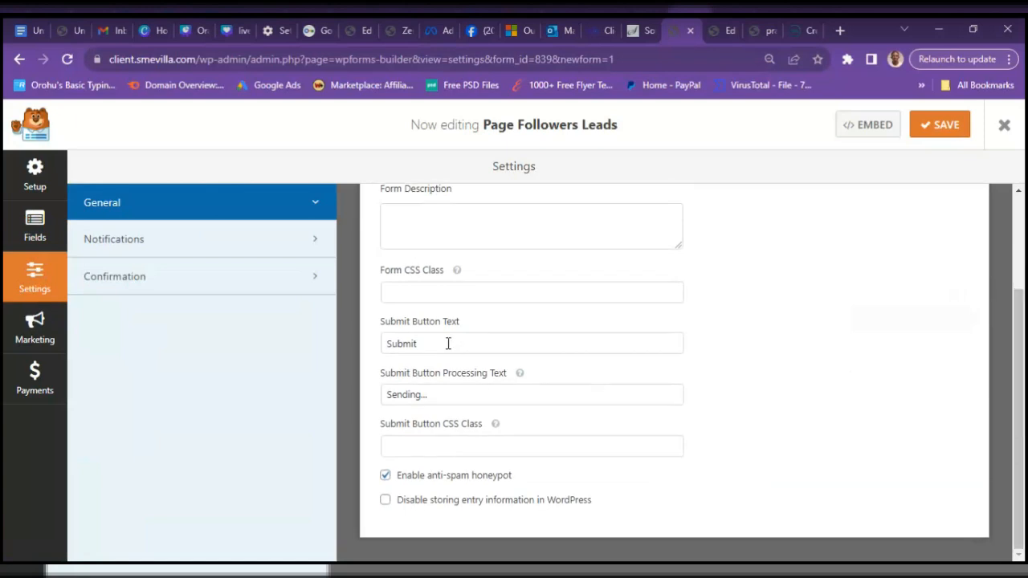
drag(425, 343, 373, 346)
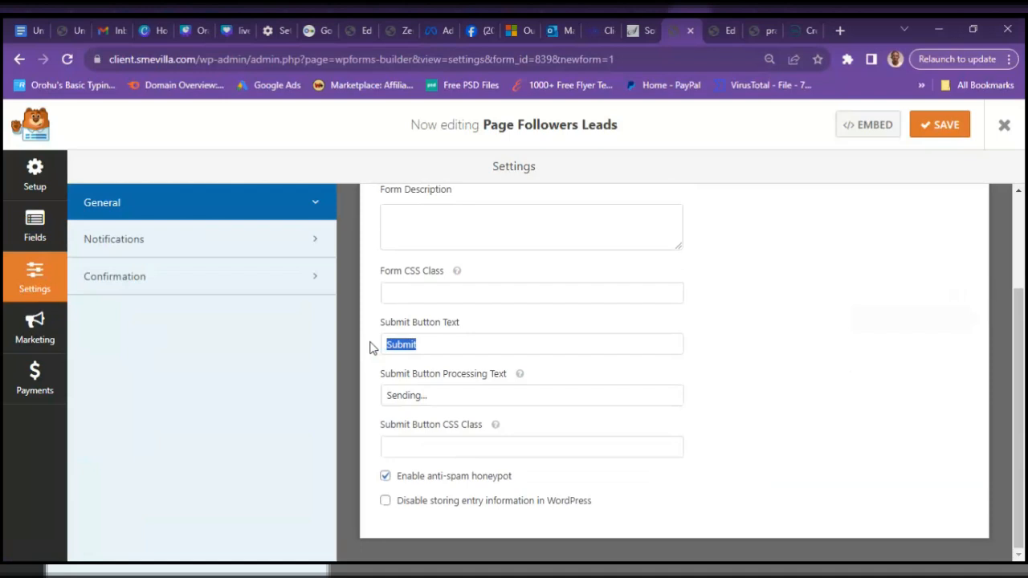
text(Get)
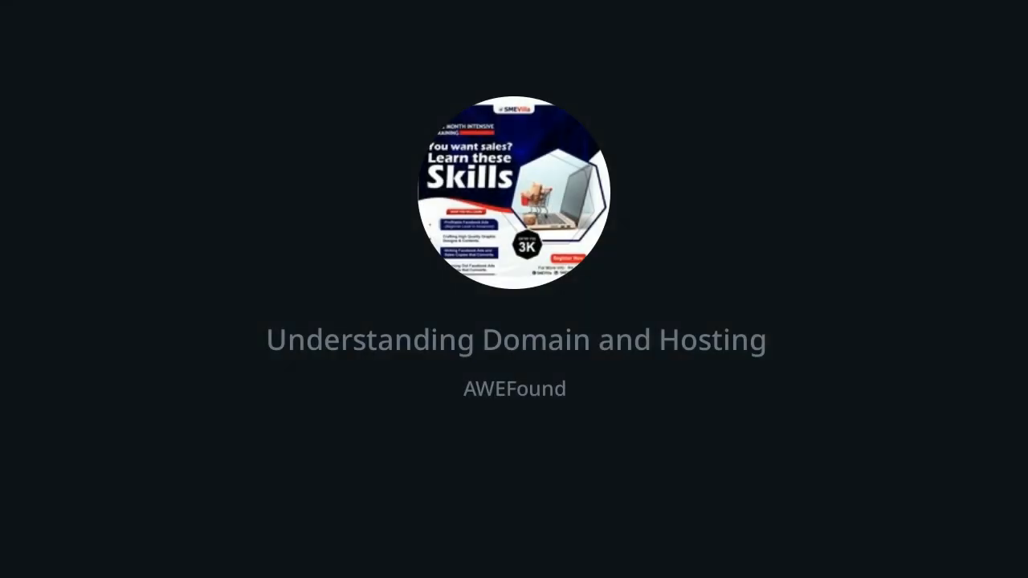
text(eo No)
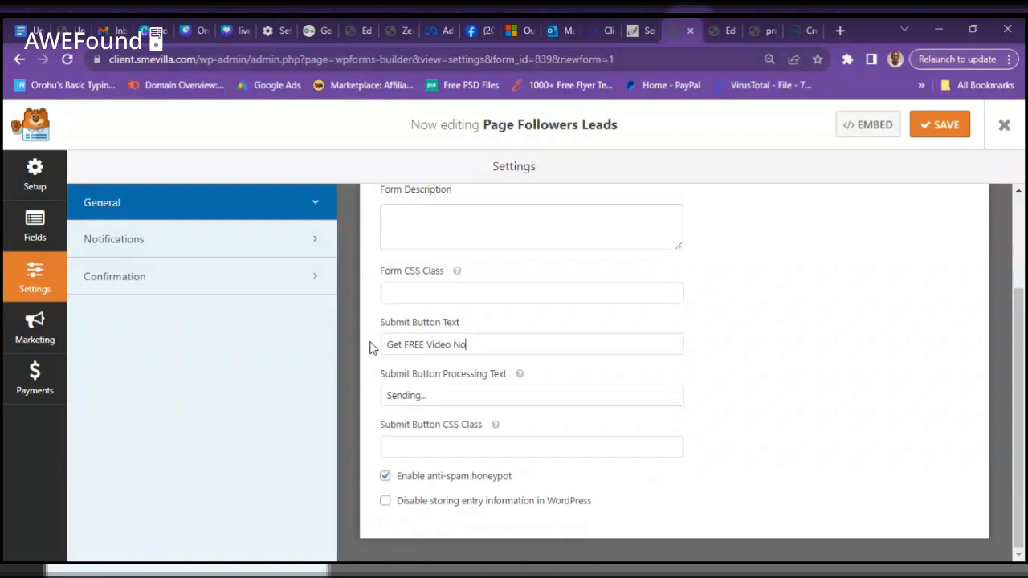
text(w)
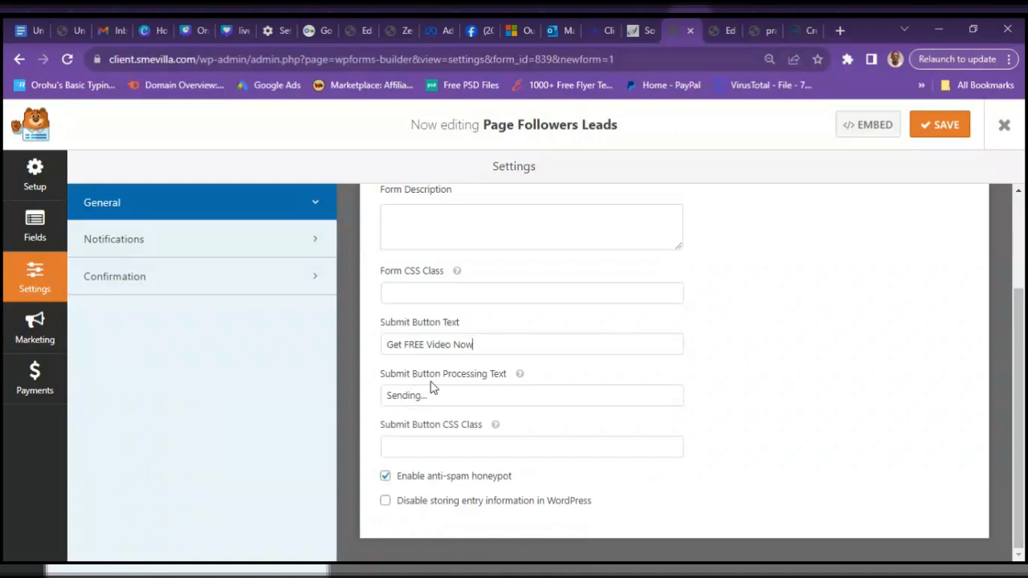
click(460, 398)
drag(1026, 388, 1024, 253)
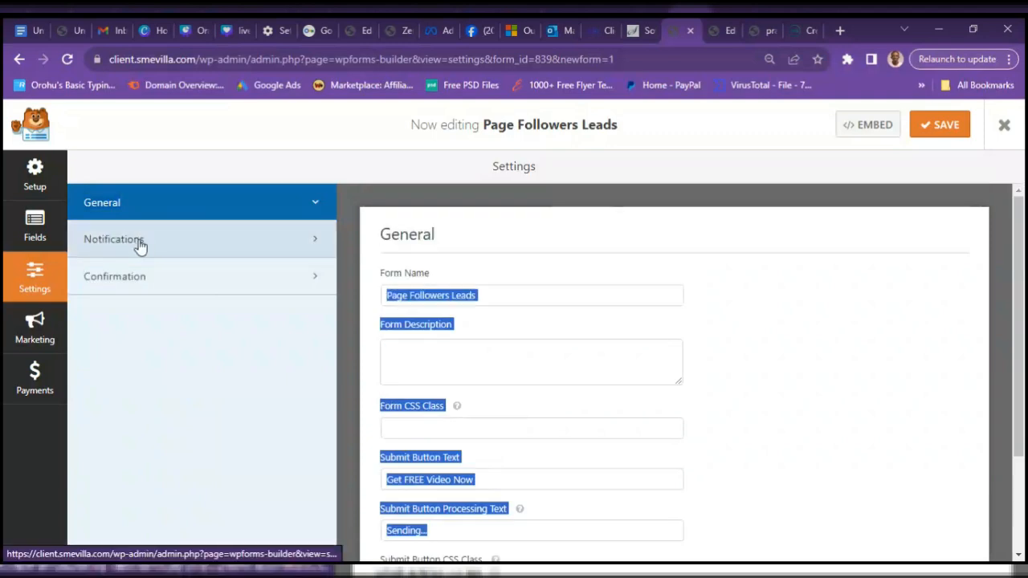
click(140, 246)
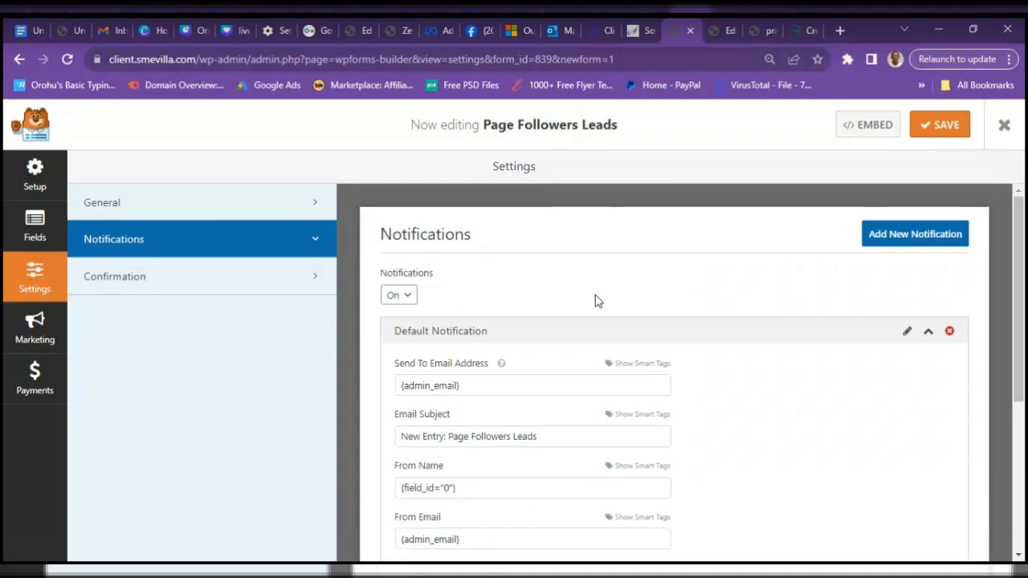
- Replace {admin_email} in the Default Notification's Send To Email Address with your own email address
drag(1018, 319, 1022, 379)
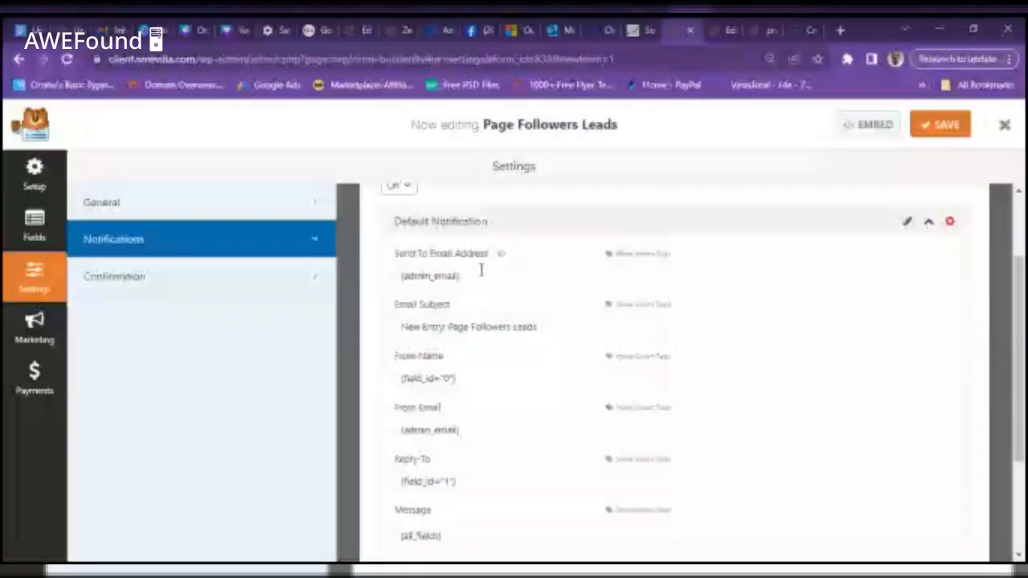
drag(481, 273, 367, 286)
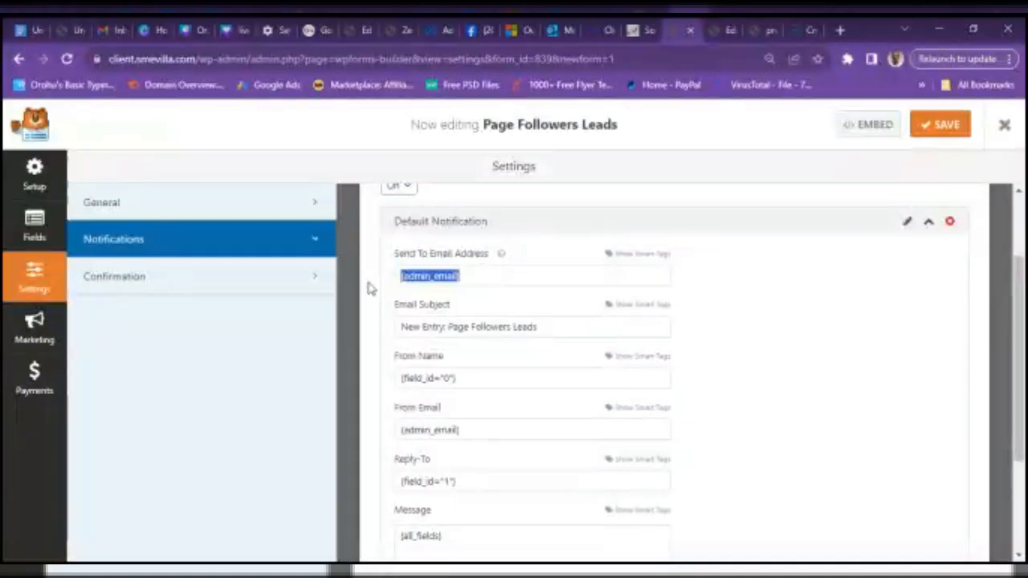
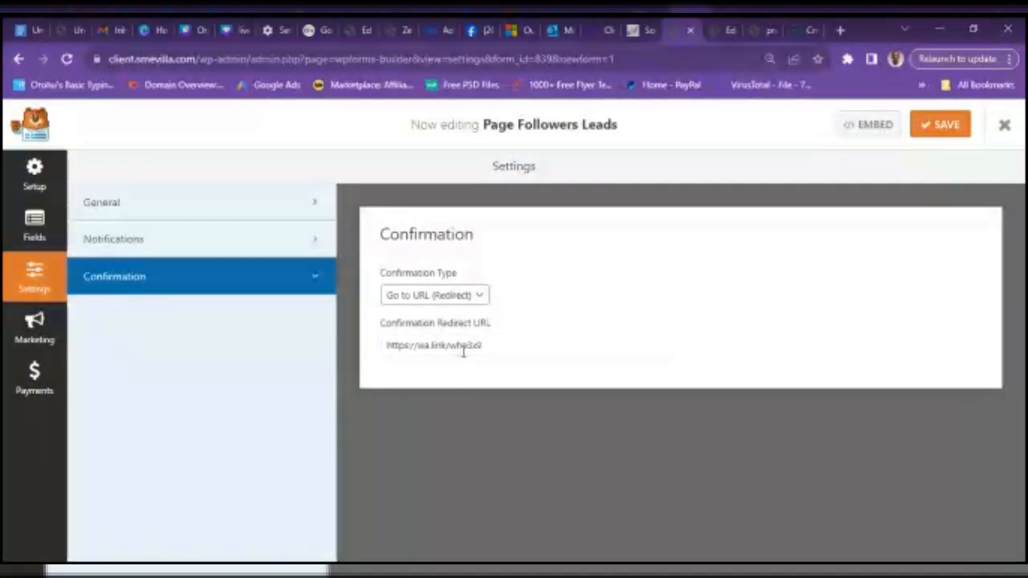
- Paste the wa.link WhatsApp redirect URL, save the form, and show its embed shortcode
click(924, 128)
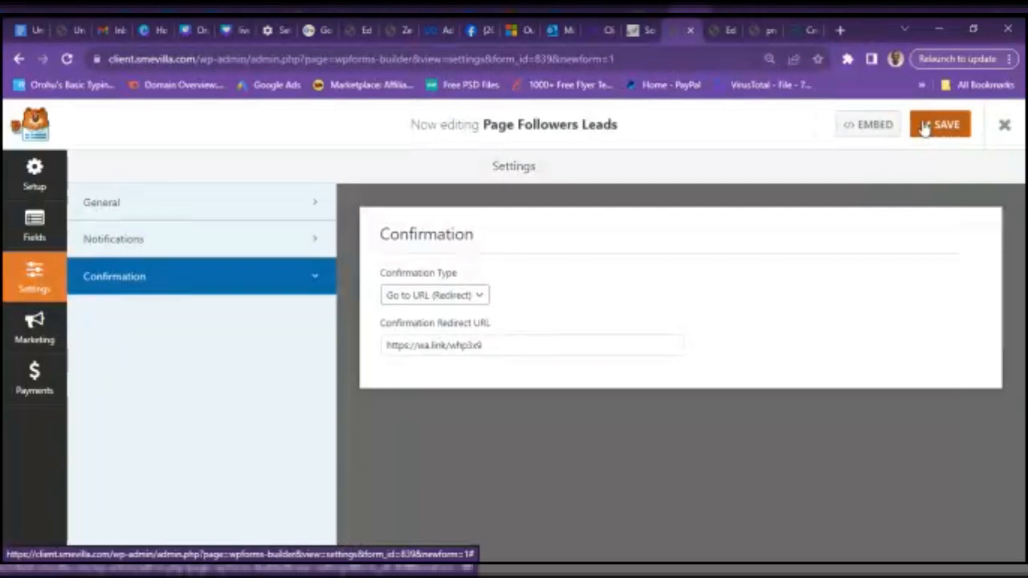
click(870, 130)
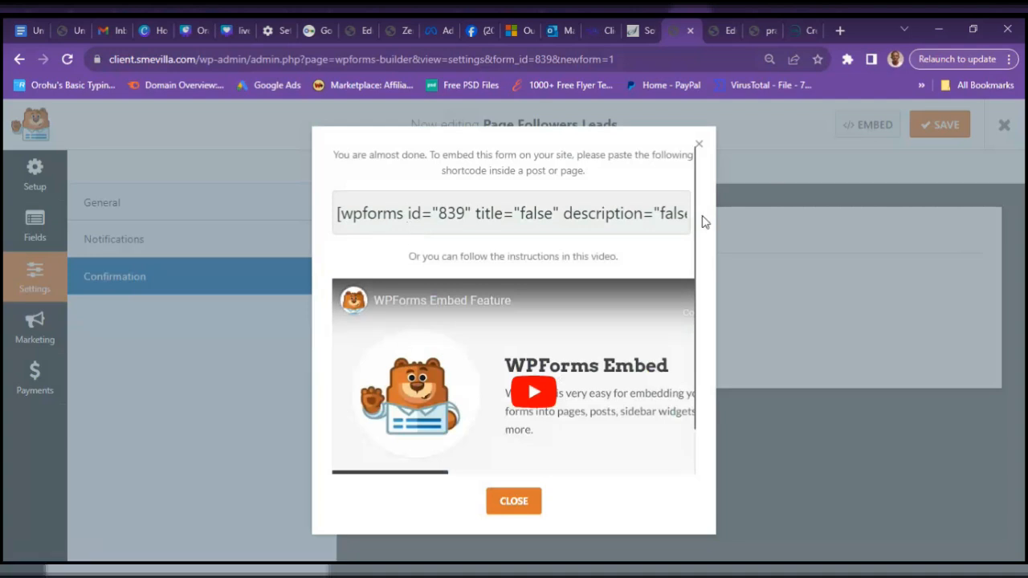
- Select the form 839 shortcode in the embed dialog
click(625, 212)
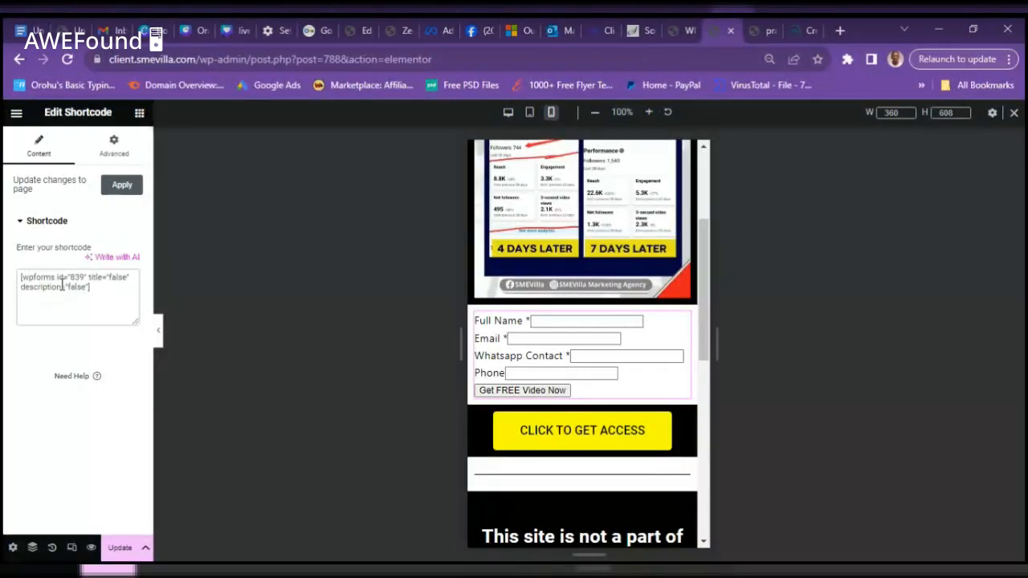
- Apply the shortcode widget and scroll the preview down to the rendered lead form
click(114, 191)
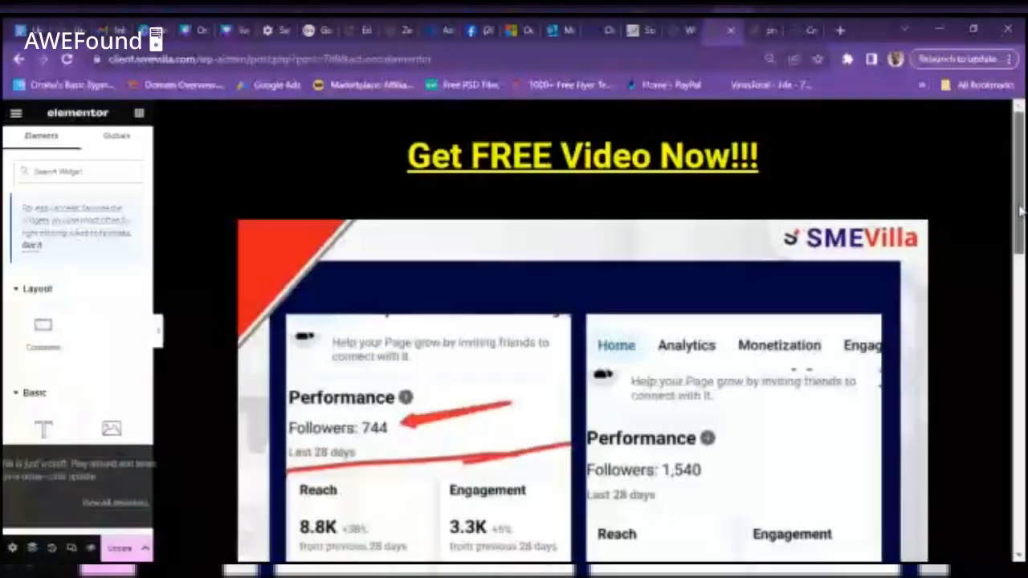
scroll(578, 321, down, 5)
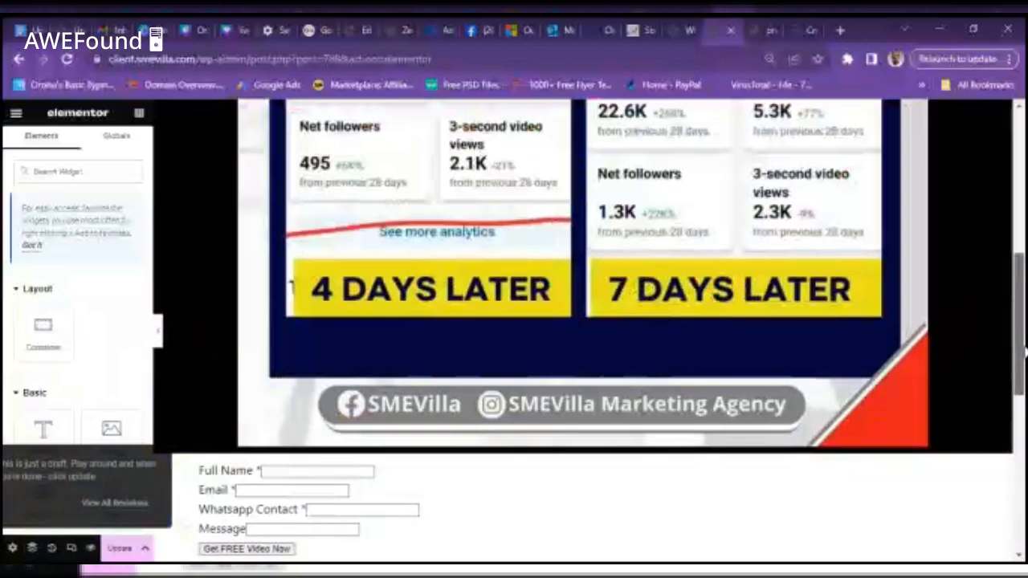
scroll(582, 273, down, 2)
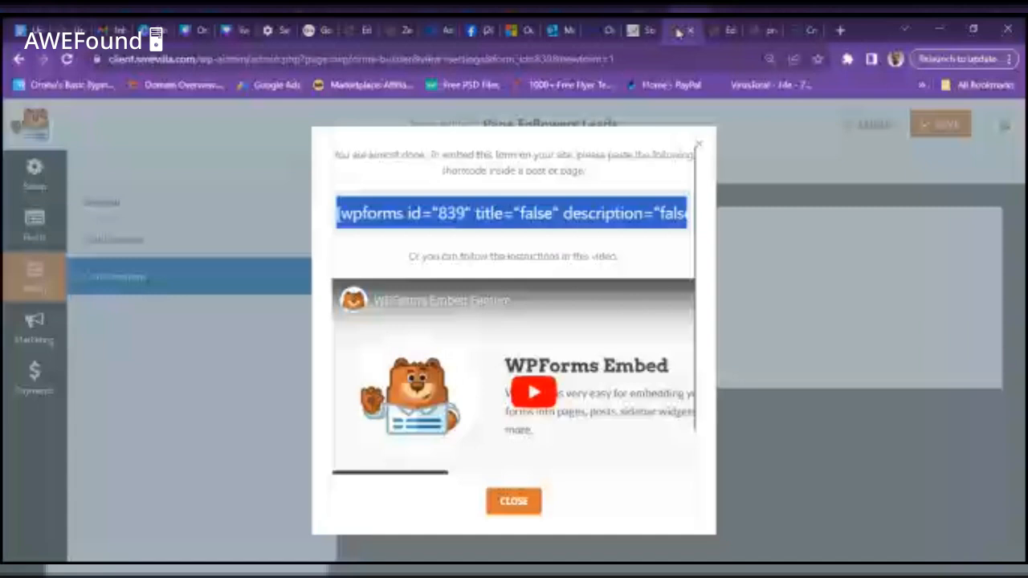
- Close the embed dialog, go back to the form's Setup page, then switch to the Elementor landing page
click(700, 146)
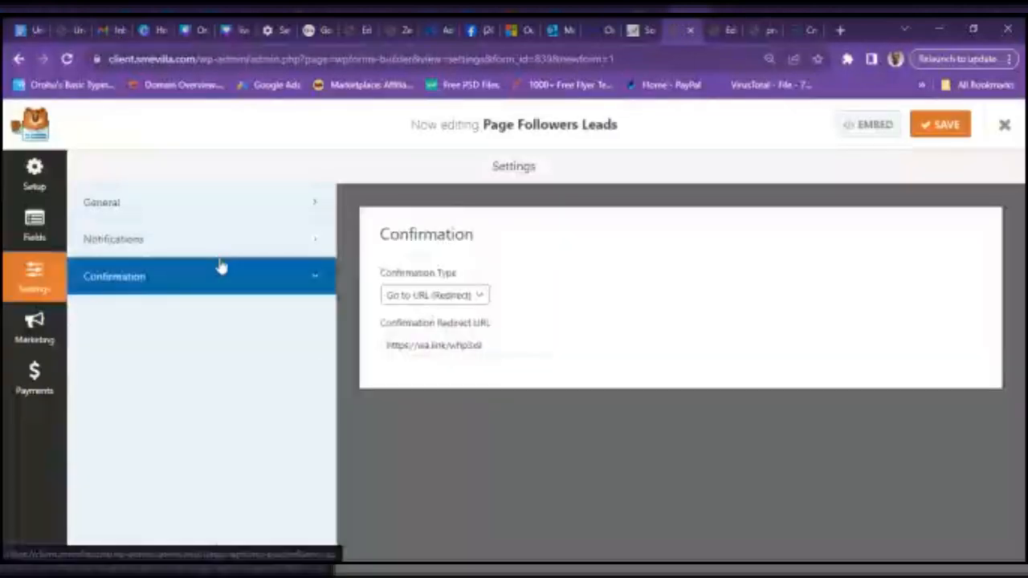
click(36, 180)
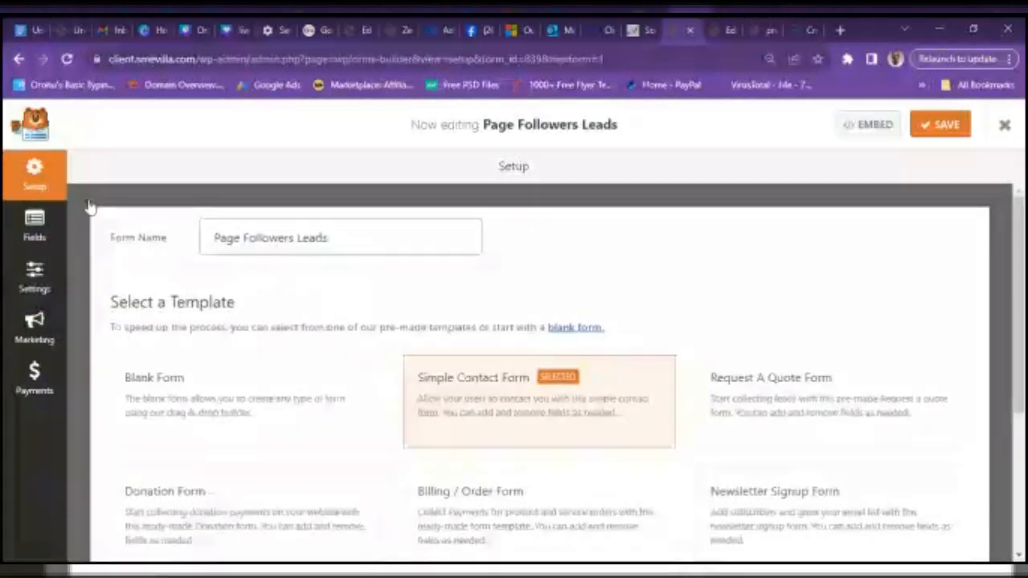
mouse_move(444, 377)
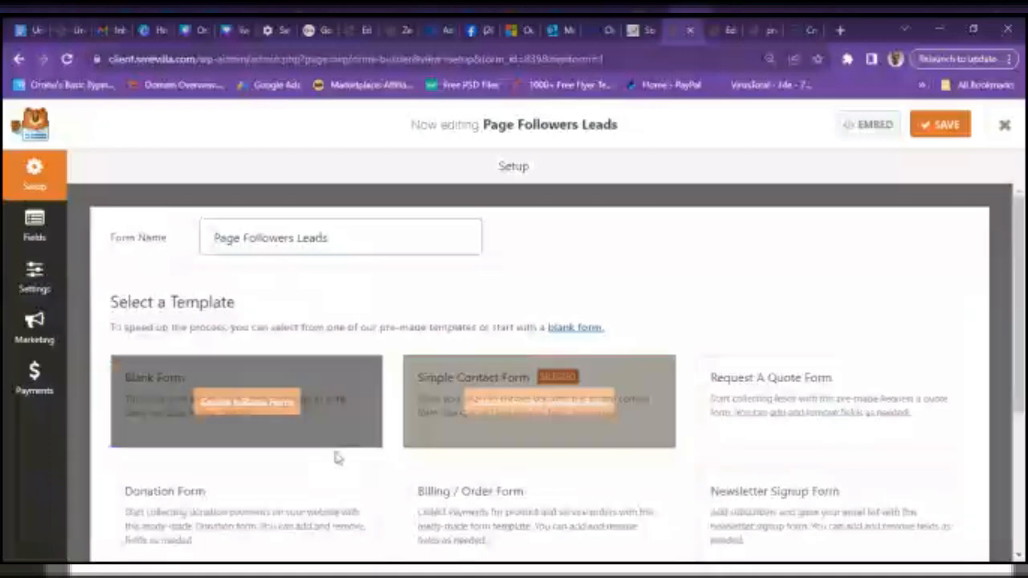
drag(1020, 253, 1026, 418)
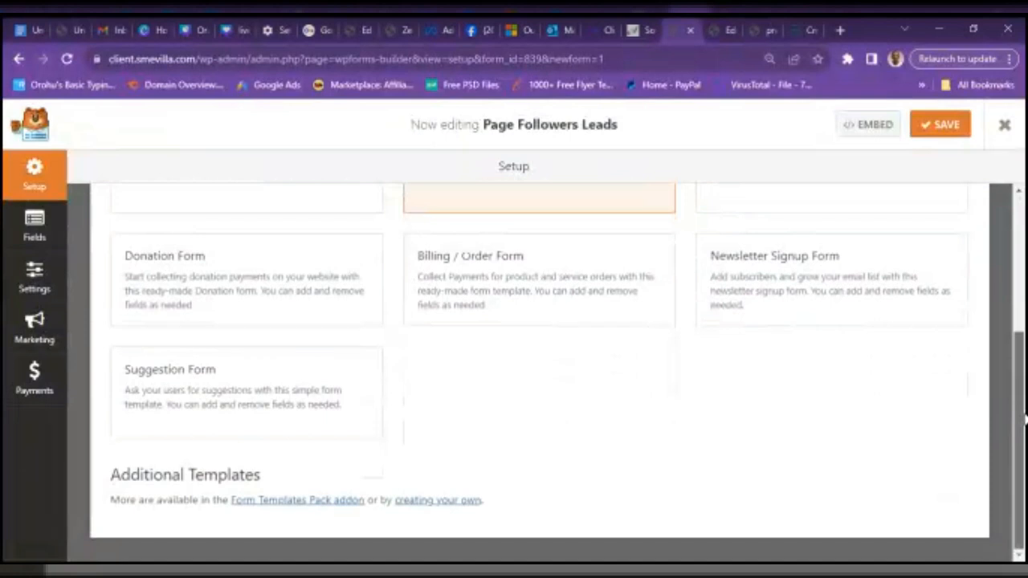
scroll(1004, 289, up, 5)
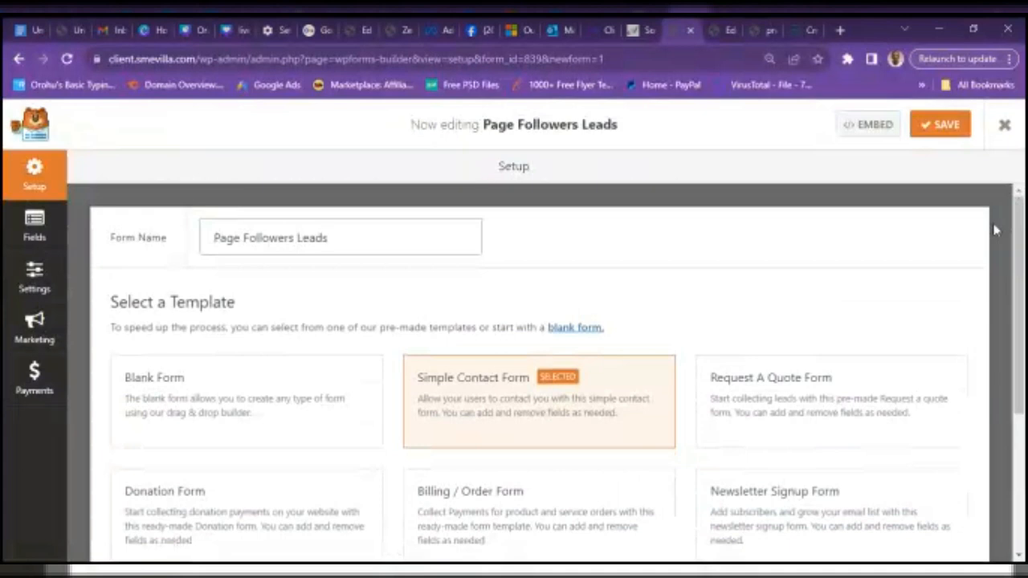
click(729, 30)
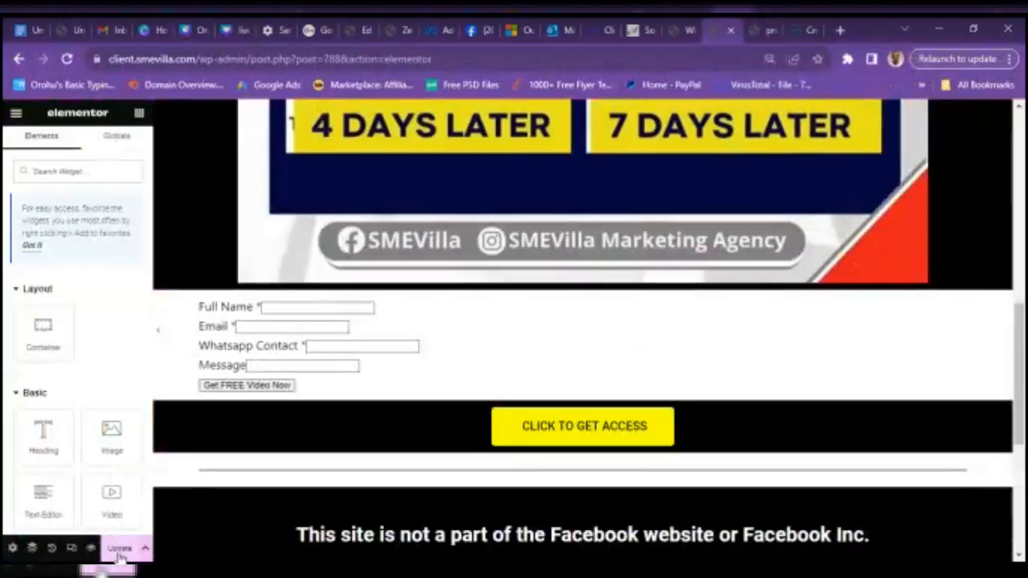
click(753, 34)
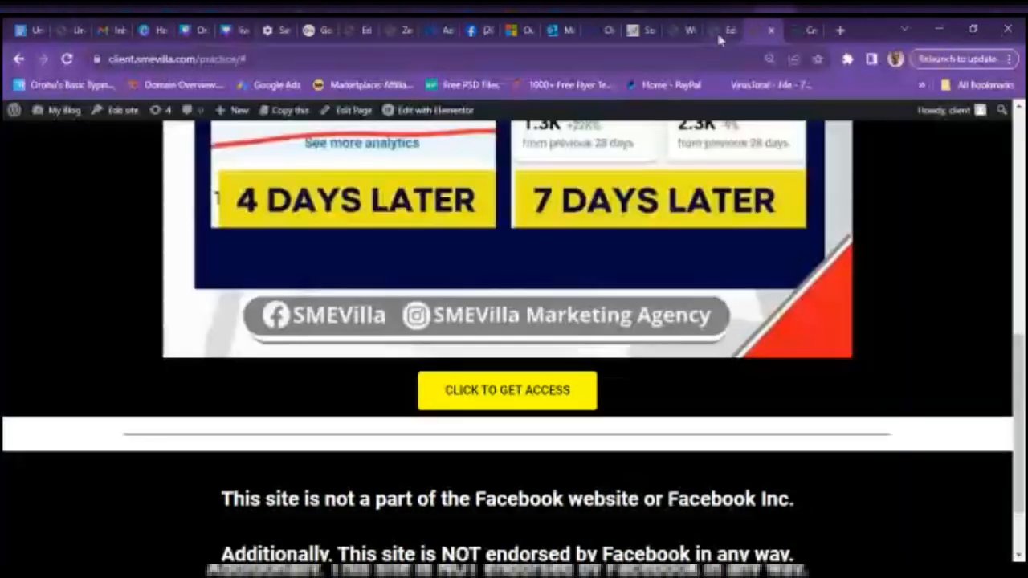
click(722, 34)
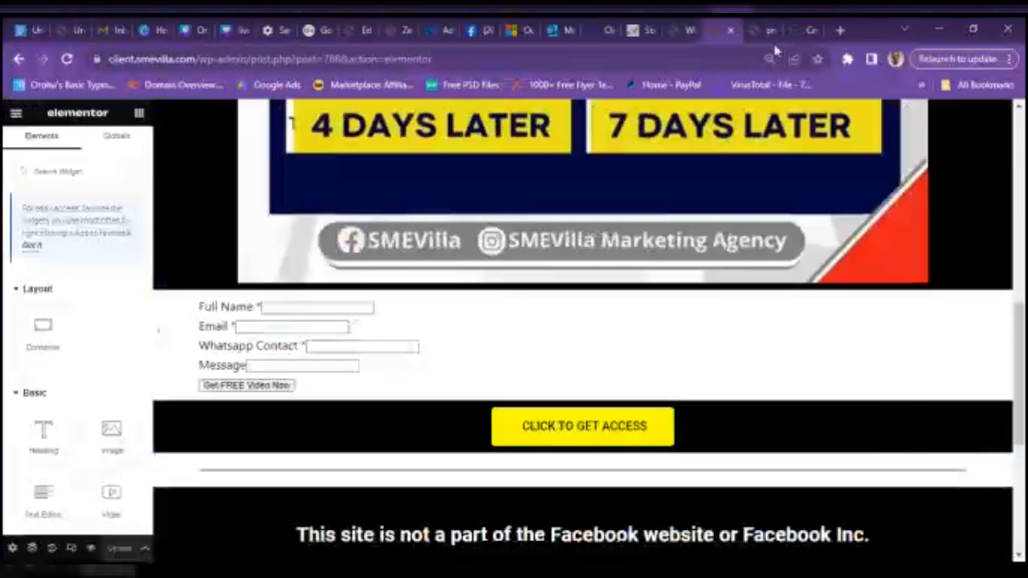
click(766, 33)
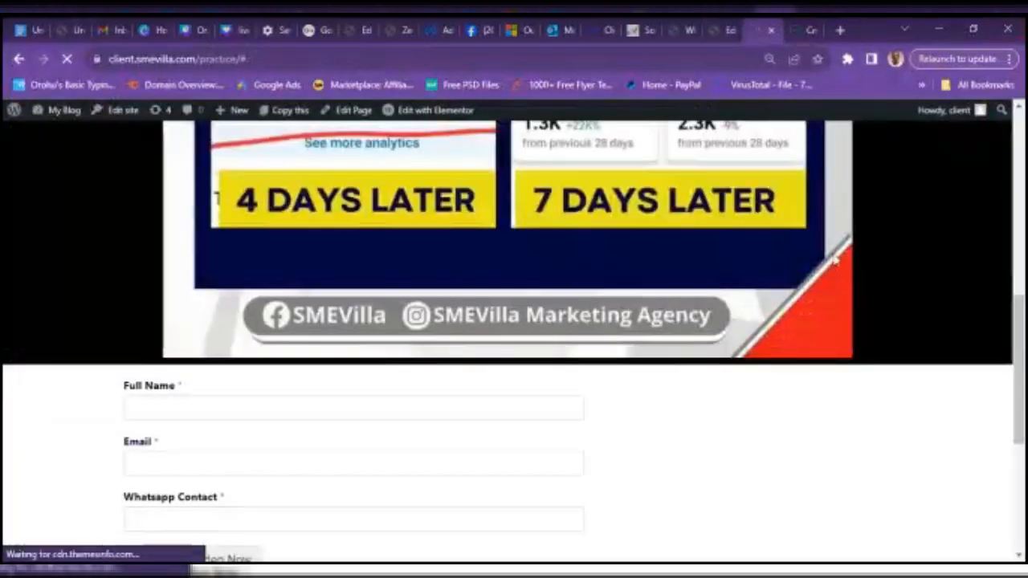
click(871, 59)
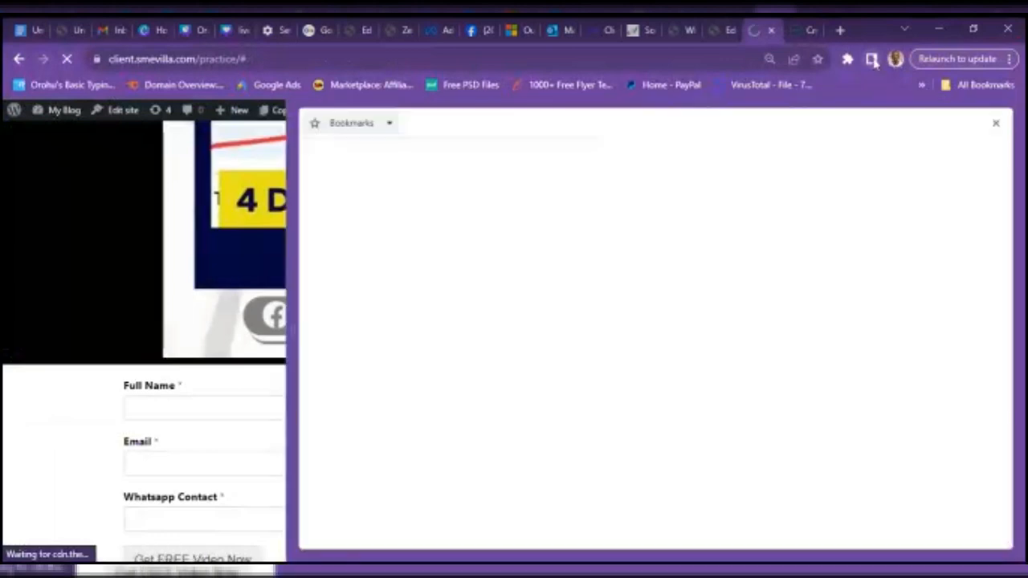
click(871, 59)
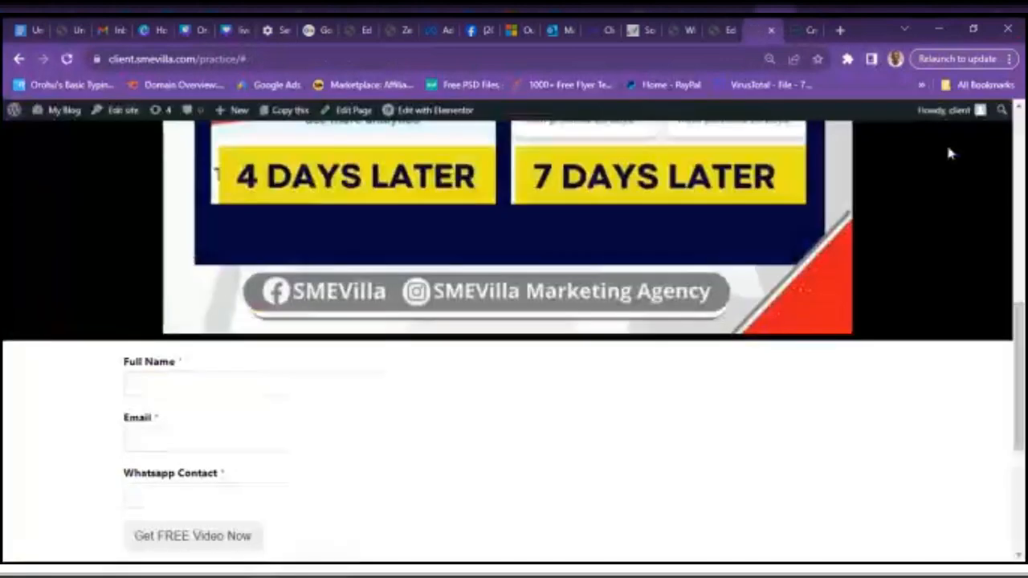
click(871, 59)
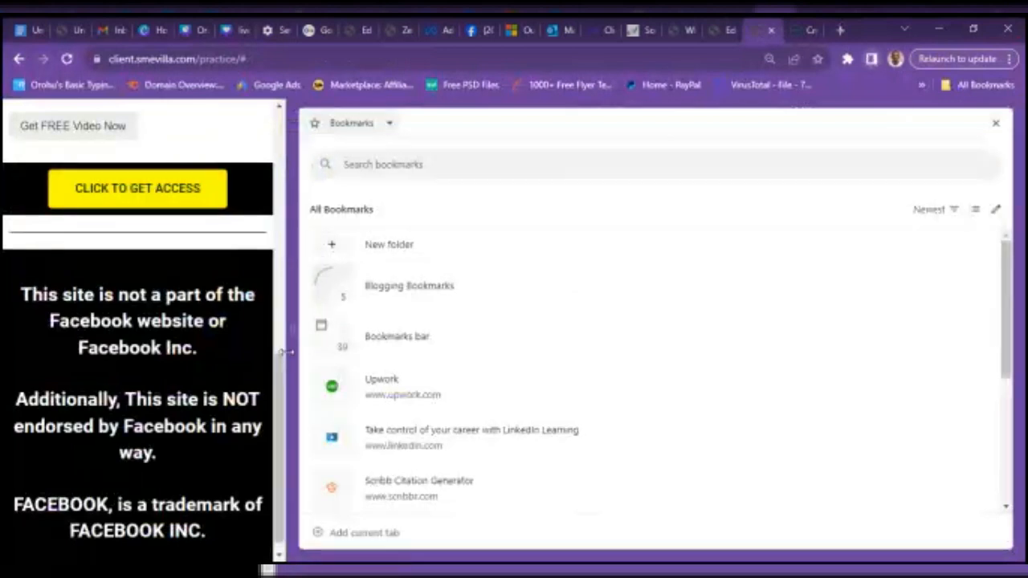
drag(278, 387, 283, 234)
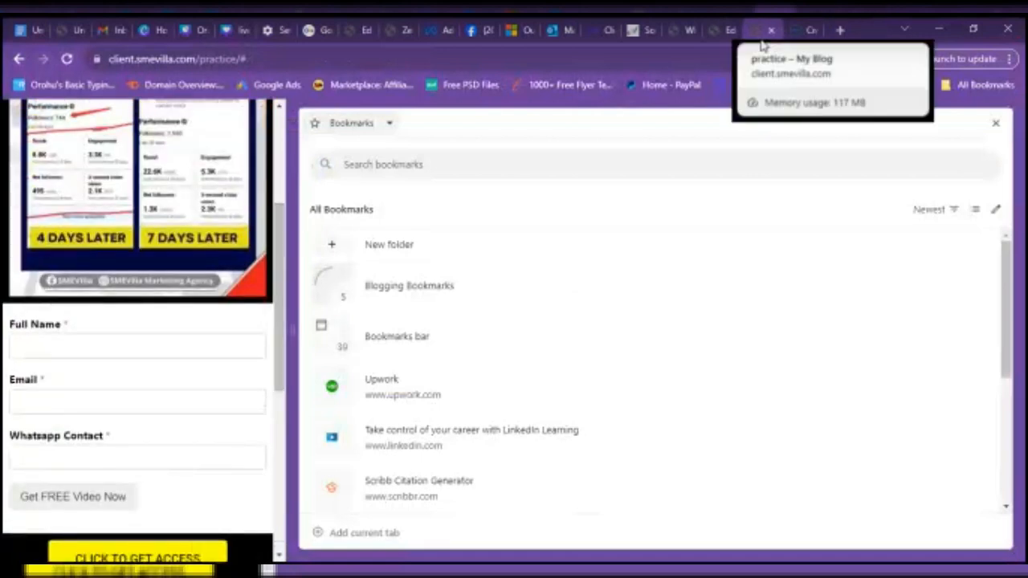
click(722, 32)
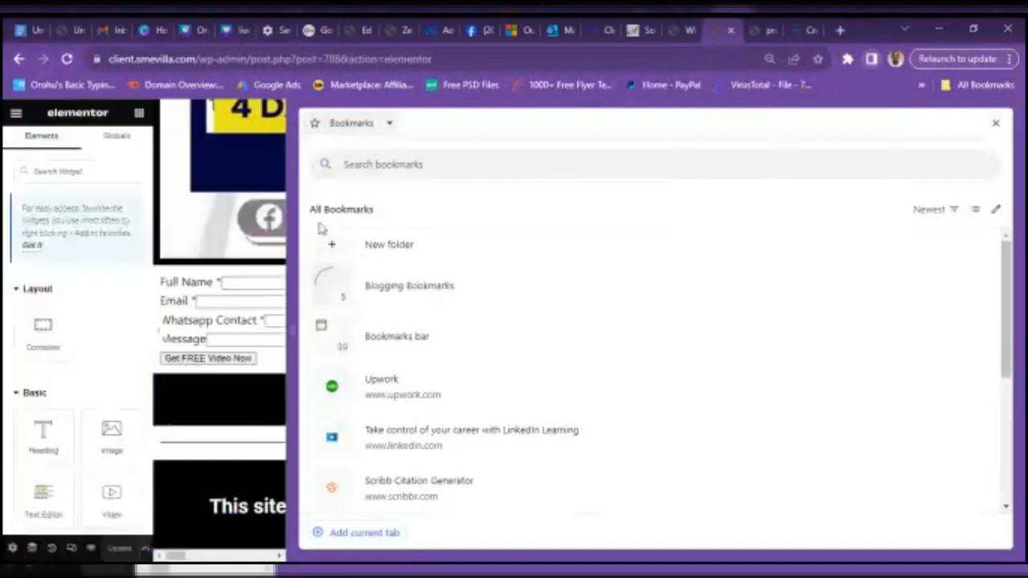
click(871, 60)
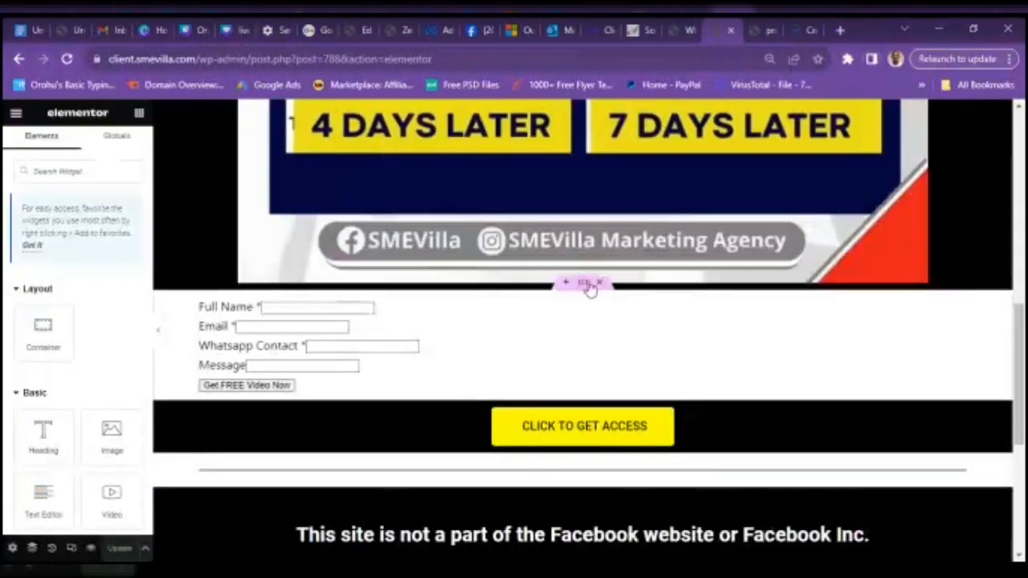
- Select the form's container and center its content horizontally
click(588, 287)
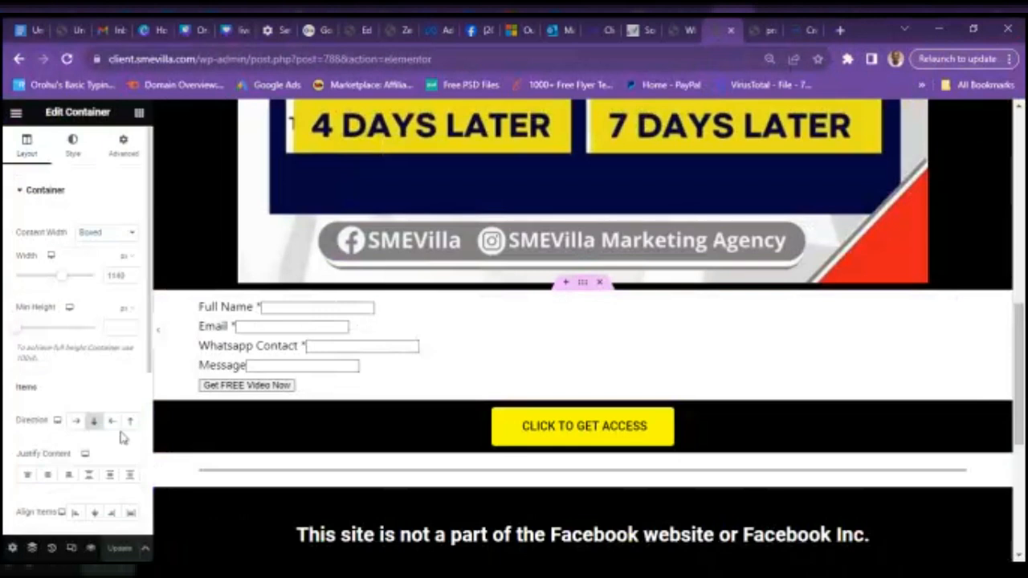
click(47, 475)
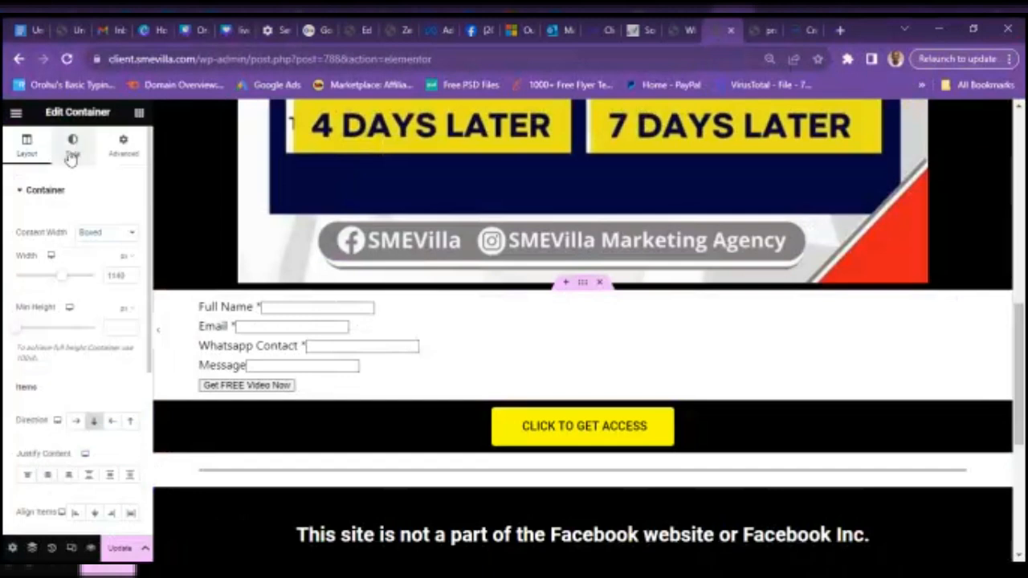
click(42, 193)
click(42, 192)
- Give the container a classic background colour
click(68, 151)
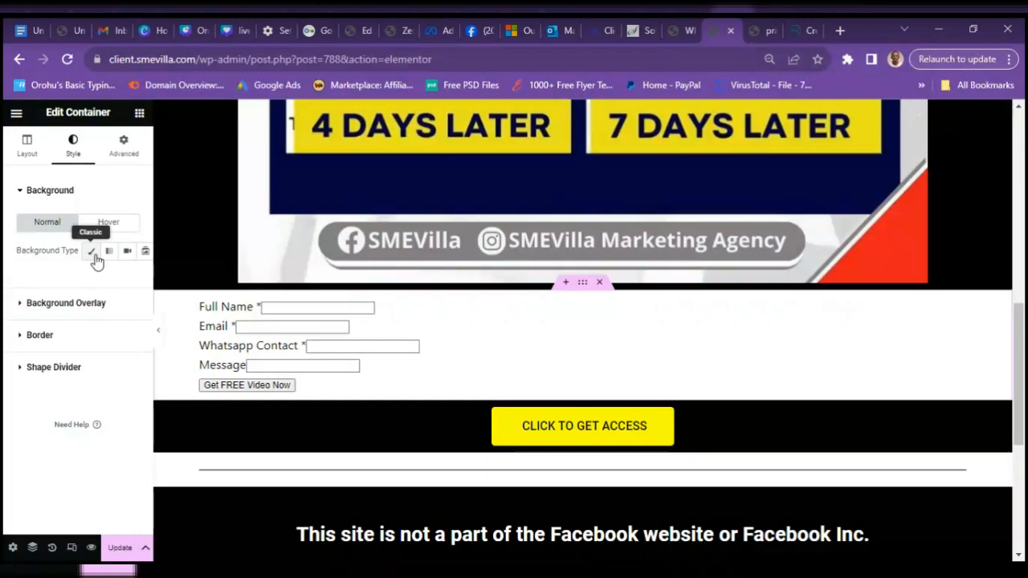
click(93, 256)
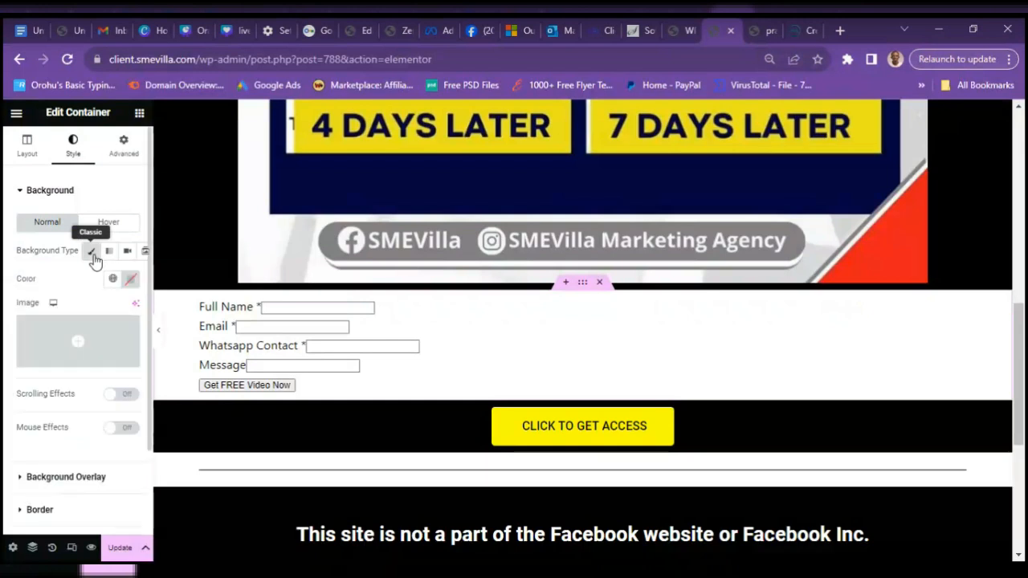
click(131, 280)
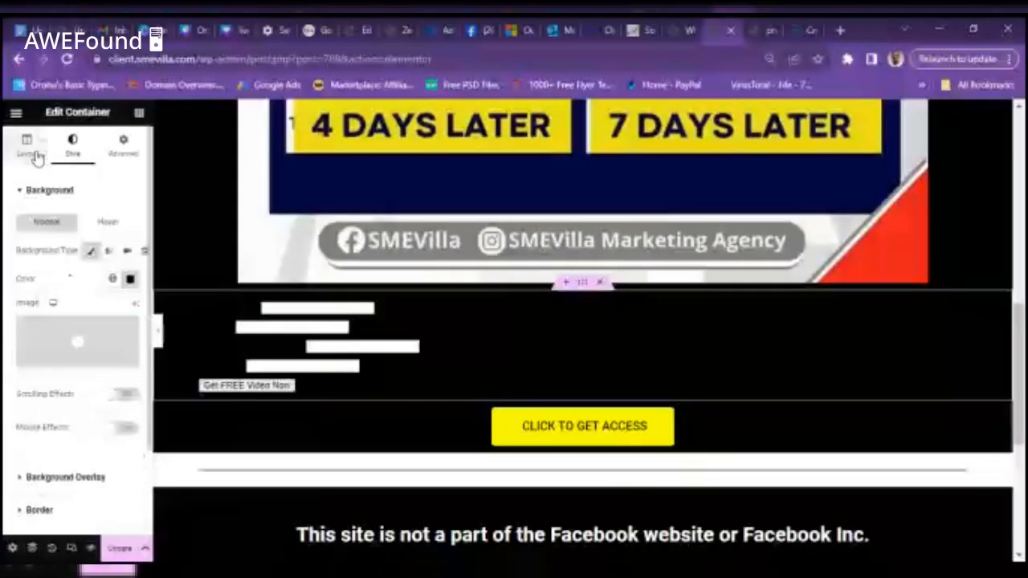
click(302, 325)
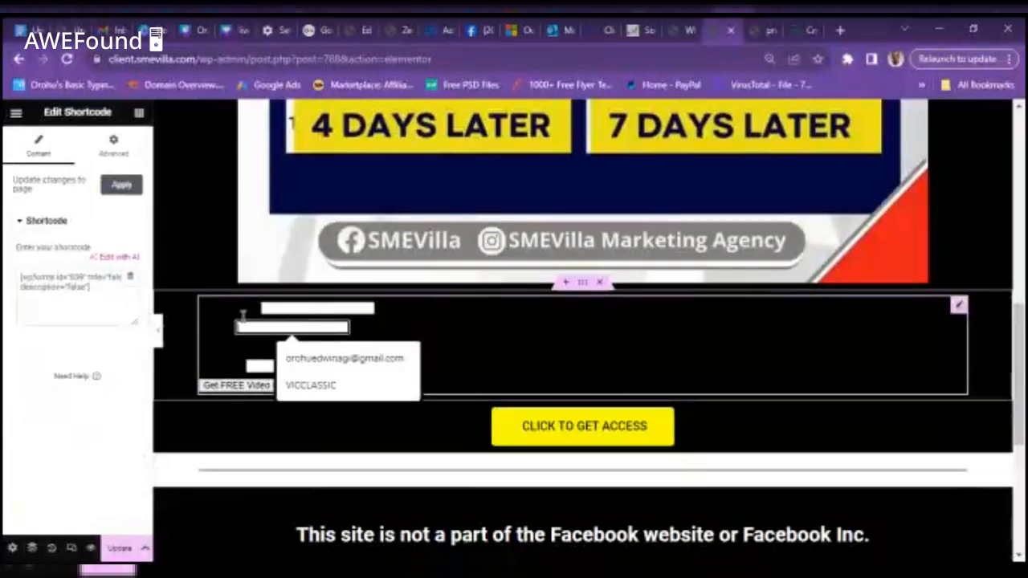
- Review the shortcode widget's Advanced layout, then return to its Content settings
click(105, 148)
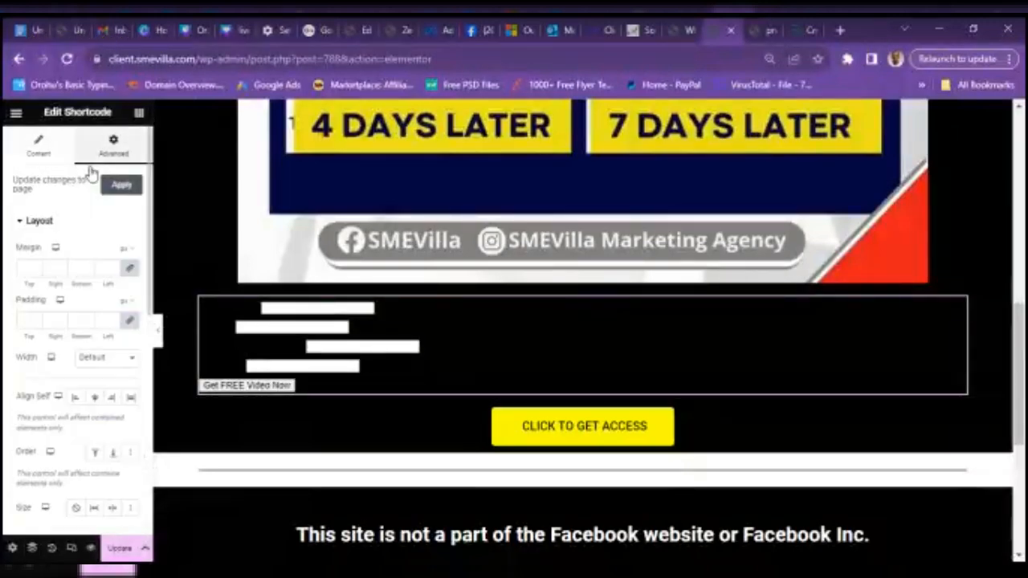
click(34, 222)
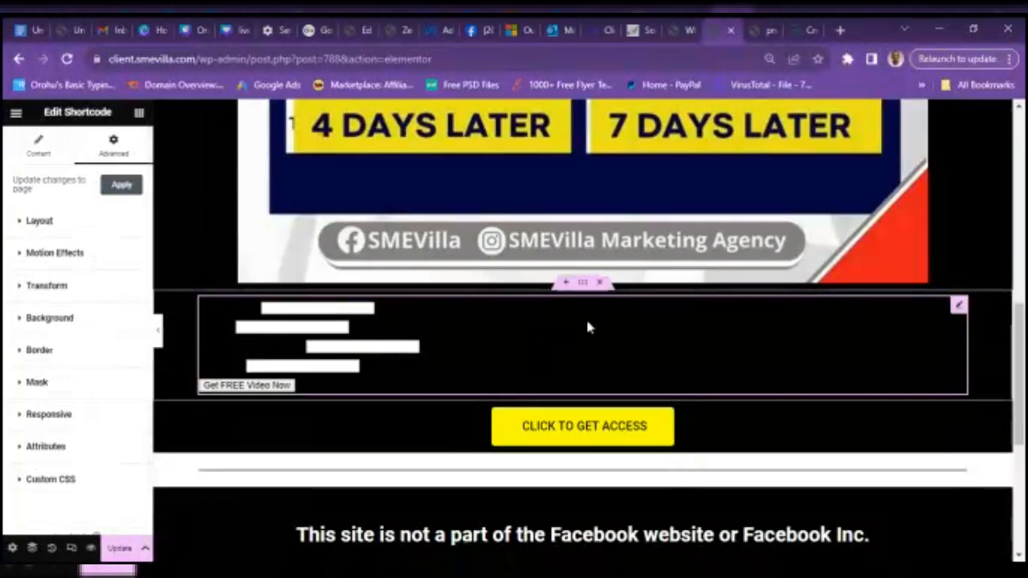
click(41, 161)
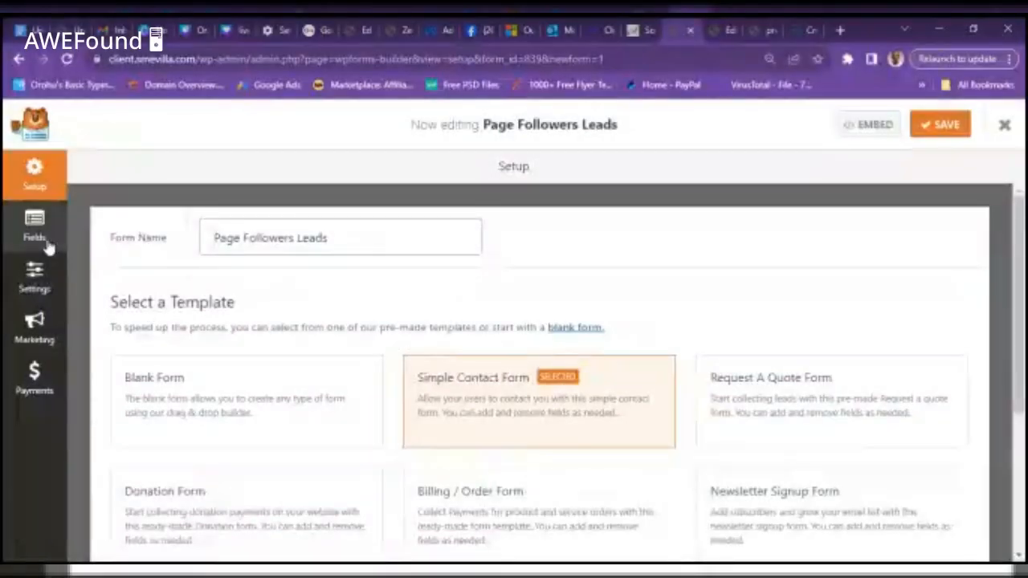
- Set the Whatsapp Contact field size to Large
click(47, 241)
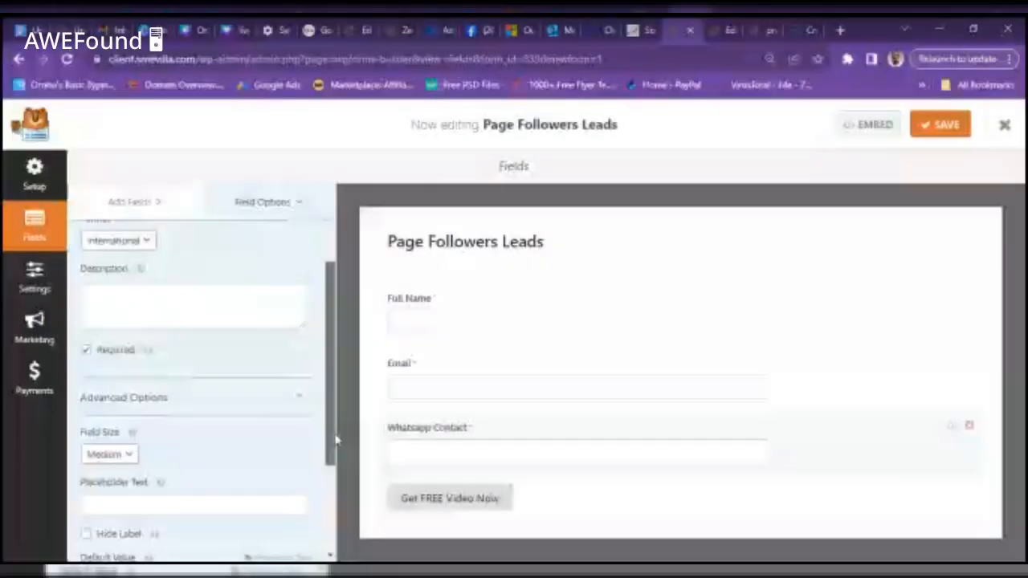
drag(336, 440, 338, 475)
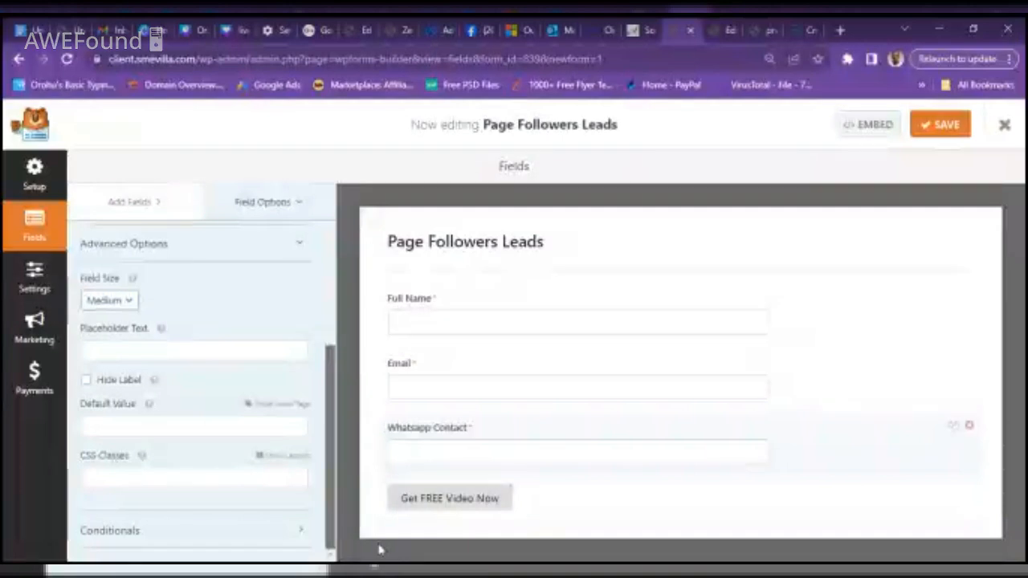
click(120, 302)
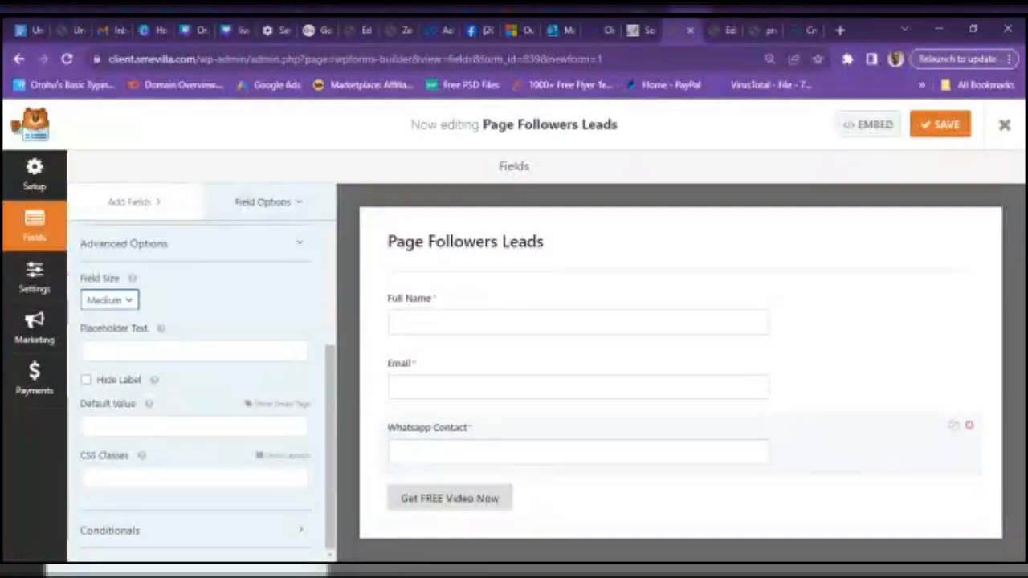
click(106, 343)
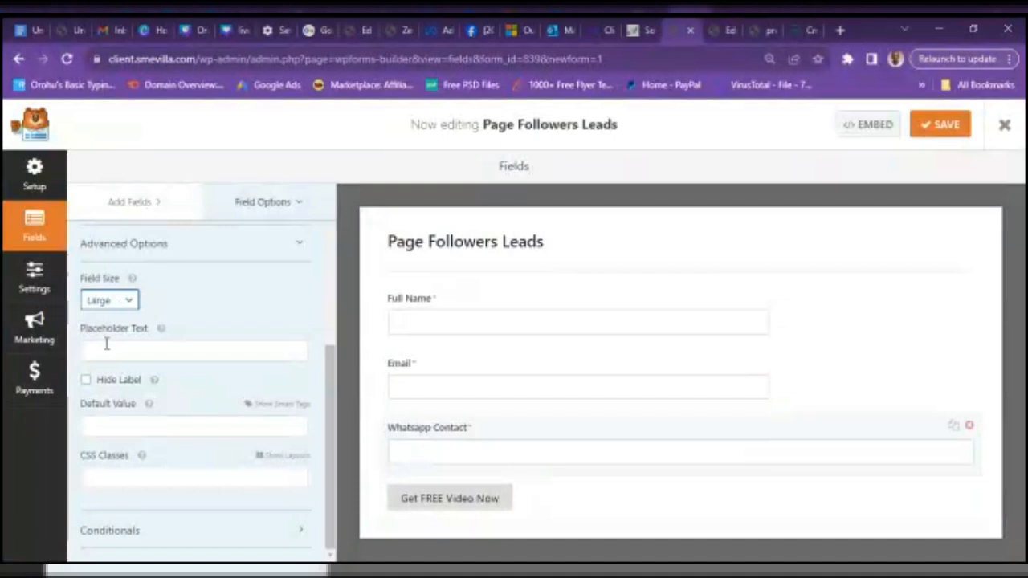
- Make the Full Name field Large and give it the placeholder 'Type your full name here'
click(254, 209)
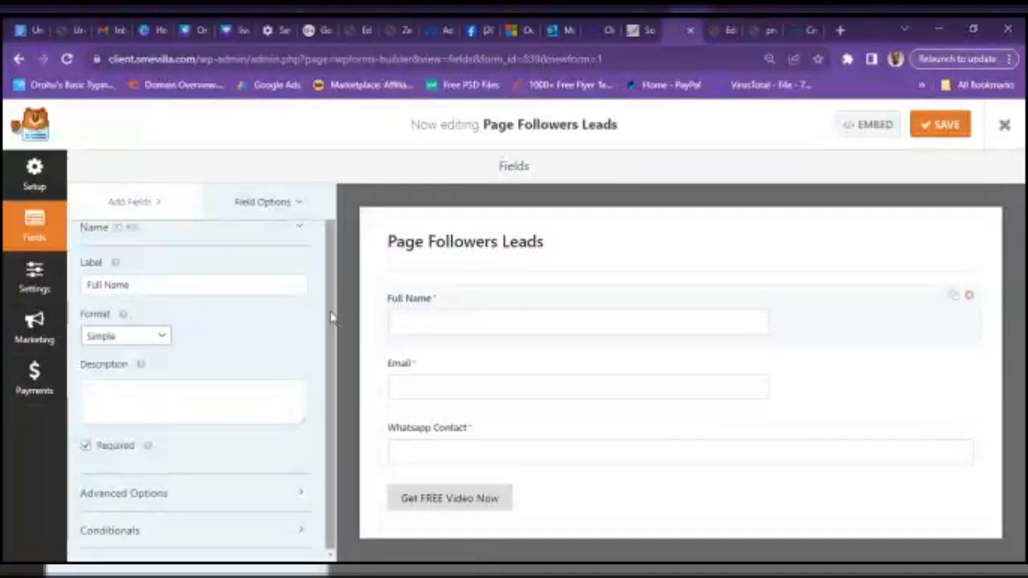
scroll(316, 226, up, 1)
scroll(320, 248, down, 1)
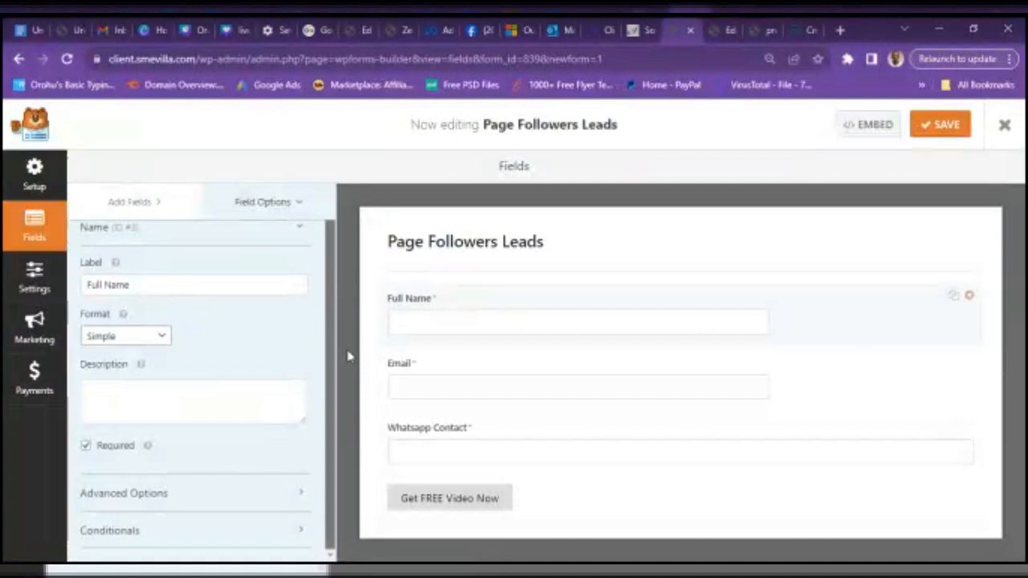
click(298, 498)
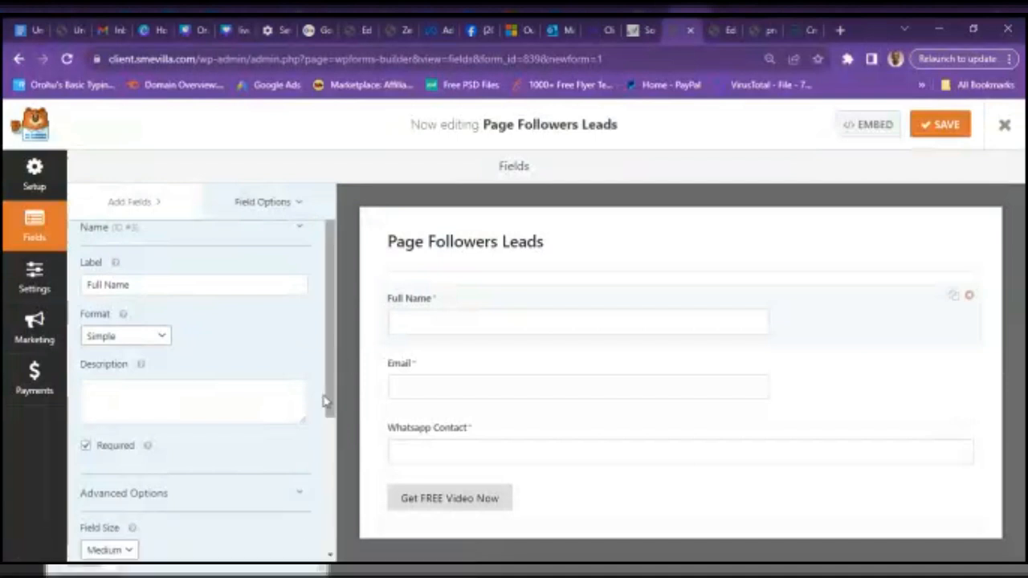
drag(328, 392, 360, 550)
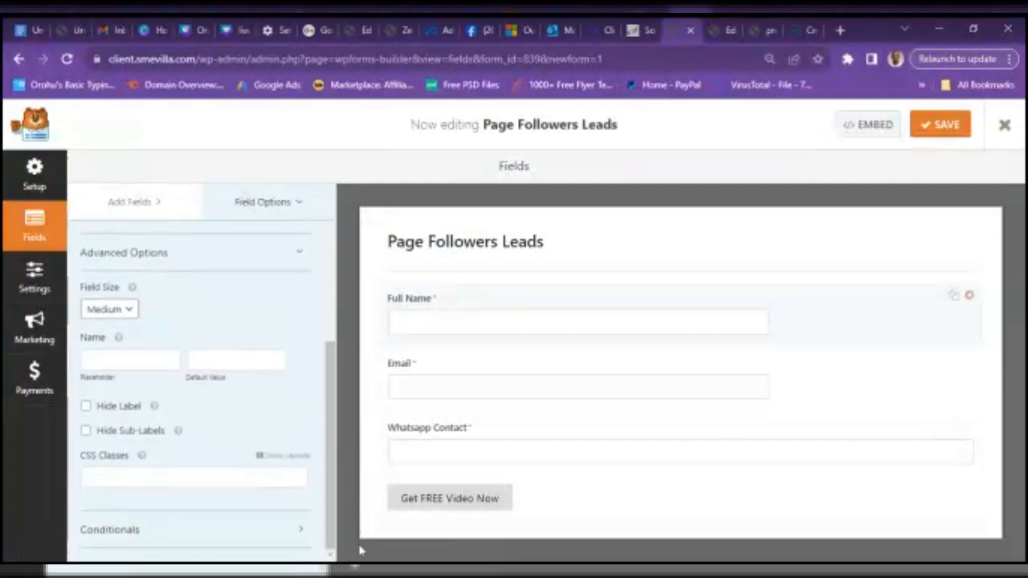
click(109, 310)
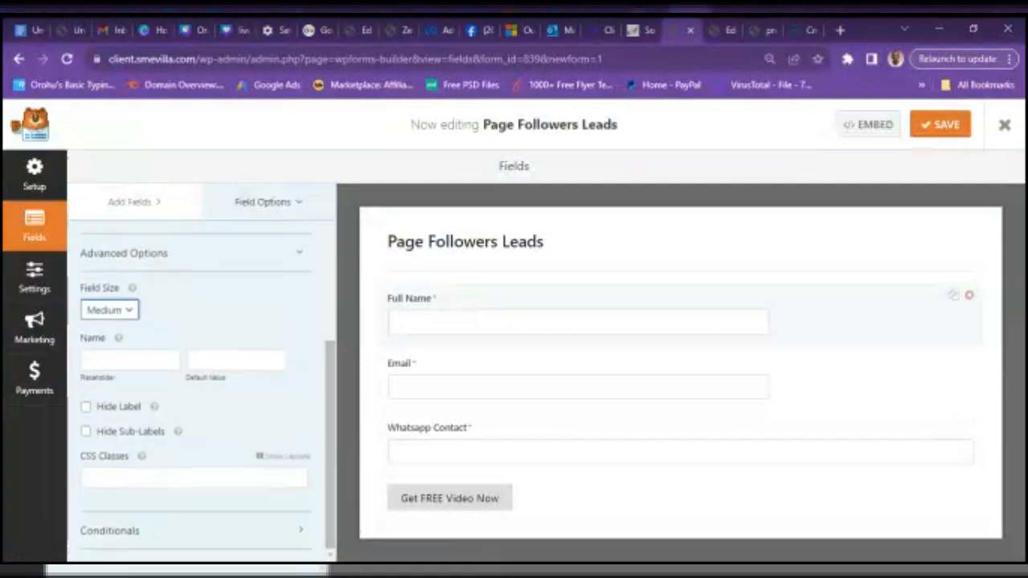
click(104, 358)
click(117, 360)
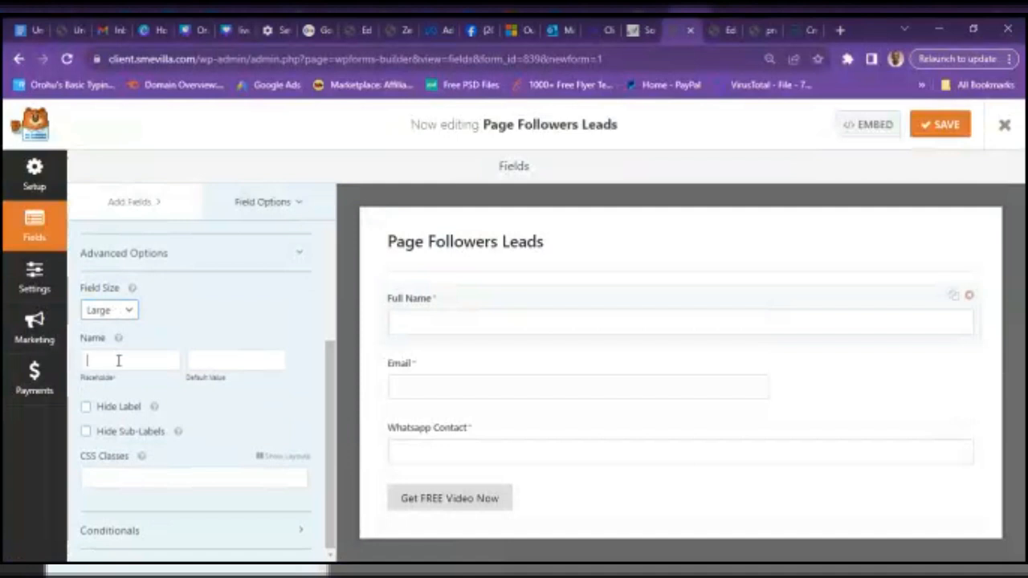
text(Type your full)
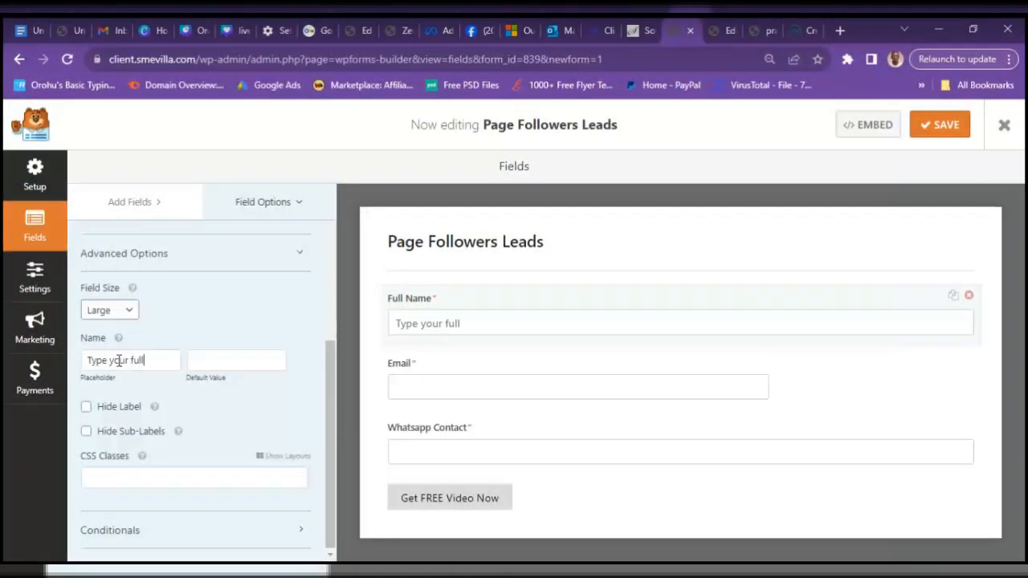
text( name here)
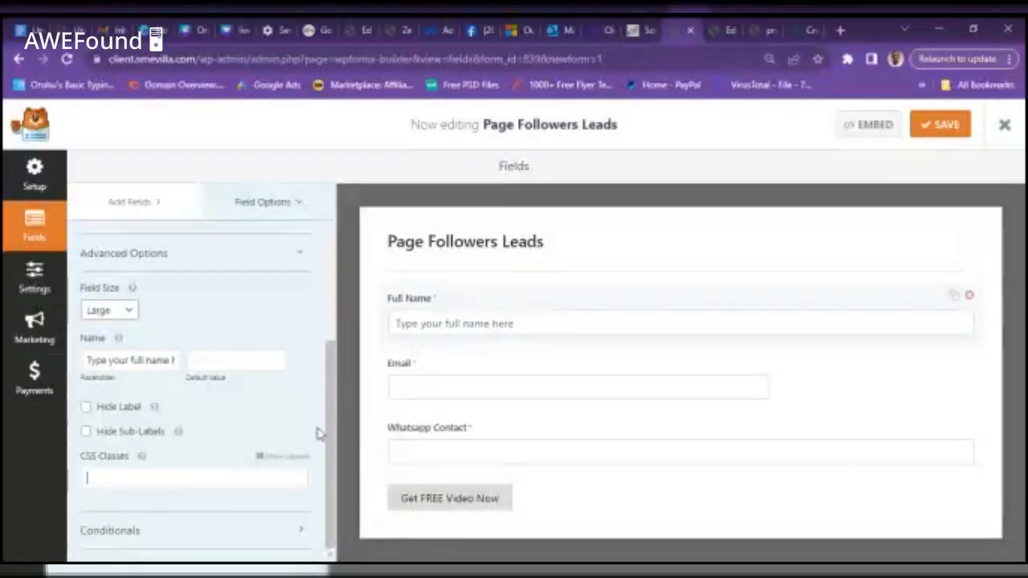
- Check the Full Name placeholder reads 'Type your full name here', then return to the Elementor editor
drag(329, 427, 337, 495)
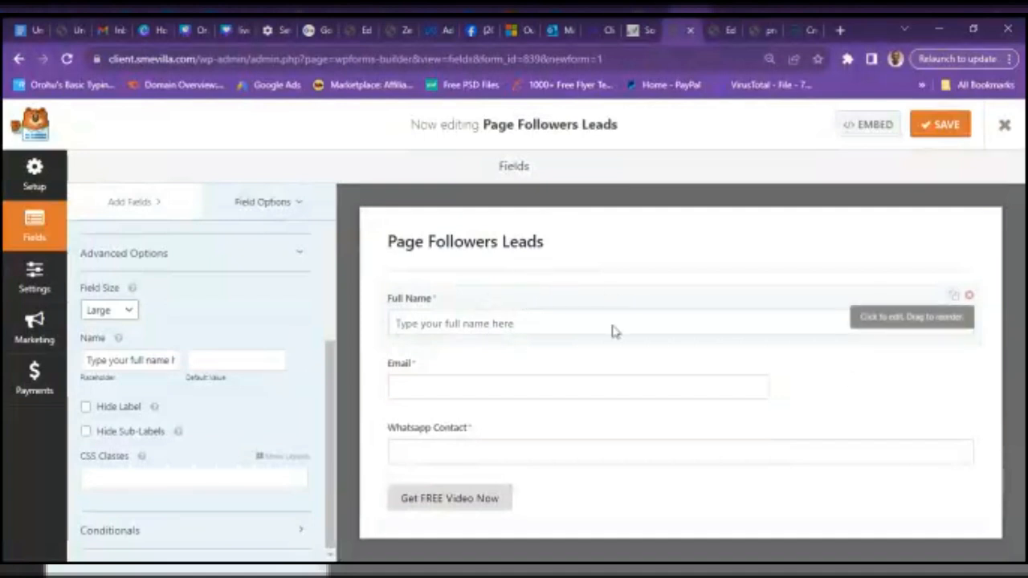
click(732, 38)
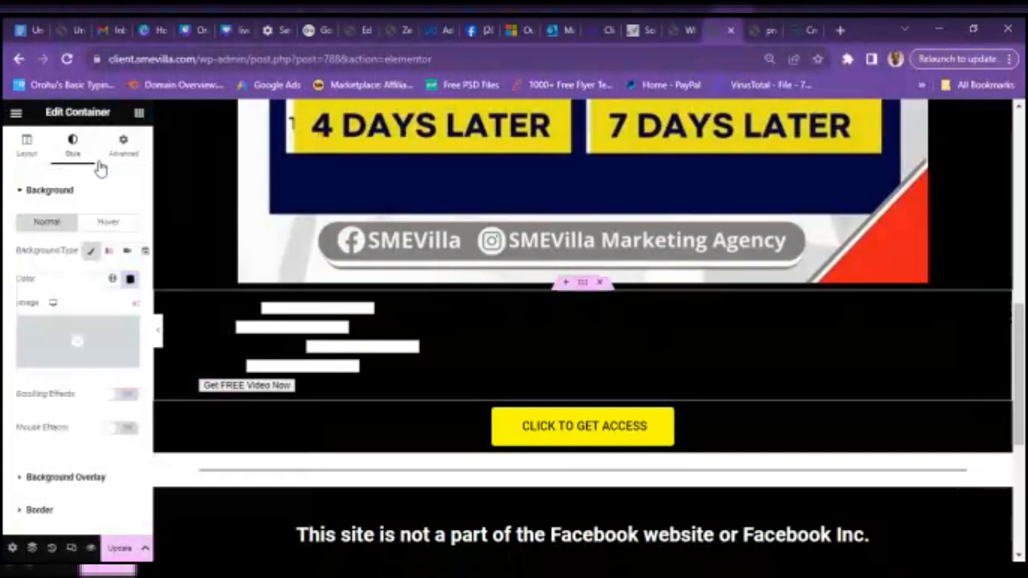
- Reset the form container's black background colour so the form sits on white
click(130, 278)
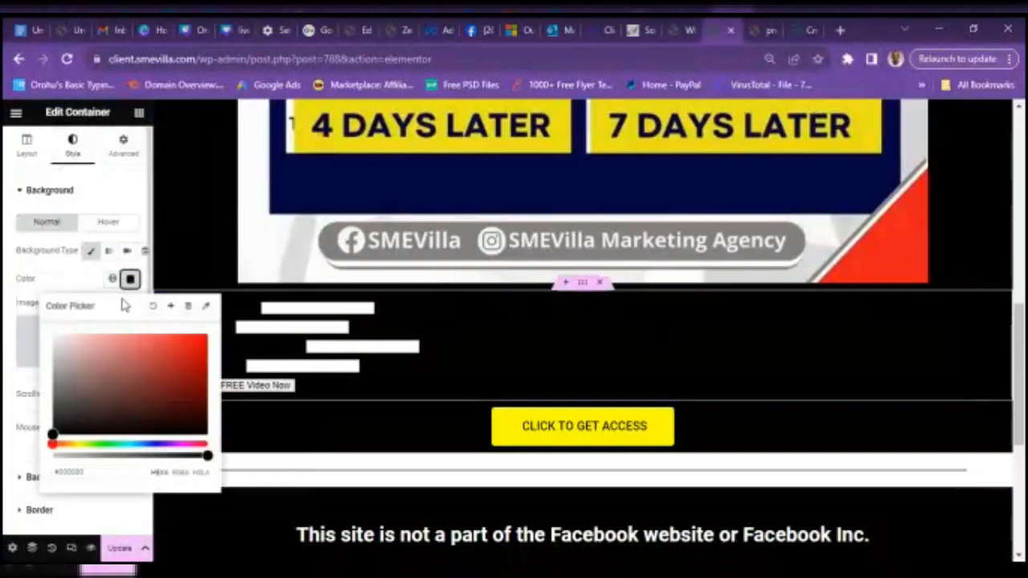
click(153, 309)
click(154, 311)
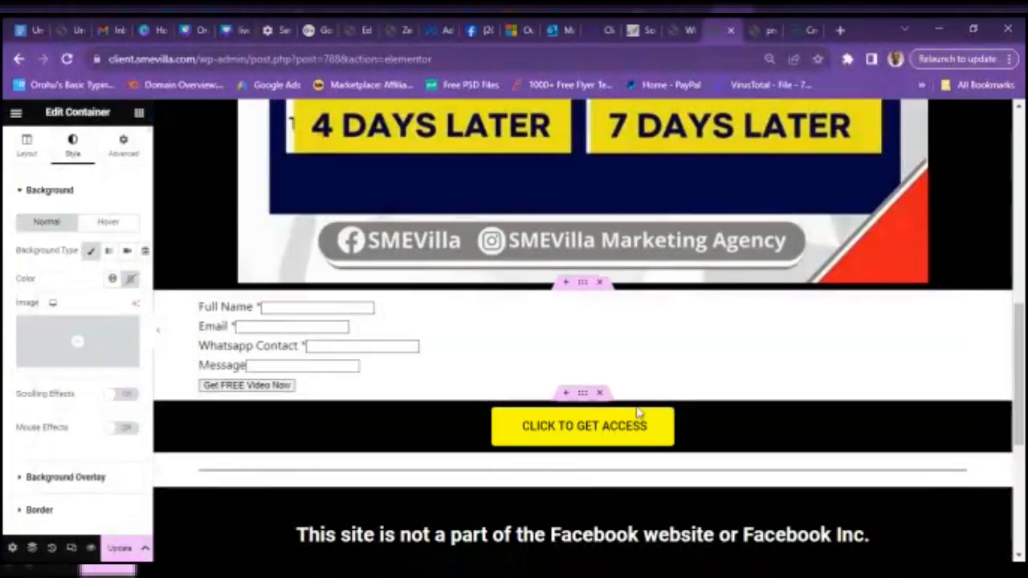
- Delete the CLICK TO GET ACCESS section, update the page, and view the live practice page
click(599, 394)
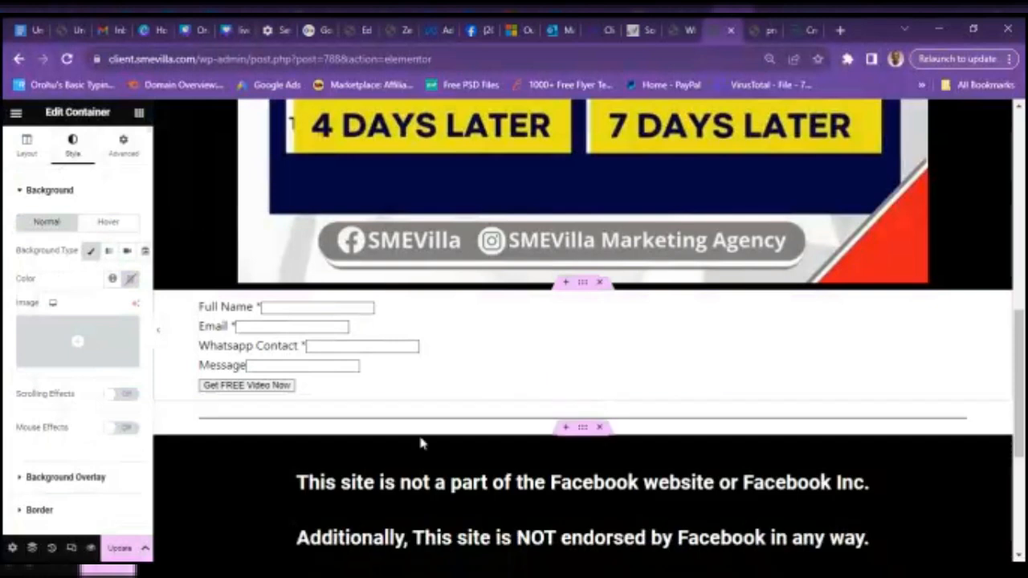
click(118, 549)
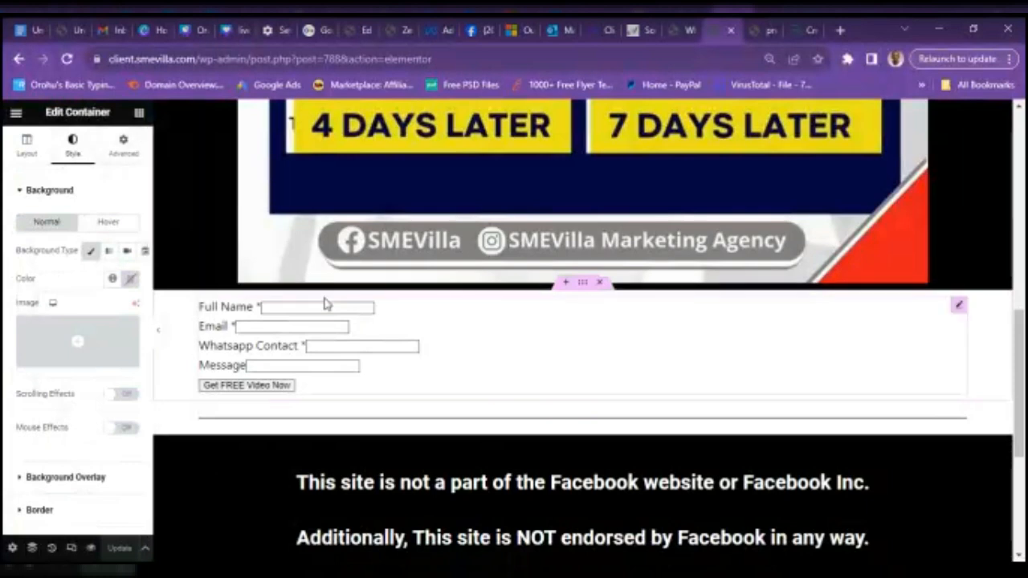
click(307, 347)
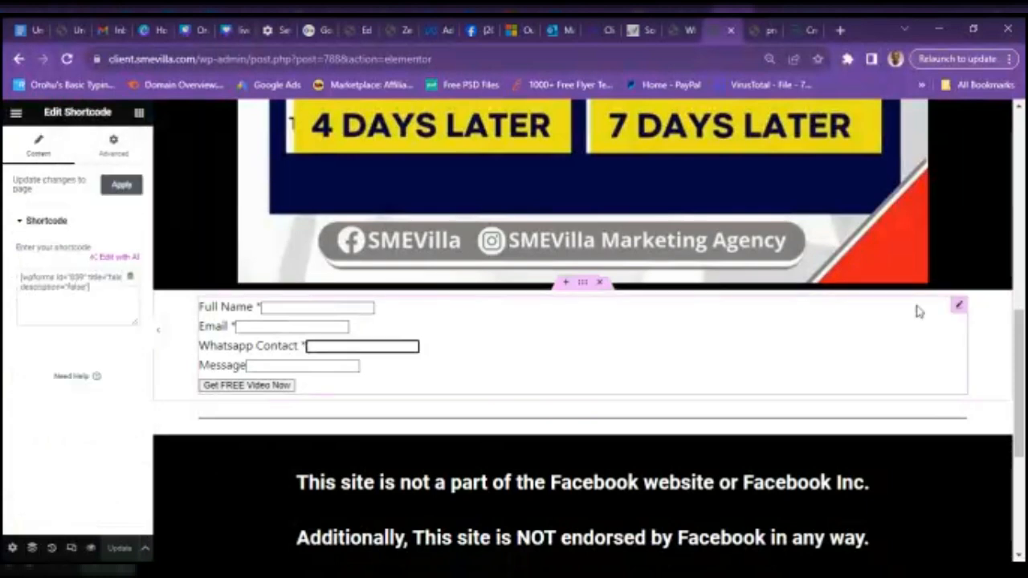
click(769, 29)
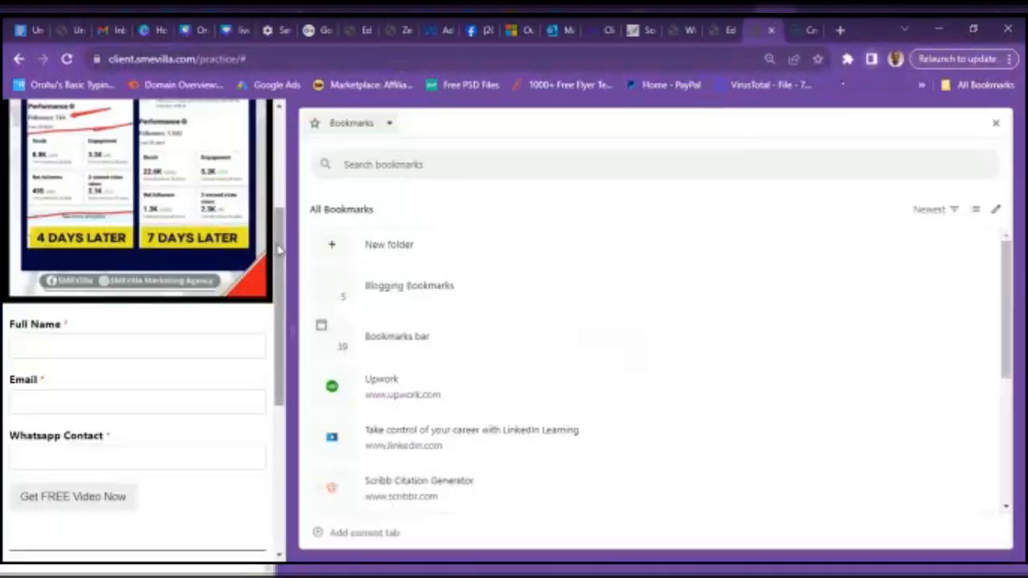
- Scroll the live page to inspect the embedded lead form, then return to the Elementor editor
drag(281, 252, 294, 328)
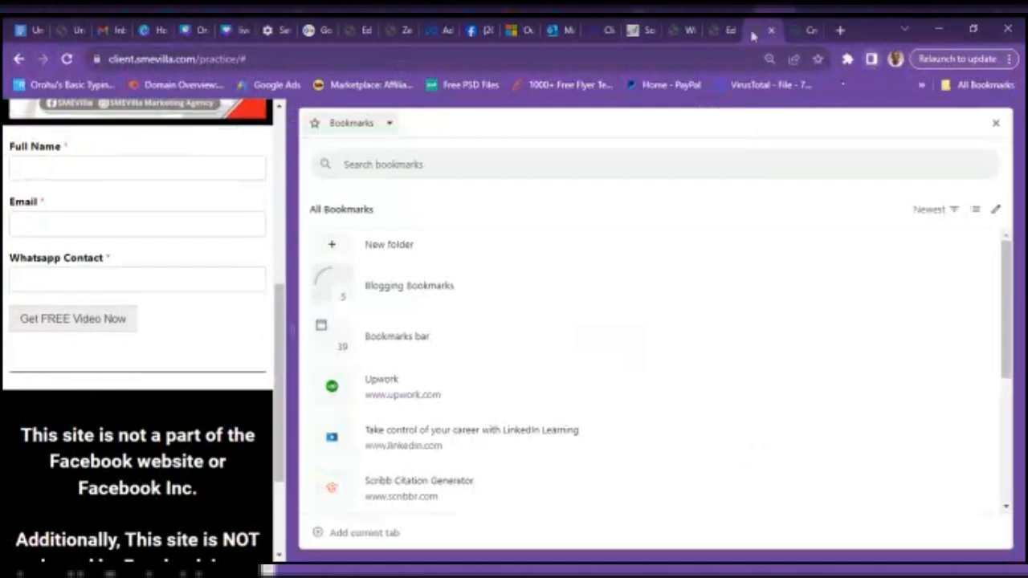
click(725, 36)
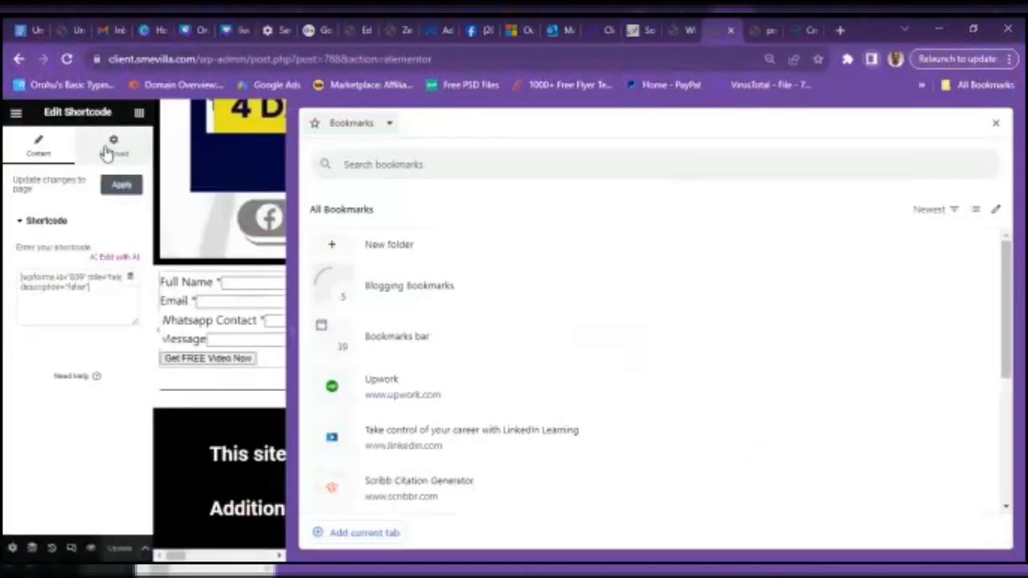
- Set the shortcode widget's Align Self so the lead form stretches full page width
click(107, 153)
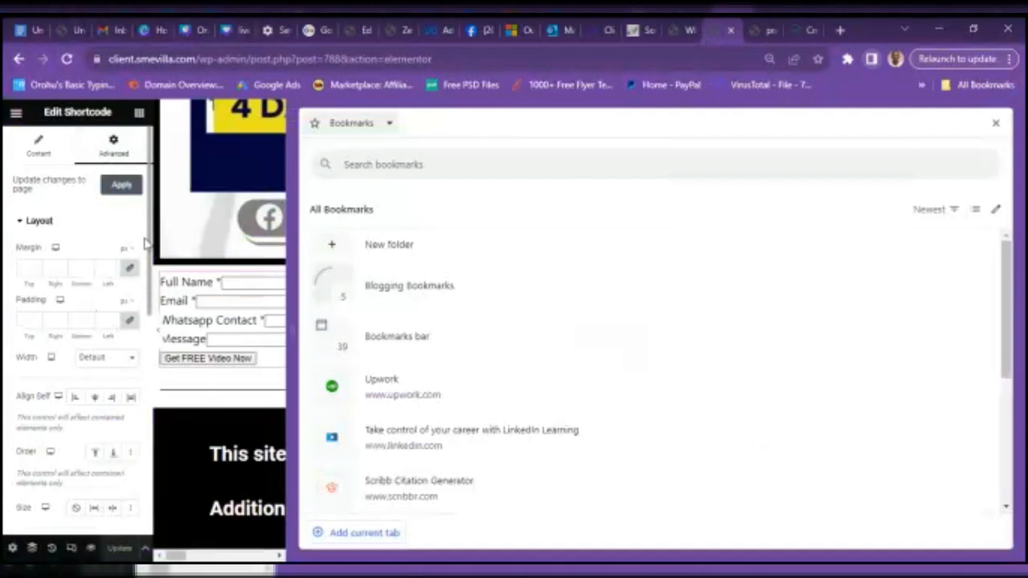
scroll(148, 239, down, 10)
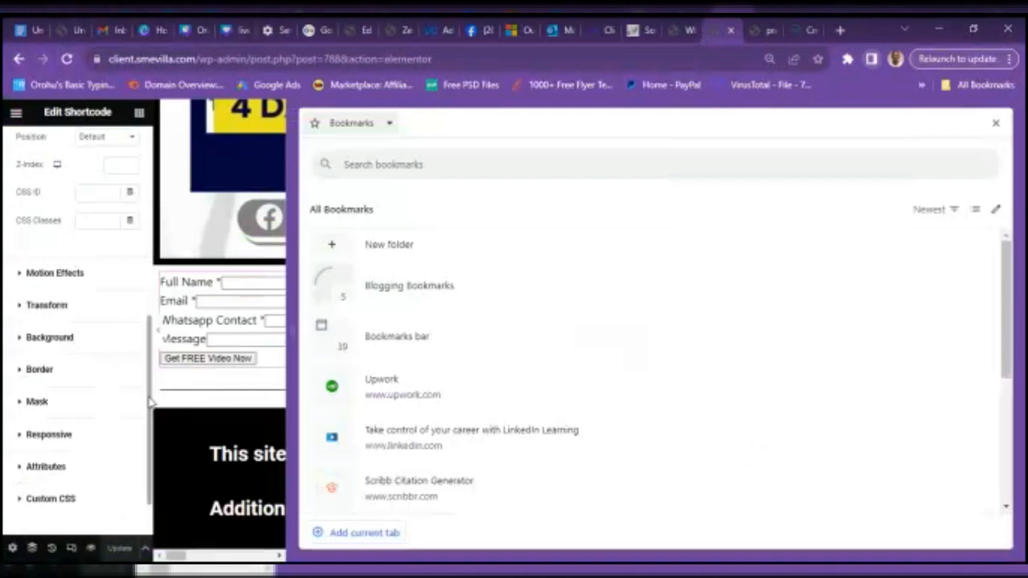
drag(148, 405, 113, 265)
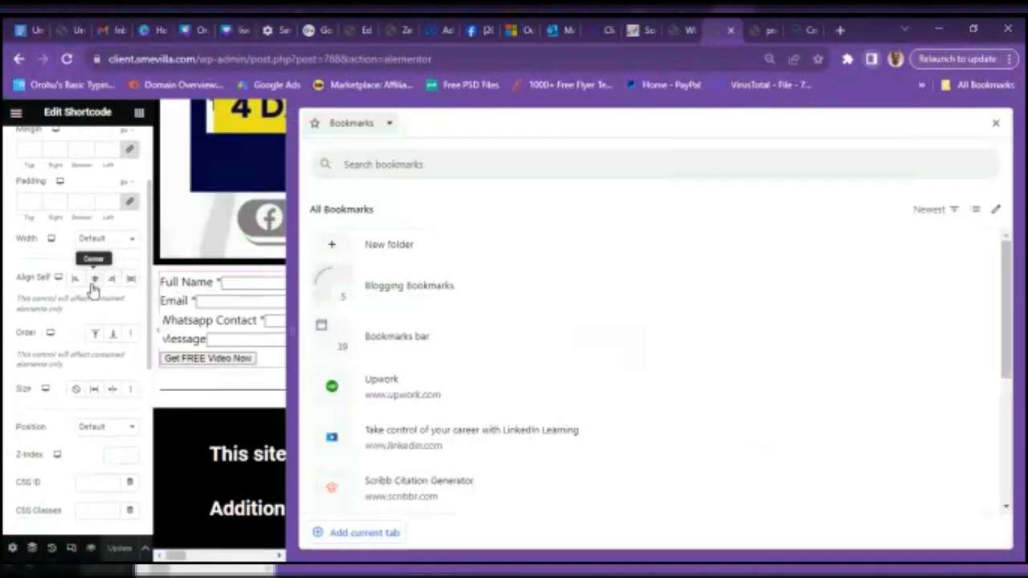
click(93, 281)
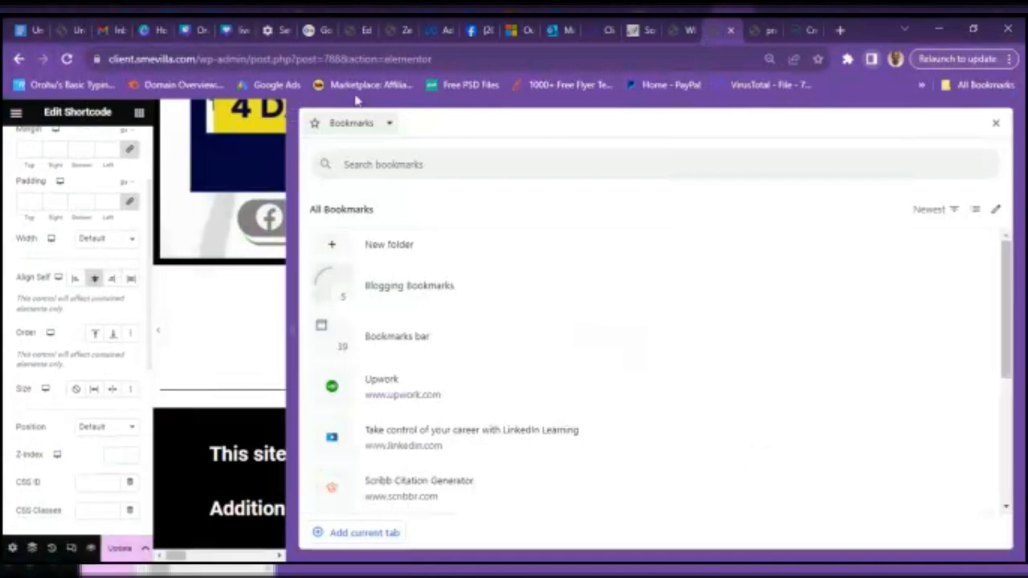
click(872, 60)
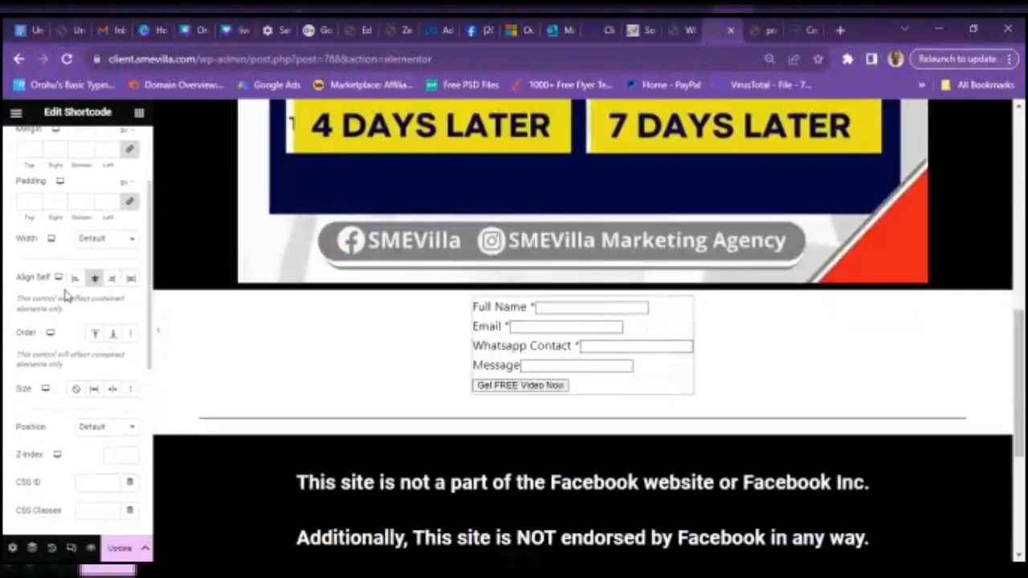
click(95, 281)
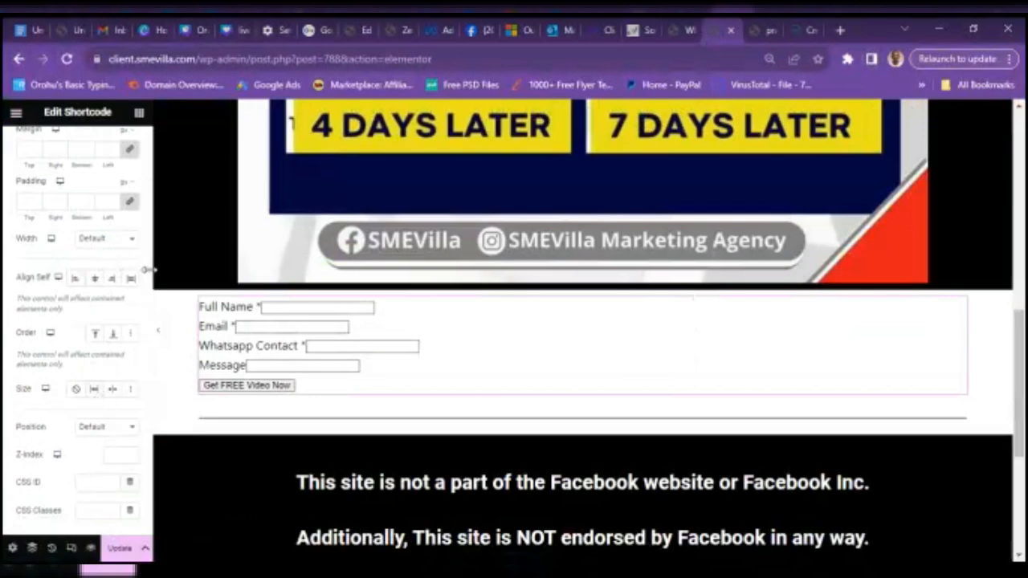
click(678, 28)
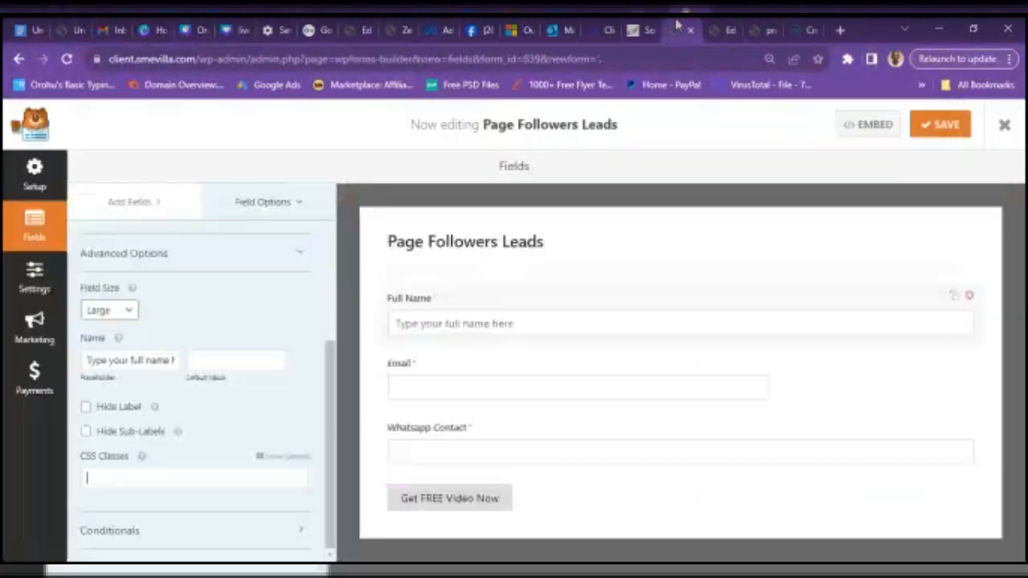
- Review the Page Followers Leads Confirmation redirect, Notifications and General settings panels
click(490, 504)
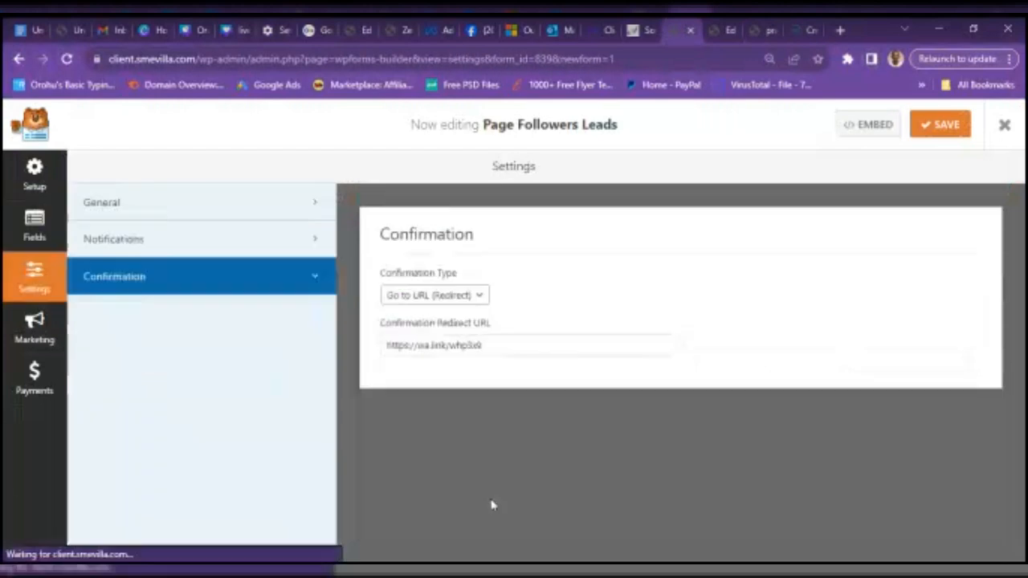
click(268, 237)
click(222, 200)
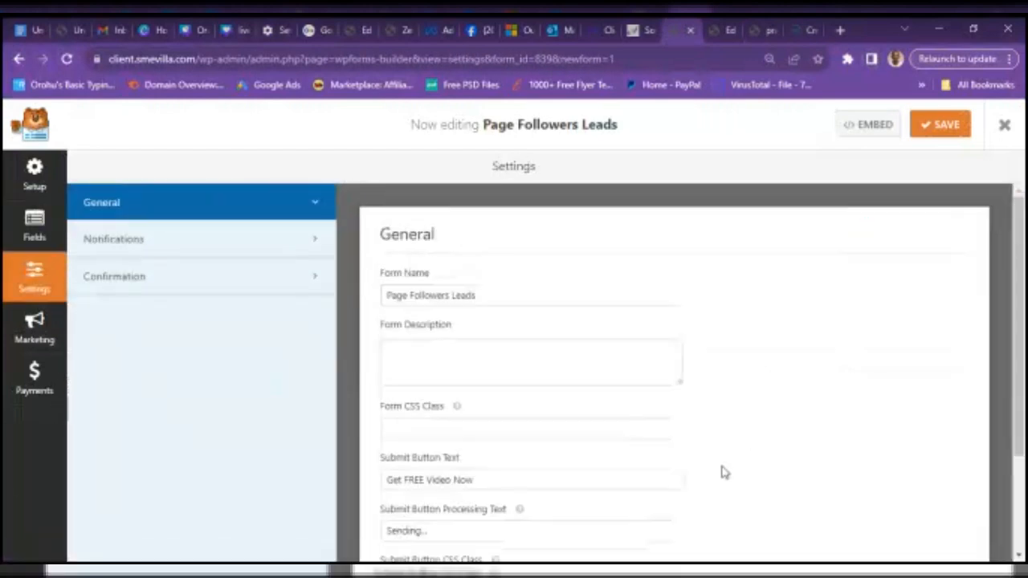
mouse_move(1019, 300)
mouse_down()
mouse_move(1023, 436)
mouse_move(1024, 297)
mouse_up()
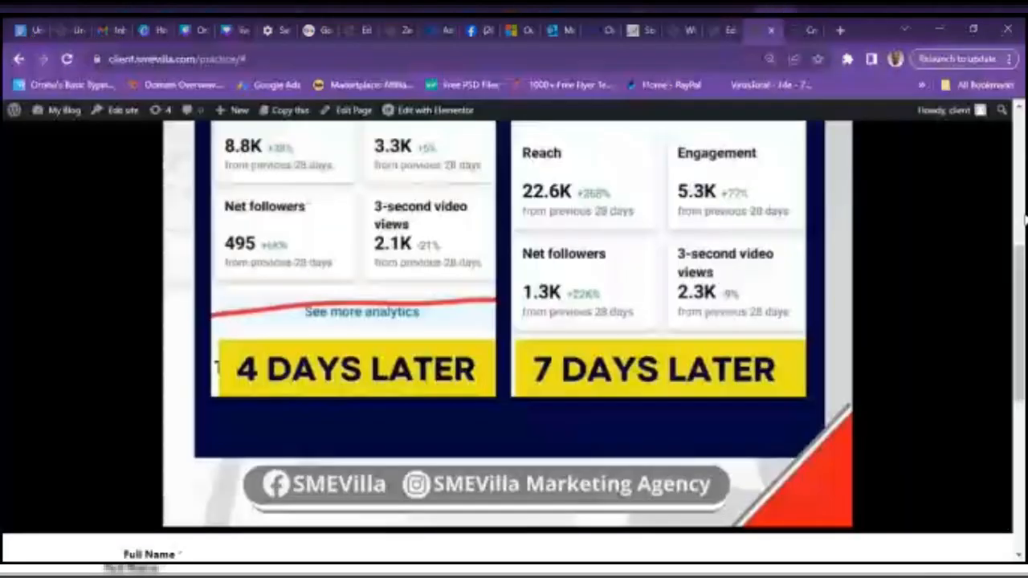
- Enter a test name, email and WhatsApp number in the lead form and submit Get FREE Video Now
drag(1020, 273, 1020, 379)
click(150, 260)
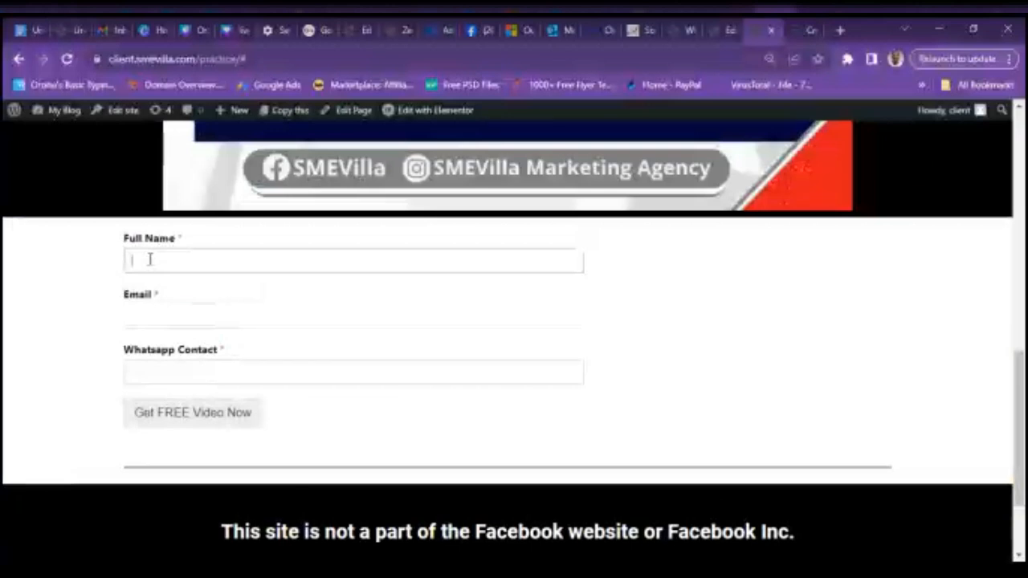
text(Oli)
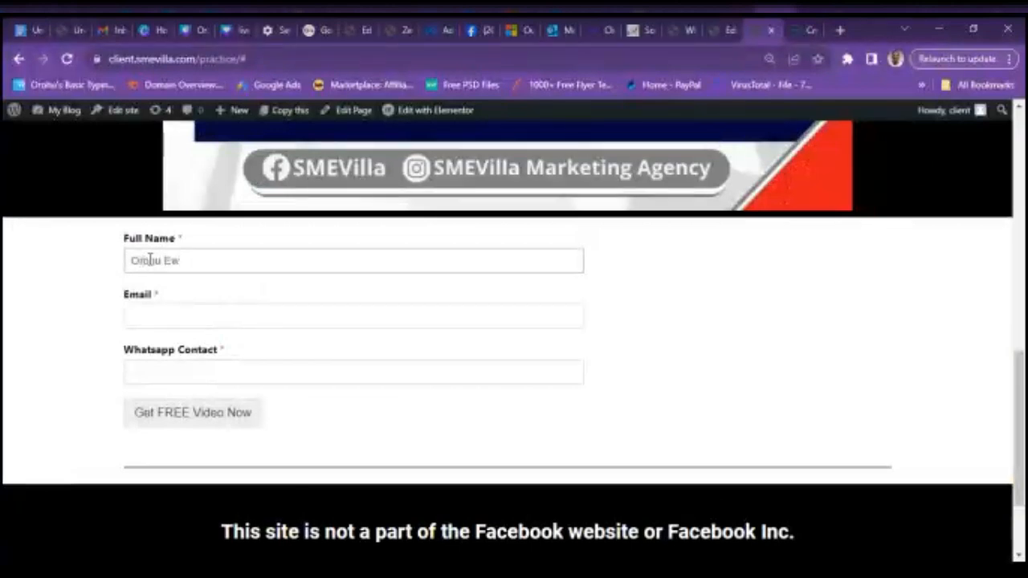
text(in)
click(202, 316)
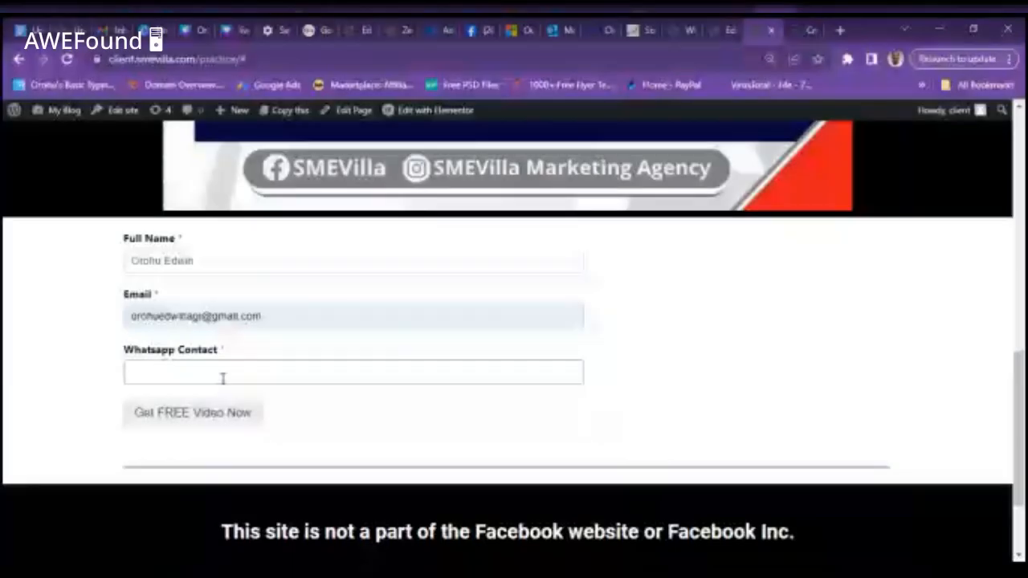
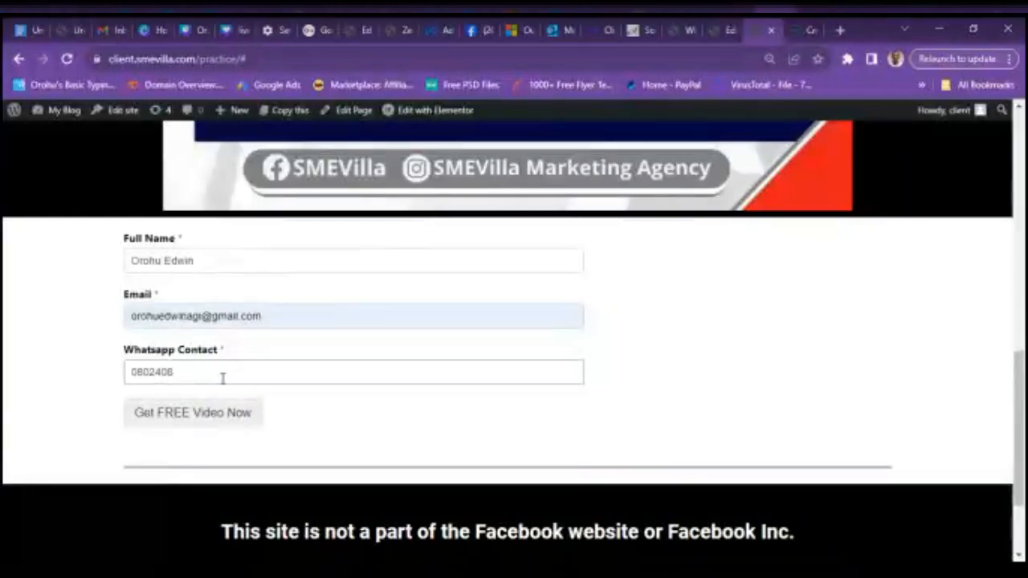
click(207, 421)
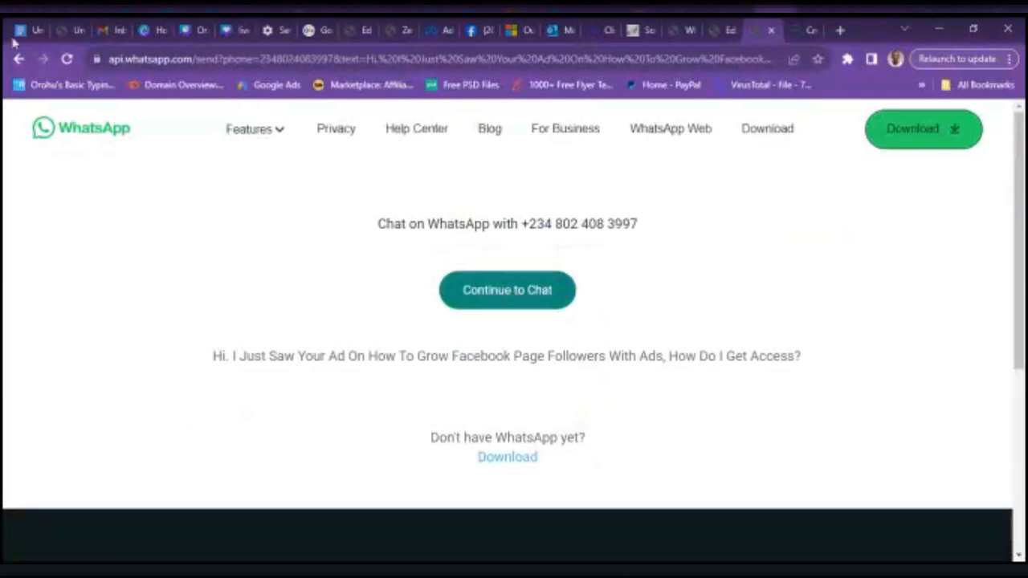
- Refresh the Gmail inbox and read the New Entry: Page Followers Leads notification email
click(101, 32)
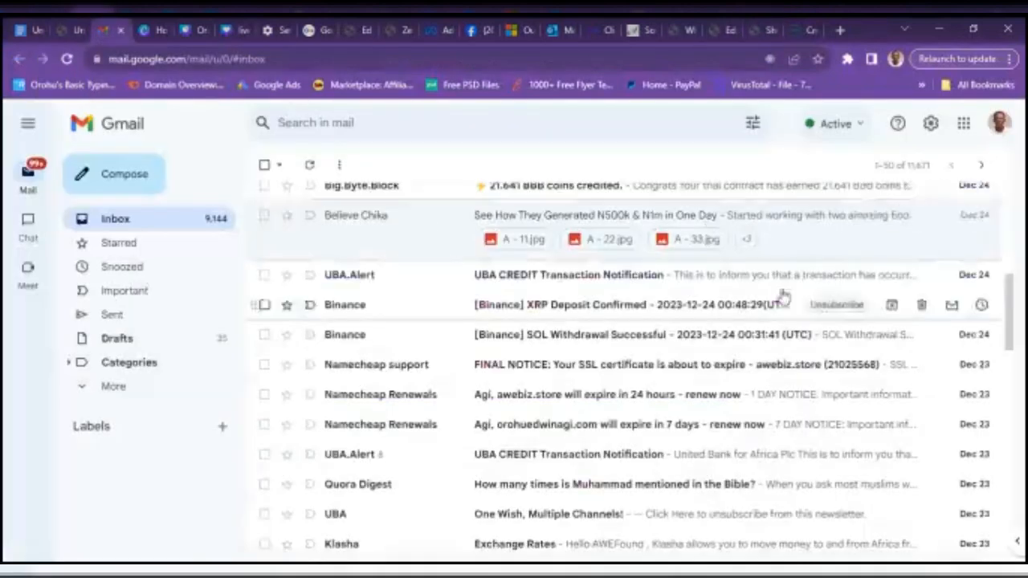
click(218, 226)
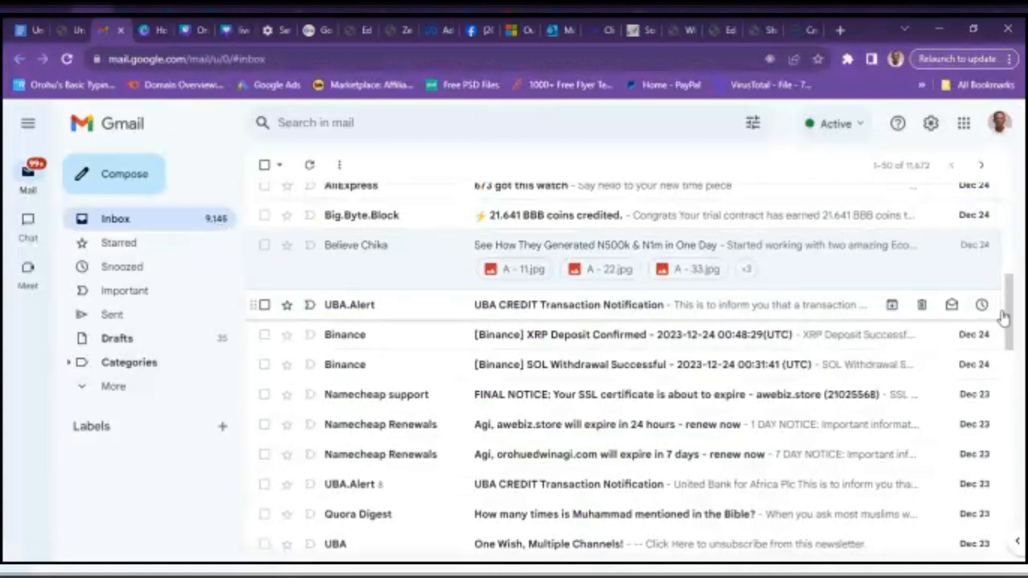
drag(1010, 315, 1018, 193)
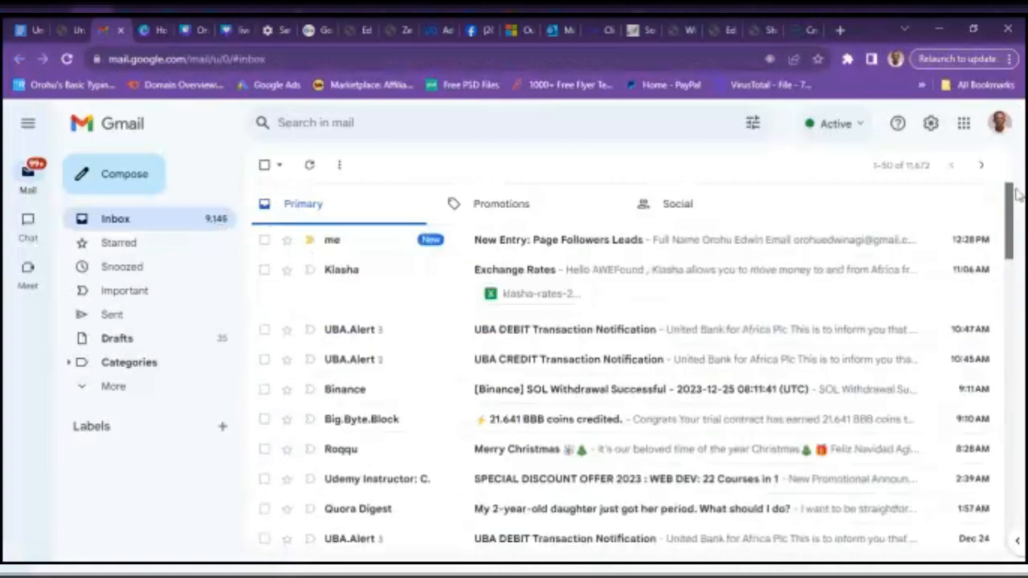
click(557, 255)
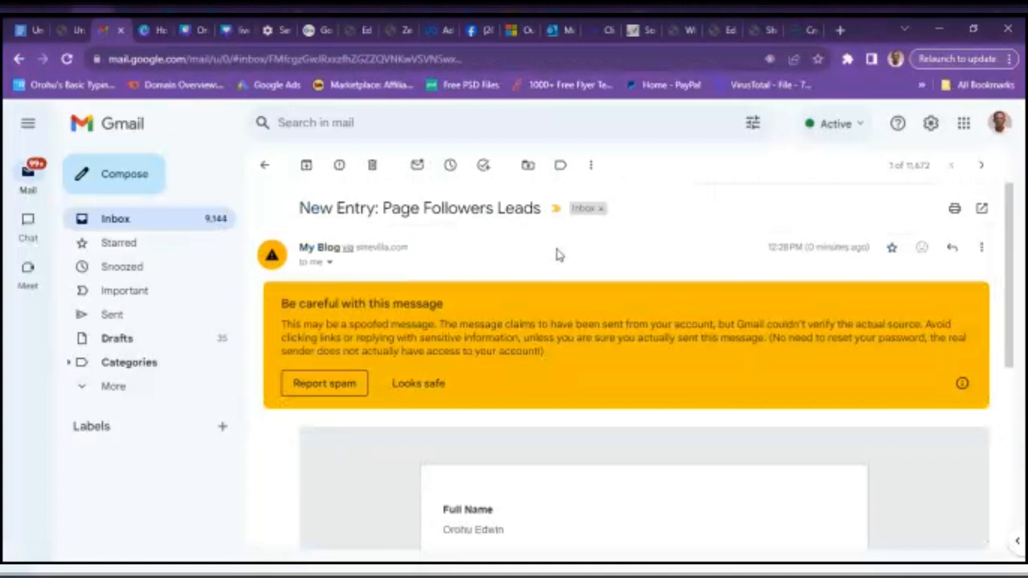
drag(1012, 303, 1020, 436)
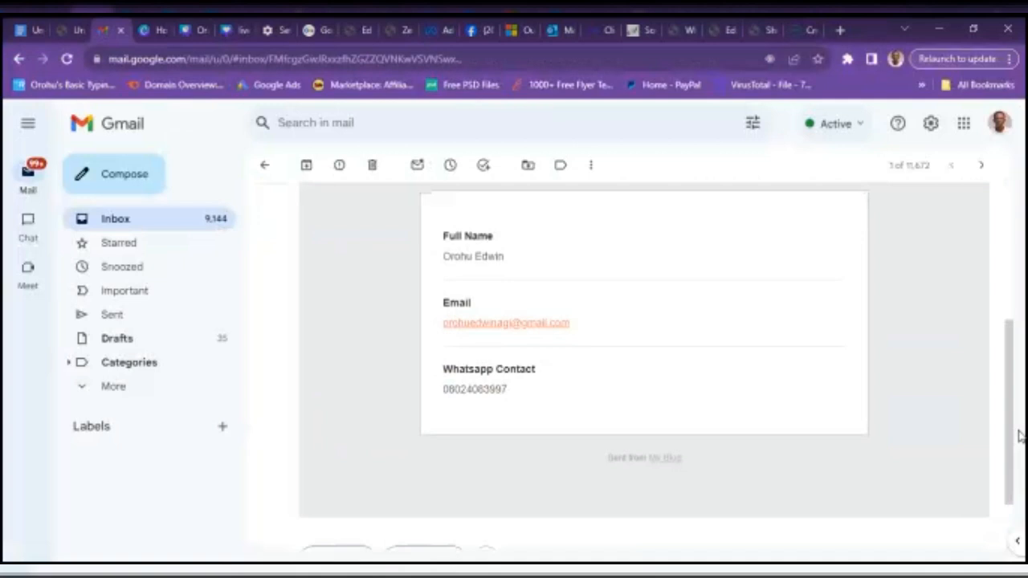
click(687, 30)
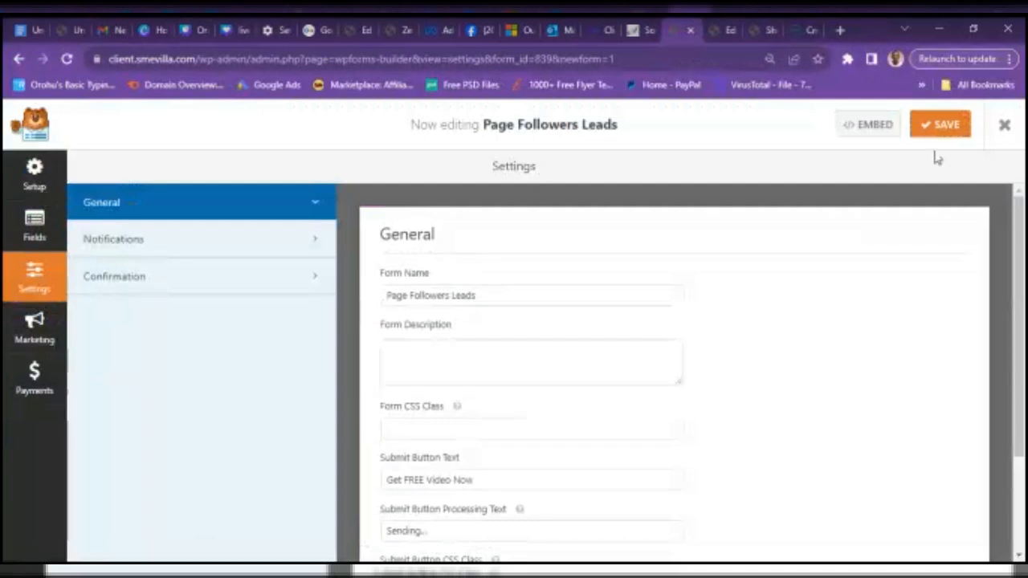
- Save and exit the form, check its empty Entries list, then return to the Elementor editor
click(1003, 126)
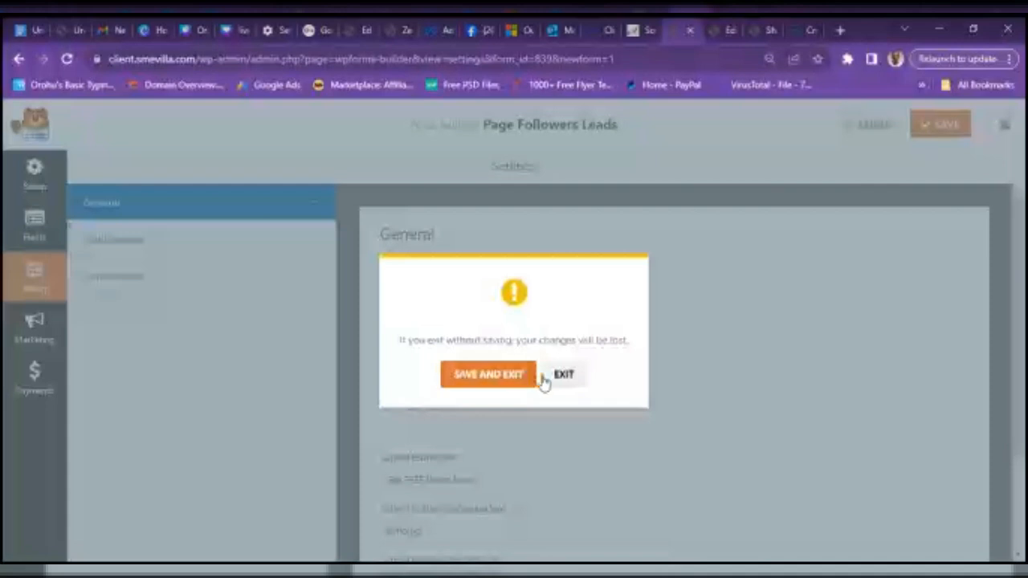
click(505, 377)
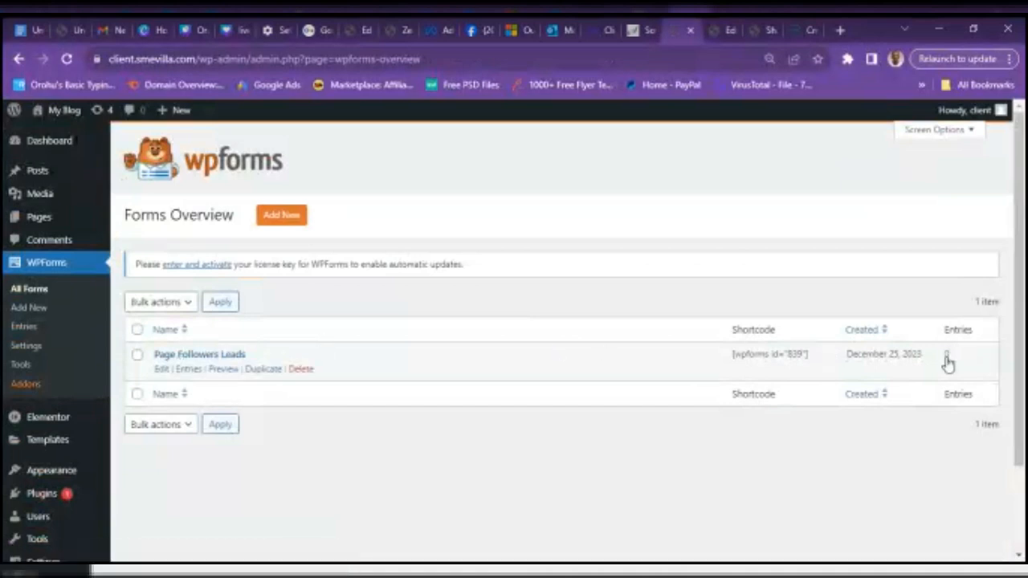
click(190, 370)
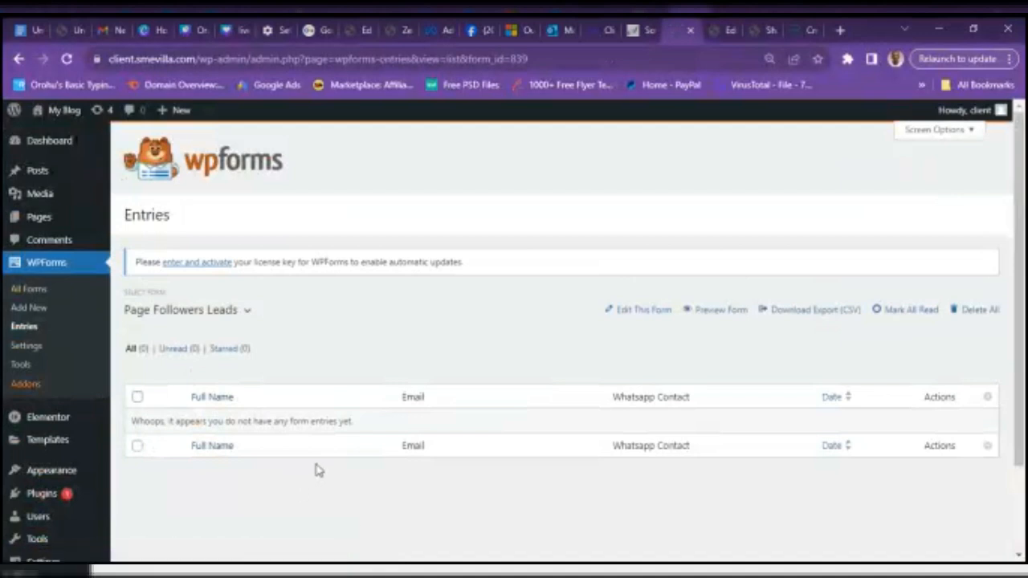
click(765, 30)
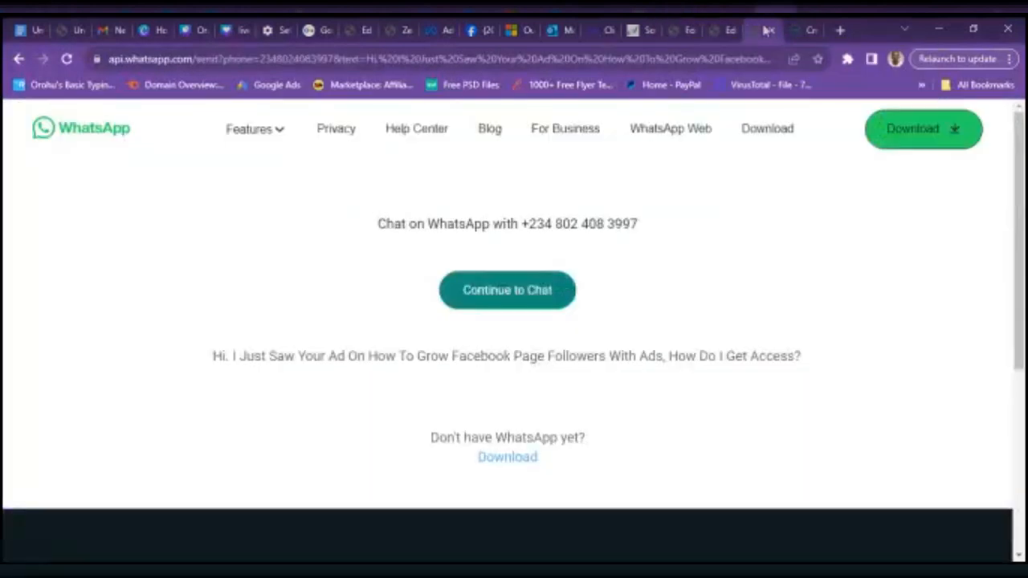
click(719, 34)
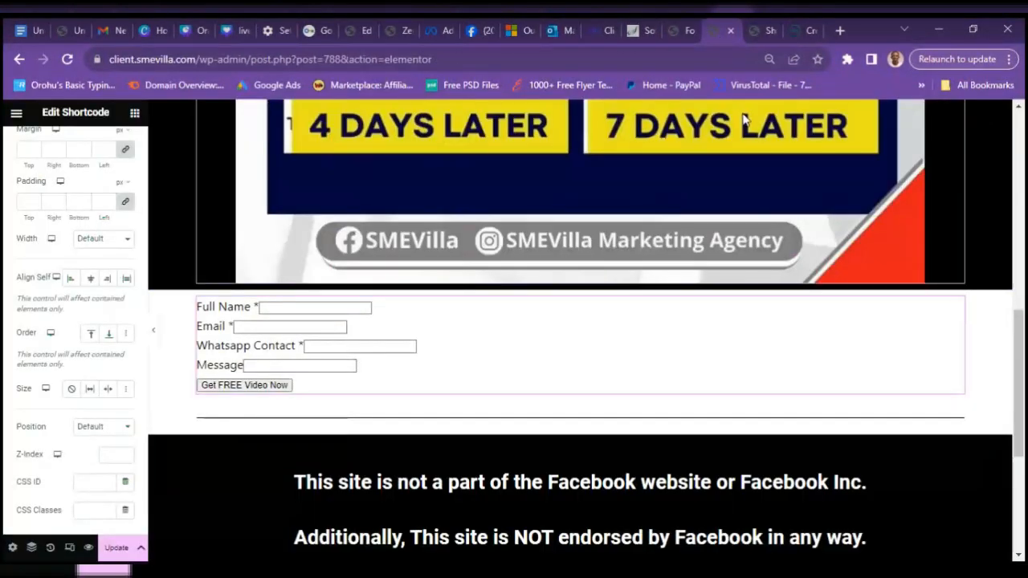